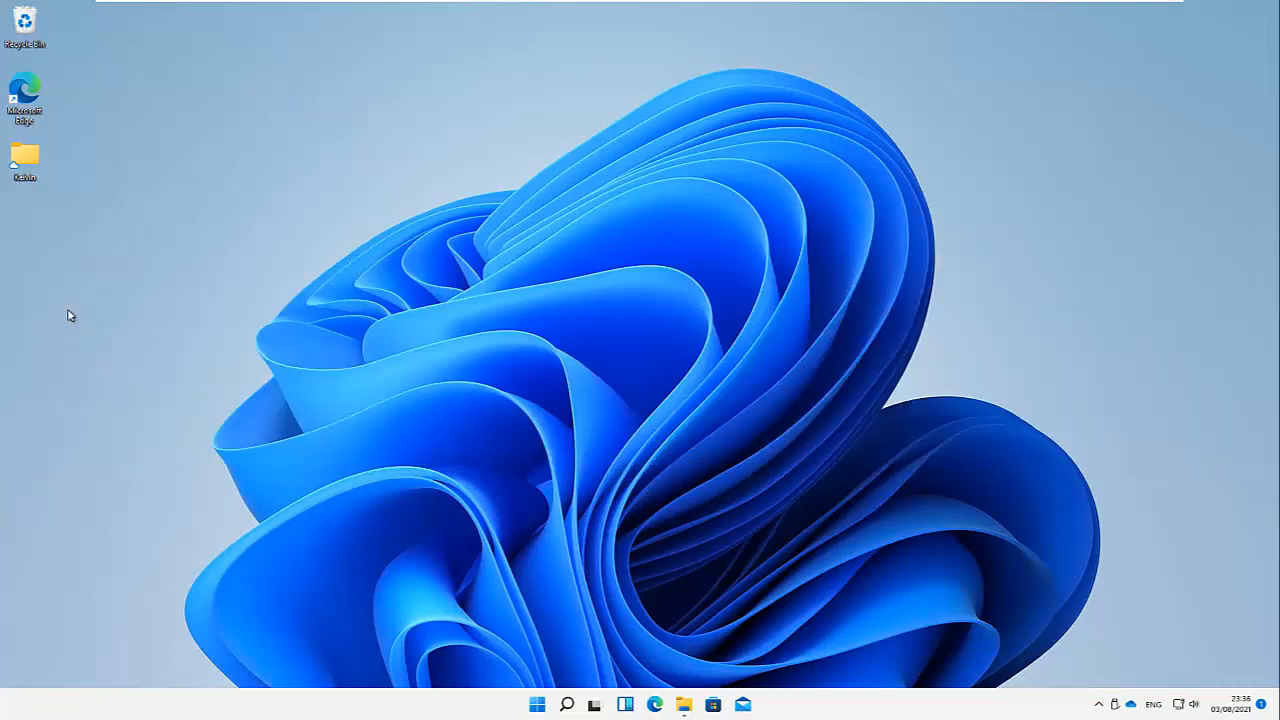
# - Open the Settings app, and find and open Control Panel by searching for "control"
pyautogui.click(538, 705)
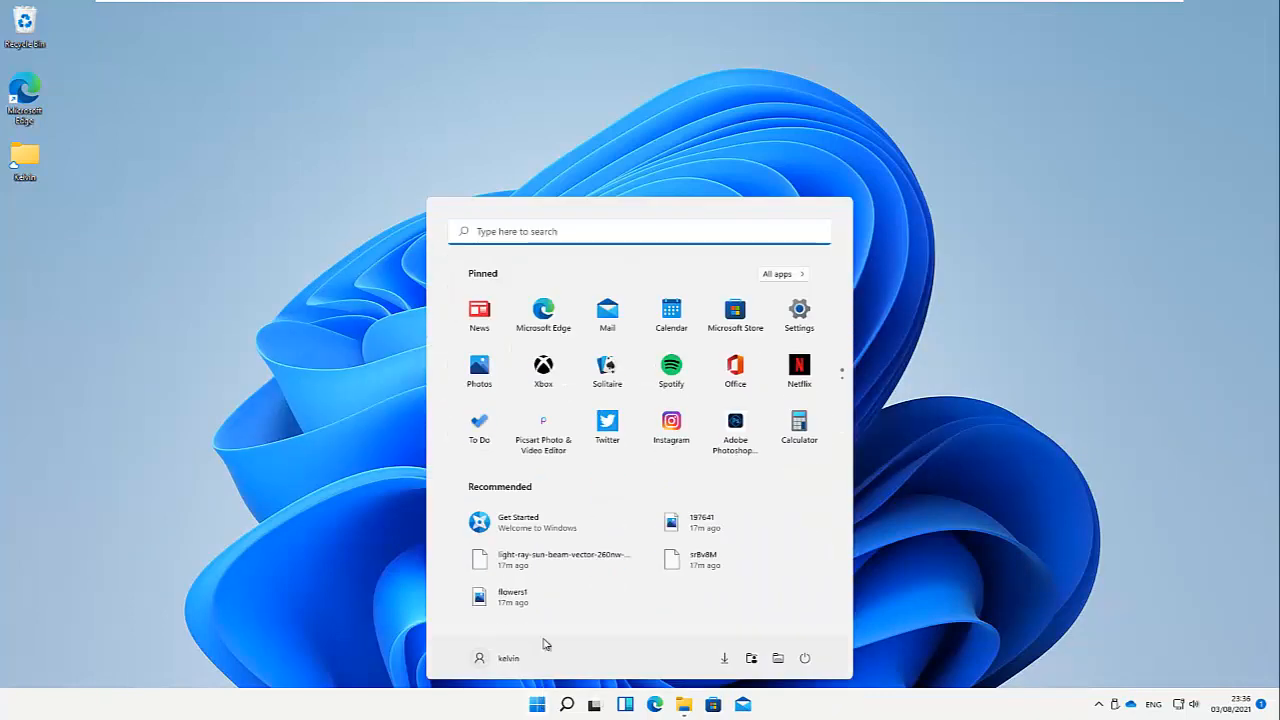
pyautogui.click(798, 315)
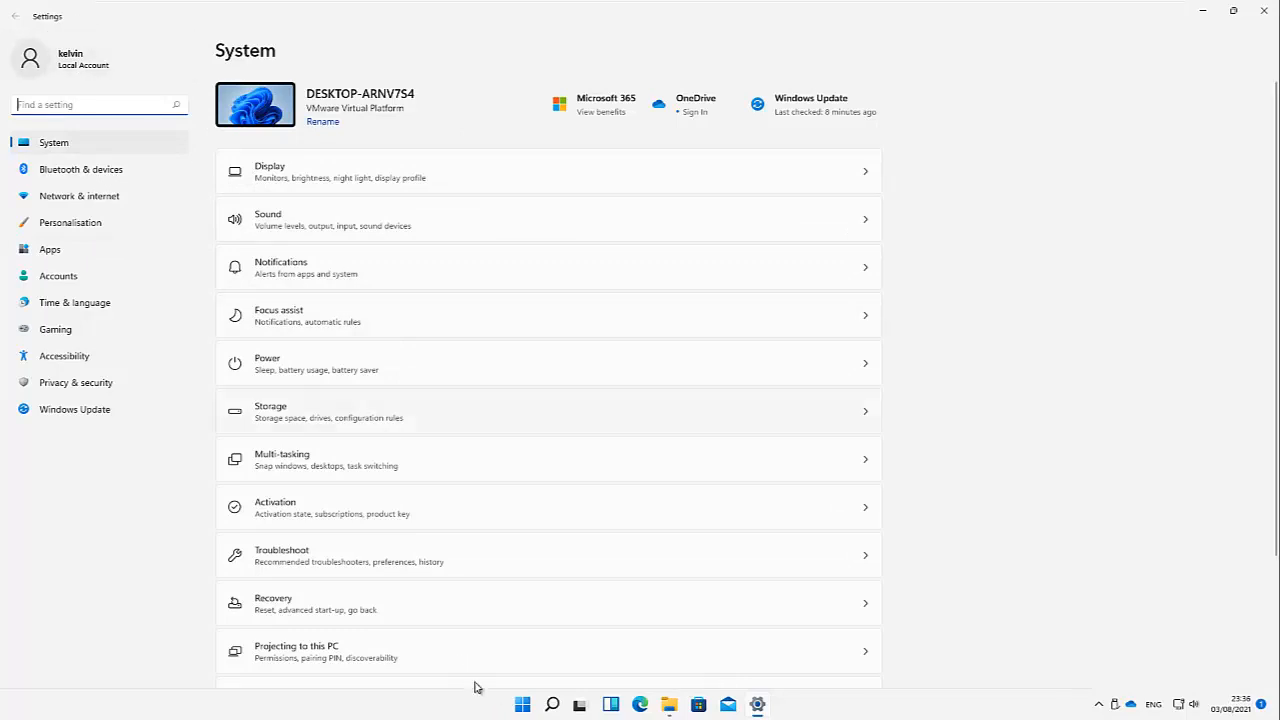
pyautogui.click(552, 705)
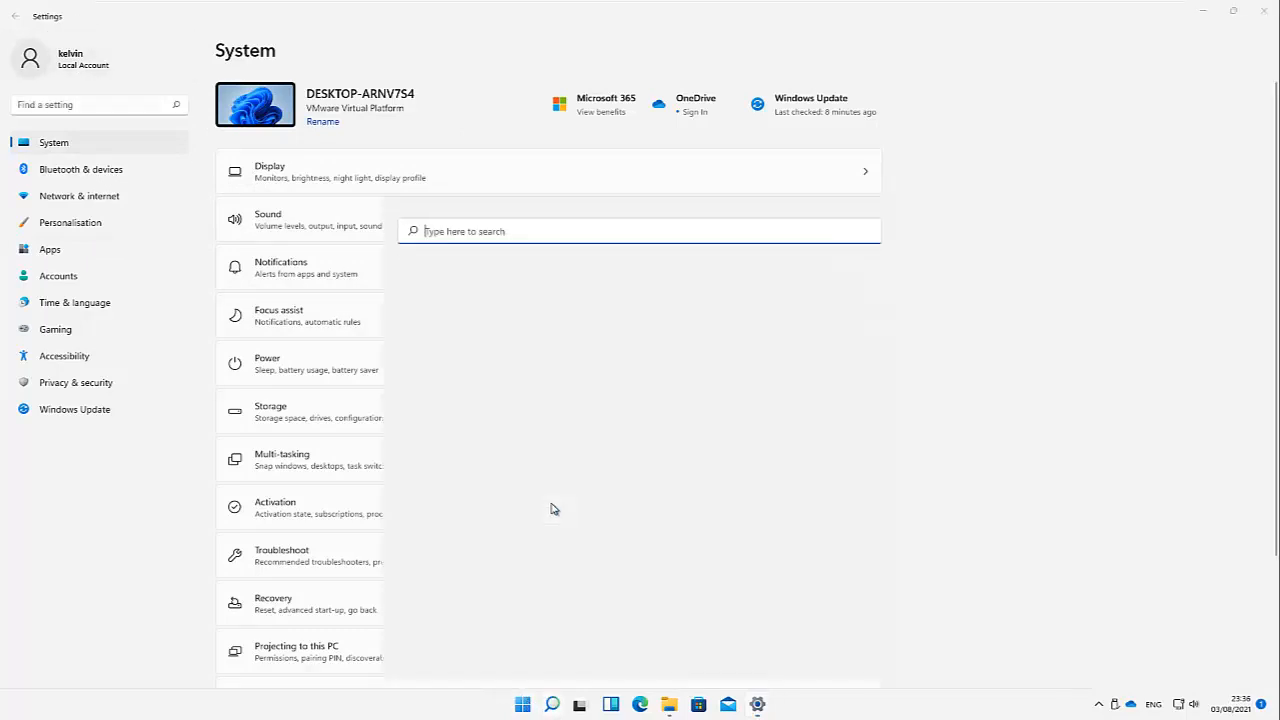
pyautogui.write('control')
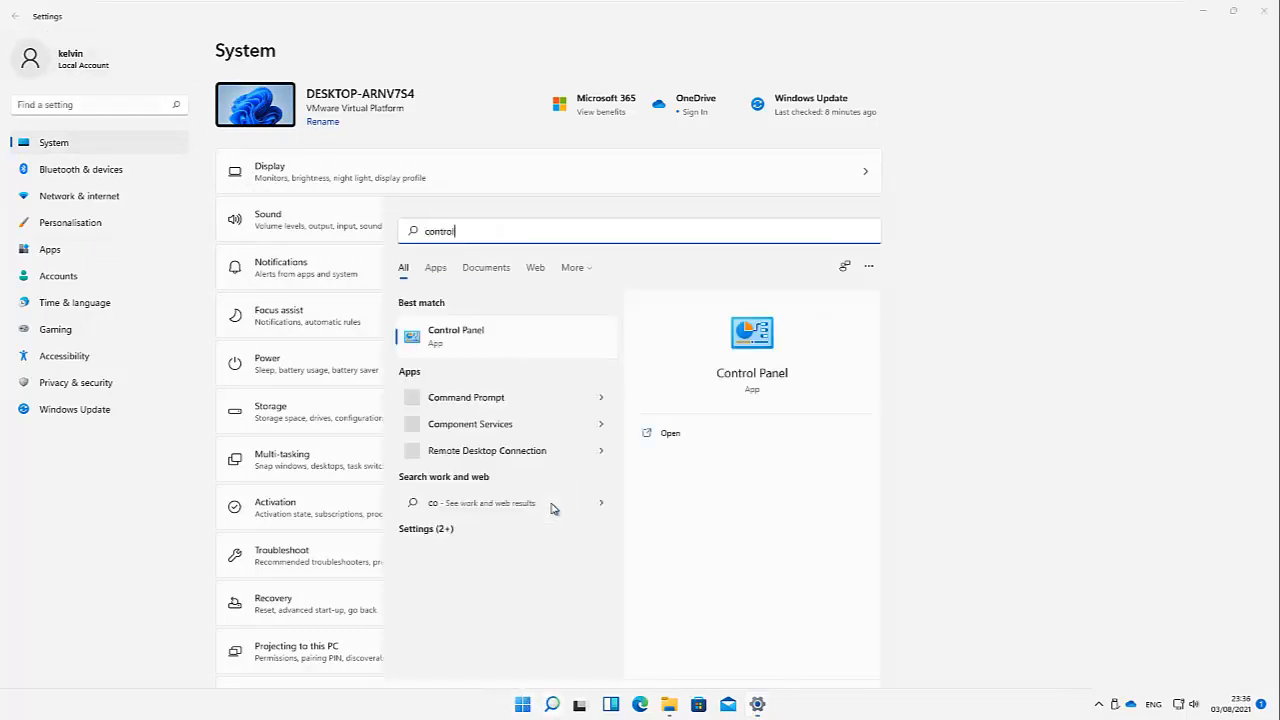
pyautogui.click(470, 340)
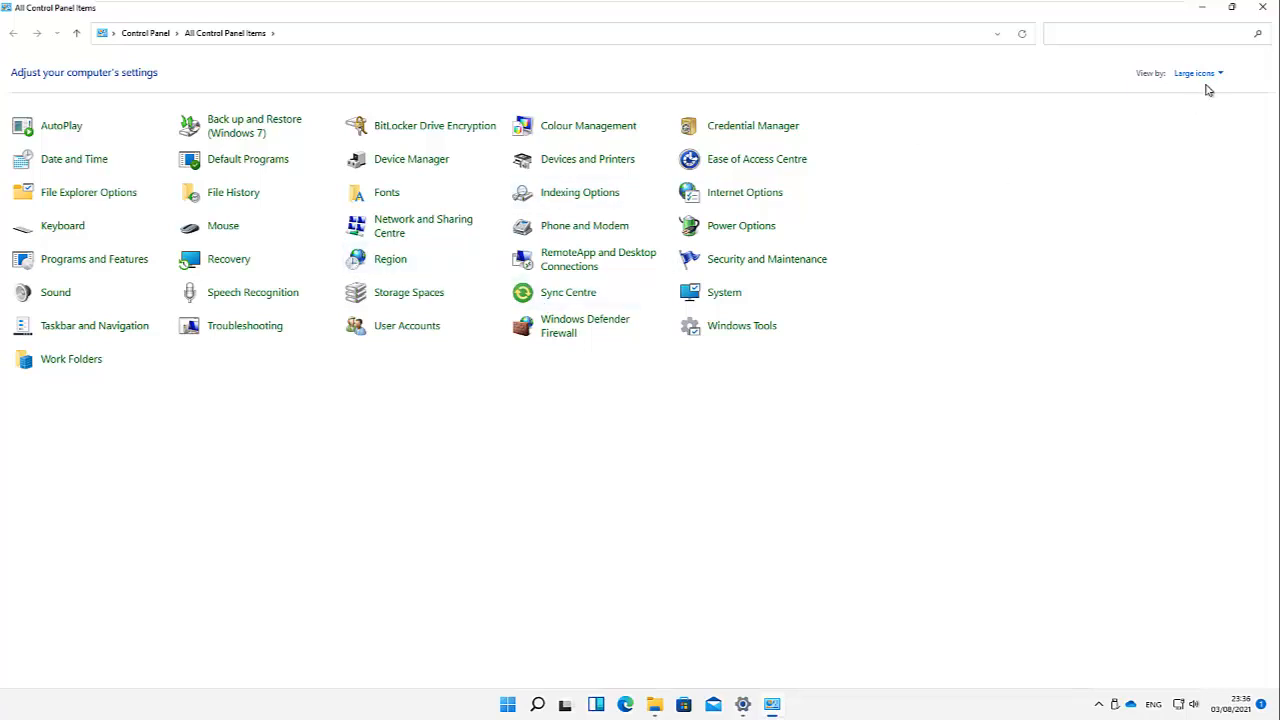
# - Try the Category, Large icons and Small icons views in Control Panel, ending on Category
pyautogui.click(1212, 76)
pyautogui.click(1206, 92)
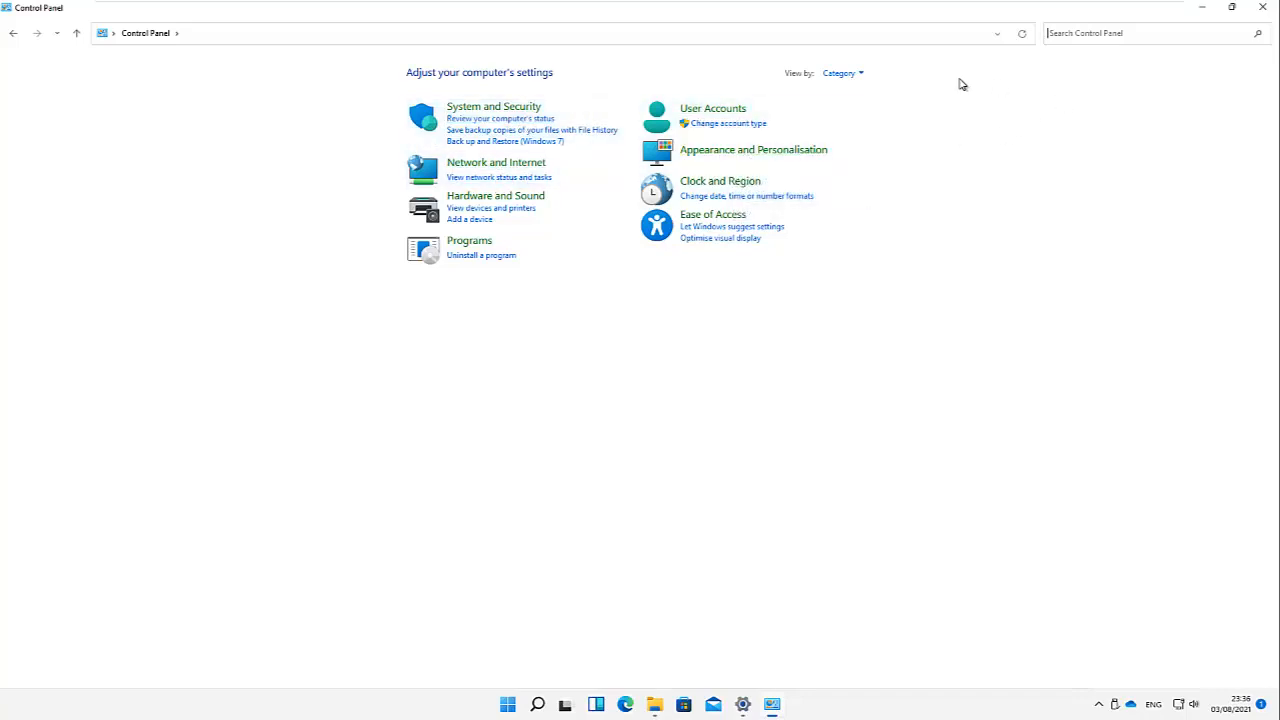
pyautogui.click(848, 75)
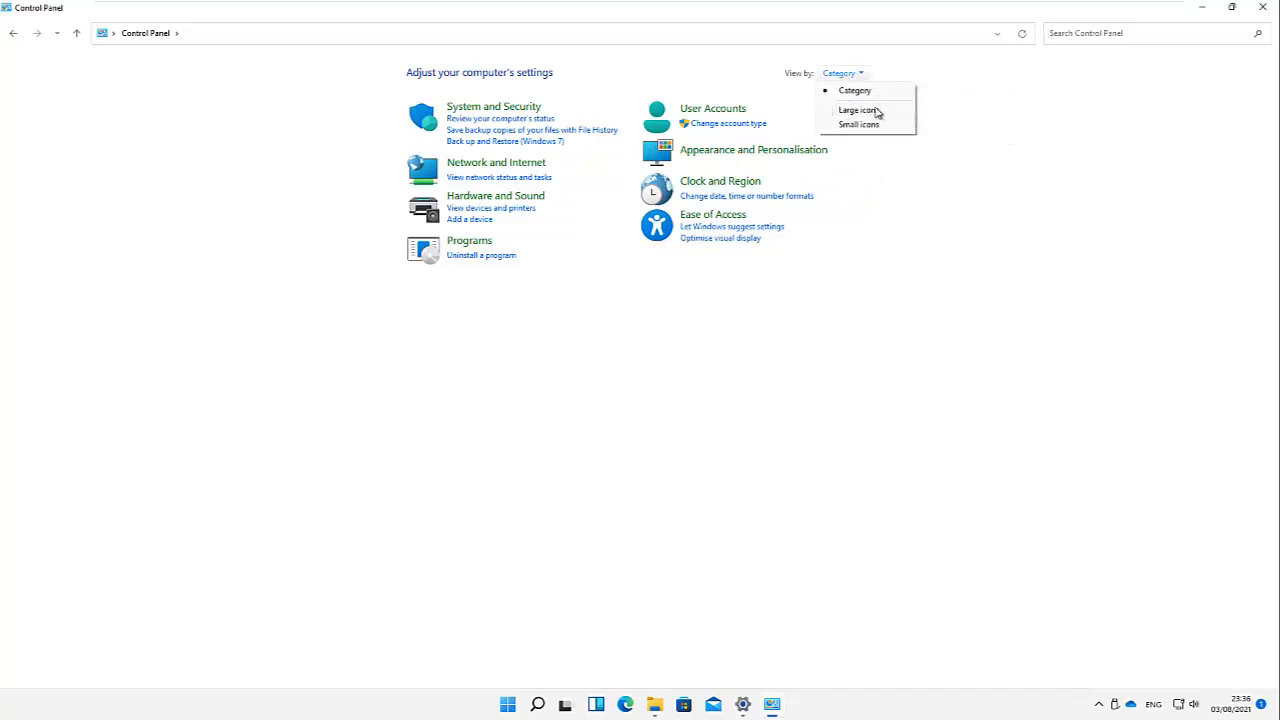
pyautogui.click(857, 112)
pyautogui.click(1194, 76)
pyautogui.click(1193, 126)
pyautogui.click(1197, 78)
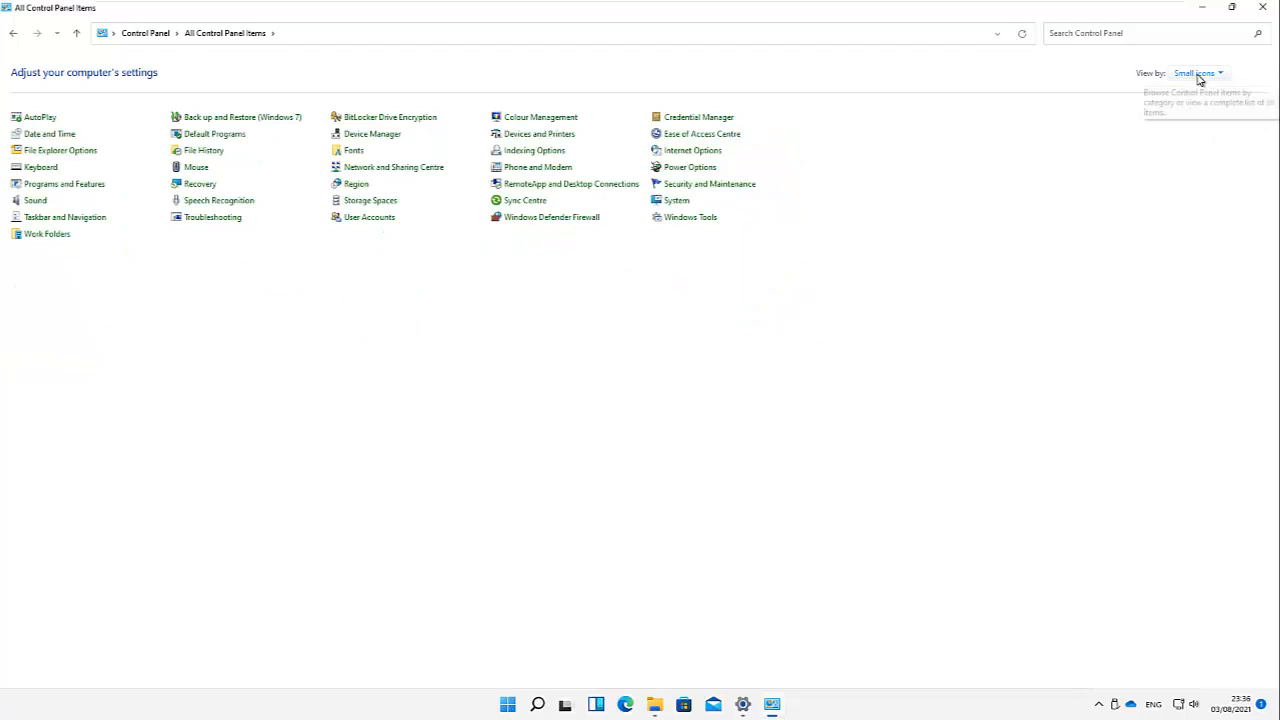
pyautogui.click(1206, 92)
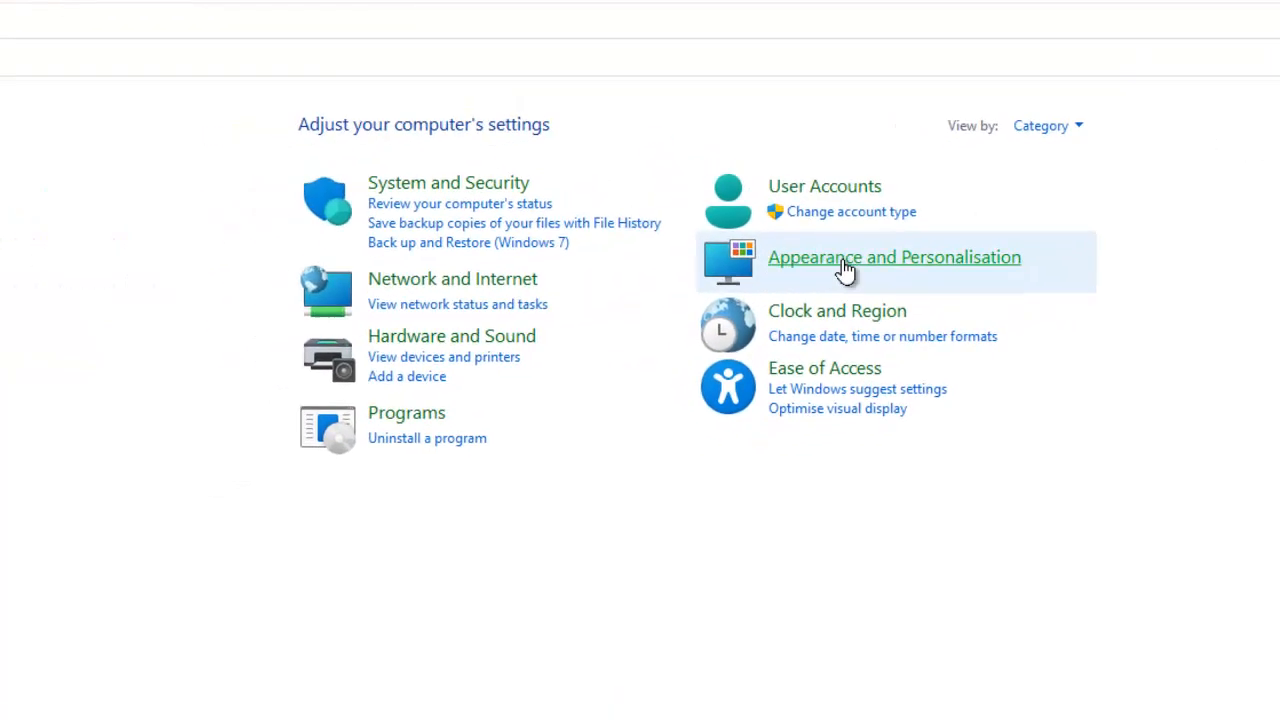
# - View the Appearance and Personalisation options in Control Panel and put its window away
pyautogui.click(845, 262)
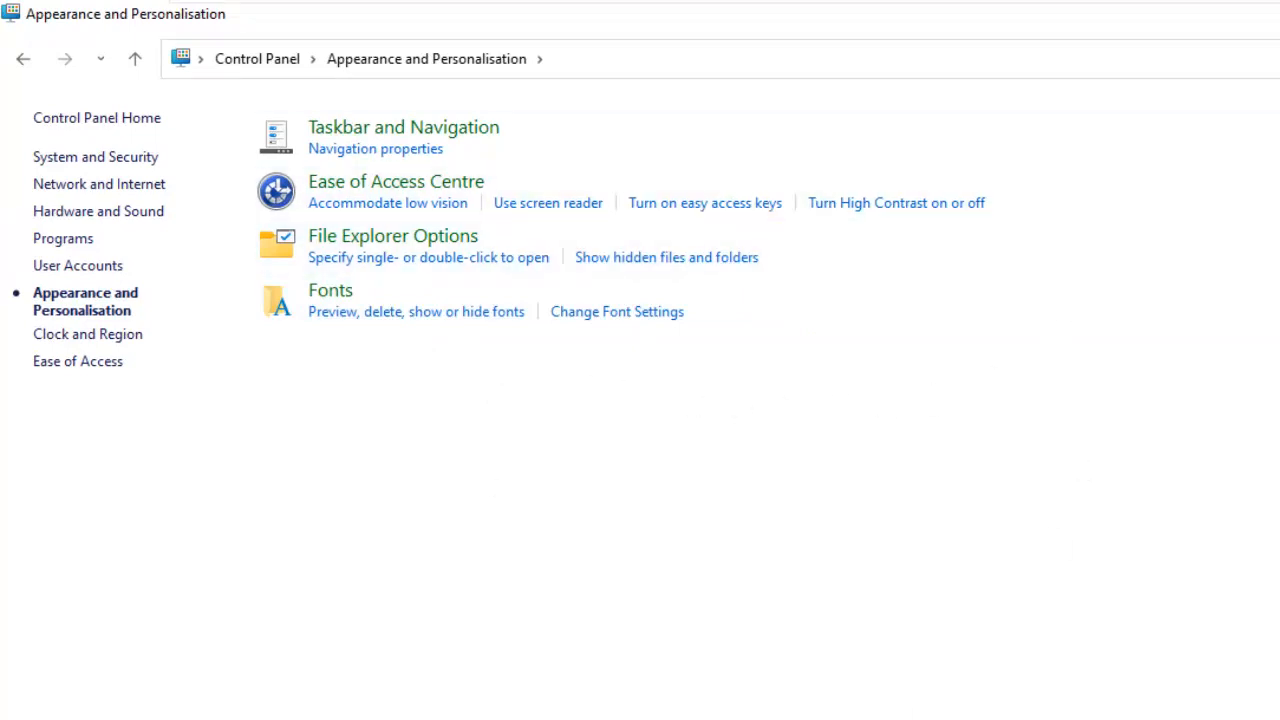
pyautogui.click(1279, 14)
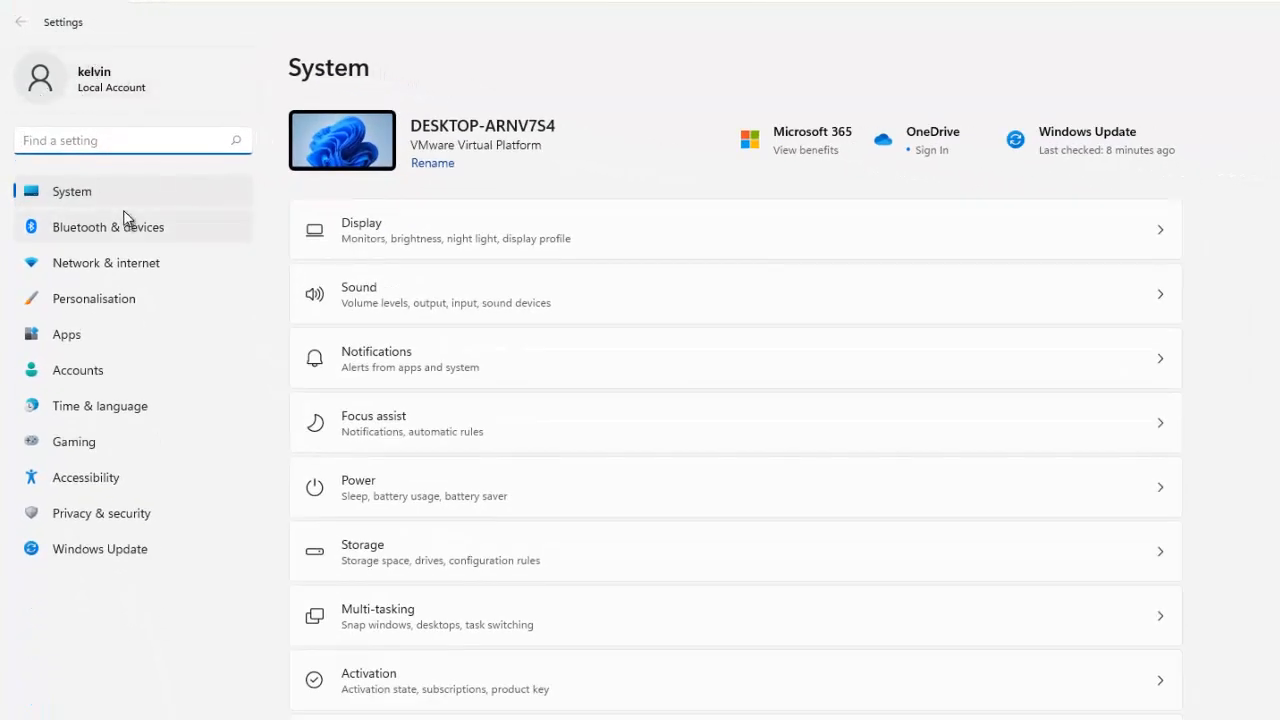
# - Go to the Background page of the Personalisation settings in the Settings app
pyautogui.click(80, 306)
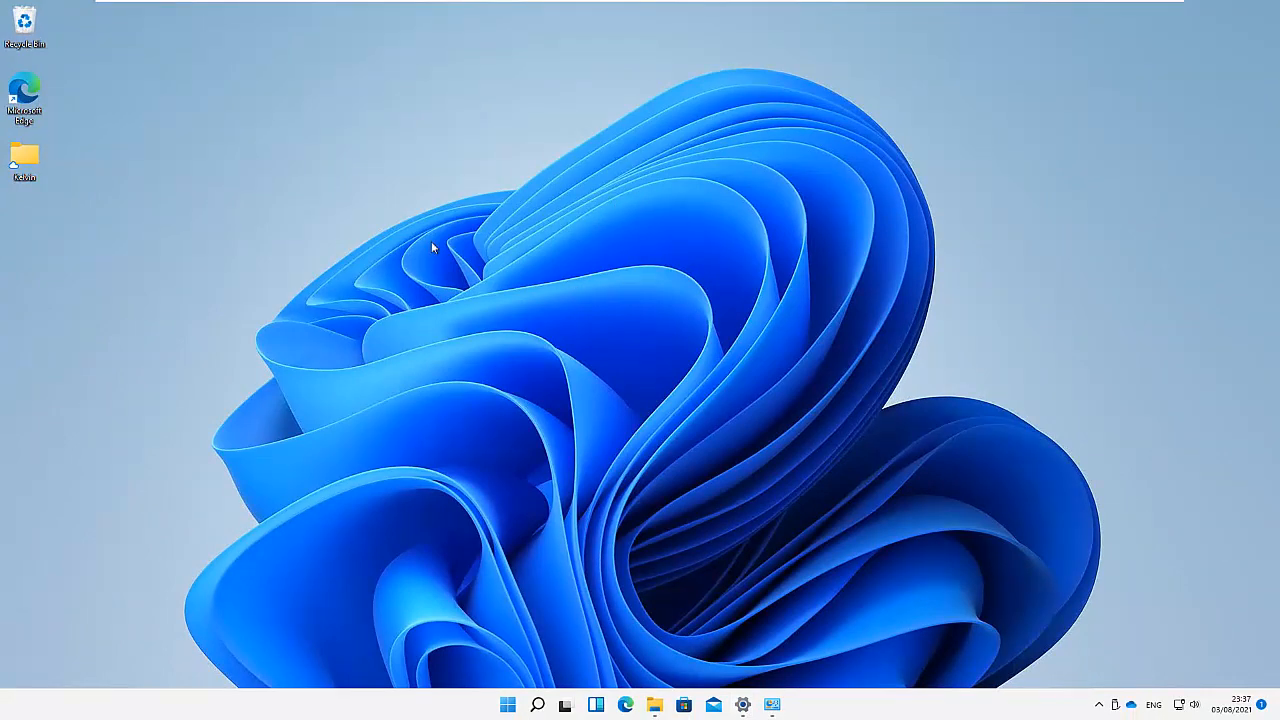
pyautogui.click(743, 705)
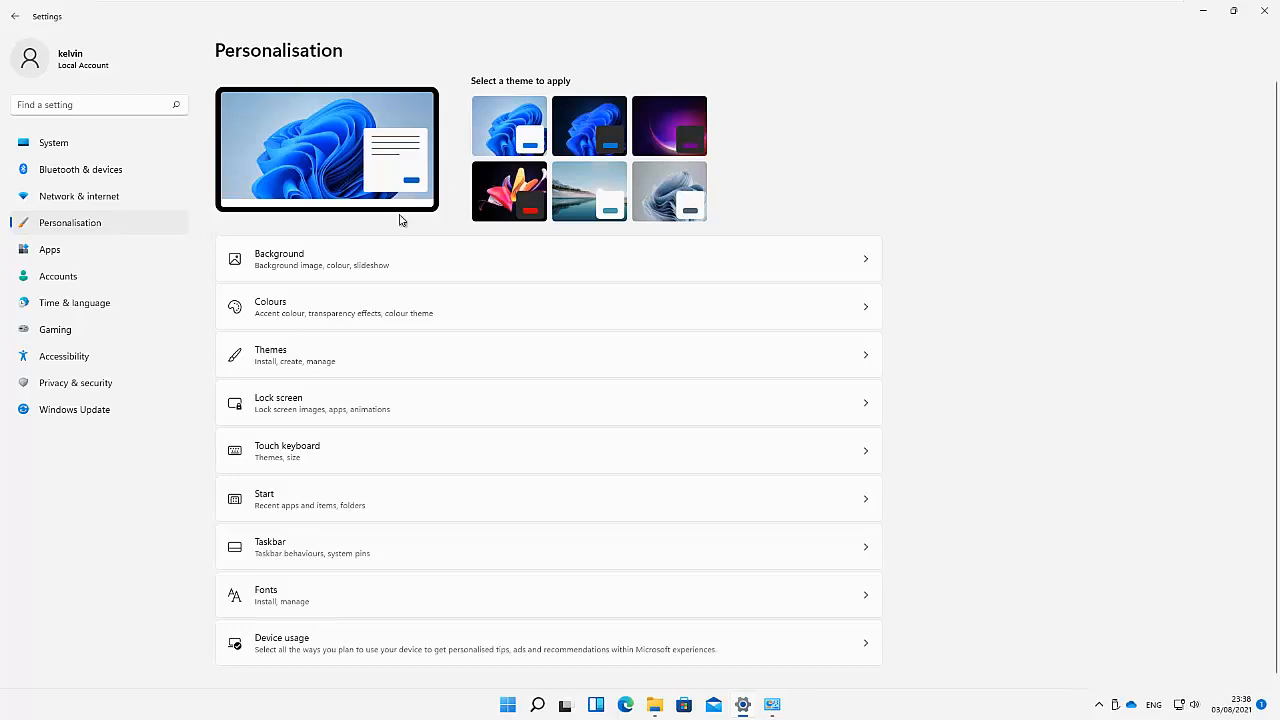
pyautogui.click(300, 271)
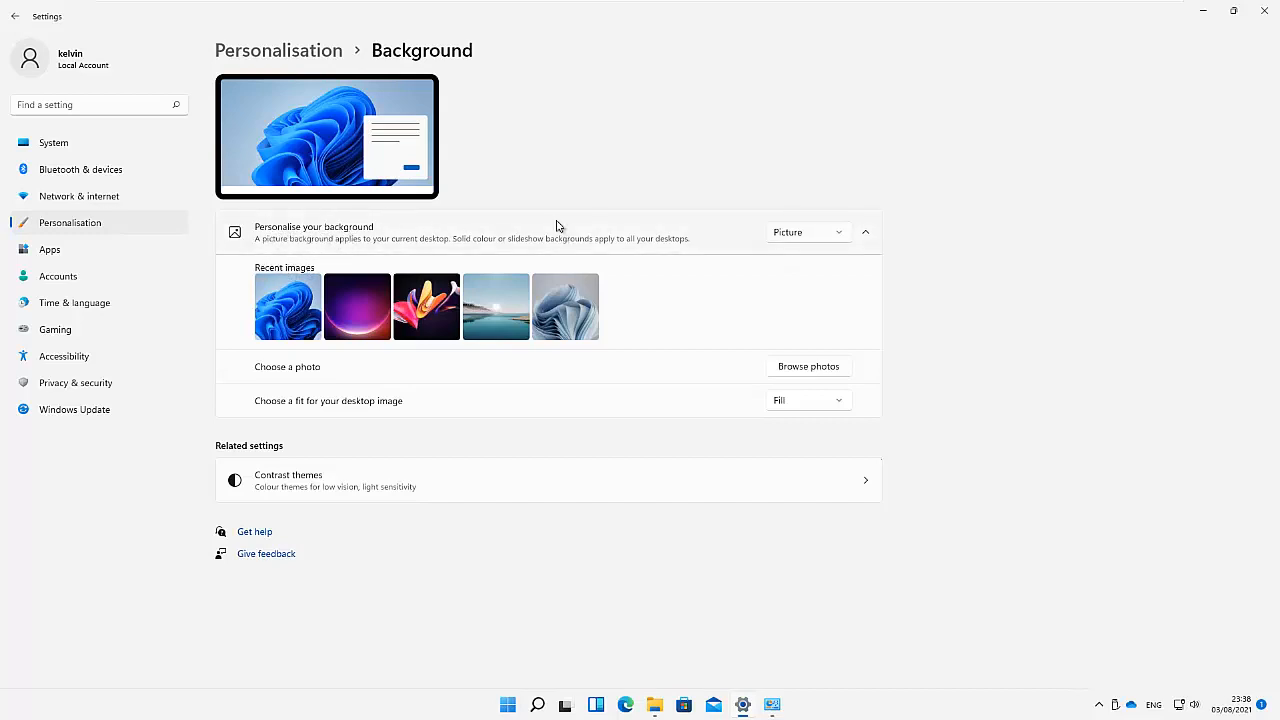
# - Set the desktop background type to Slideshow and view the available picture change intervals
pyautogui.click(827, 237)
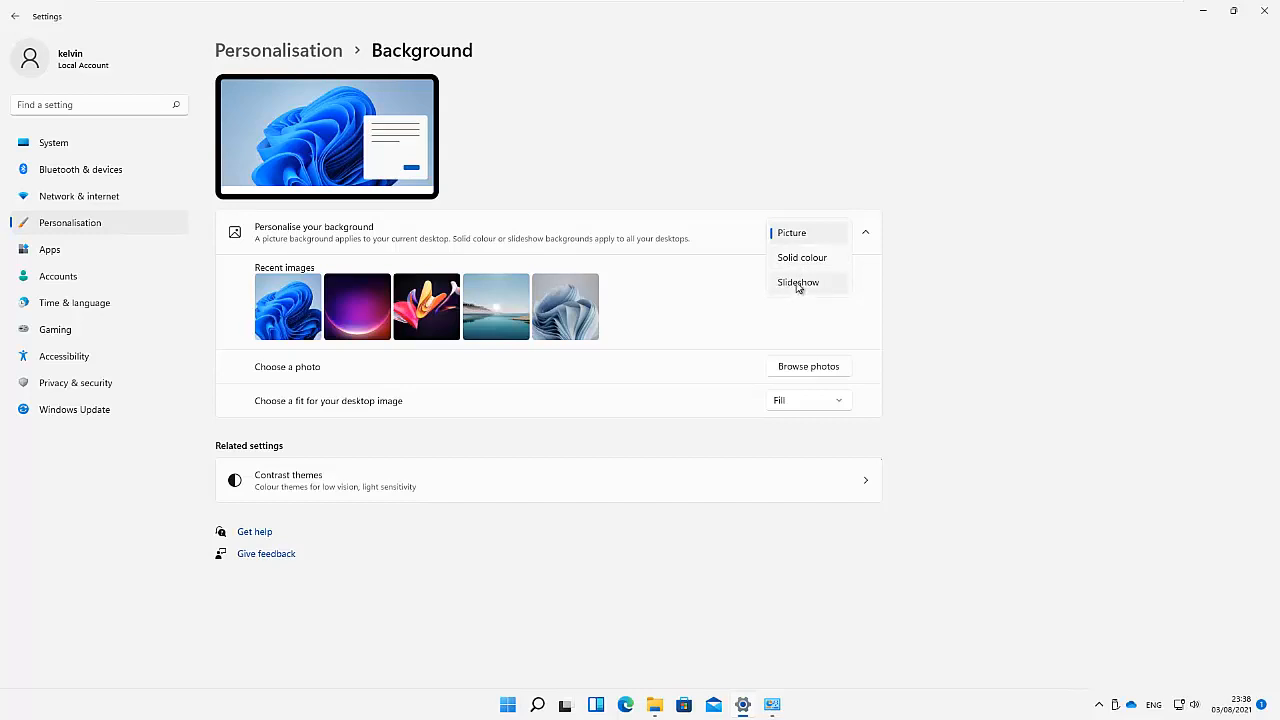
pyautogui.click(797, 289)
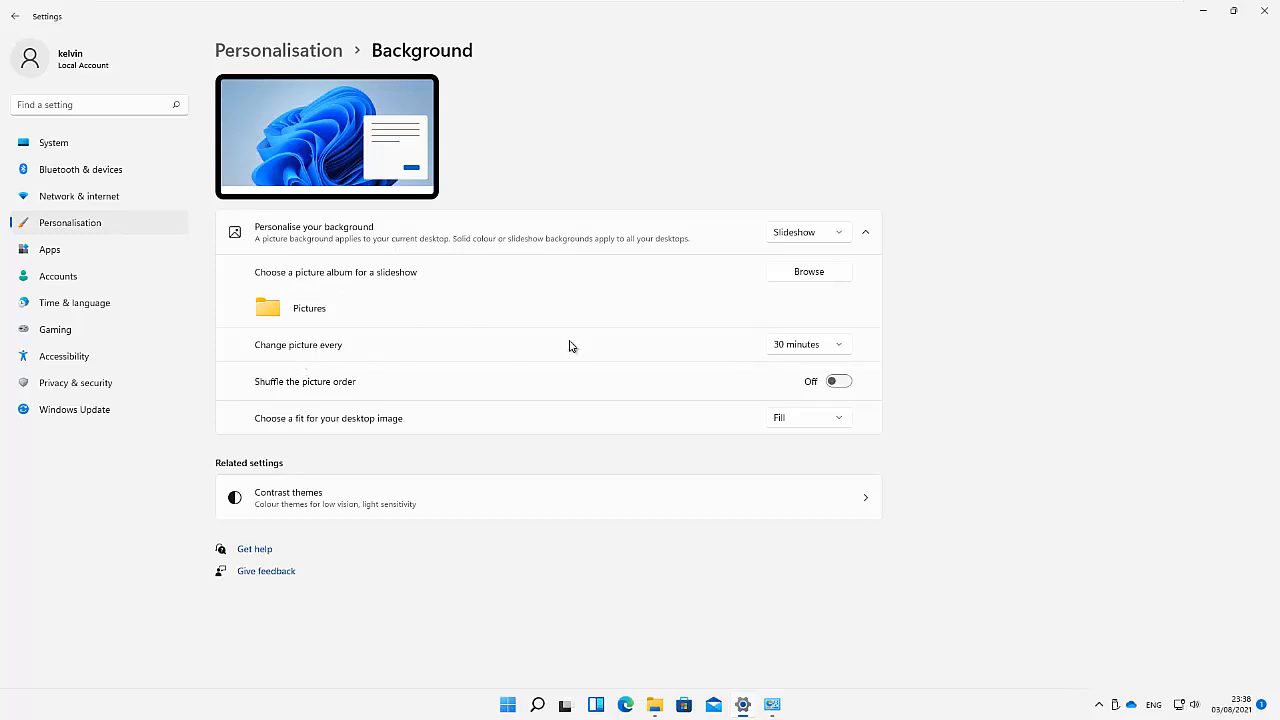
pyautogui.click(822, 345)
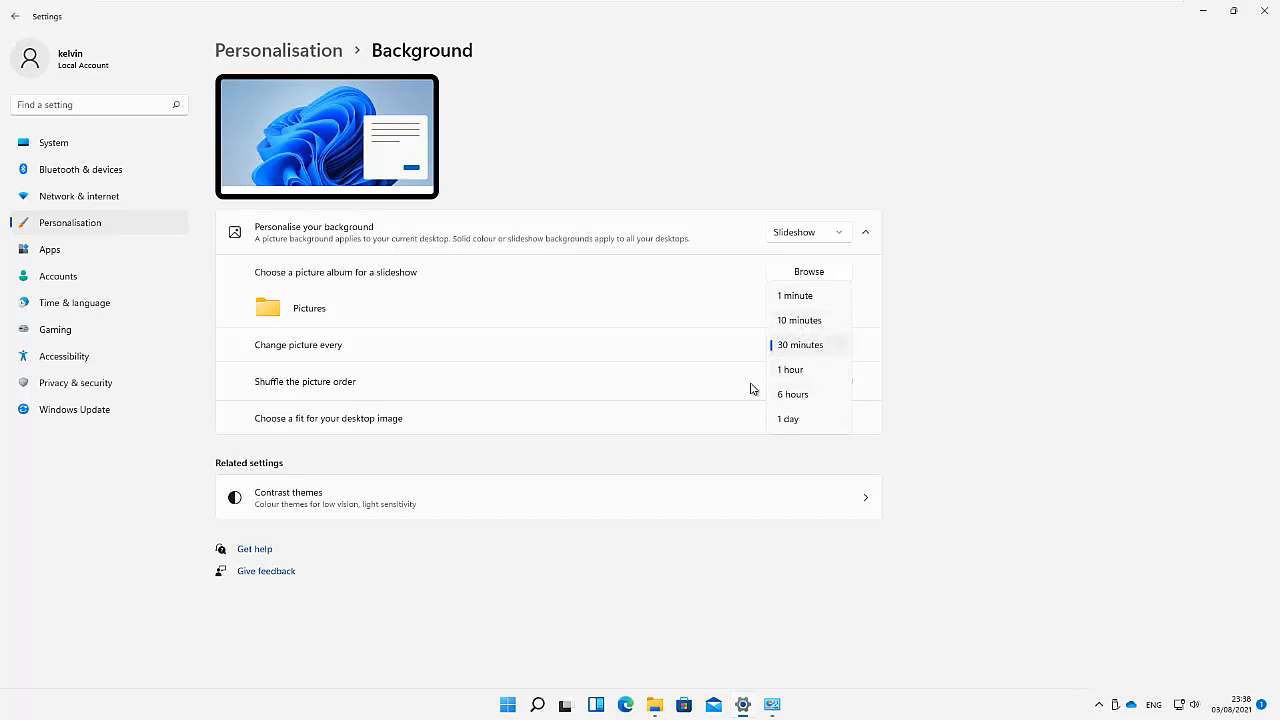
pyautogui.click(906, 237)
# - Browse to Saved Pictures as the slideshow album, check the folder's images in File Explorer, and cancel the folder selection
pyautogui.click(810, 277)
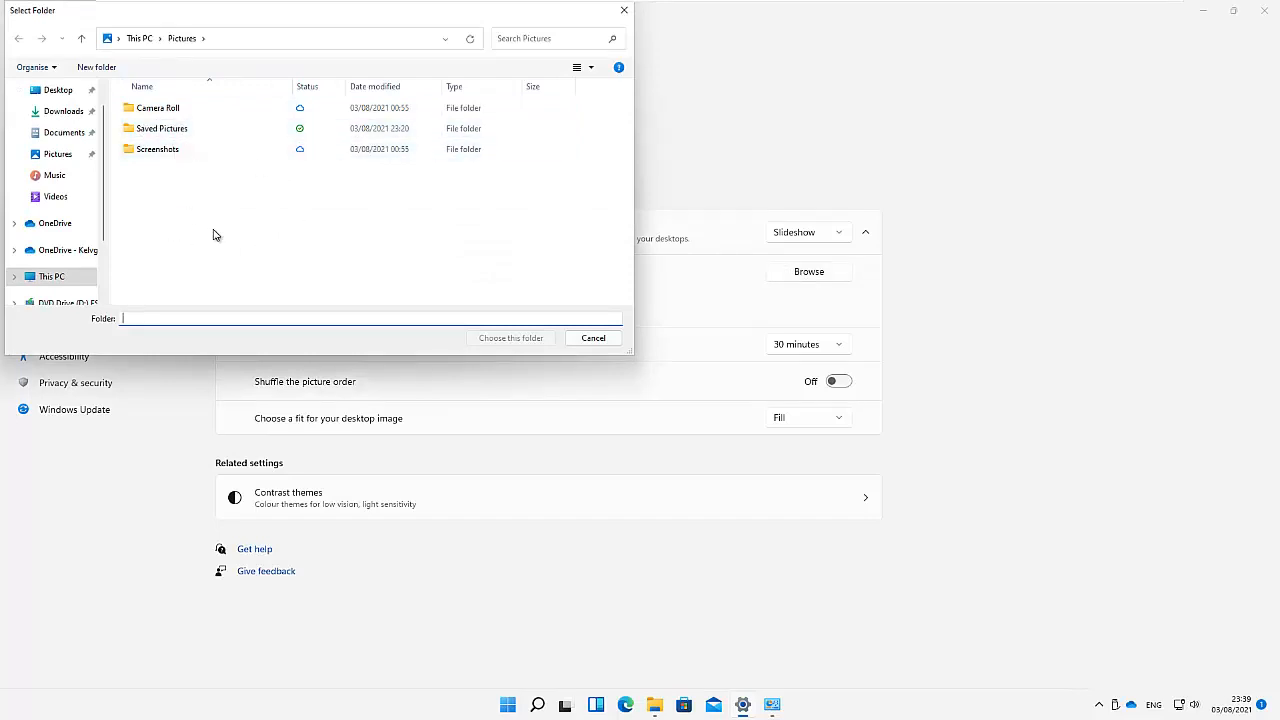
pyautogui.click(170, 131)
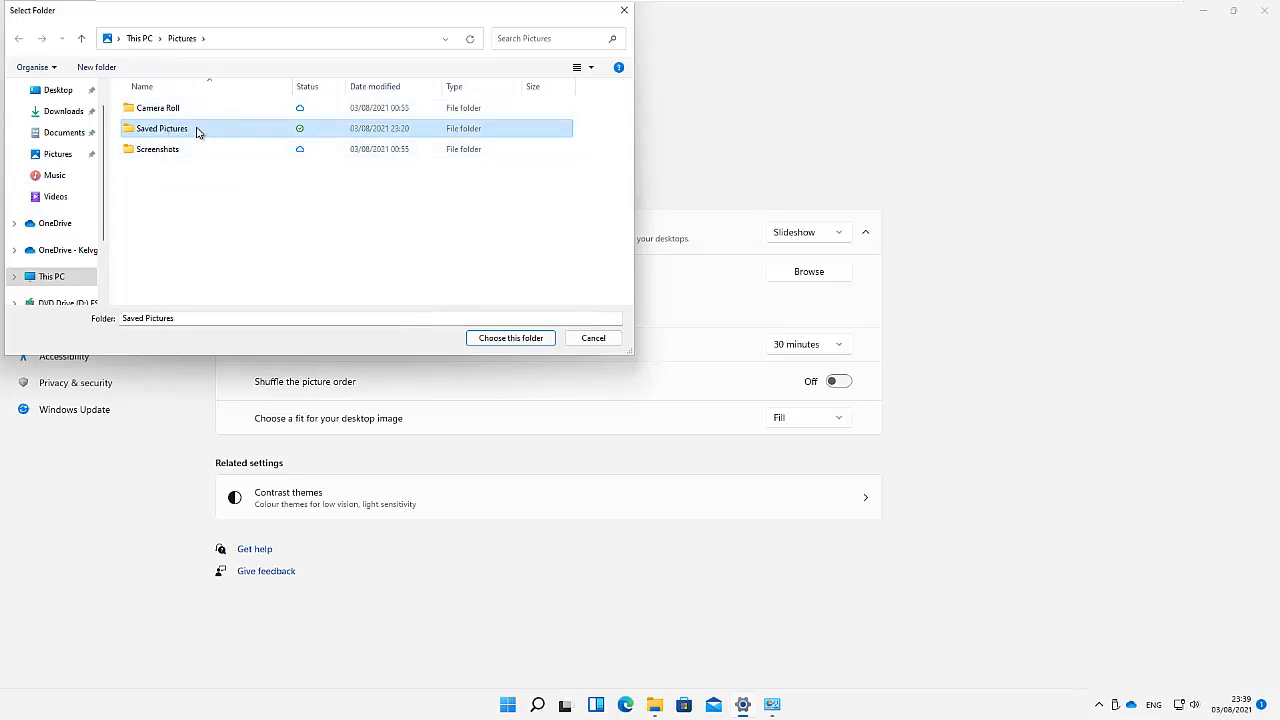
pyautogui.click(654, 704)
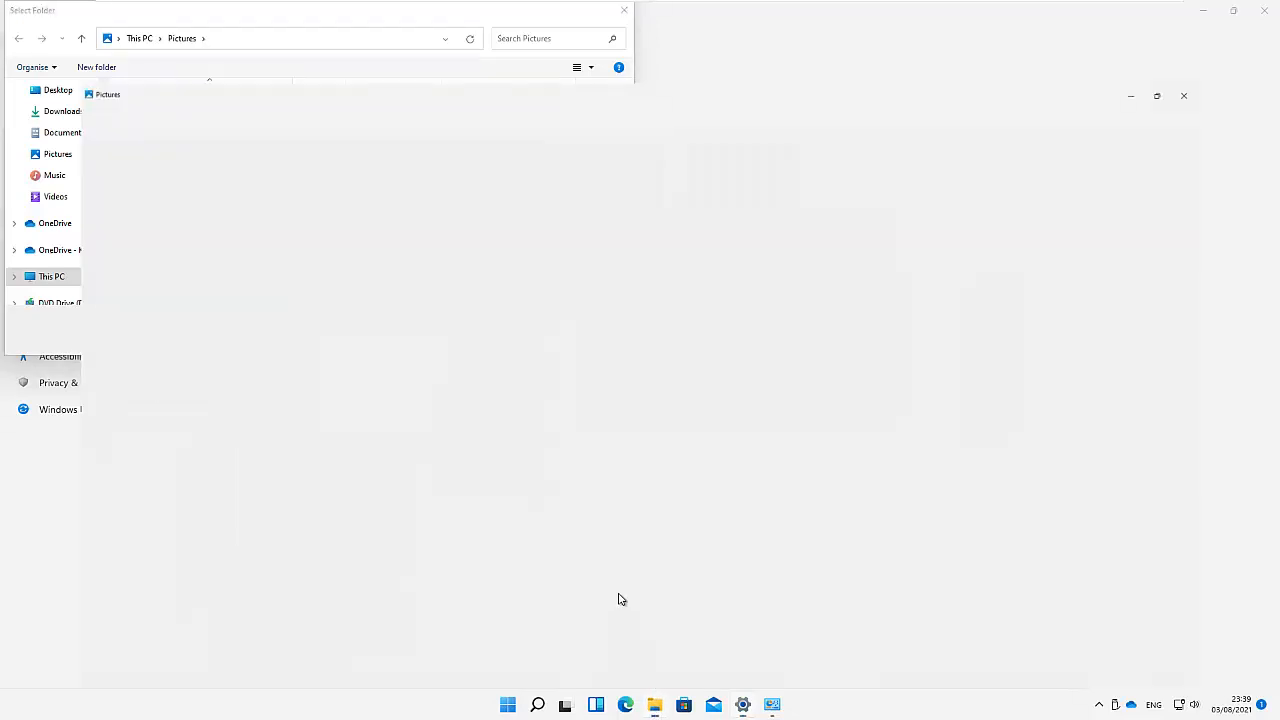
pyautogui.click(229, 160)
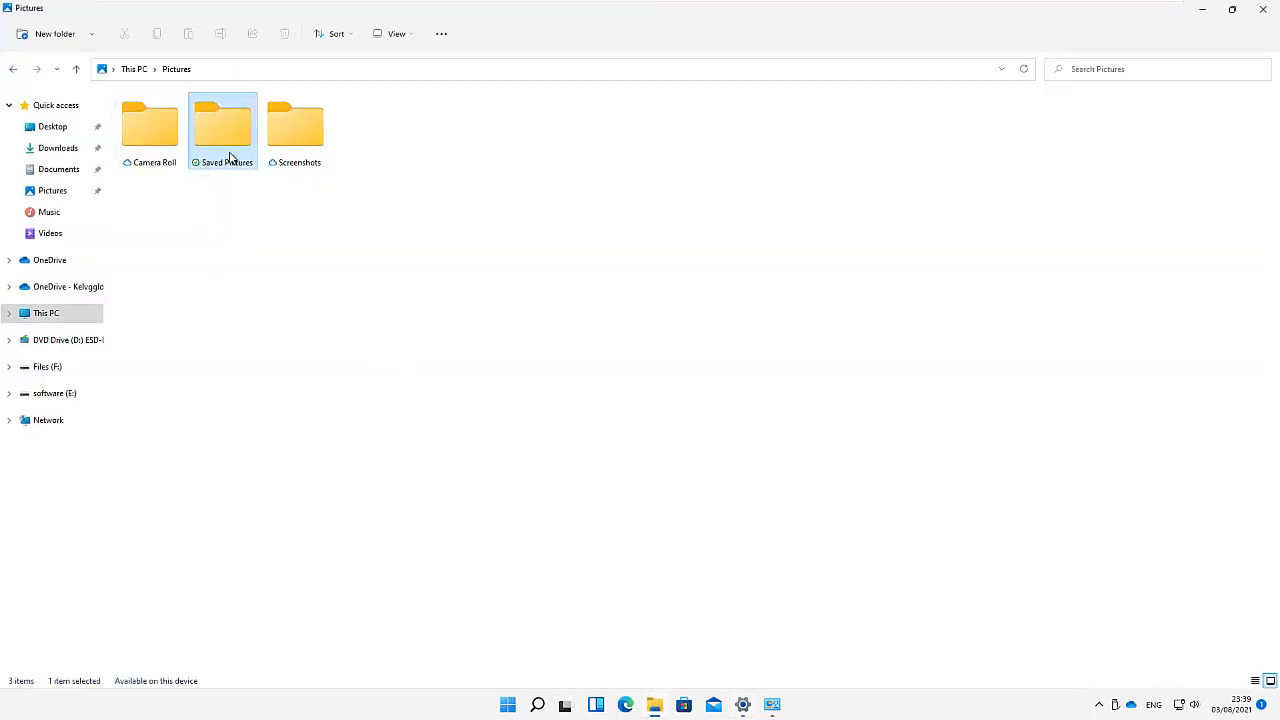
pyautogui.doubleClick(228, 157)
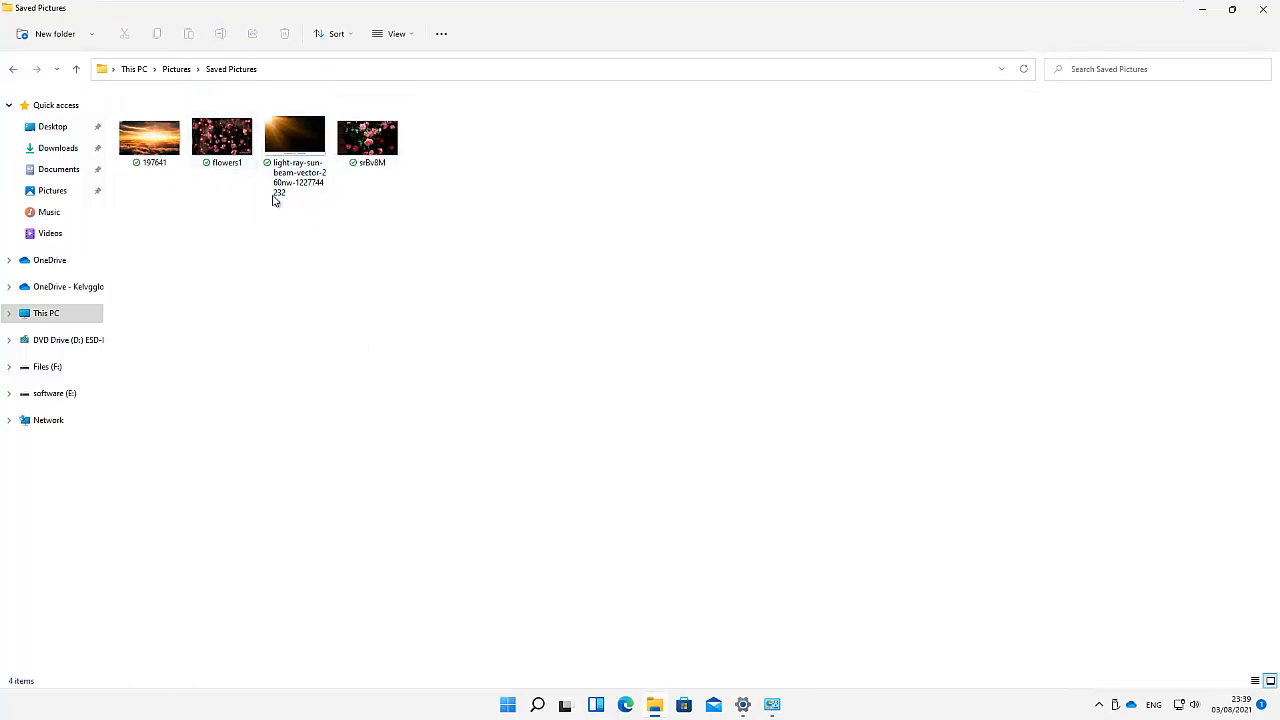
pyautogui.click(1202, 10)
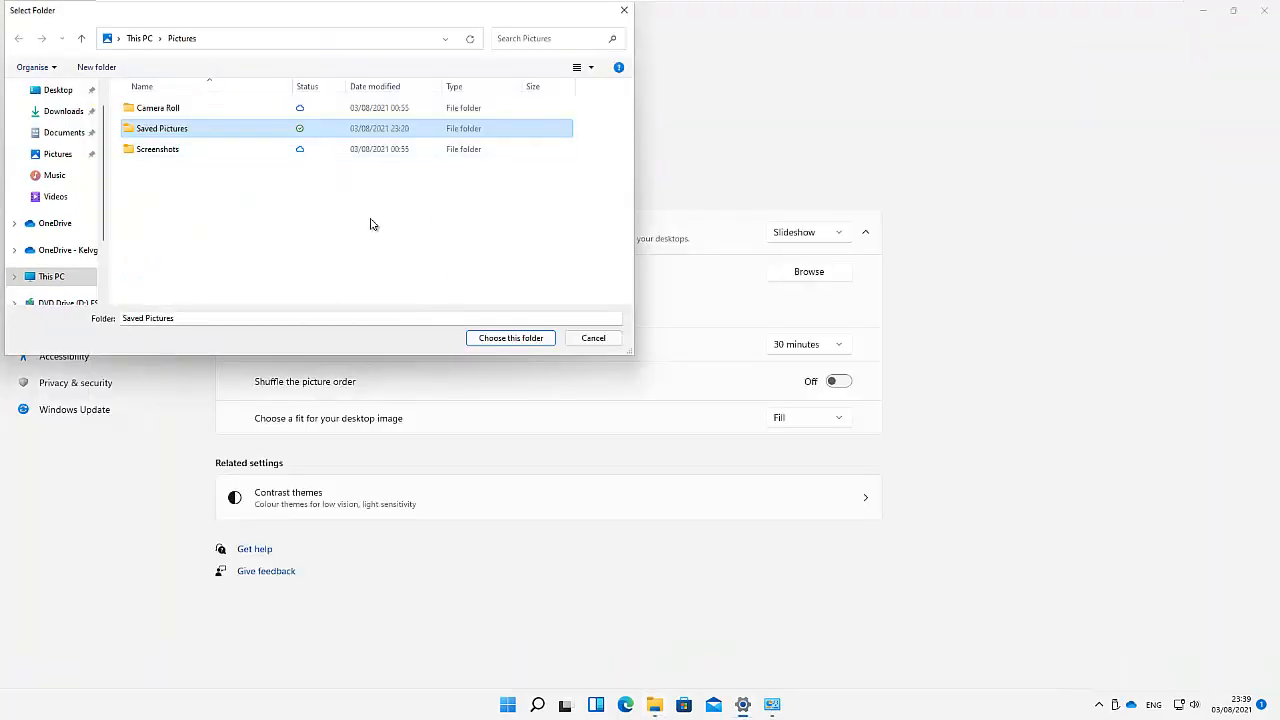
pyautogui.click(591, 338)
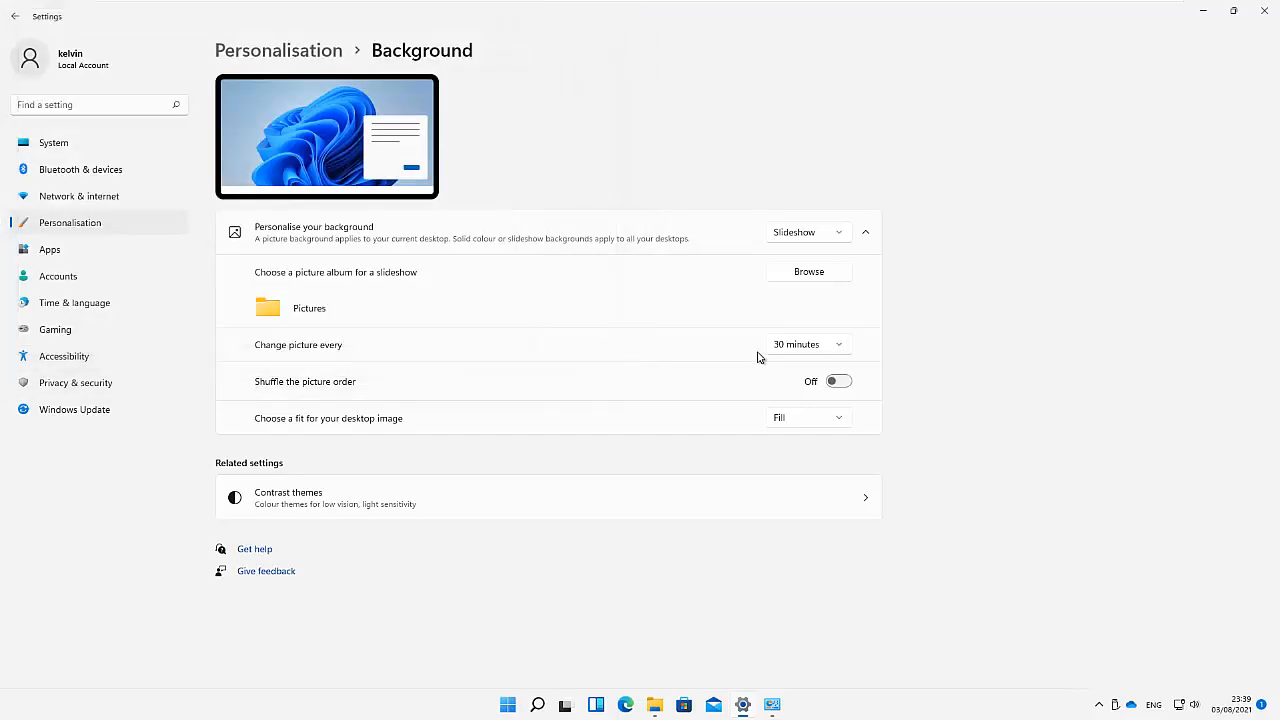
# - Set the background type back to Picture, apply the purple glow image, and check it on the desktop
pyautogui.click(843, 236)
pyautogui.click(798, 186)
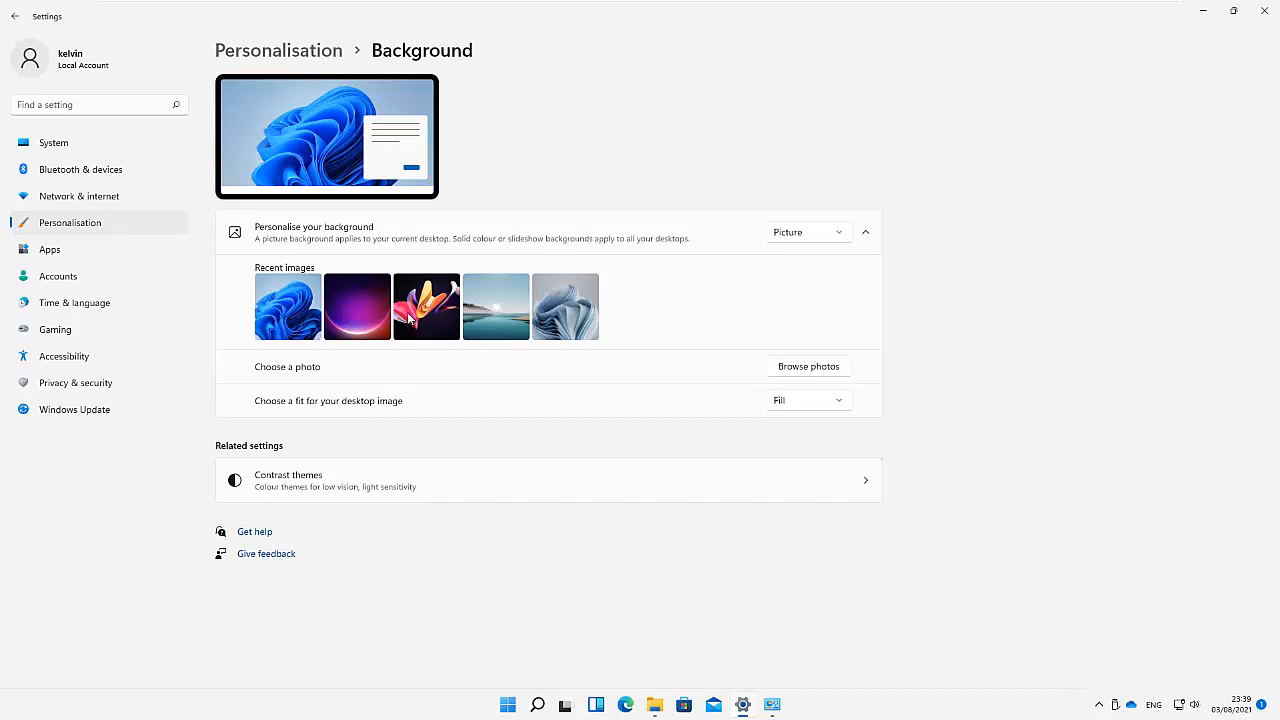
pyautogui.click(345, 313)
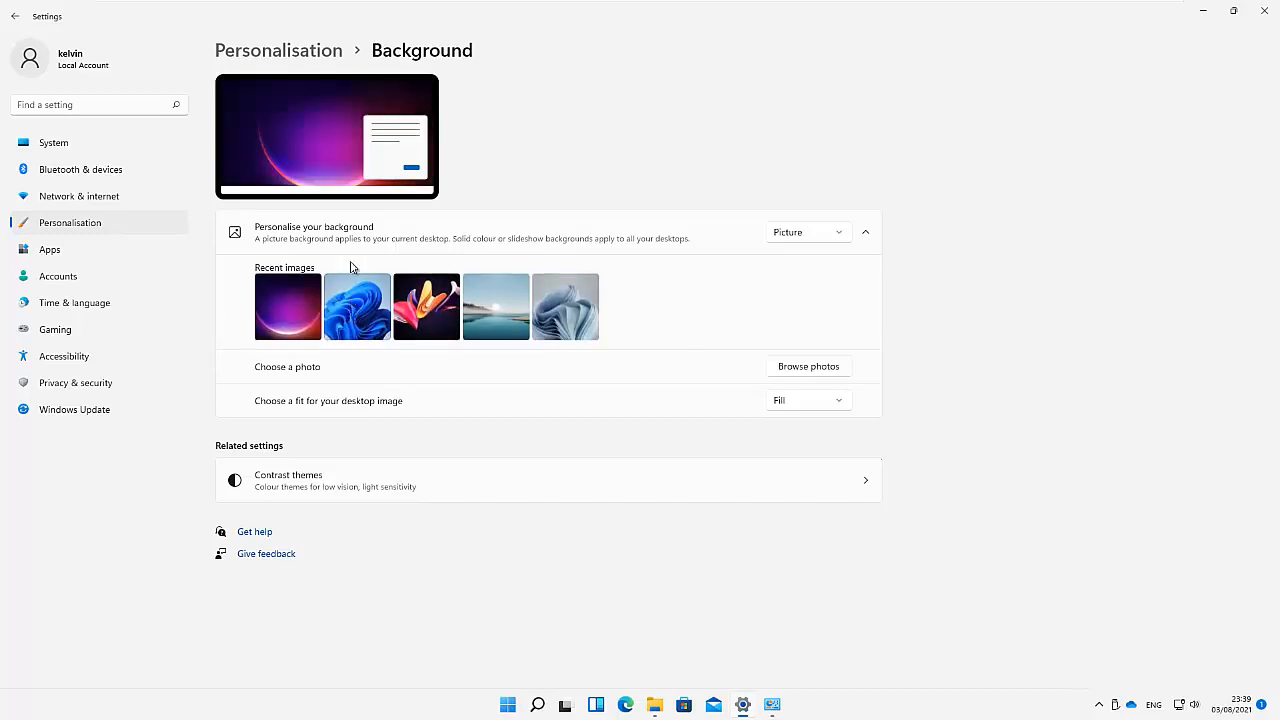
pyautogui.click(744, 706)
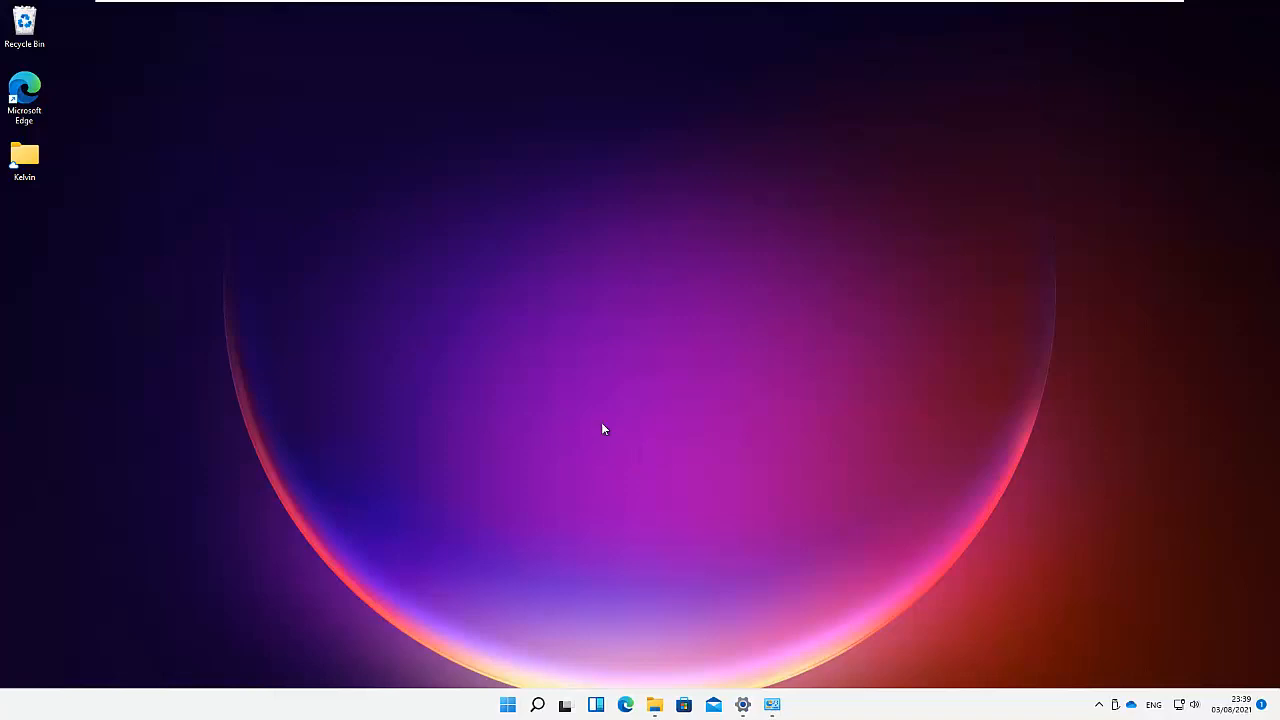
# - Try the colourful flower image and the lake sunrise image as backgrounds, checking the desktop after each
pyautogui.click(743, 705)
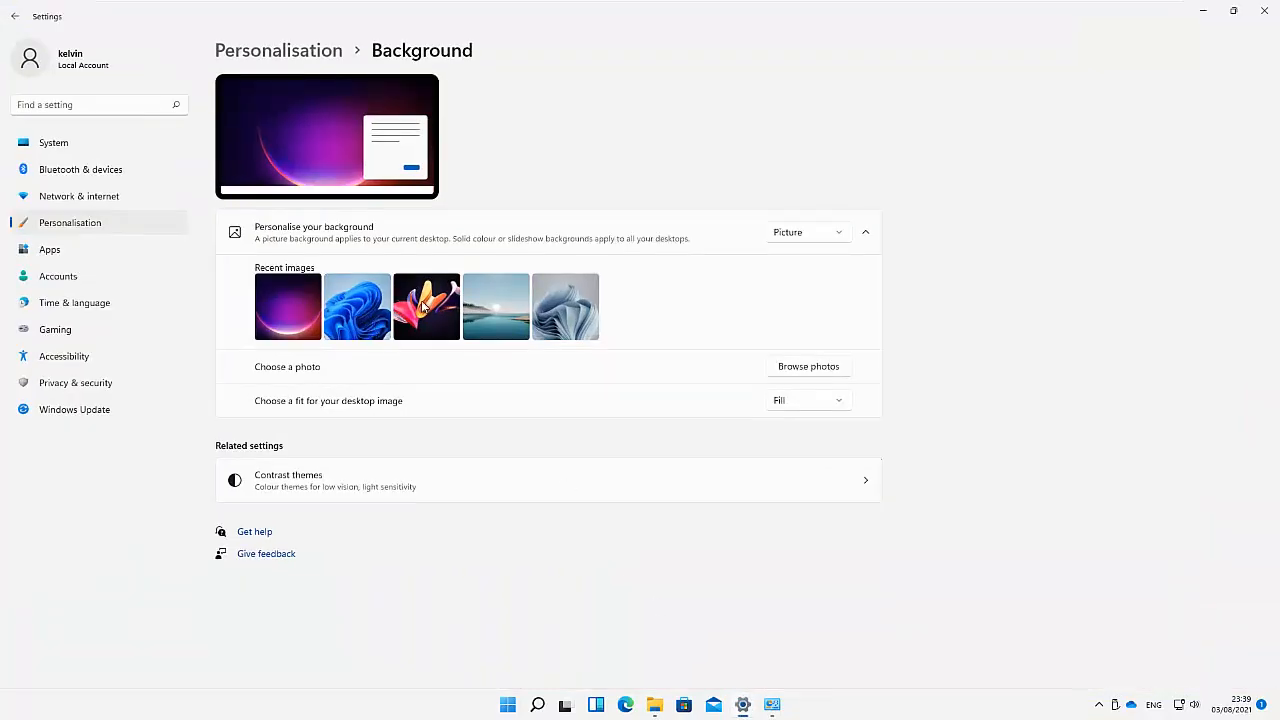
pyautogui.click(415, 308)
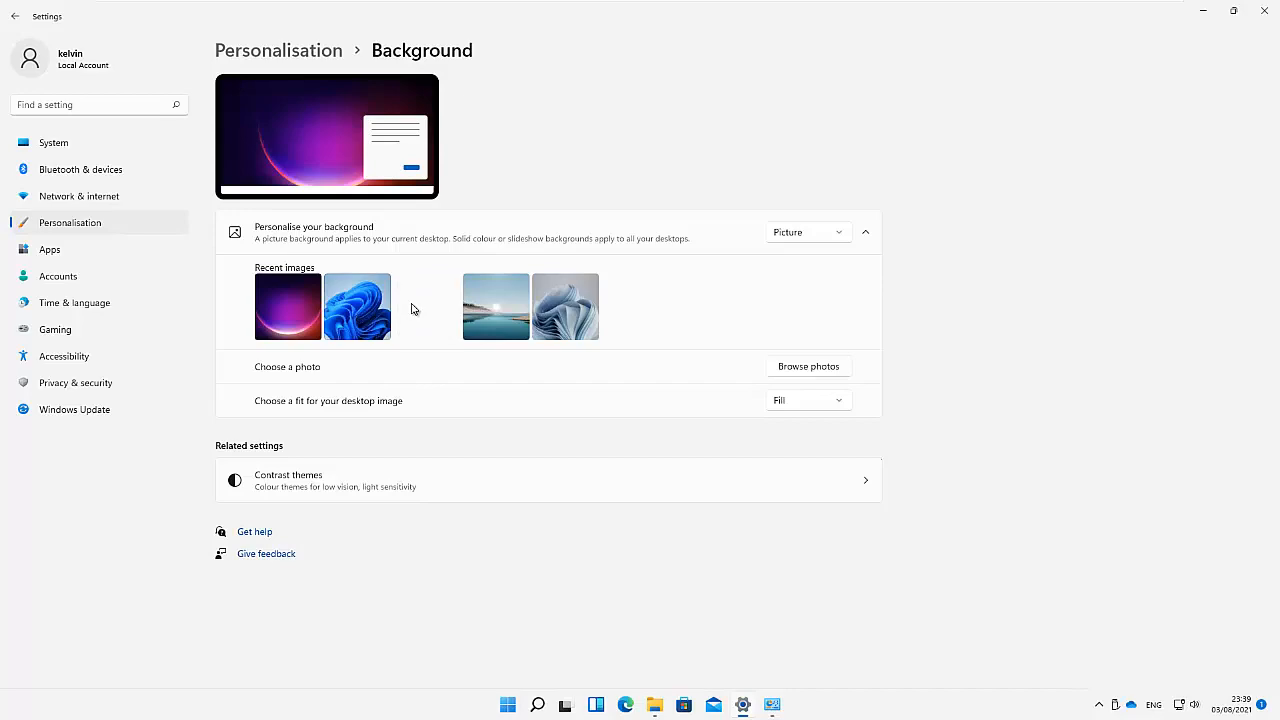
pyautogui.click(745, 706)
pyautogui.click(745, 706)
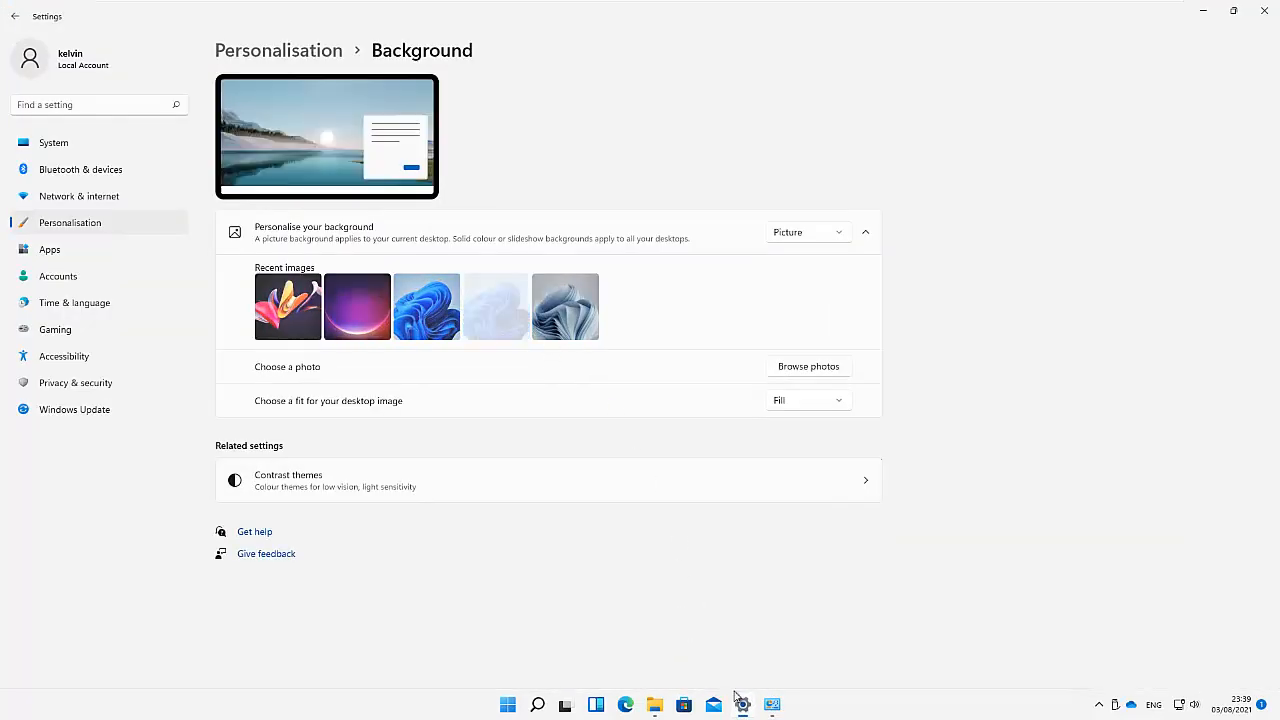
pyautogui.click(745, 706)
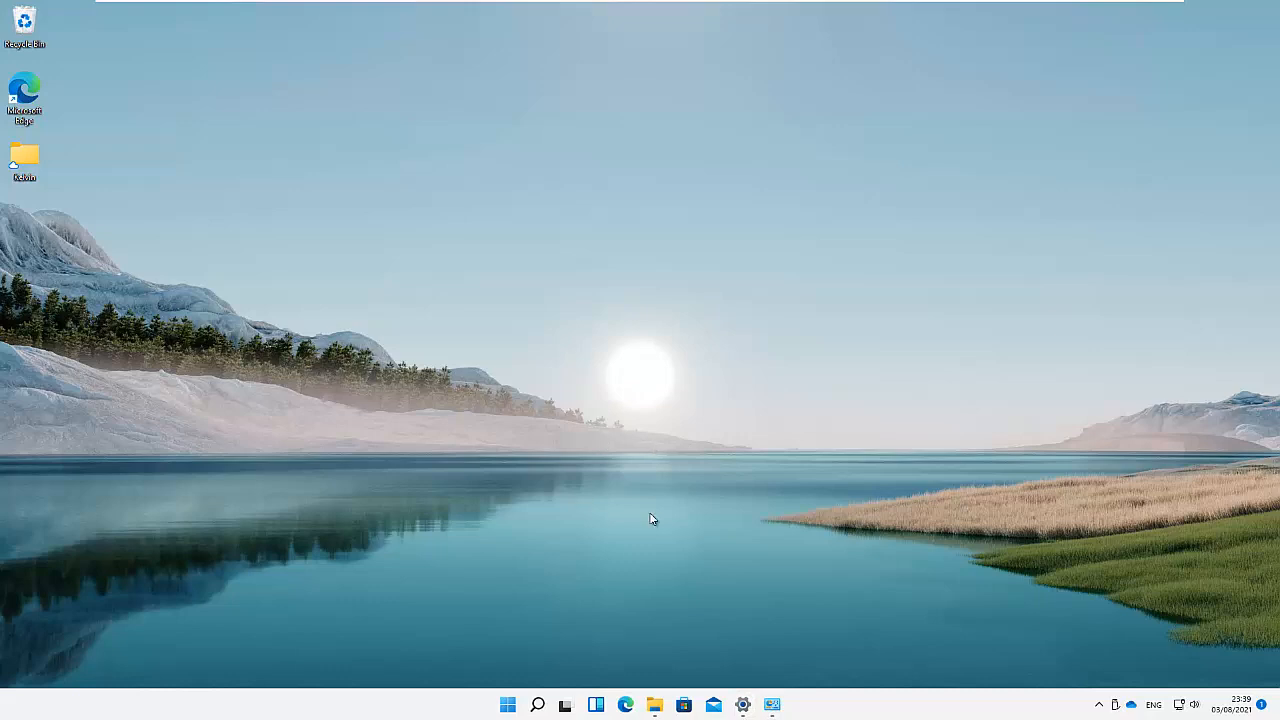
# - Reapply the purple glow image from the recent images as background and check it on the desktop
pyautogui.click(742, 704)
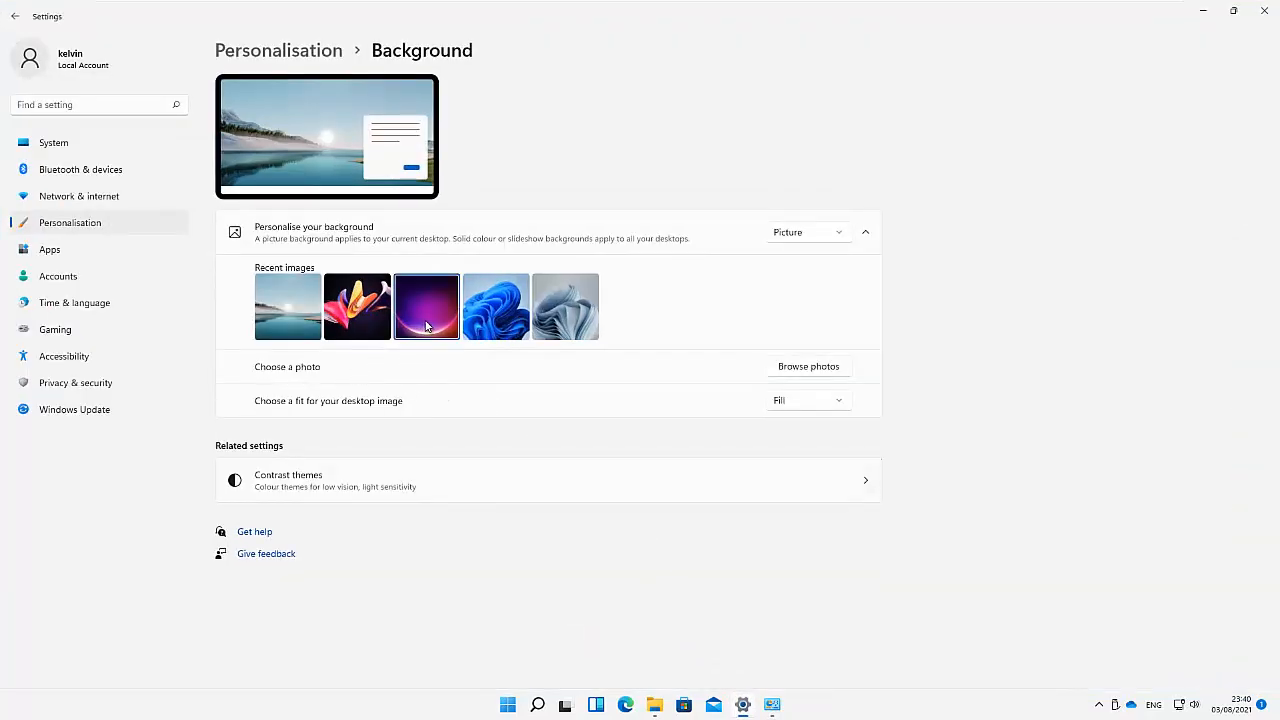
pyautogui.click(745, 708)
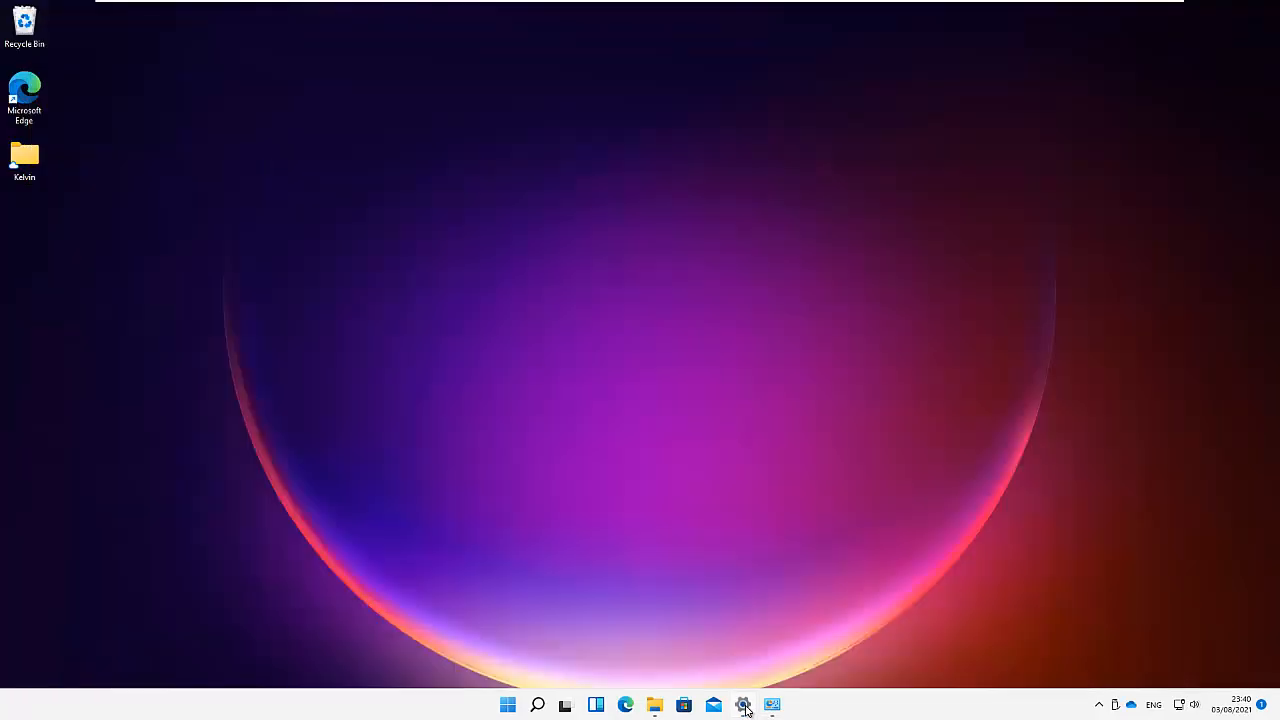
# - Choose the photo 197641 from Saved Pictures as the background and check it on the desktop
pyautogui.click(744, 706)
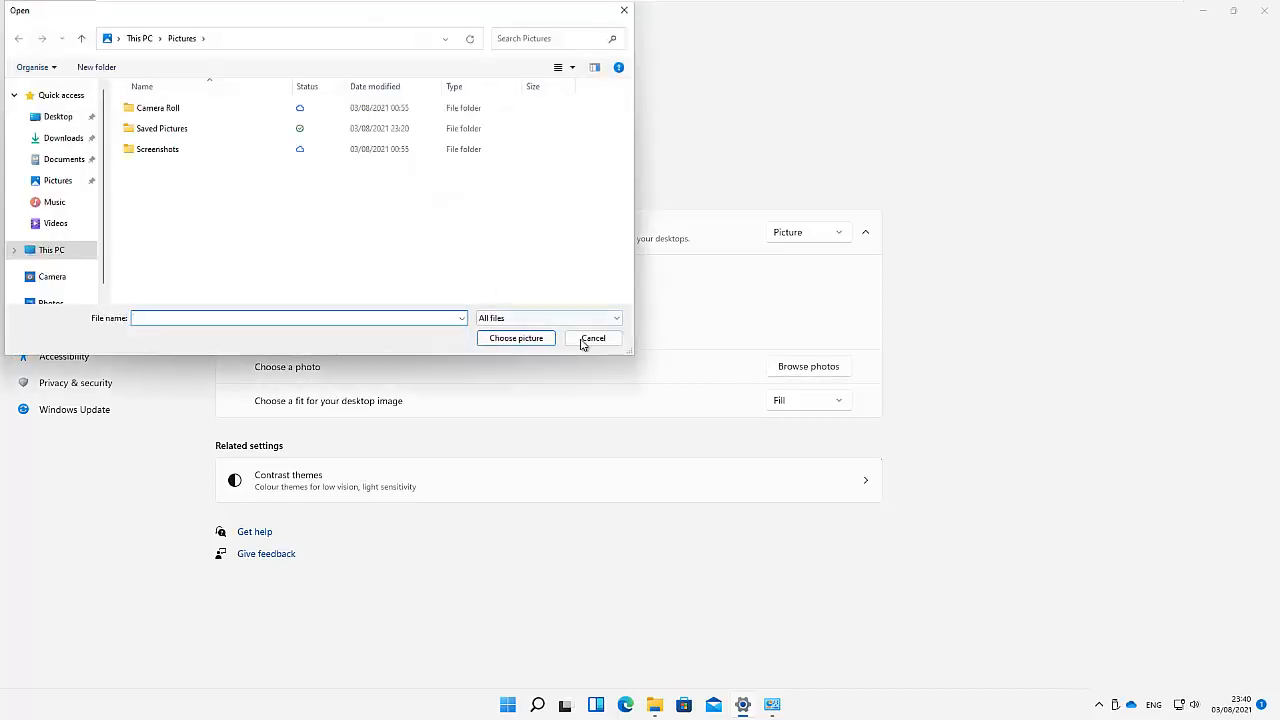
pyautogui.click(155, 136)
pyautogui.doubleClick(155, 136)
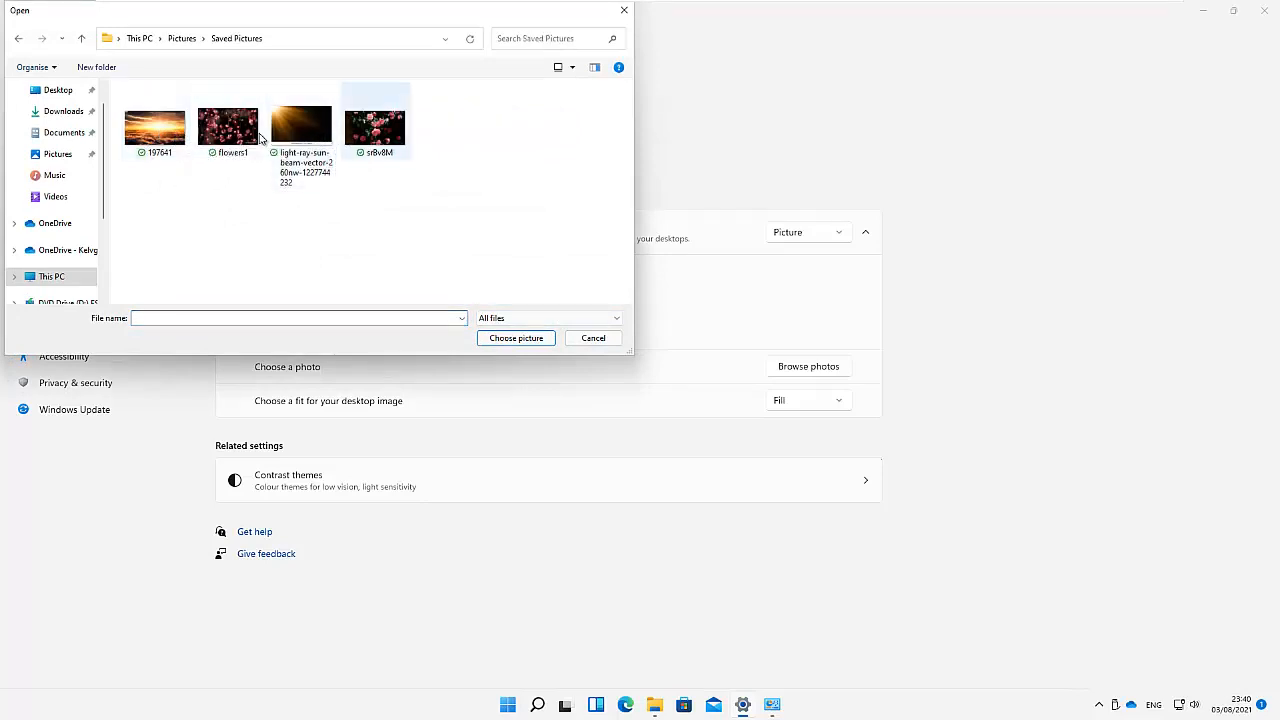
pyautogui.click(155, 128)
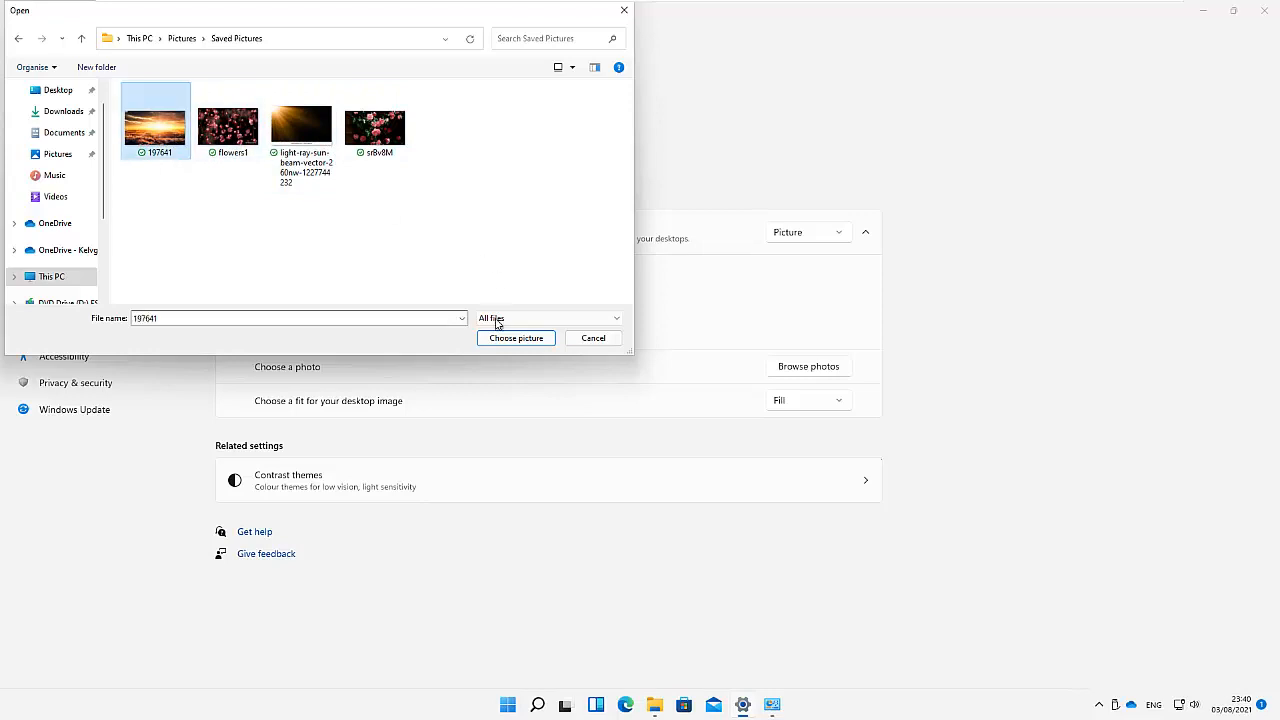
pyautogui.click(510, 339)
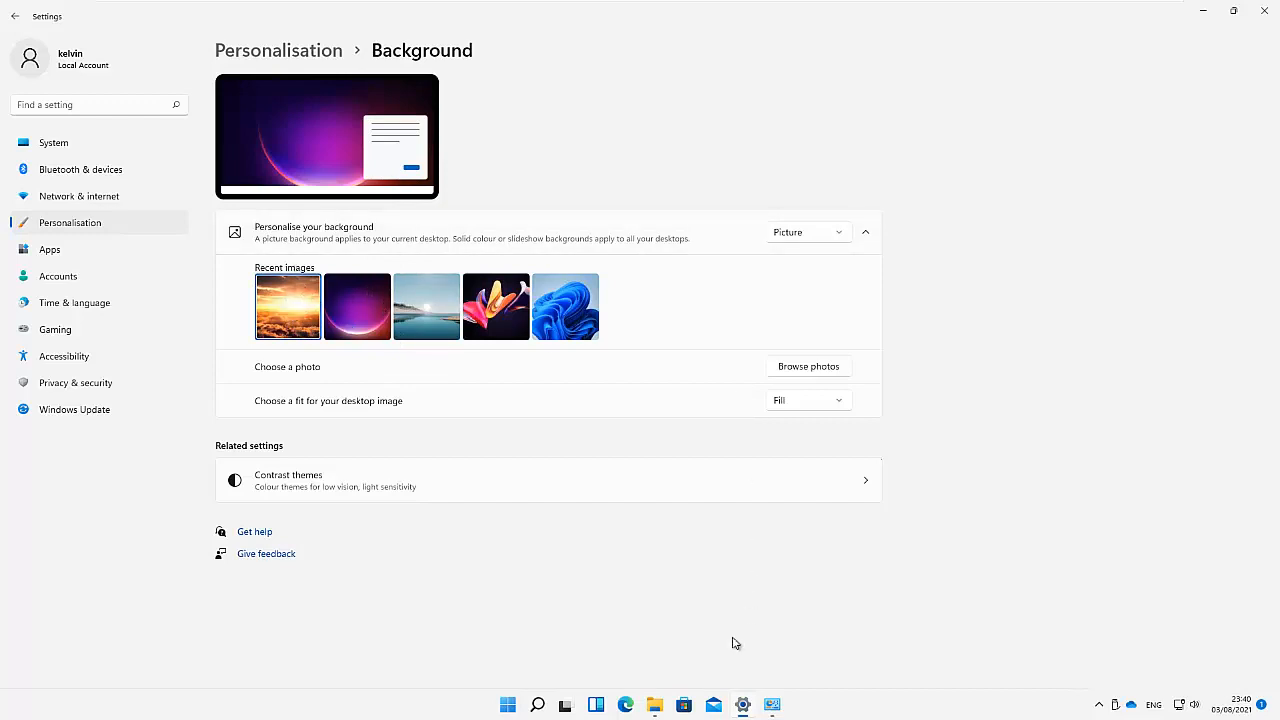
pyautogui.click(742, 705)
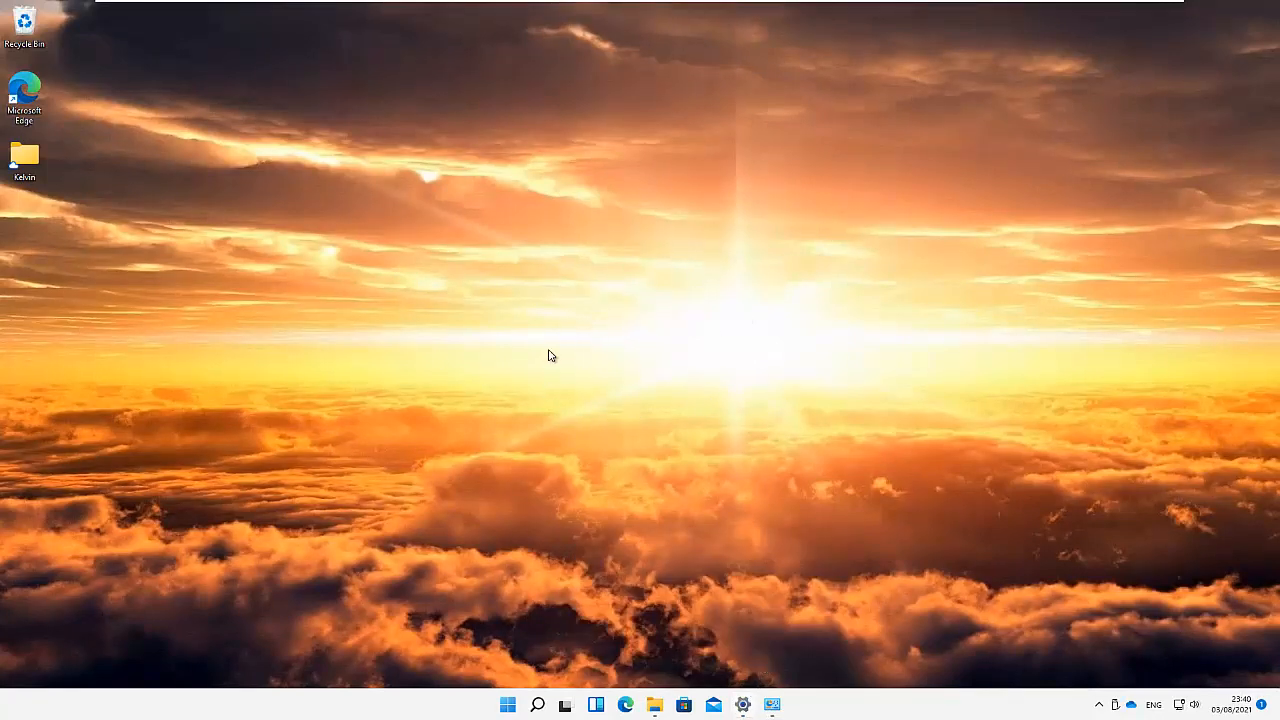
# - Switch the background from the sunset photo back to the recent purple glow image and check the desktop
pyautogui.click(743, 705)
pyautogui.click(367, 325)
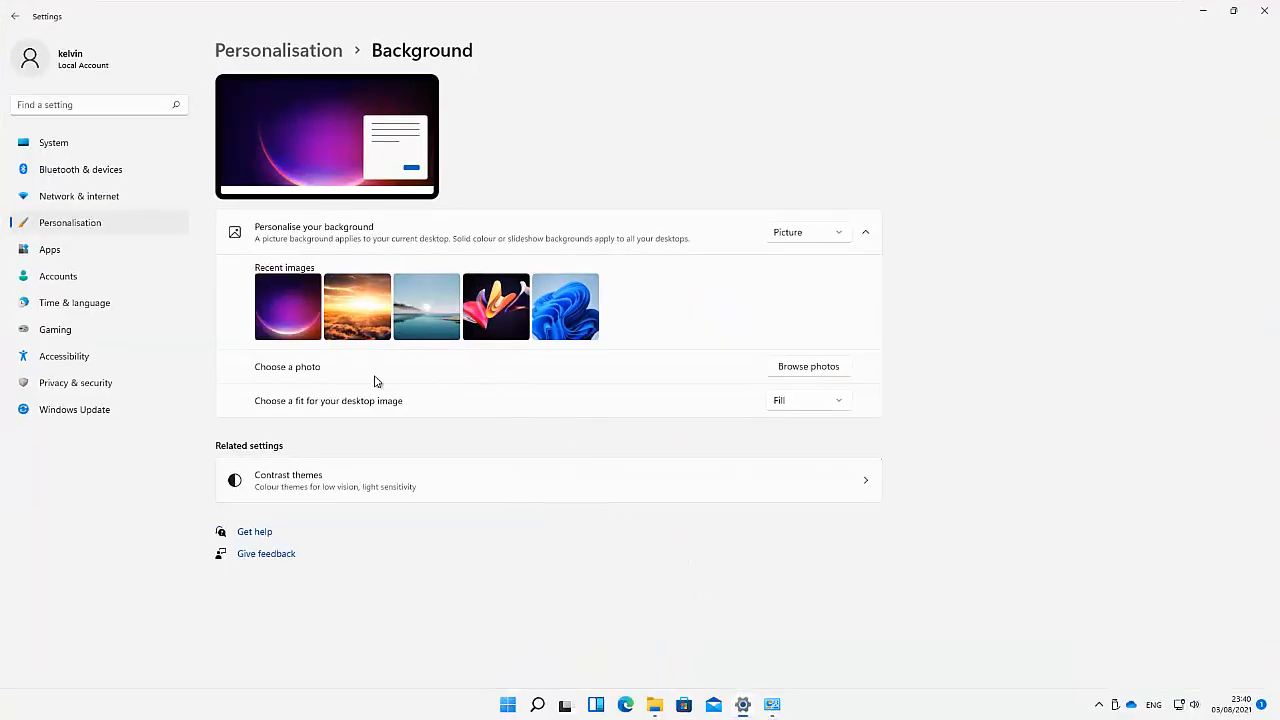
pyautogui.click(743, 705)
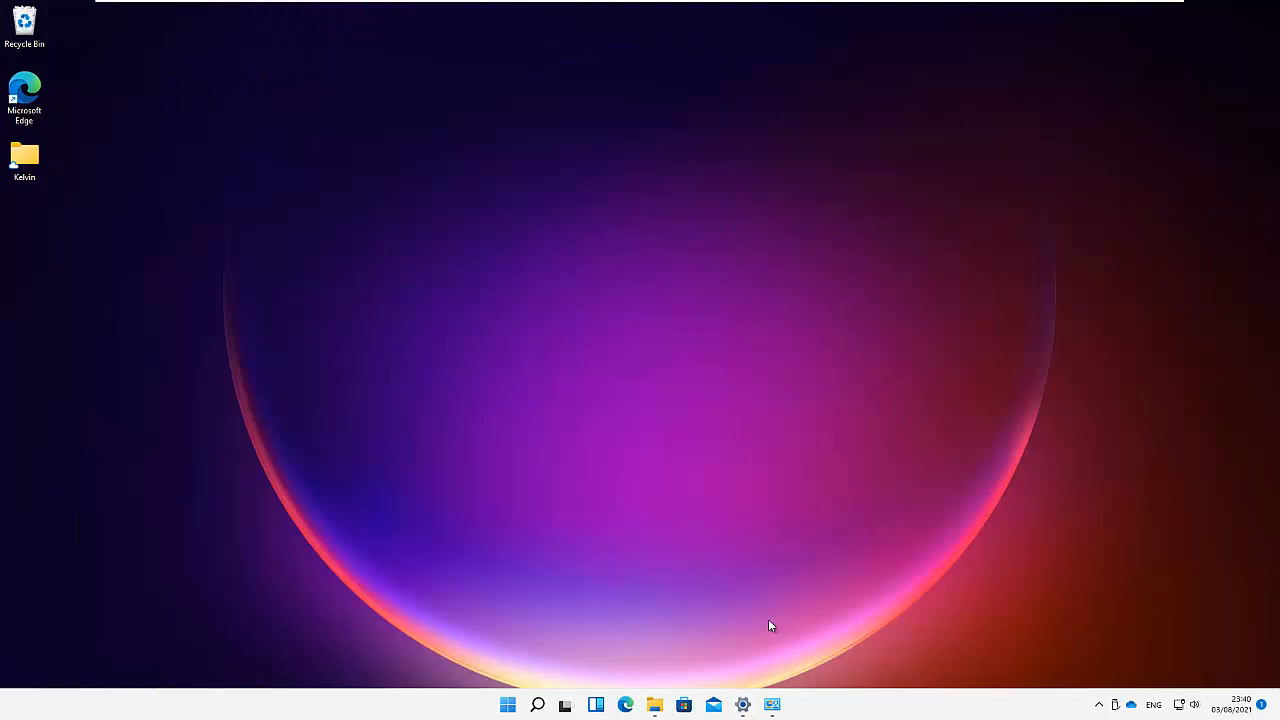
# - Set the desktop image fit to Fit and check how the background looks on the desktop
pyautogui.click(745, 707)
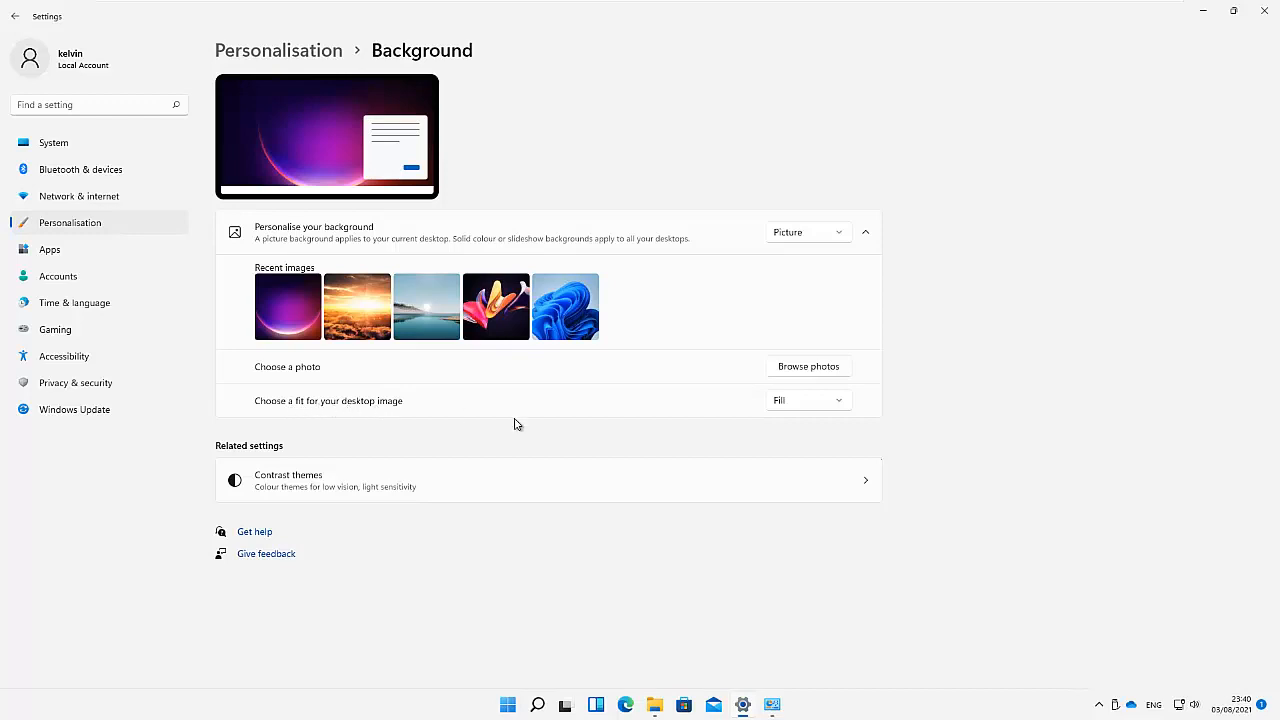
pyautogui.click(810, 406)
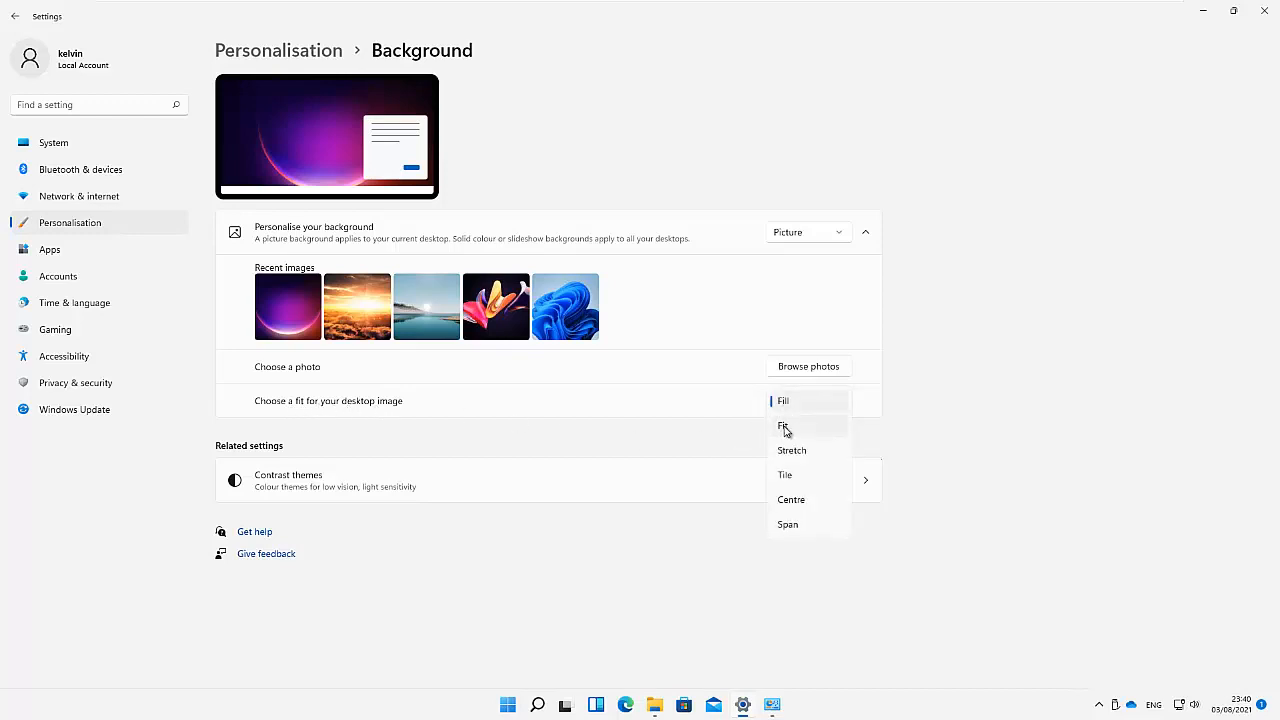
pyautogui.click(785, 427)
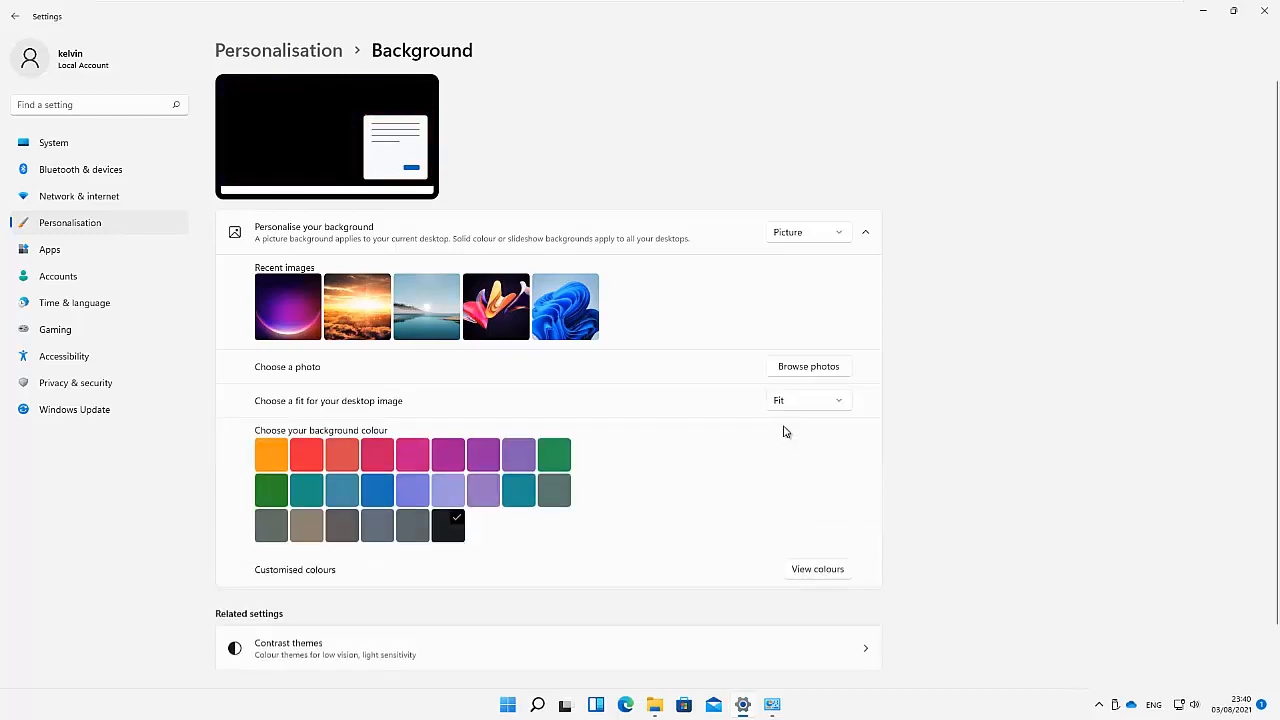
pyautogui.click(743, 706)
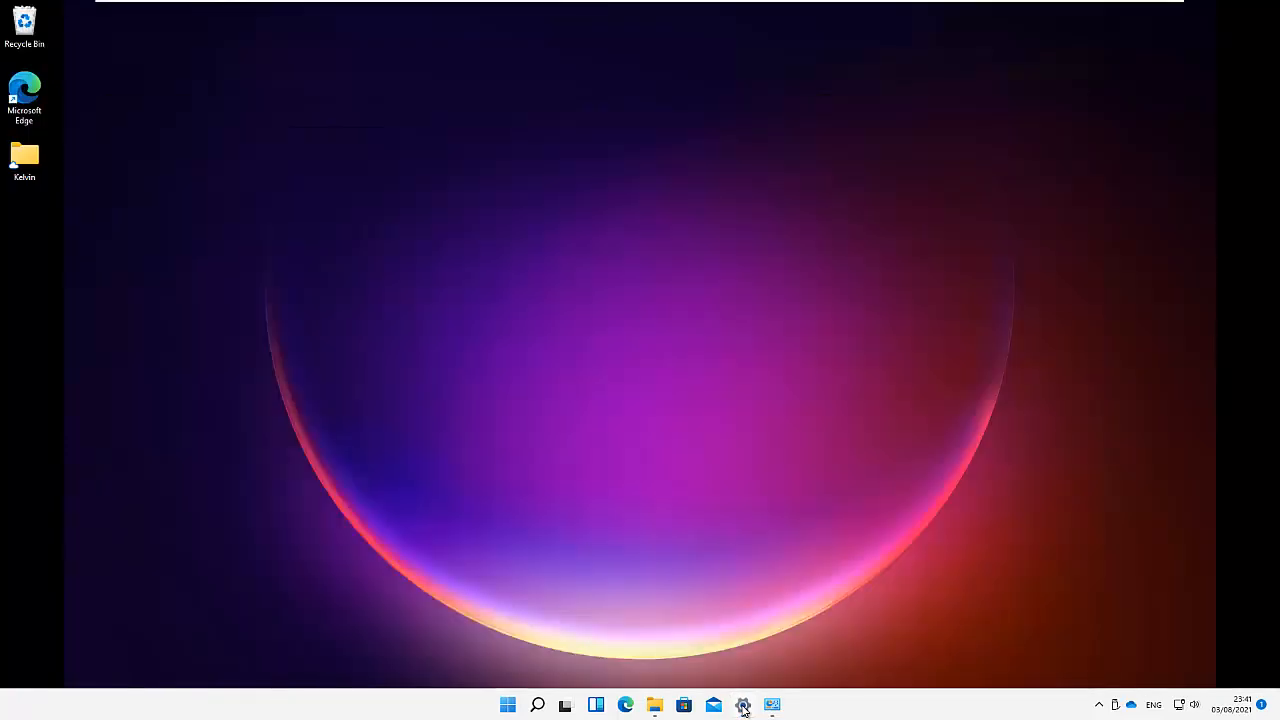
# - Set the desktop image fit to Stretch and check the result on the desktop
pyautogui.click(743, 706)
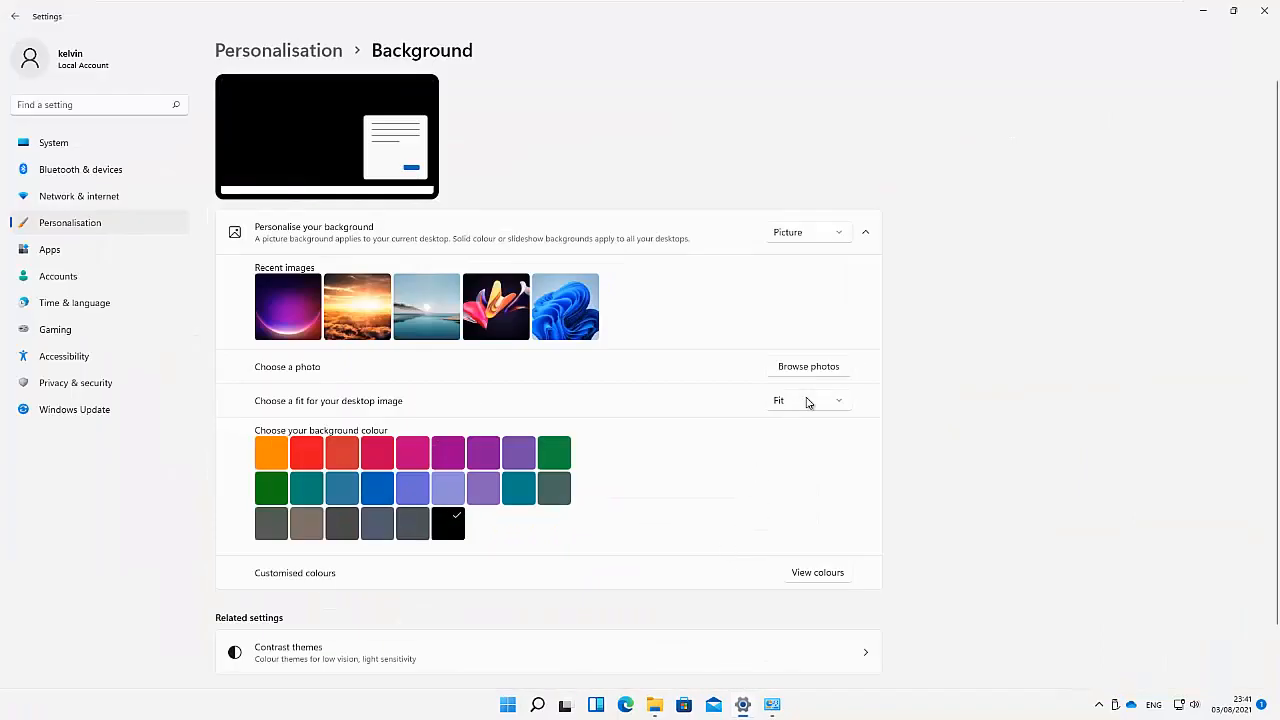
pyautogui.click(813, 404)
pyautogui.click(800, 432)
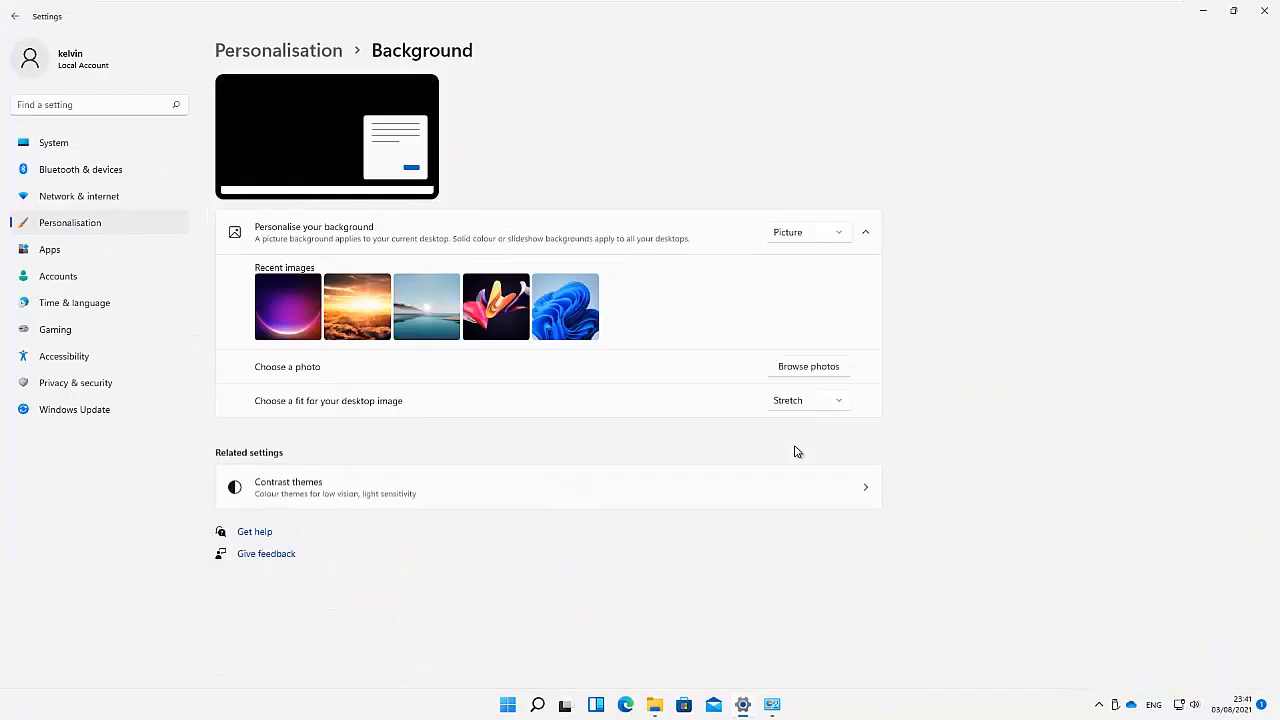
pyautogui.click(743, 706)
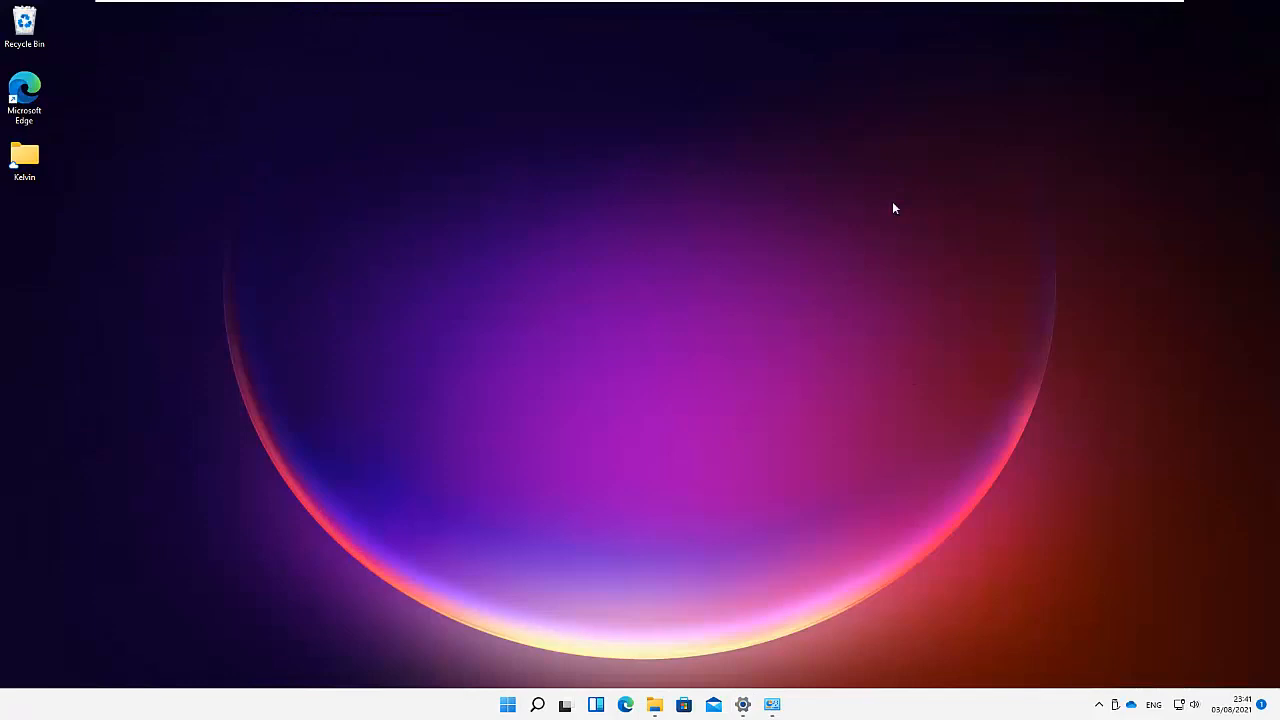
# - Return to the background settings and set the desktop image fit to Centre
pyautogui.click(743, 706)
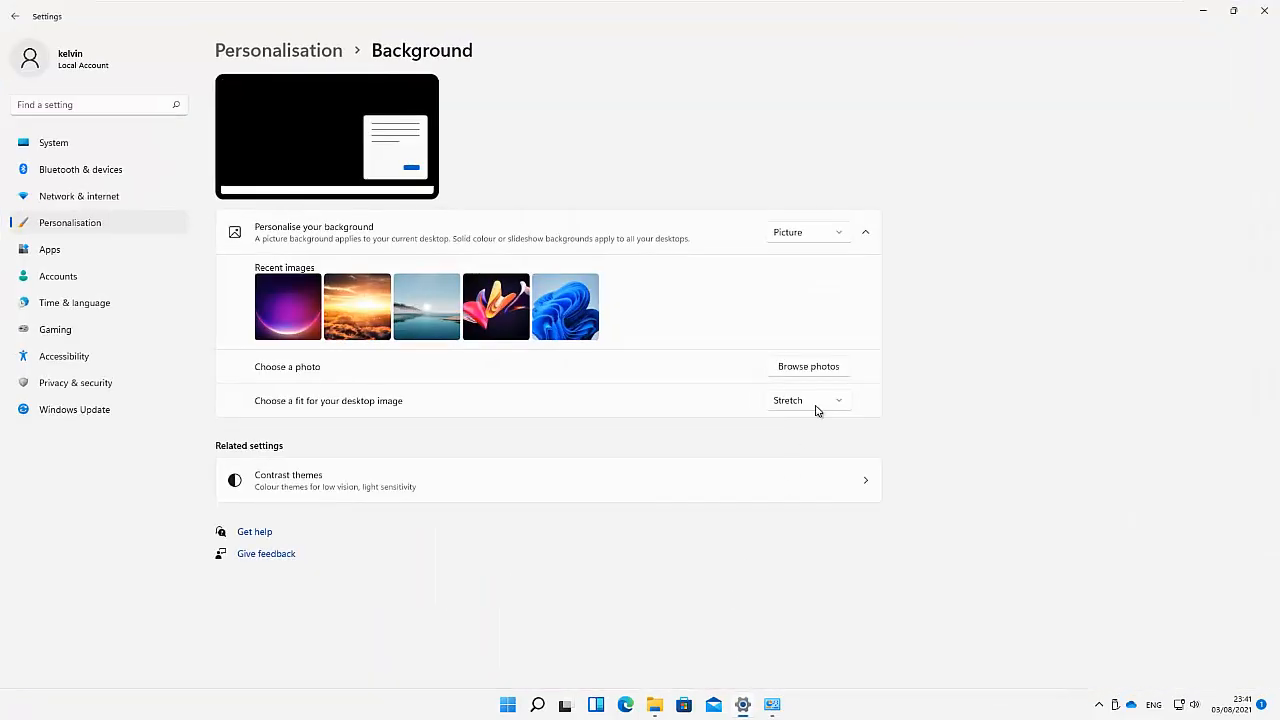
pyautogui.click(786, 406)
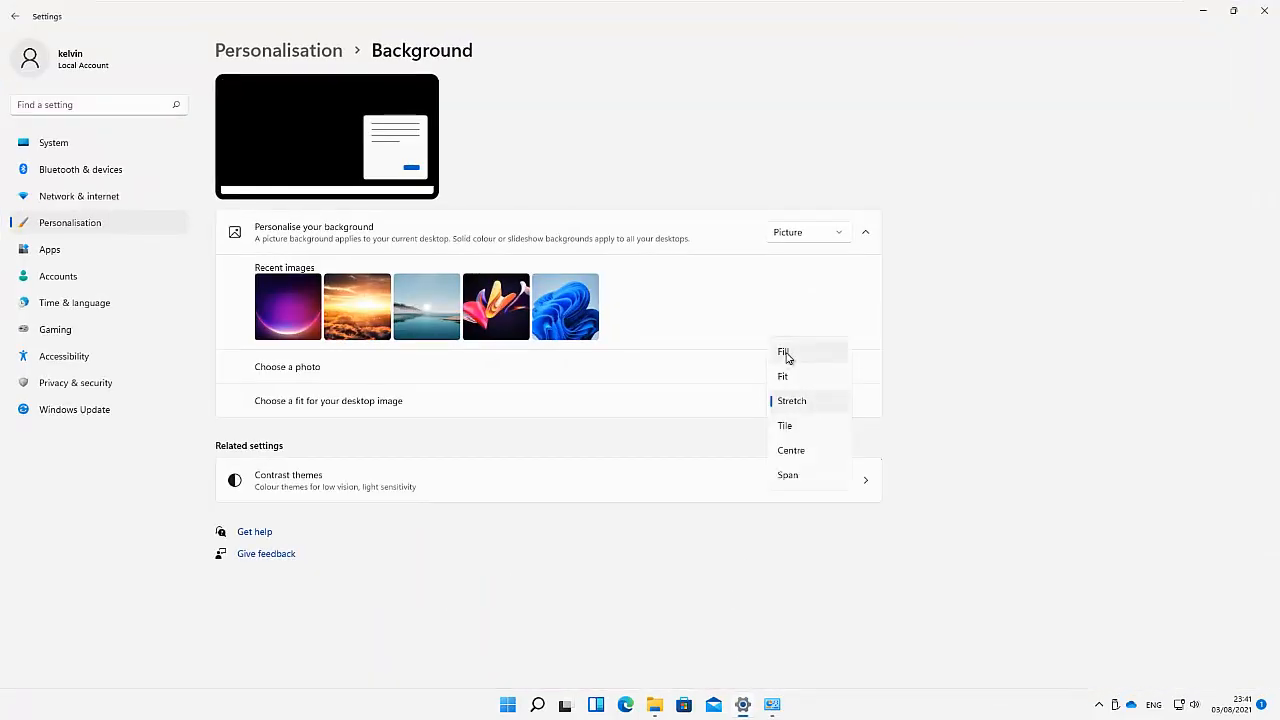
pyautogui.click(778, 458)
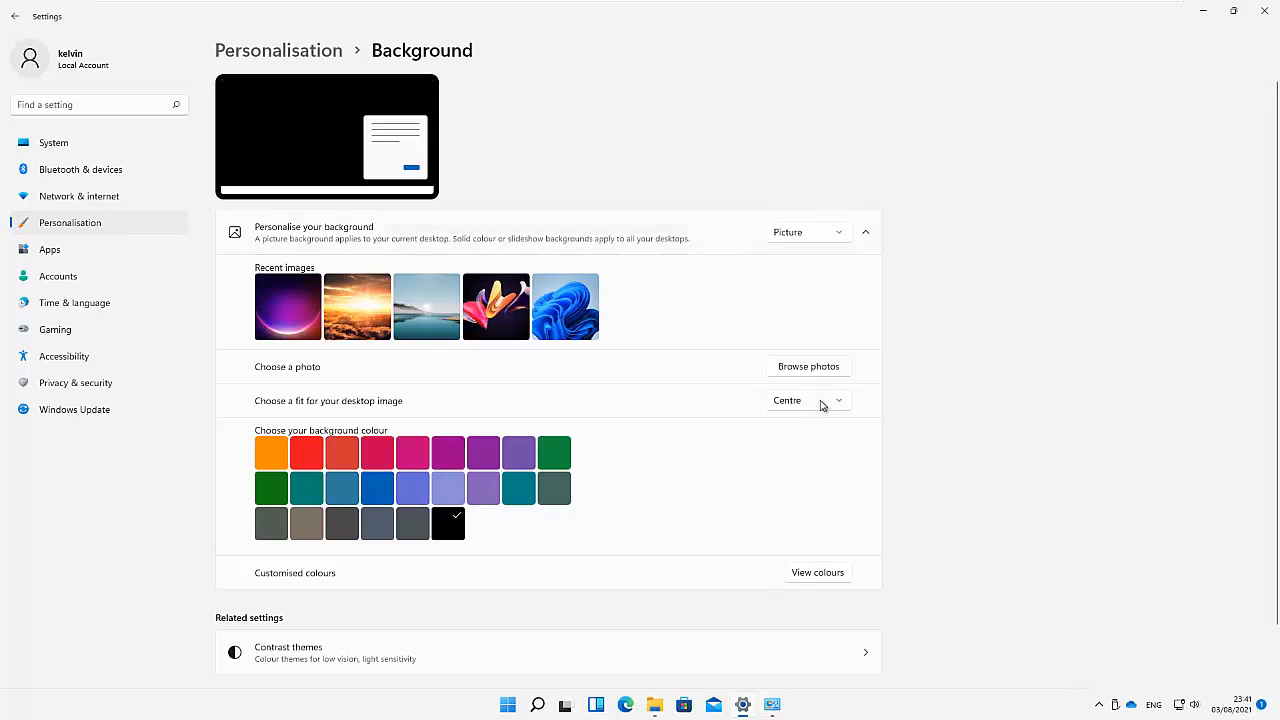
# - Set the desktop image fit back to Fill, reapply the purple glow image, and check the desktop
pyautogui.click(819, 404)
pyautogui.click(797, 305)
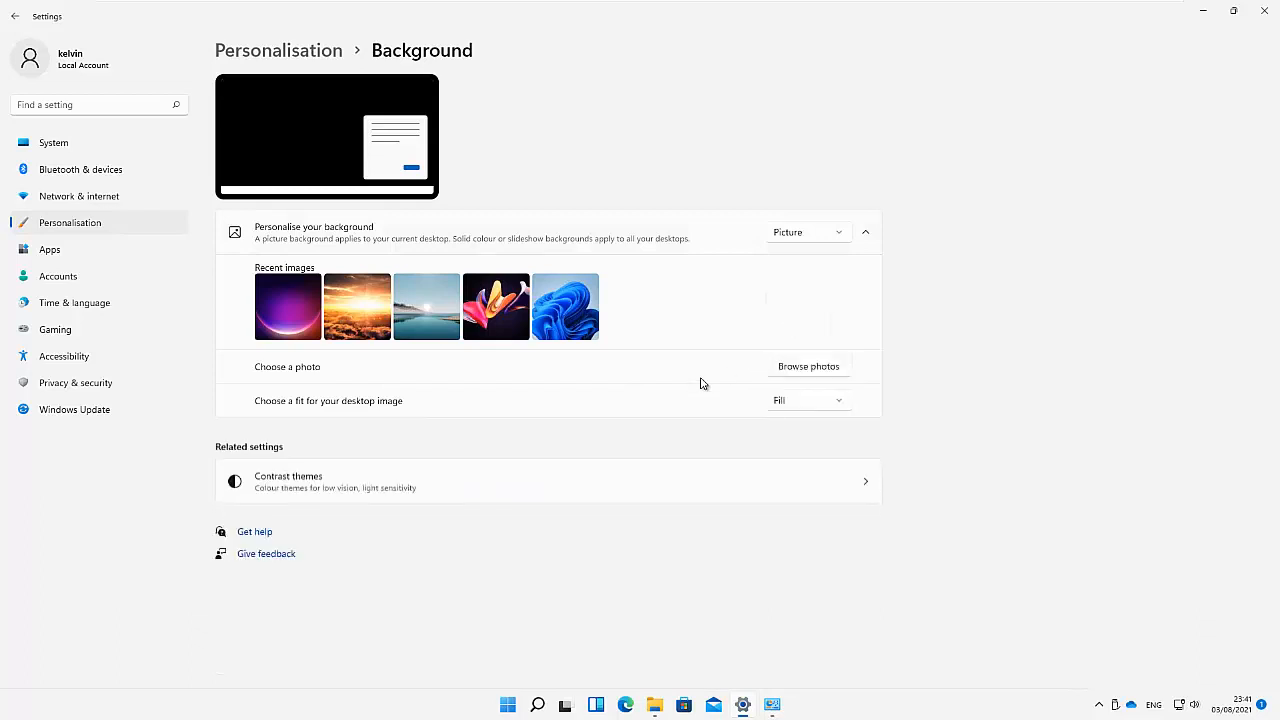
pyautogui.click(289, 311)
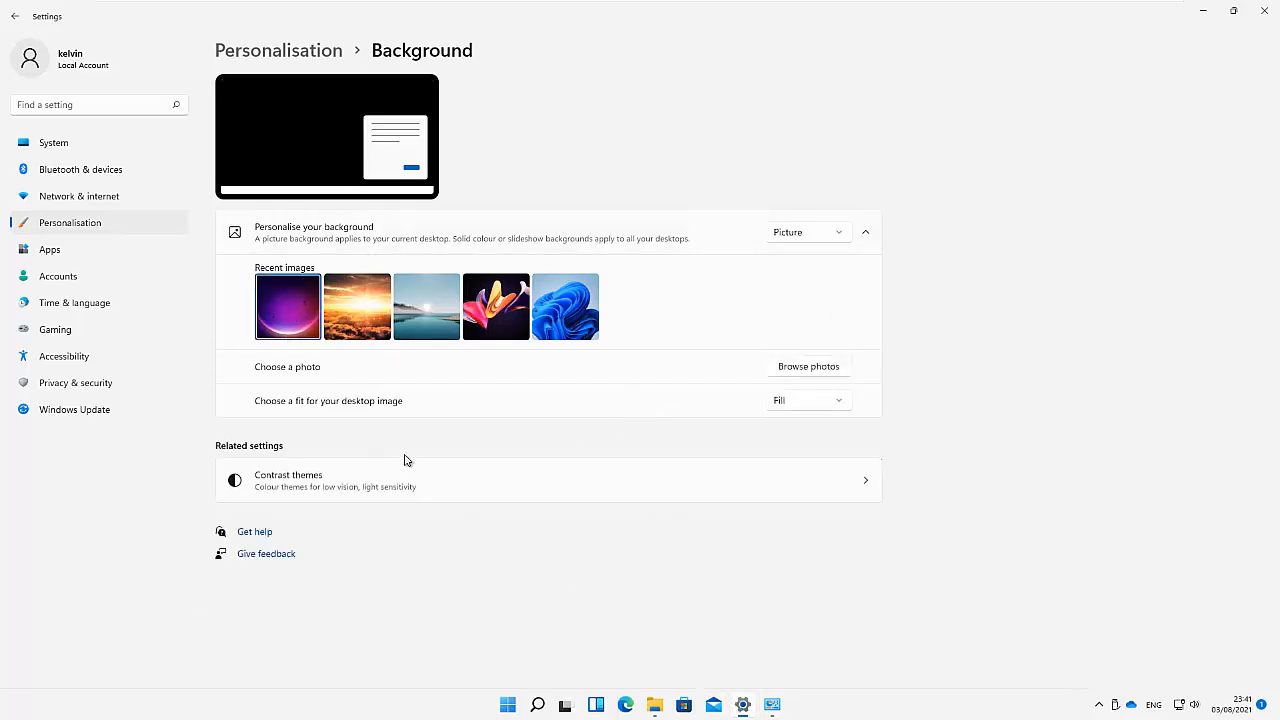
pyautogui.click(742, 706)
pyautogui.click(742, 706)
# - In File Explorer's Saved Pictures folder, set the light-ray-sun-beam image as the desktop background
pyautogui.click(656, 706)
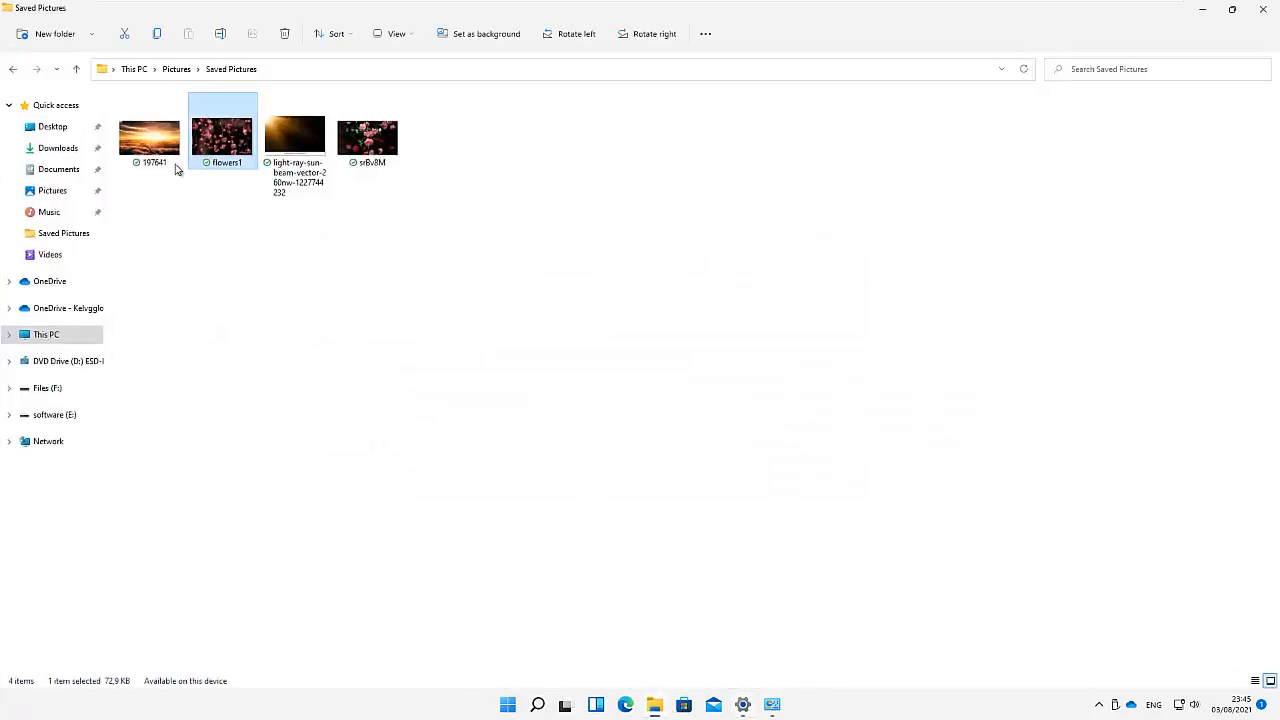
pyautogui.click(298, 145)
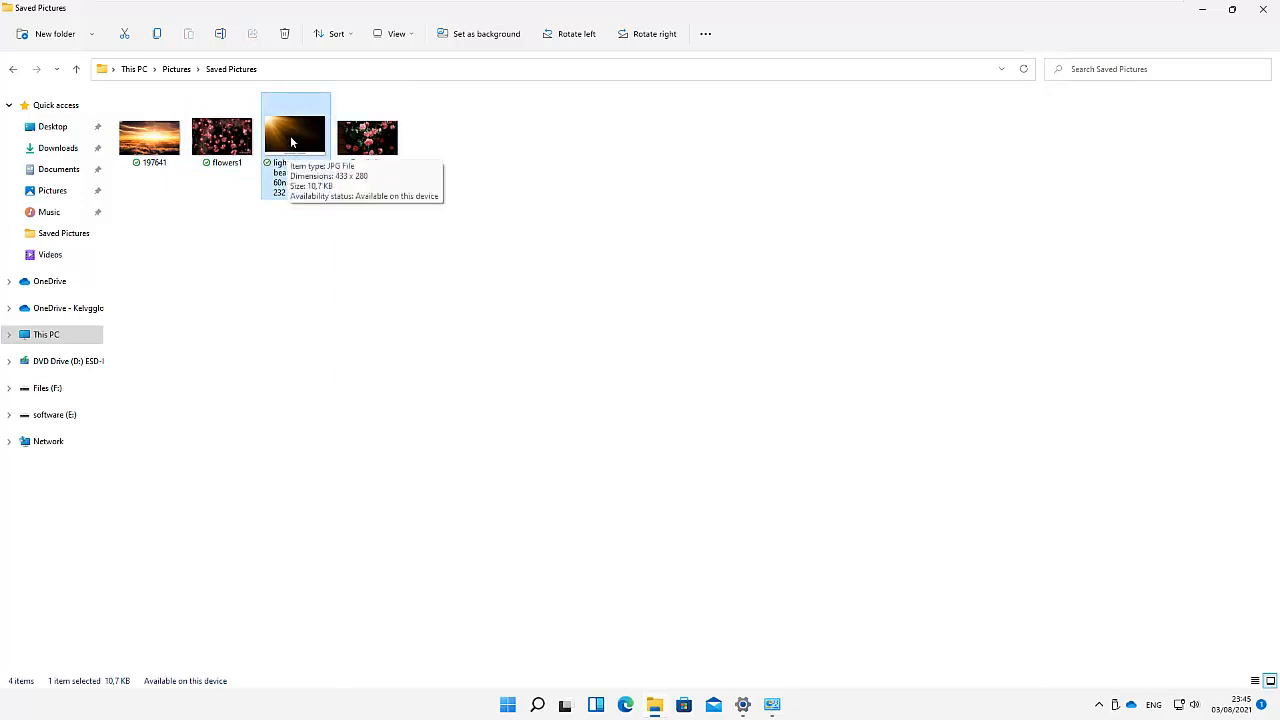
pyautogui.rightClick(292, 143)
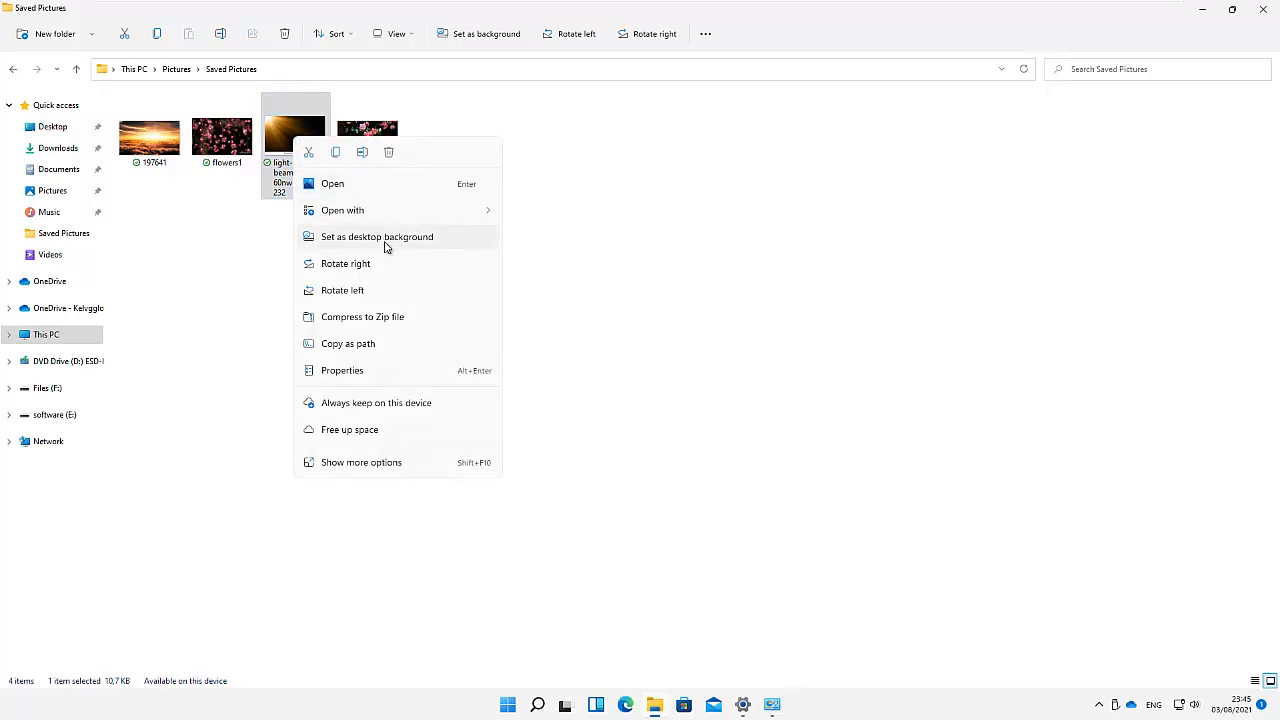
pyautogui.click(388, 240)
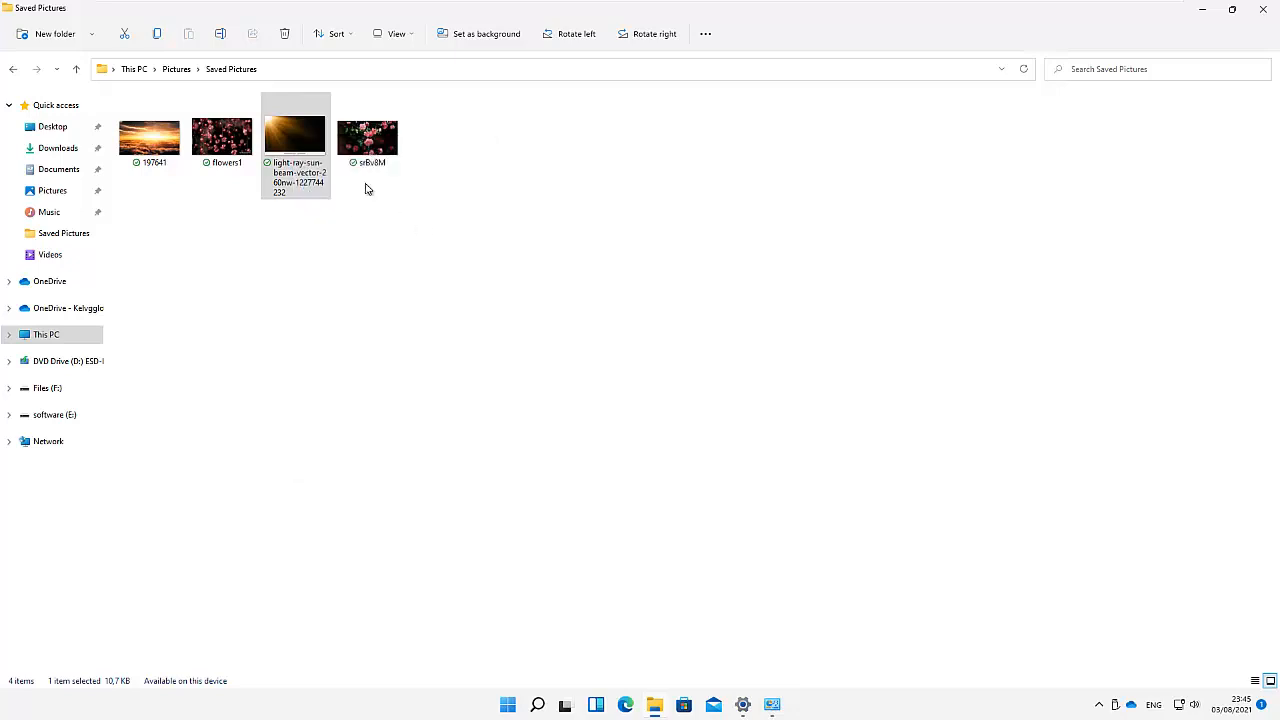
# - Check the light-ray background in the Settings preview and on the desktop with all windows minimised
pyautogui.click(743, 706)
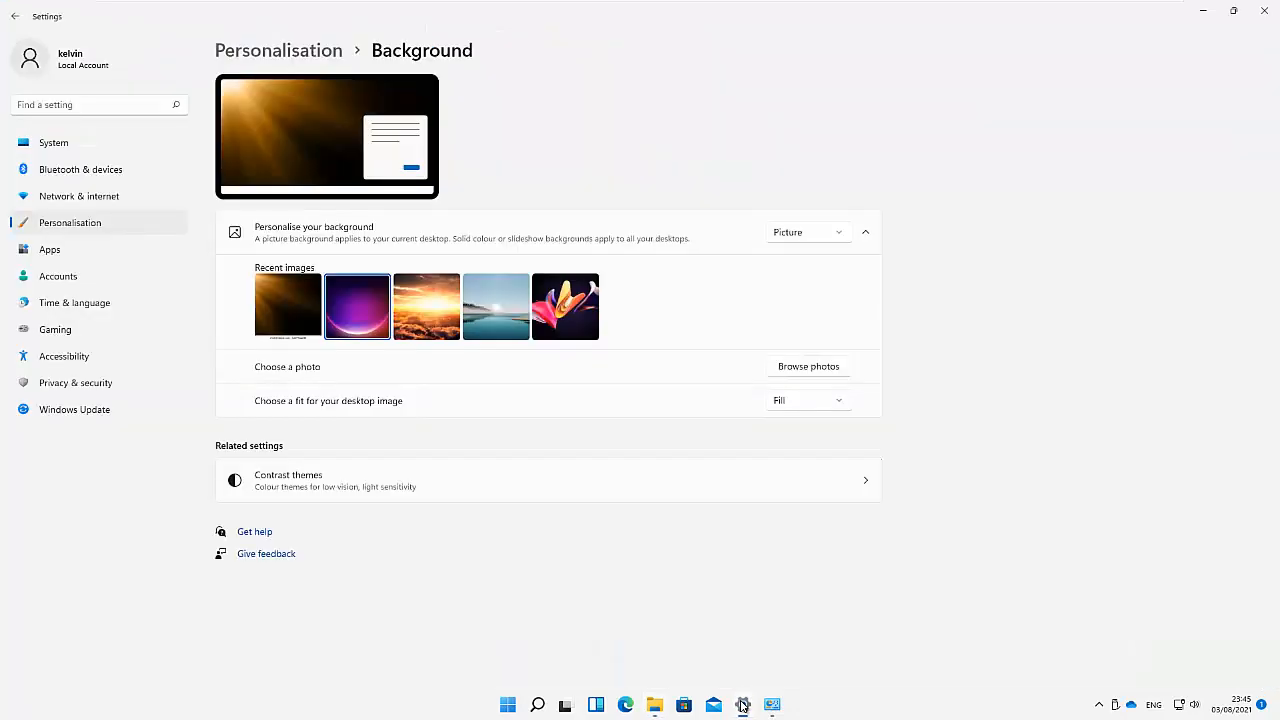
pyautogui.click(743, 706)
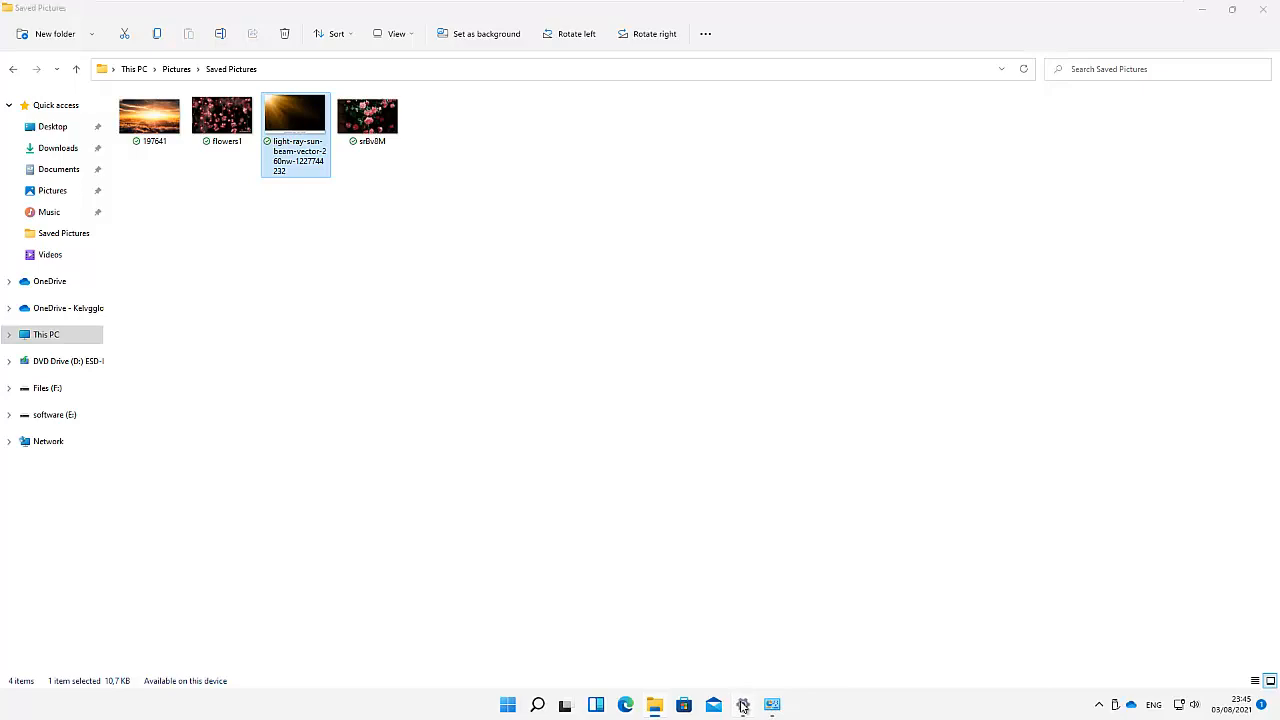
pyautogui.click(743, 706)
pyautogui.click(1203, 12)
pyautogui.click(1203, 12)
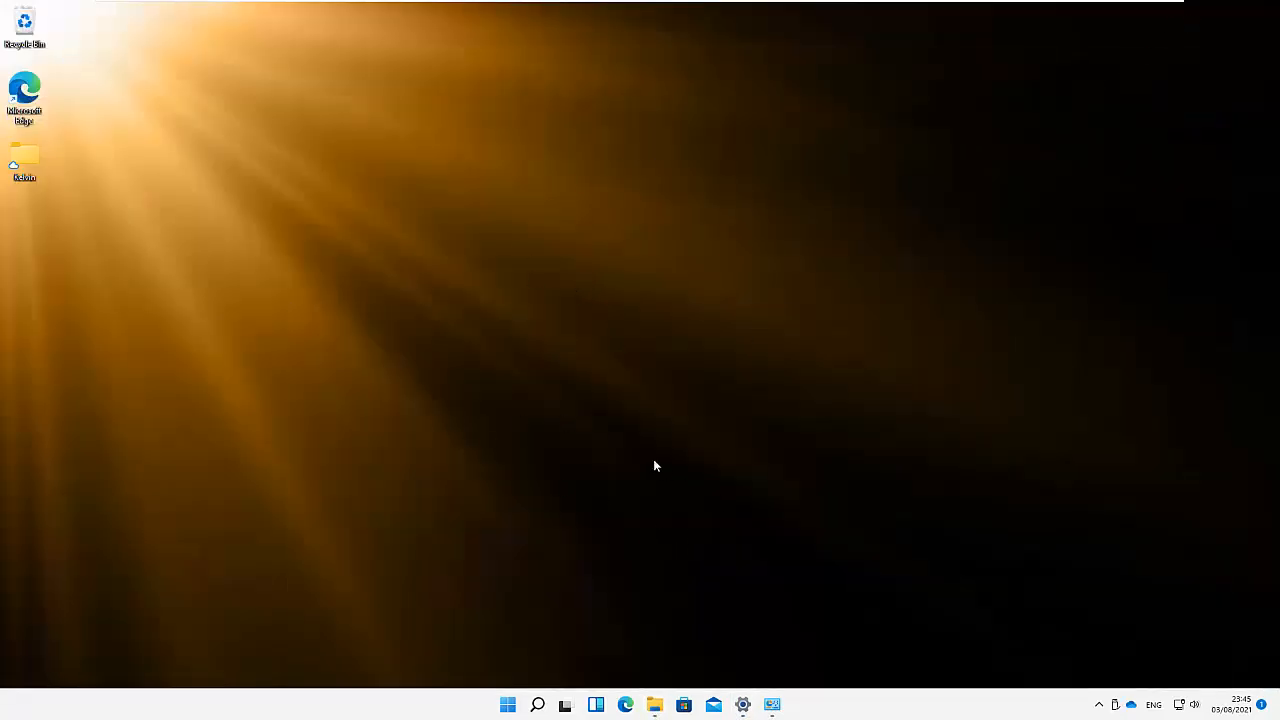
pyautogui.click(742, 706)
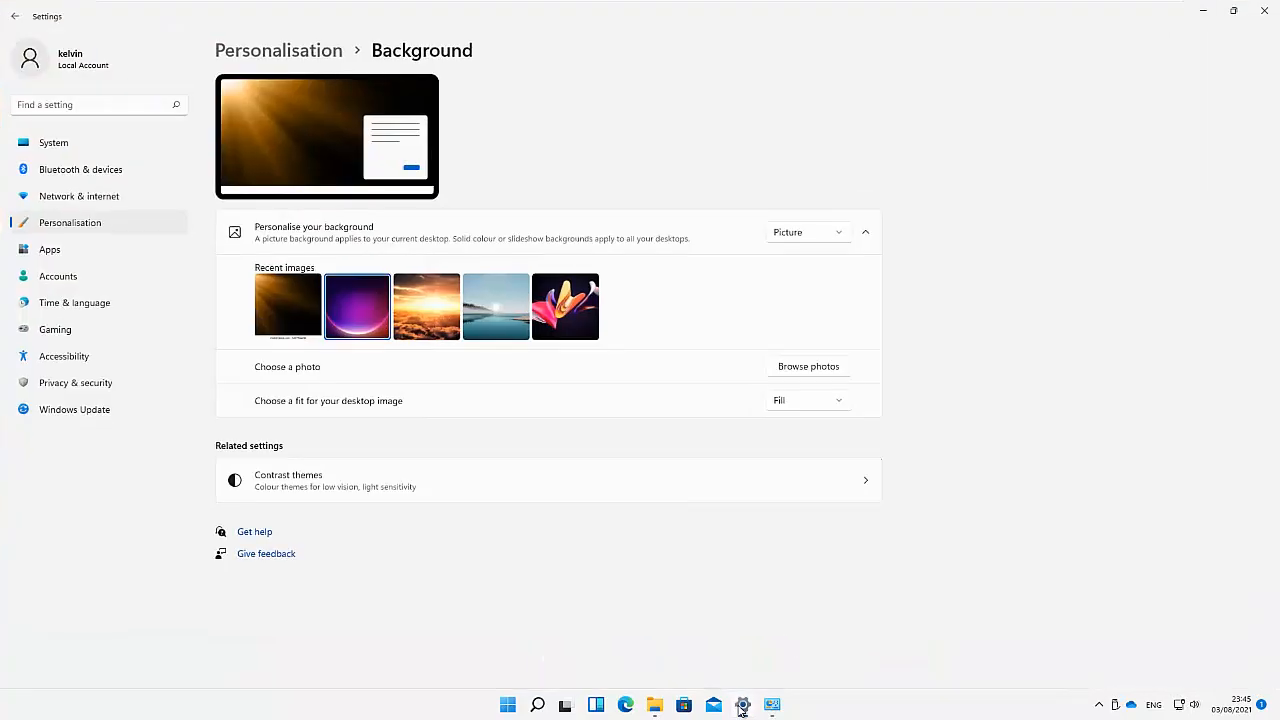
# - Open the rose image srBv8M from Saved Pictures in Paint and maximise the Paint window
pyautogui.click(655, 706)
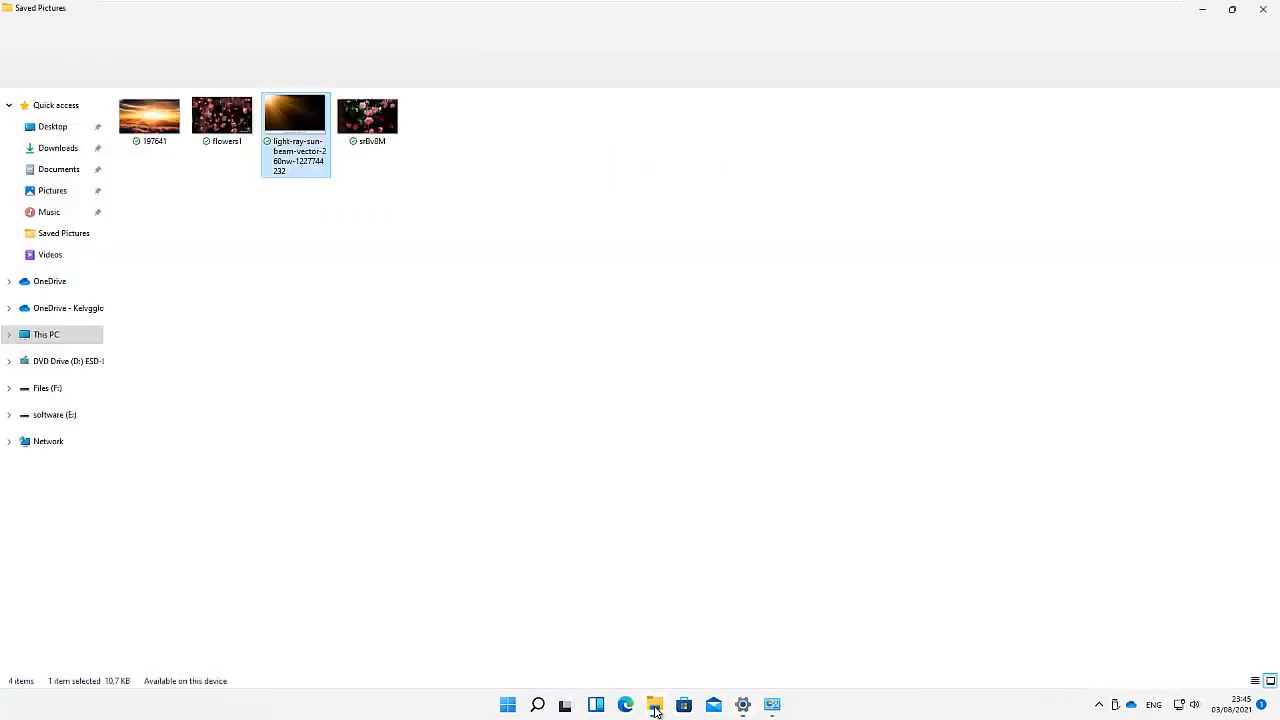
pyautogui.click(360, 112)
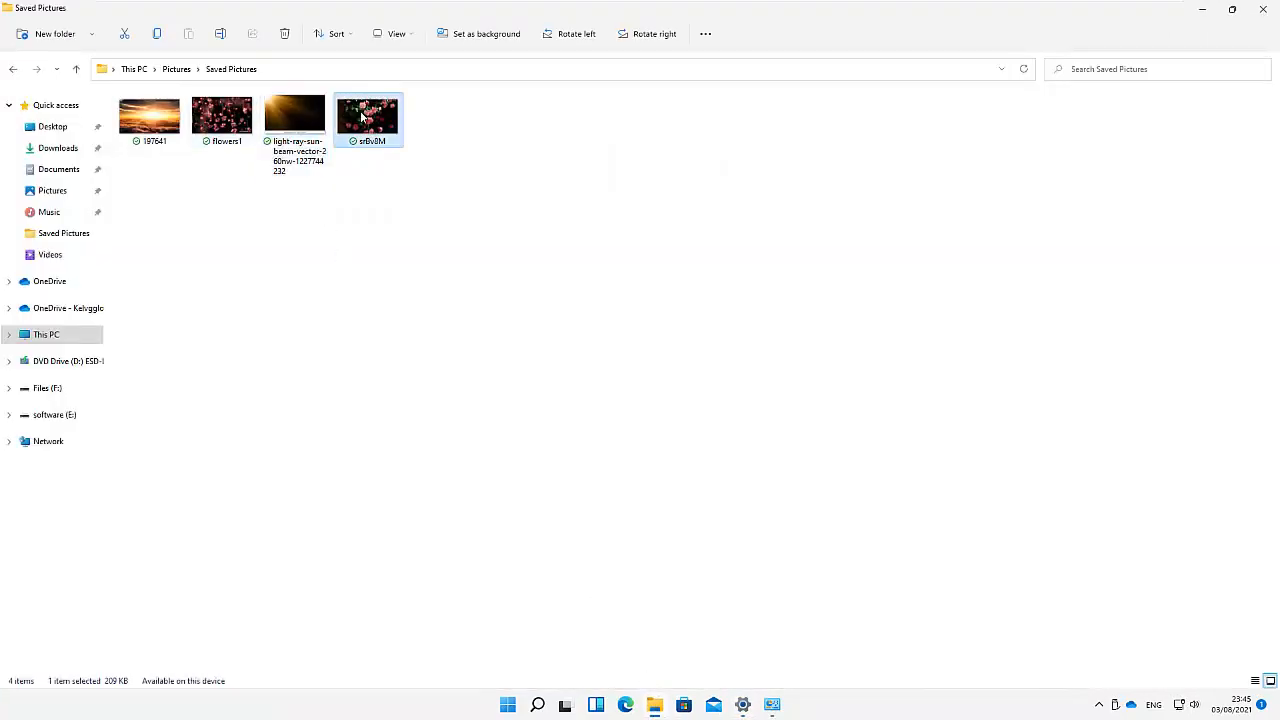
pyautogui.rightClick(360, 114)
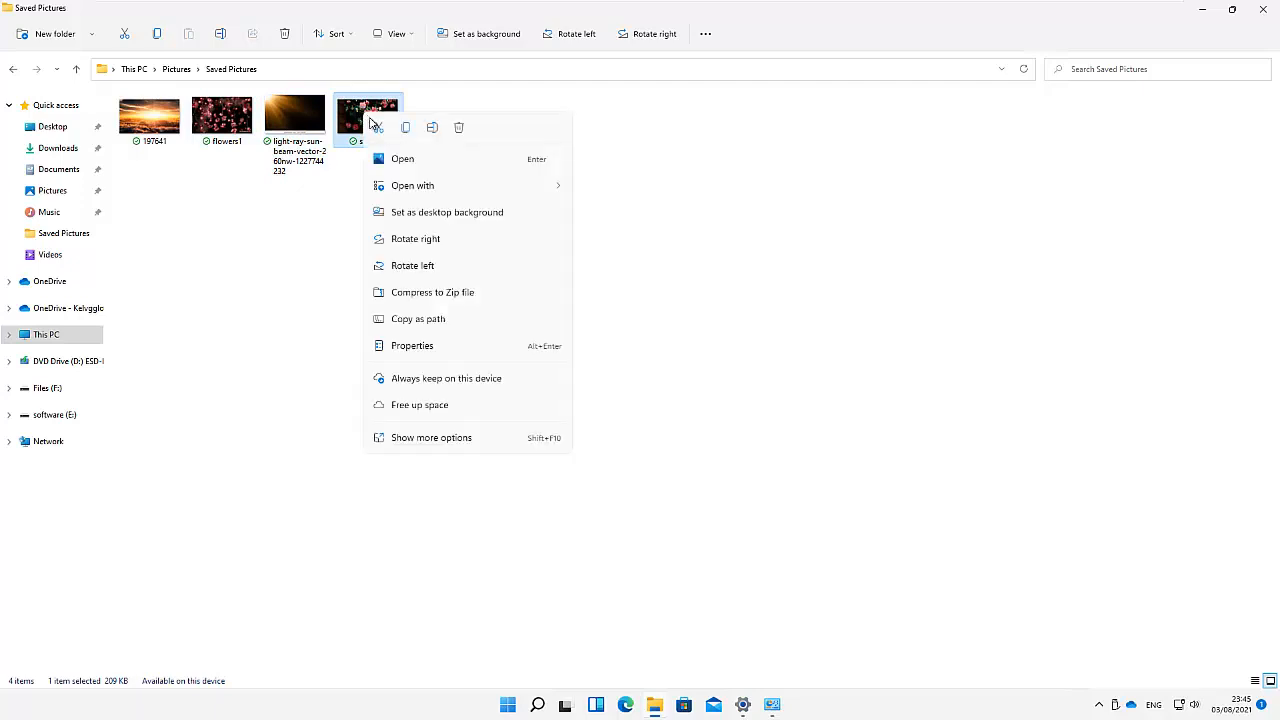
pyautogui.moveTo(549, 190)
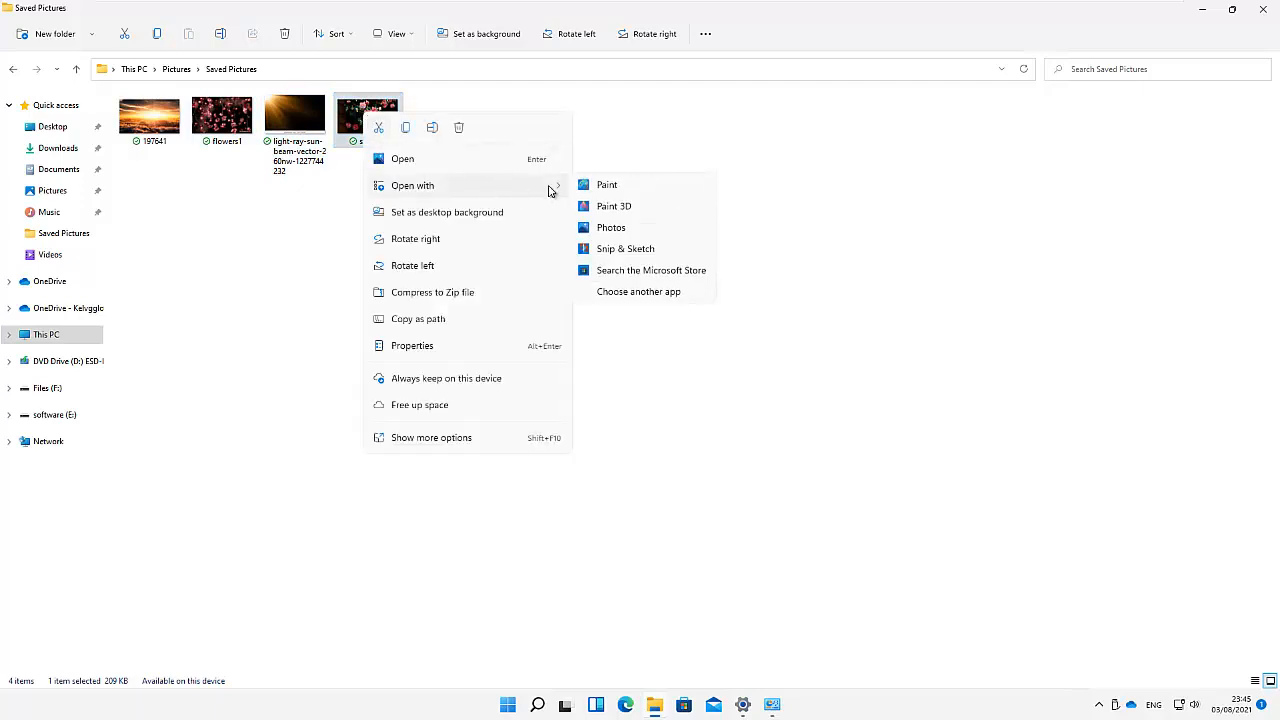
pyautogui.click(607, 185)
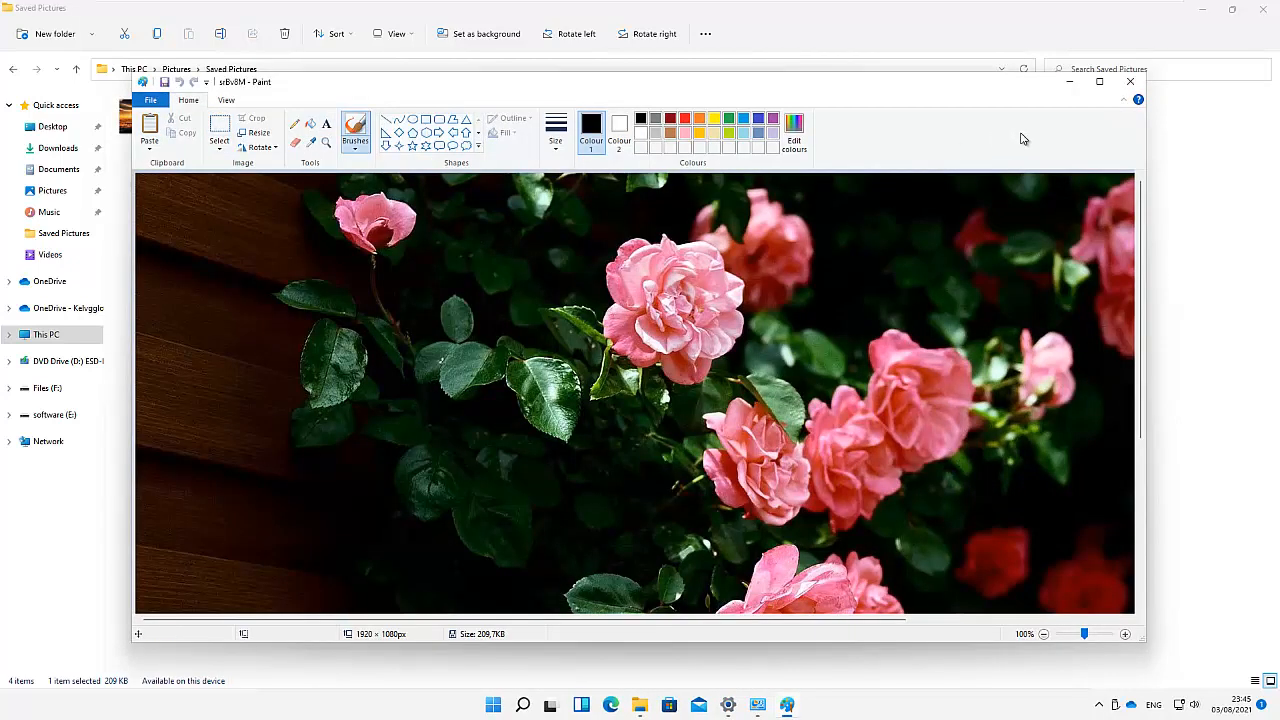
pyautogui.doubleClick(880, 88)
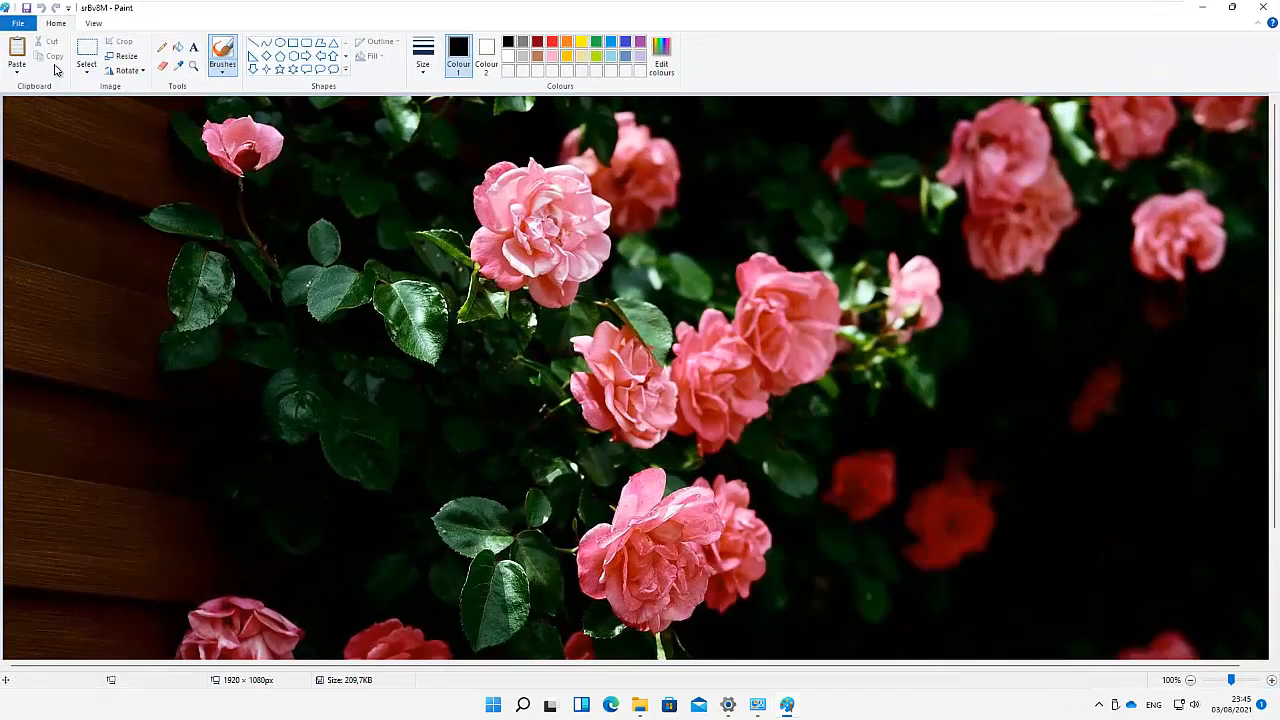
# - Set the open rose picture as the desktop background with the Fill option, and minimise all windows to check the desktop
pyautogui.click(23, 27)
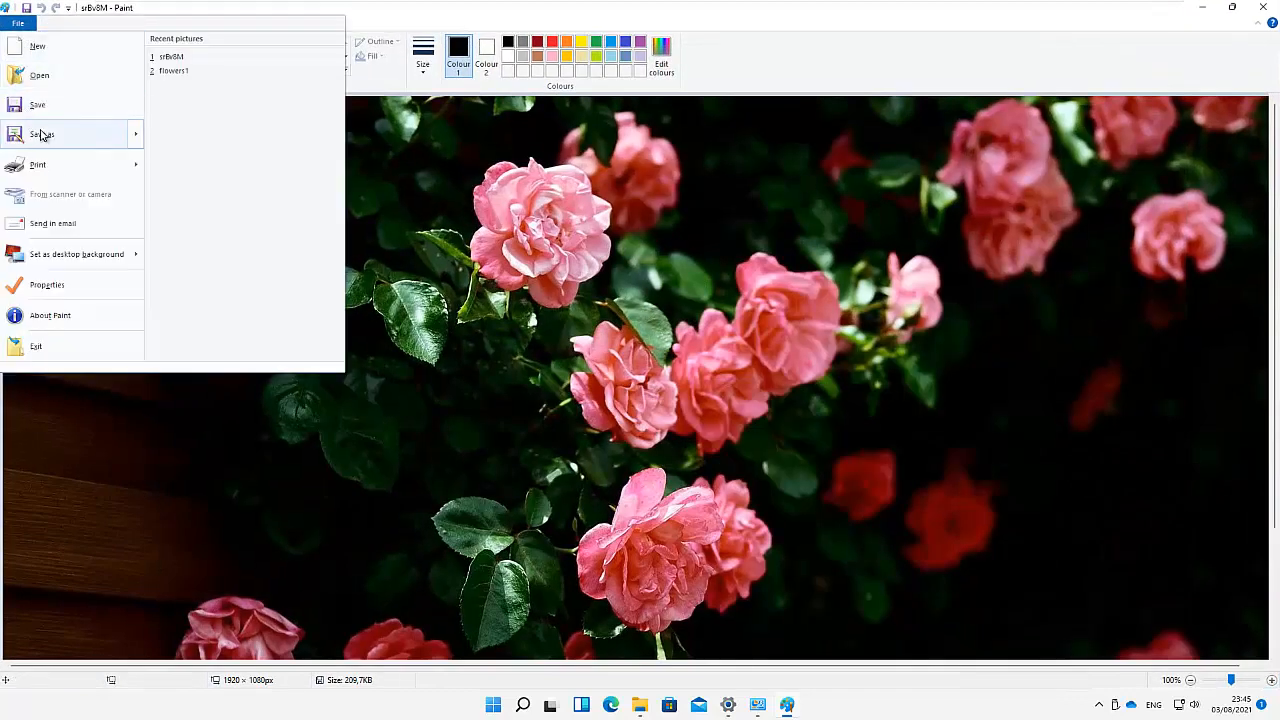
pyautogui.moveTo(46, 148)
pyautogui.moveTo(76, 266)
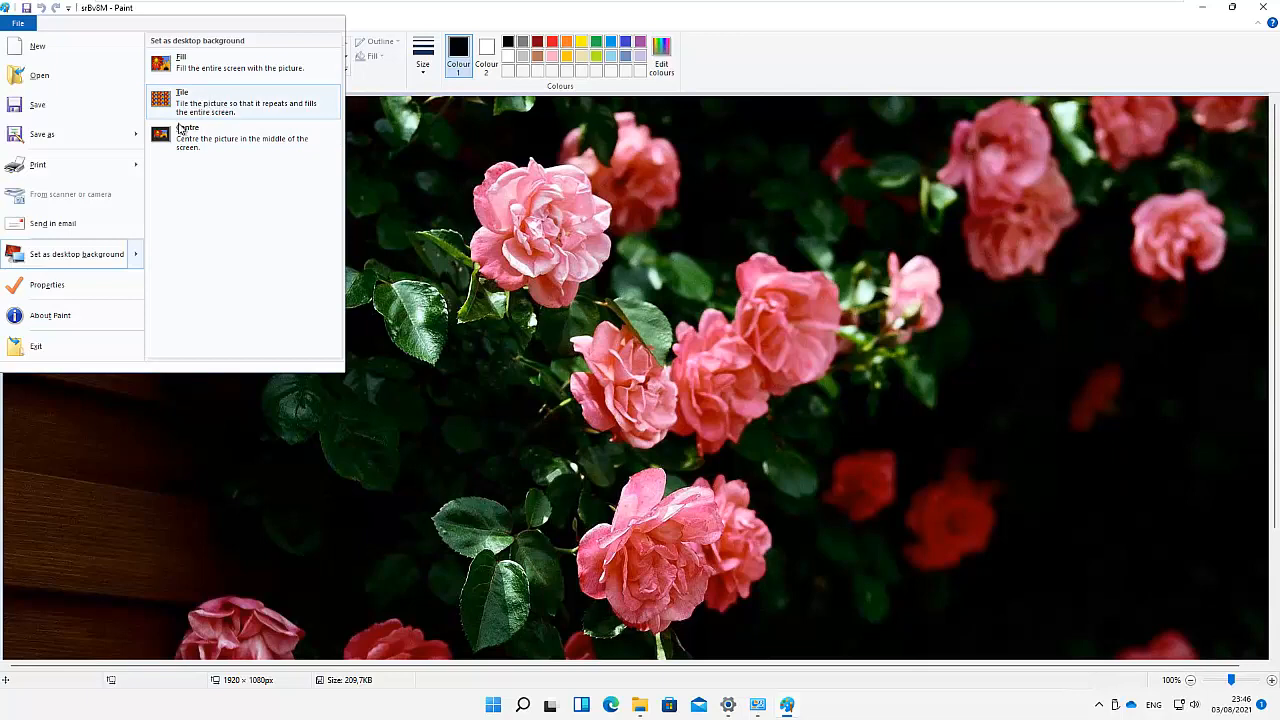
pyautogui.click(200, 64)
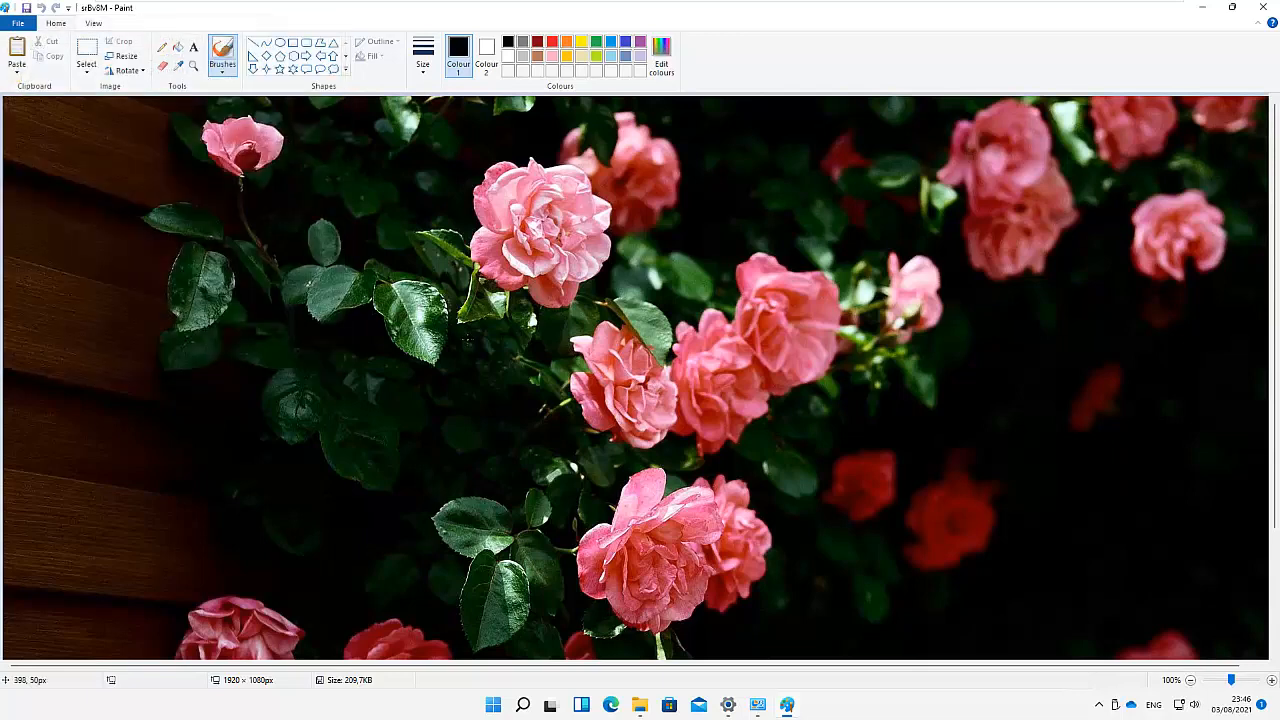
pyautogui.click(1203, 10)
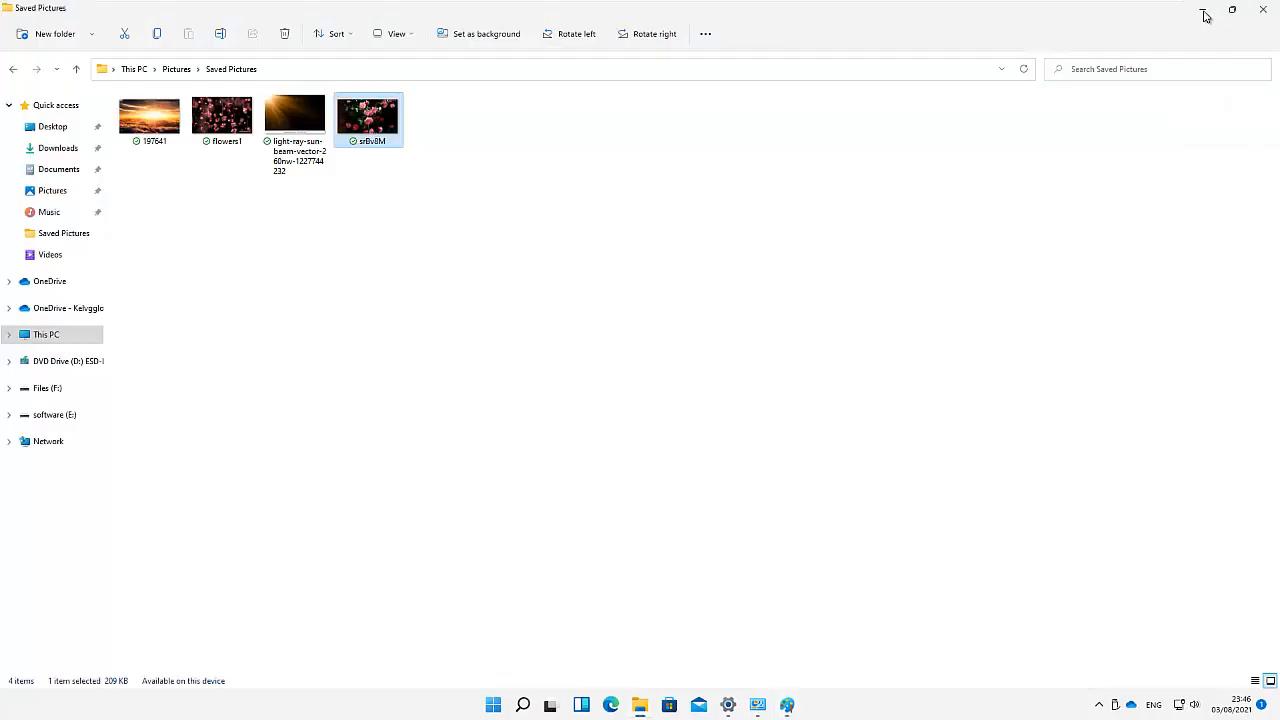
pyautogui.click(1203, 12)
pyautogui.click(1205, 14)
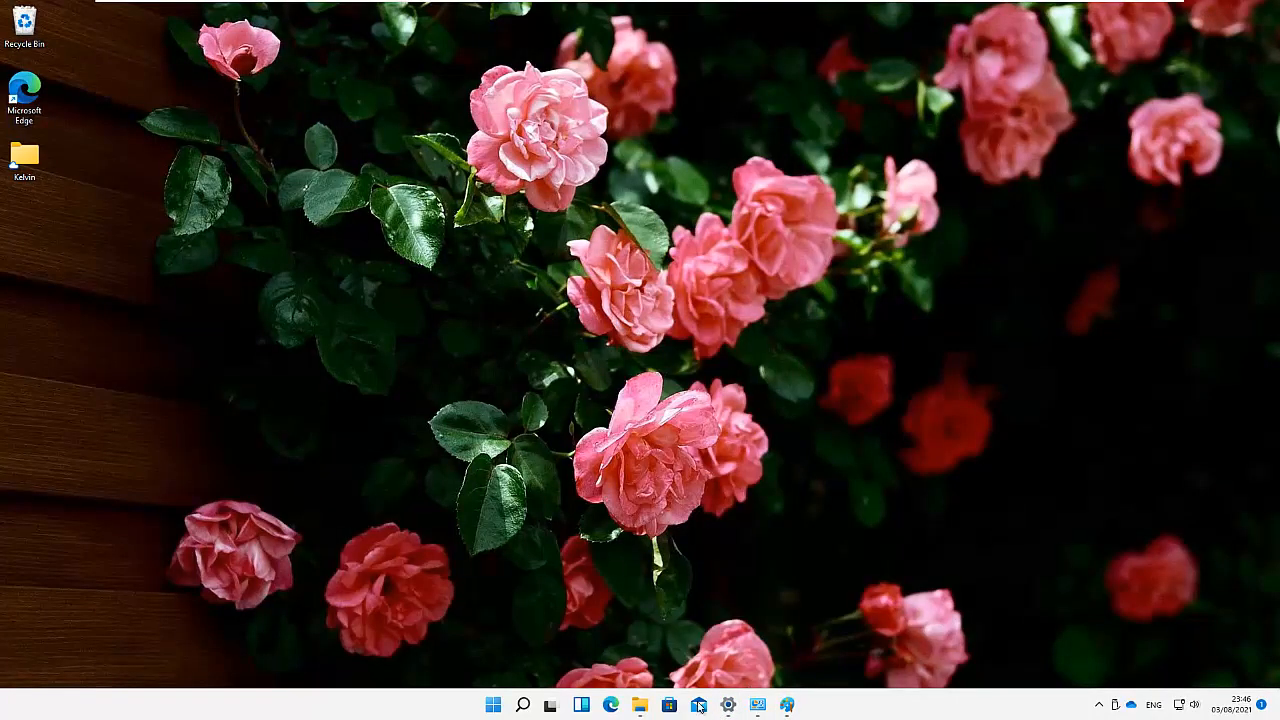
# - Open the 197641 sunset image from the Saved Pictures folder in the Photos app
pyautogui.click(640, 699)
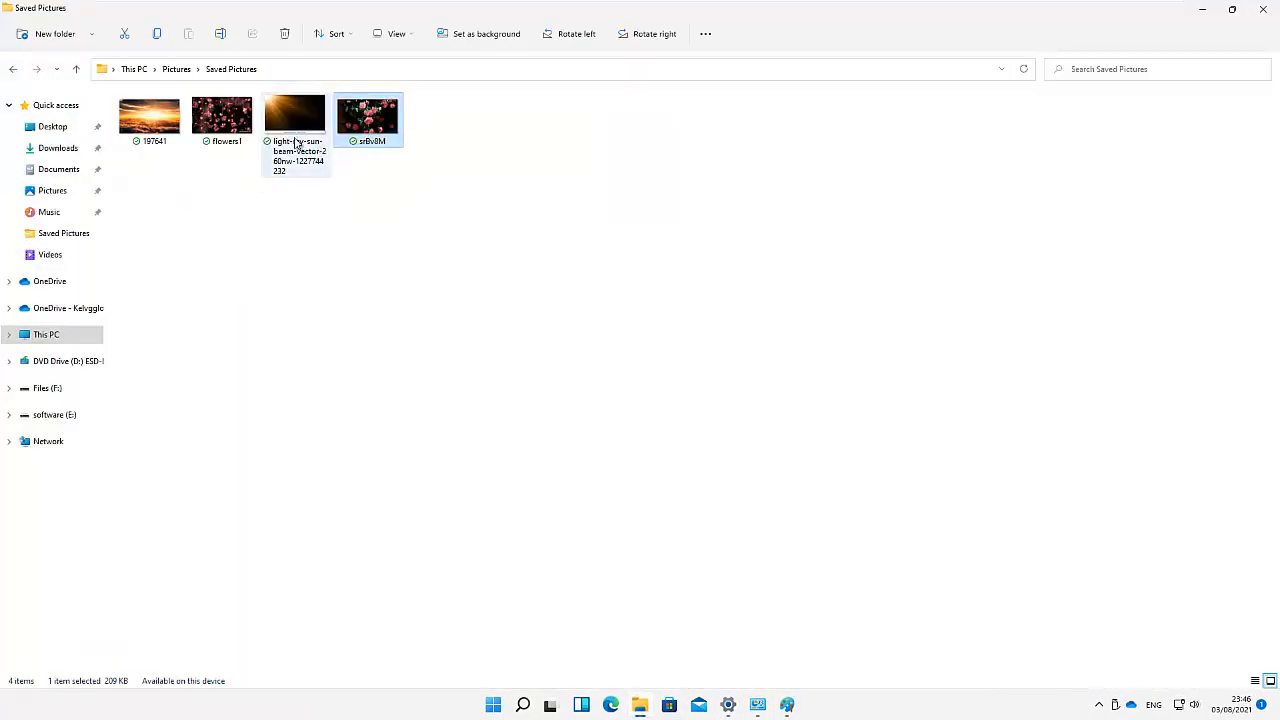
pyautogui.click(170, 124)
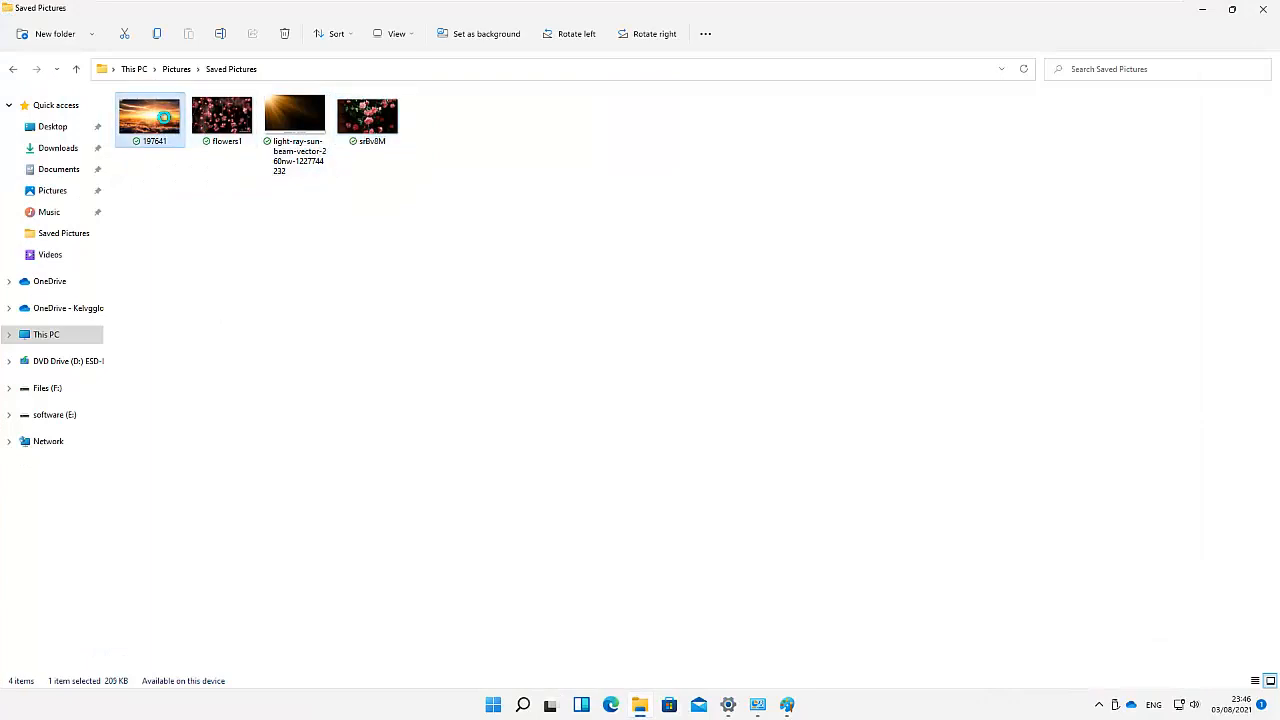
pyautogui.rightClick(168, 129)
pyautogui.moveTo(230, 191)
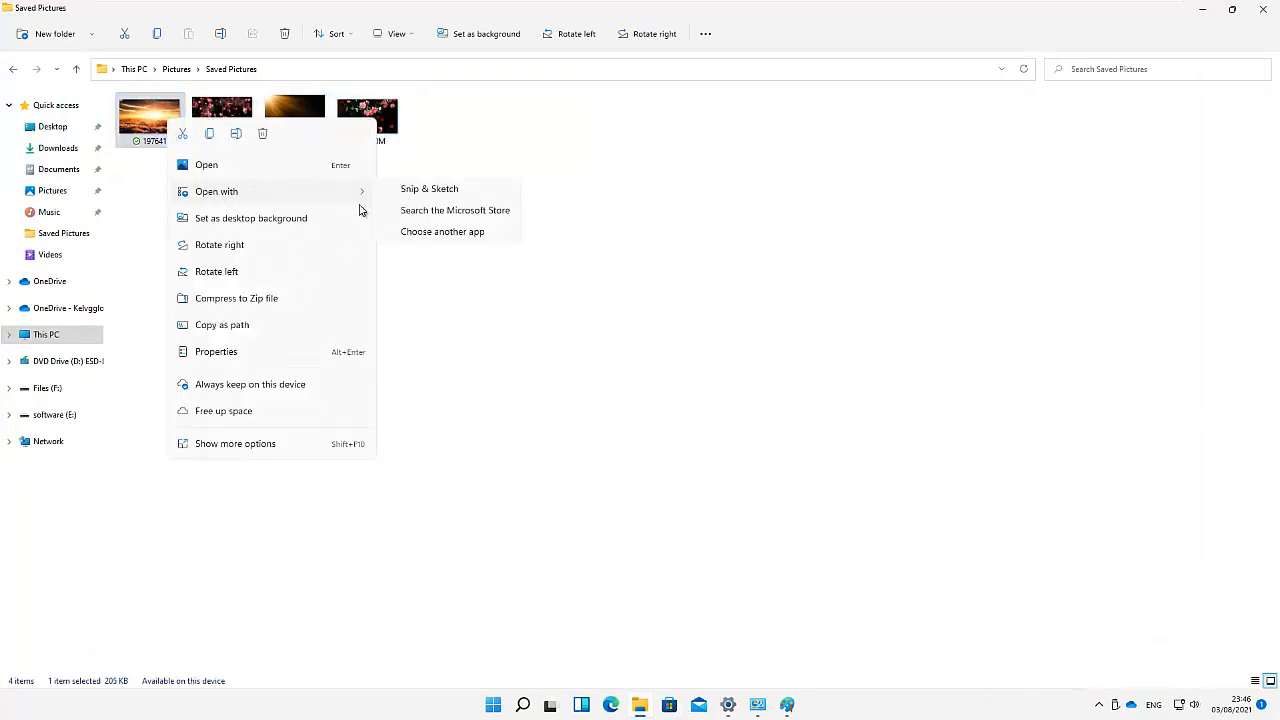
pyautogui.click(412, 234)
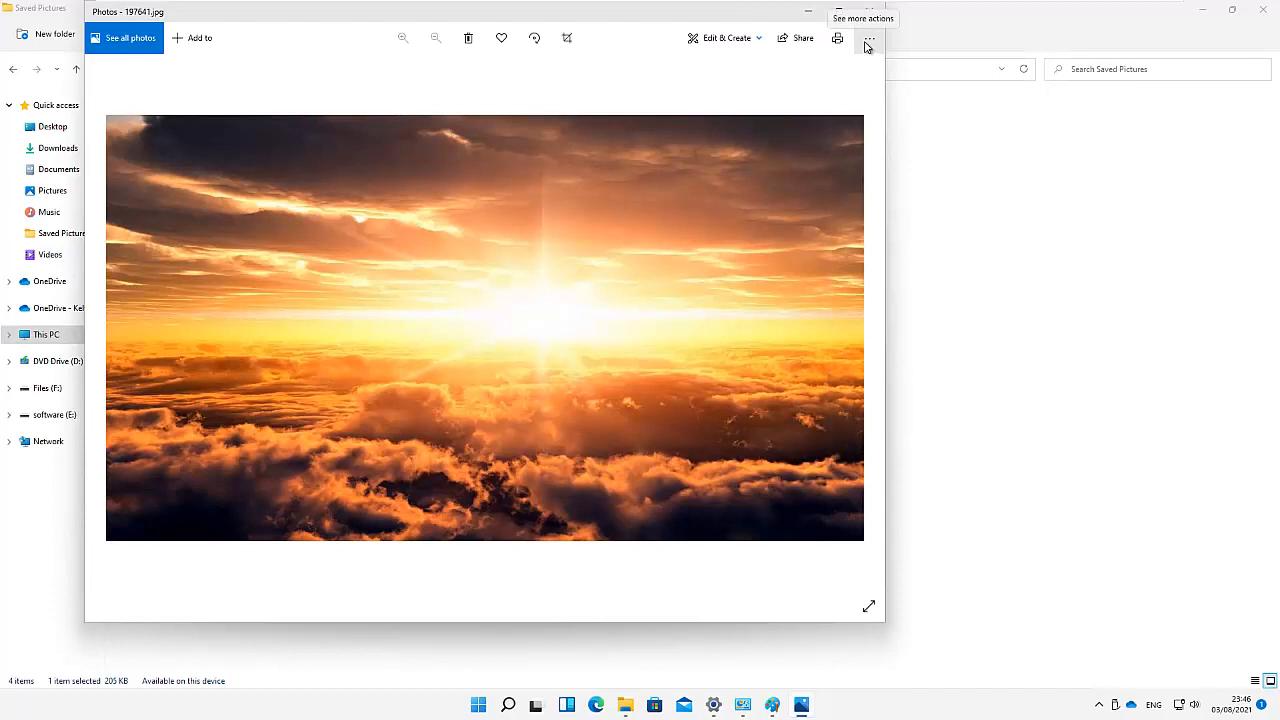
# - Set the 197641 sunset photo as the desktop background from Photos, and minimise the windows to check the desktop
pyautogui.click(868, 46)
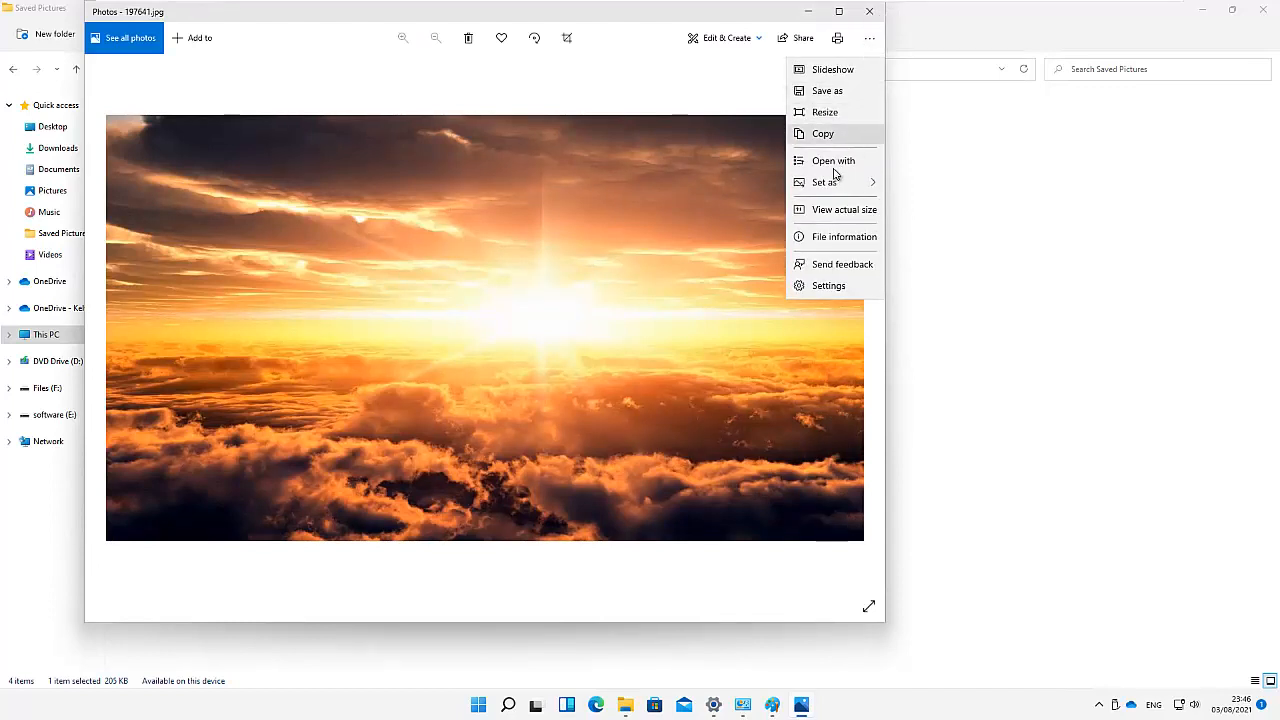
pyautogui.moveTo(823, 188)
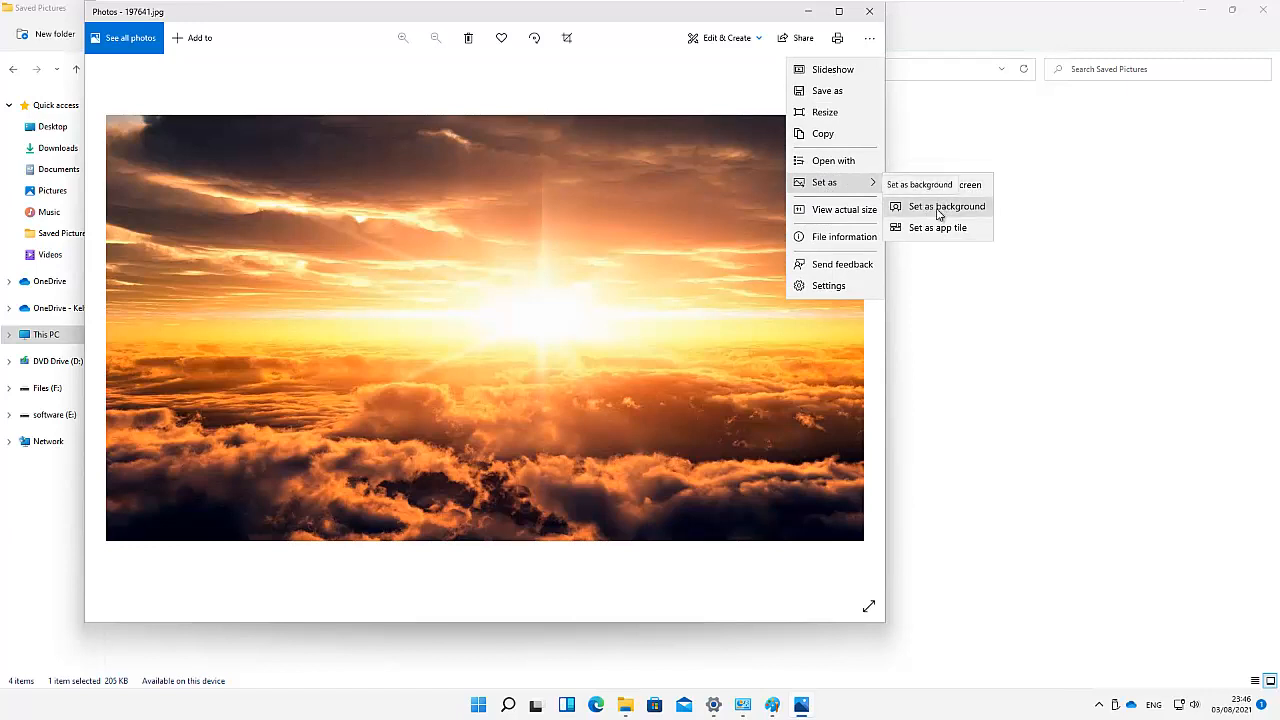
pyautogui.click(940, 209)
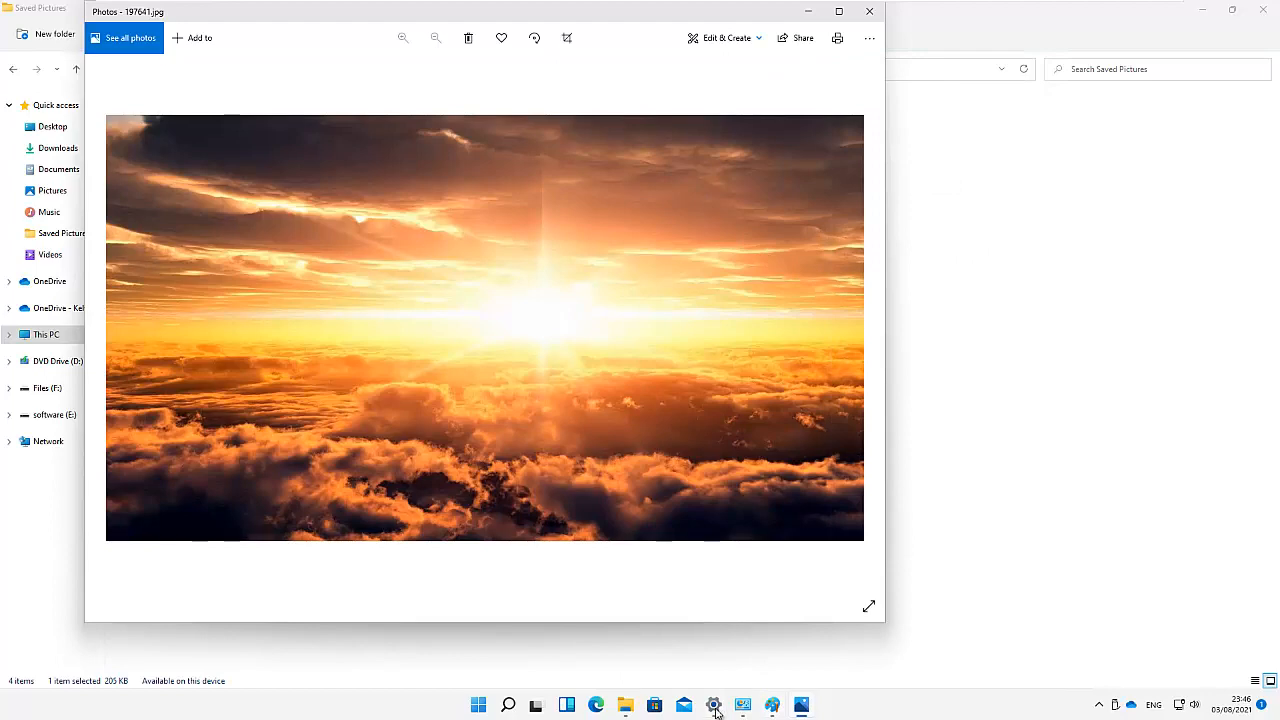
pyautogui.moveTo(720, 710)
pyautogui.click(808, 11)
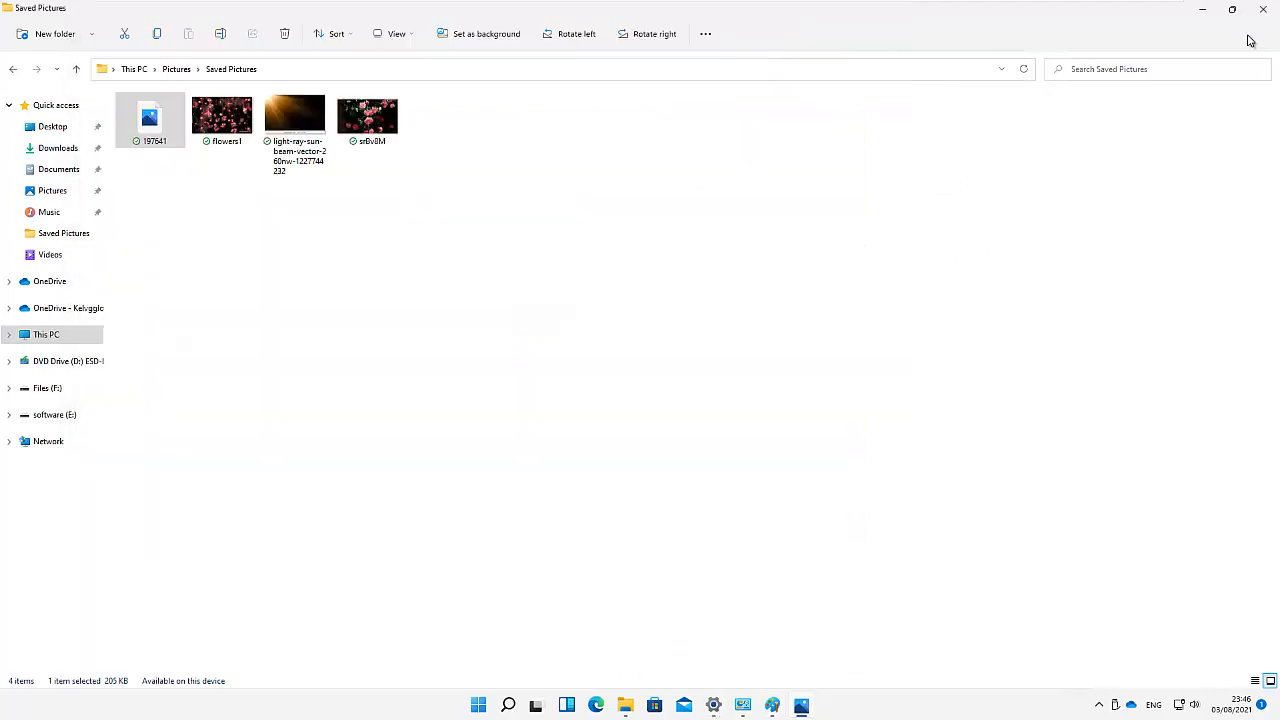
pyautogui.click(1204, 12)
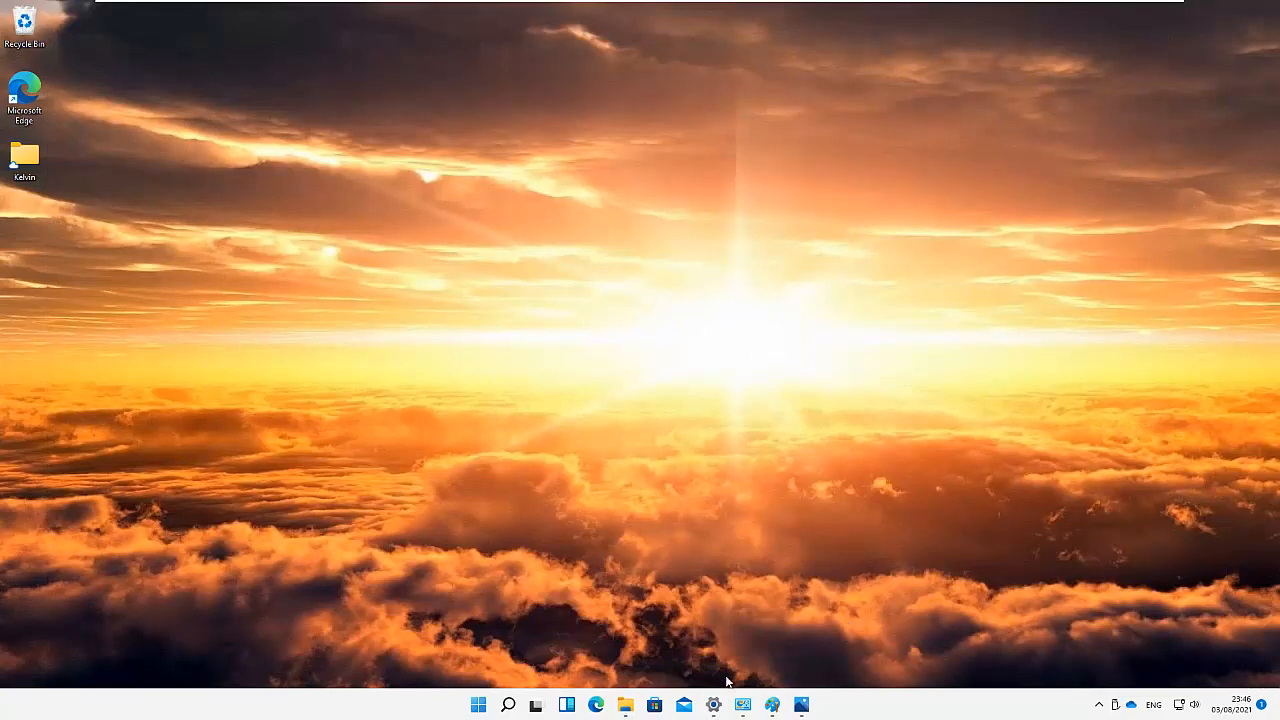
# - Reapply the purple glow image from the recent background images in Settings, and check it on the desktop
pyautogui.click(714, 705)
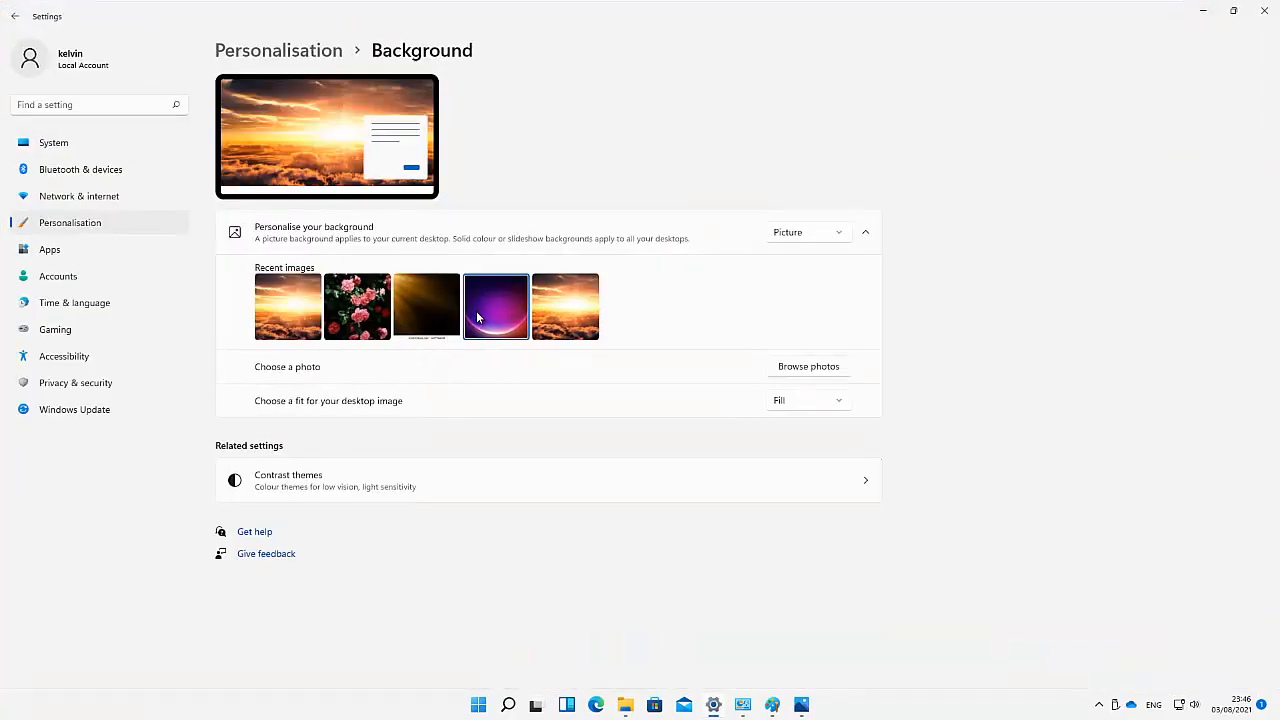
pyautogui.click(478, 310)
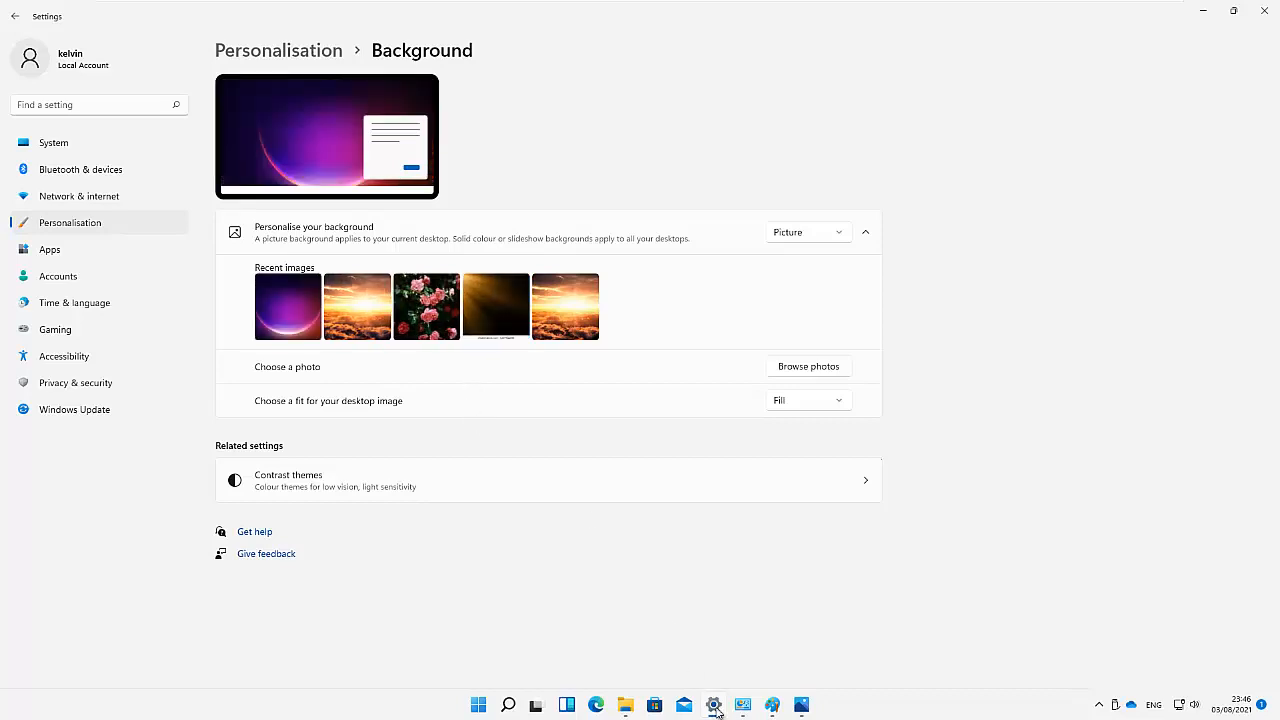
pyautogui.click(716, 707)
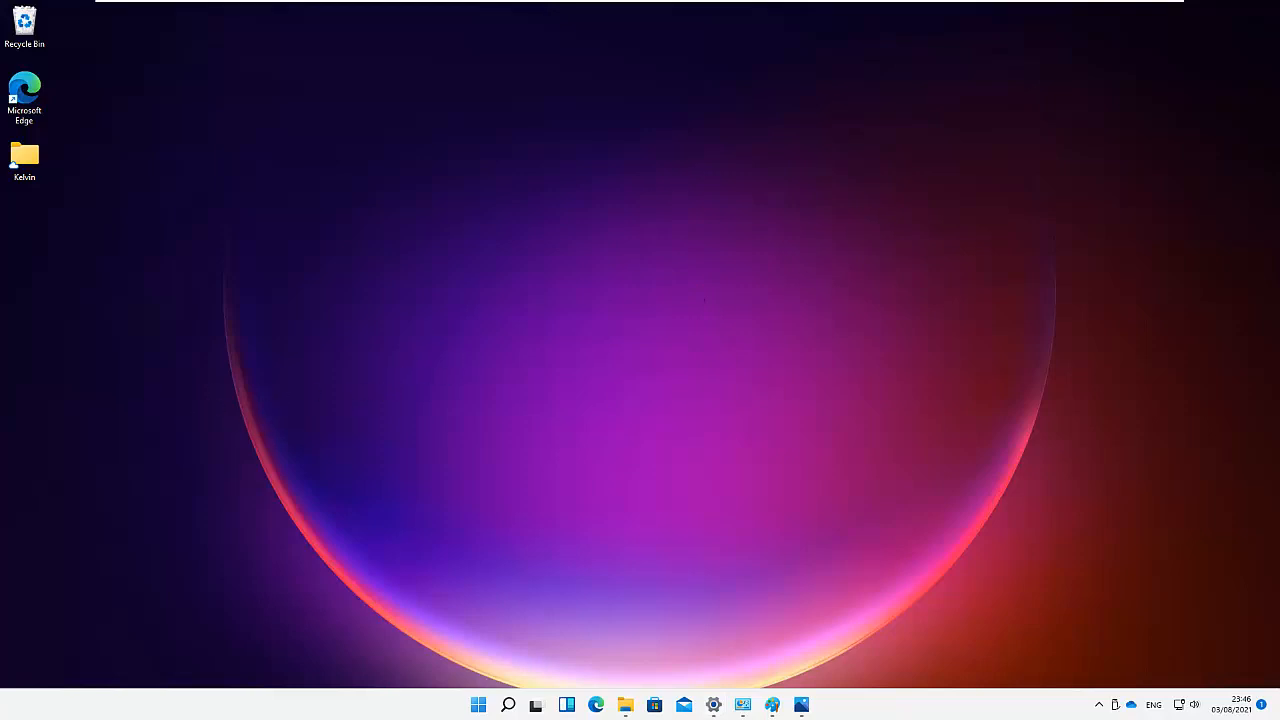
# - Set the lock screen personalisation to Picture, trying the sunset lake image before applying the dark blue glow image
pyautogui.click(713, 705)
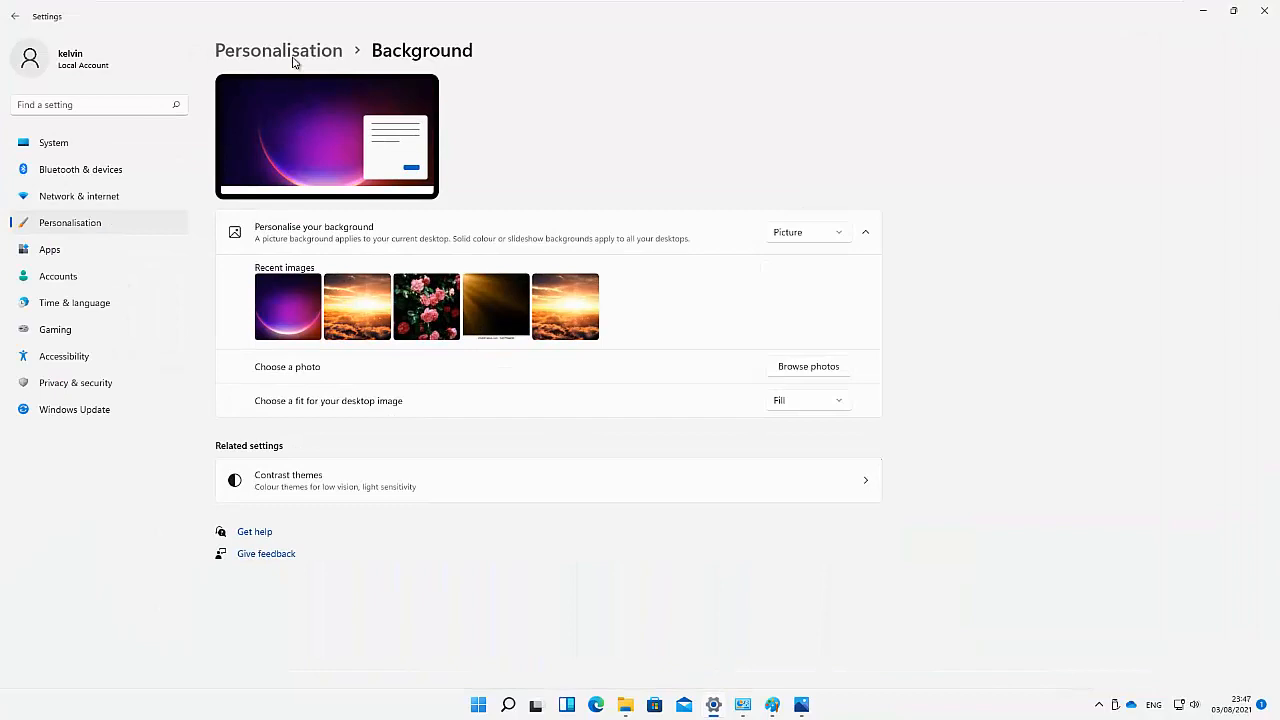
pyautogui.click(290, 52)
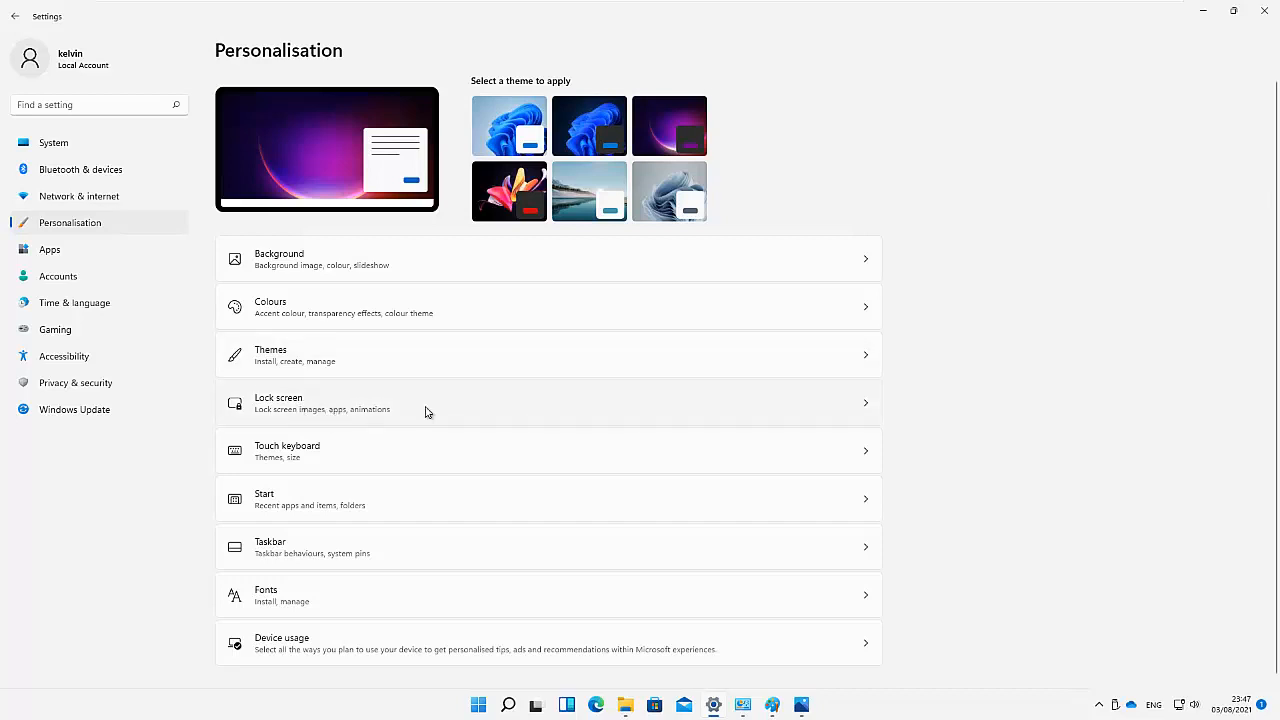
pyautogui.click(477, 401)
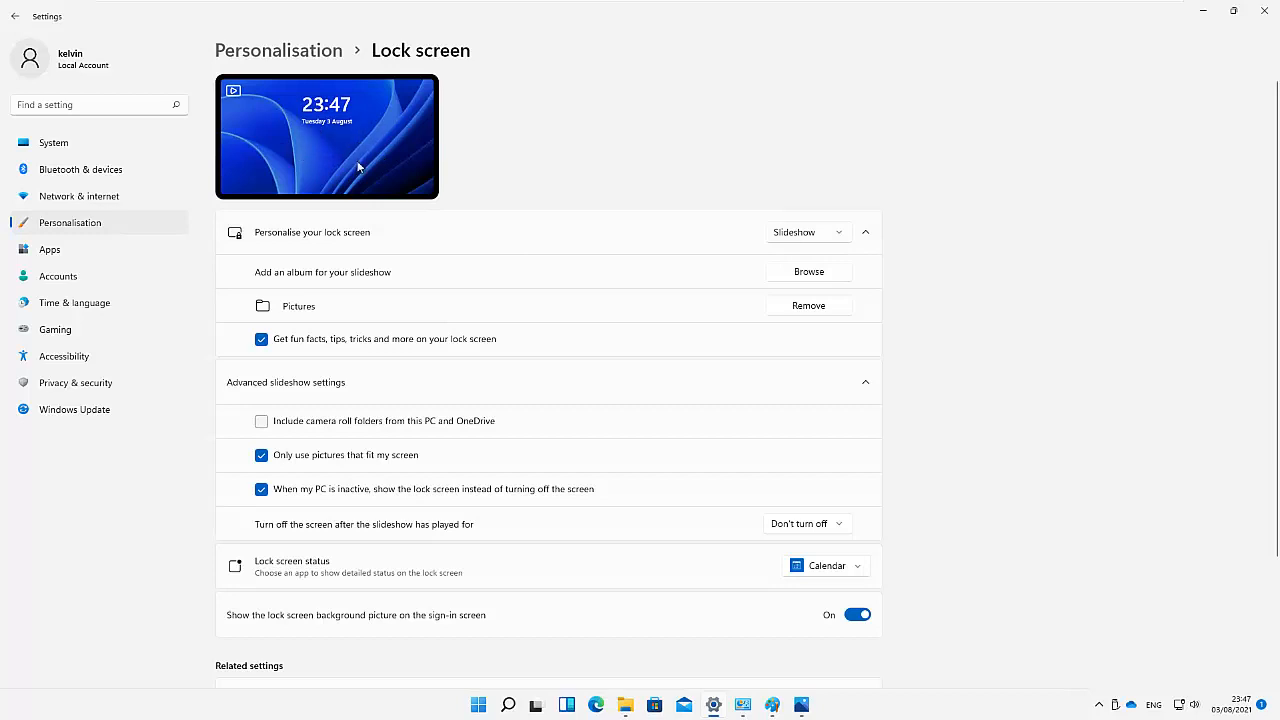
pyautogui.click(841, 238)
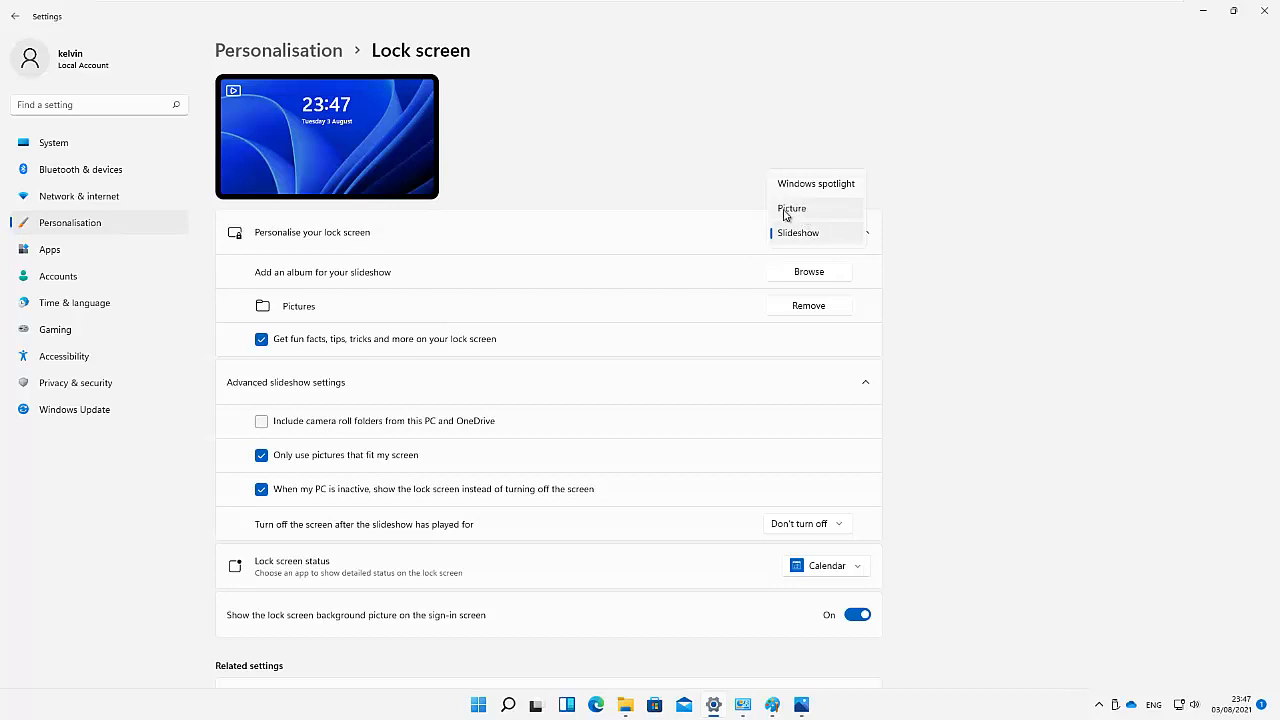
pyautogui.click(799, 212)
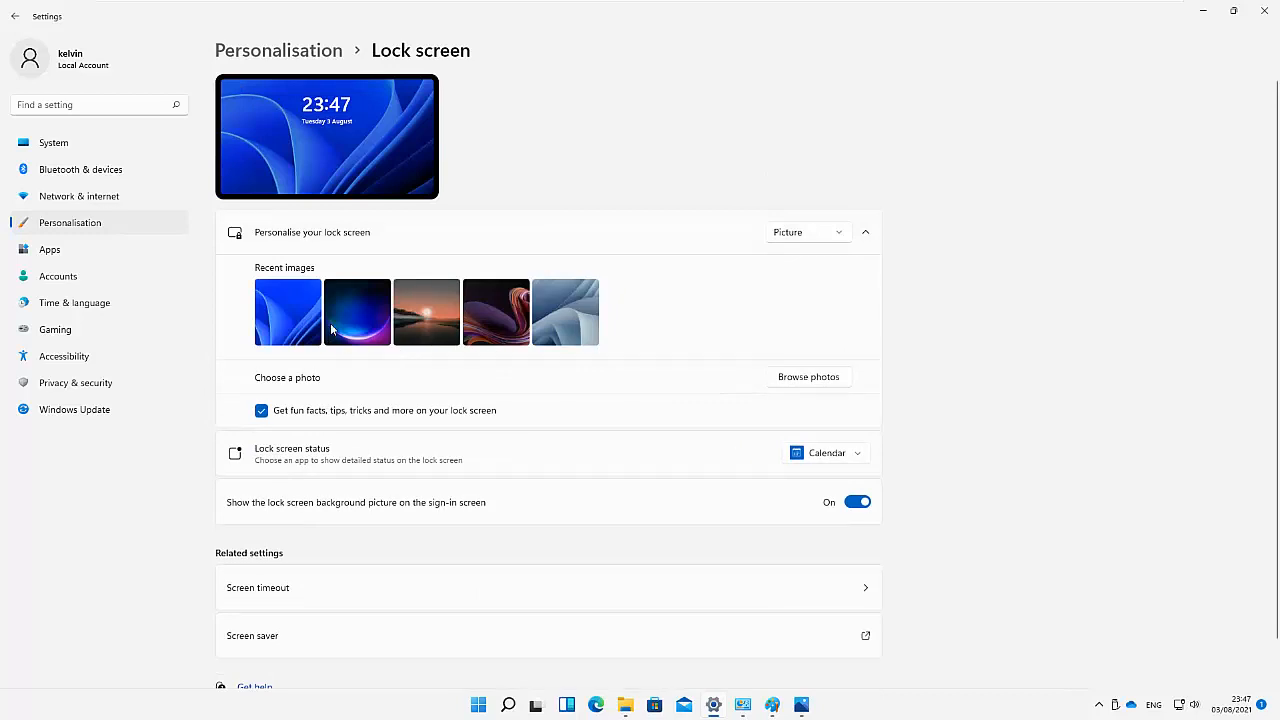
pyautogui.click(420, 317)
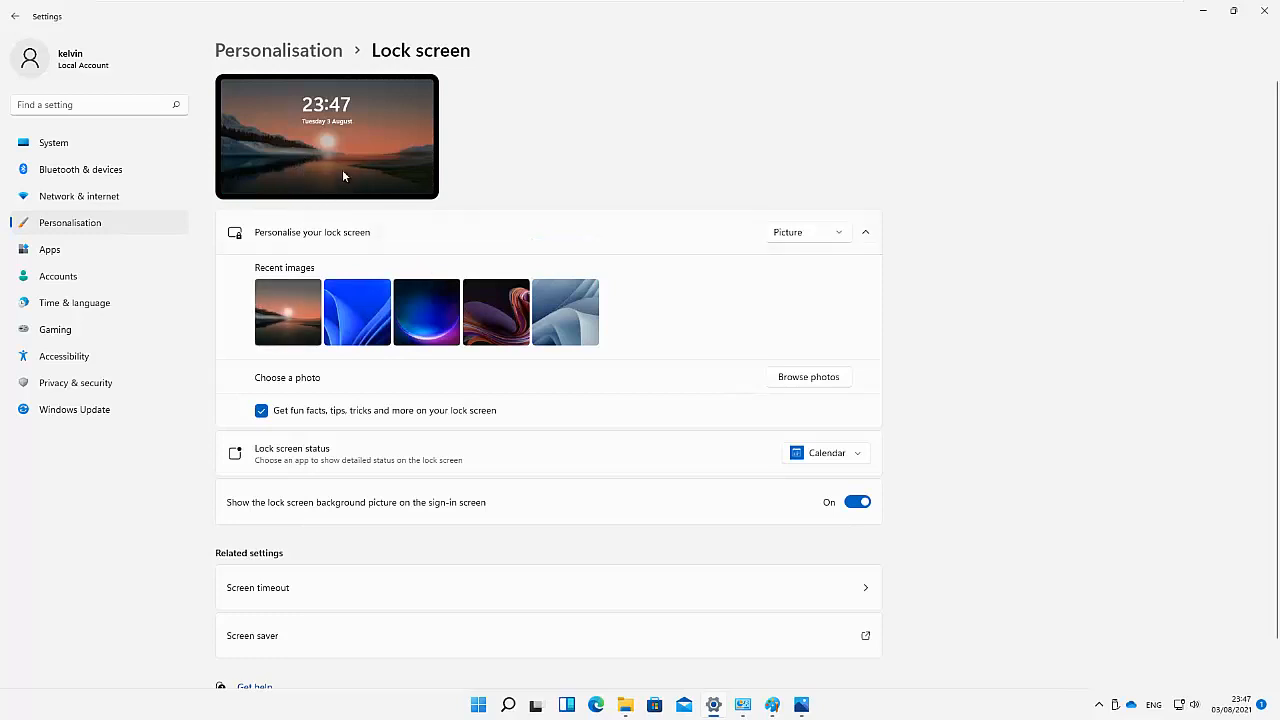
pyautogui.click(427, 317)
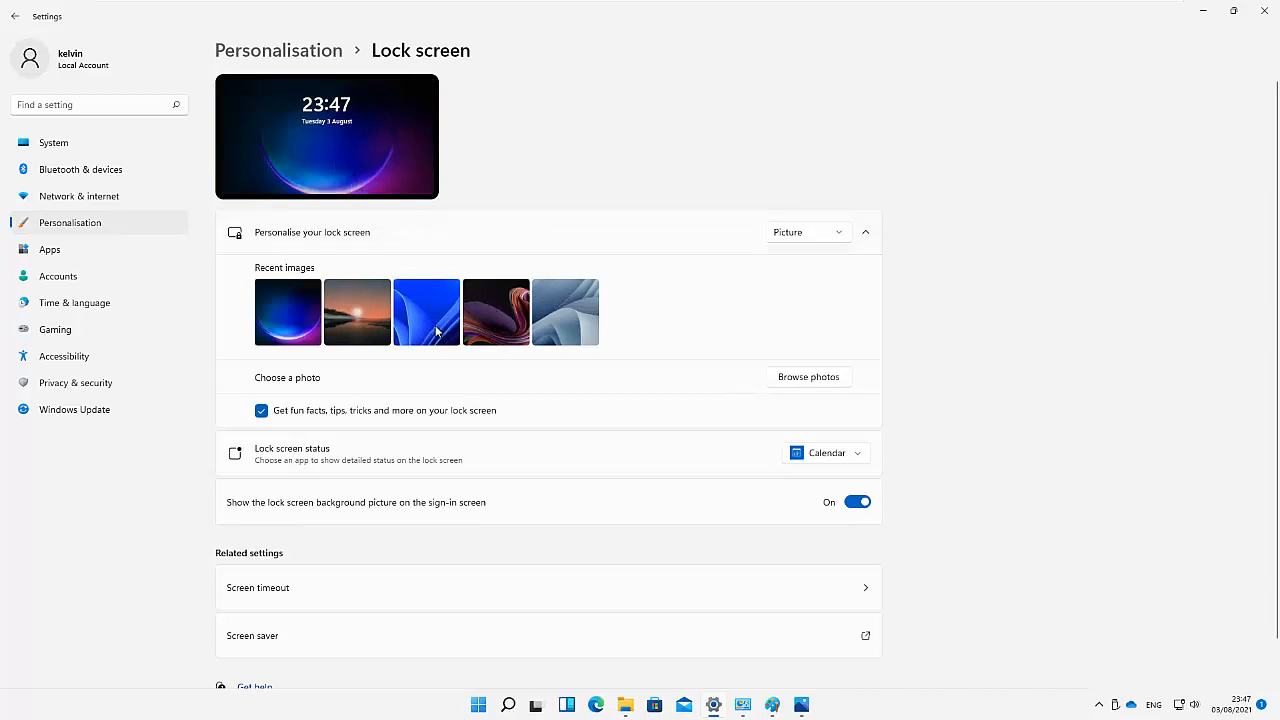
pyautogui.click(808, 377)
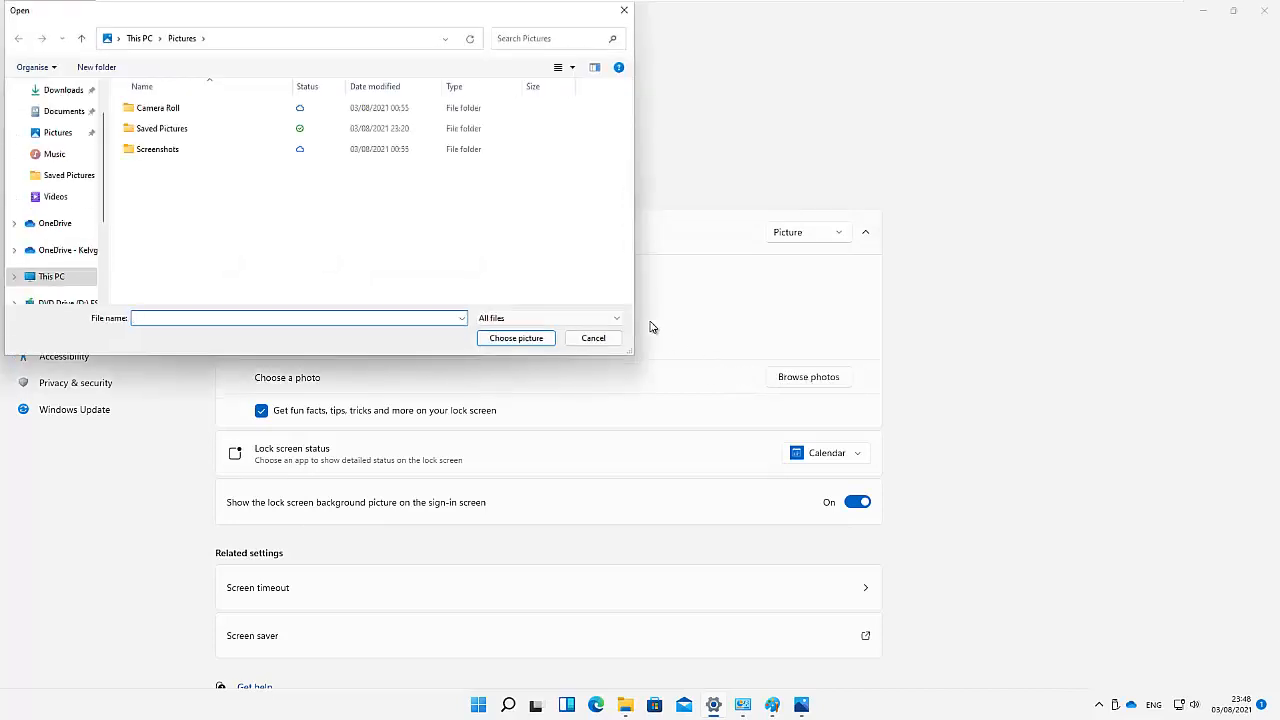
pyautogui.click(180, 133)
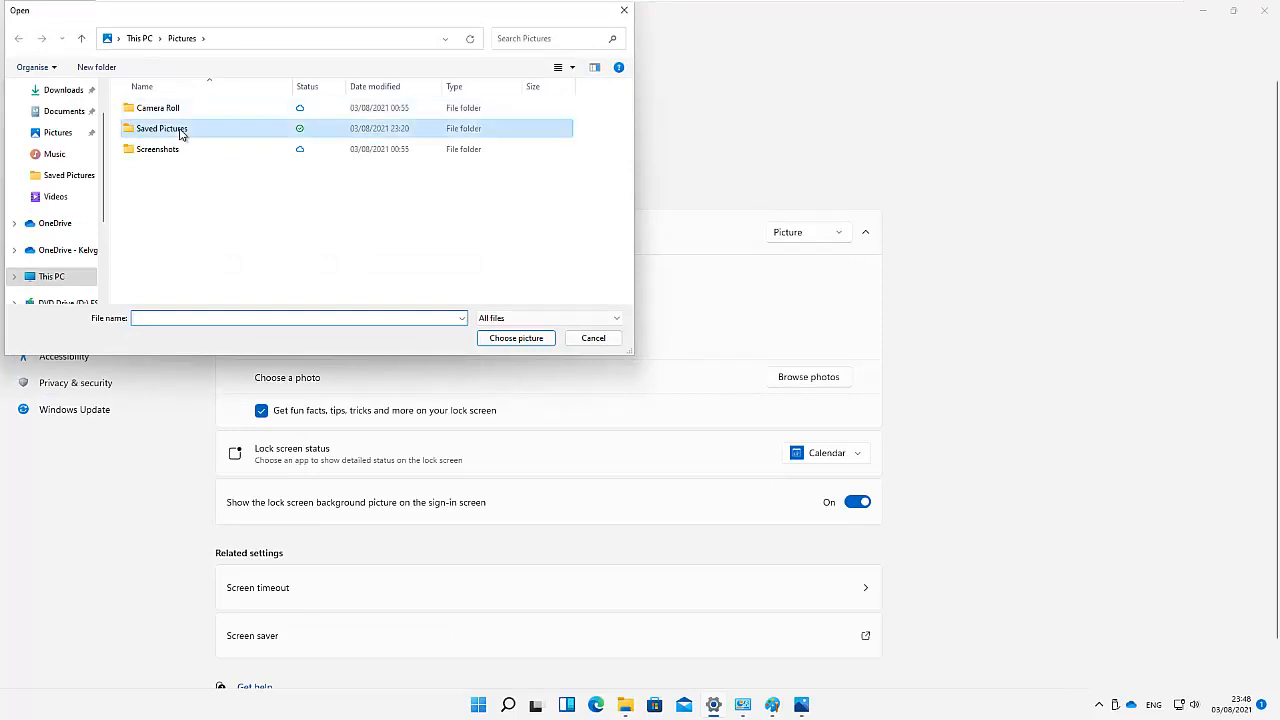
pyautogui.doubleClick(180, 133)
pyautogui.click(318, 156)
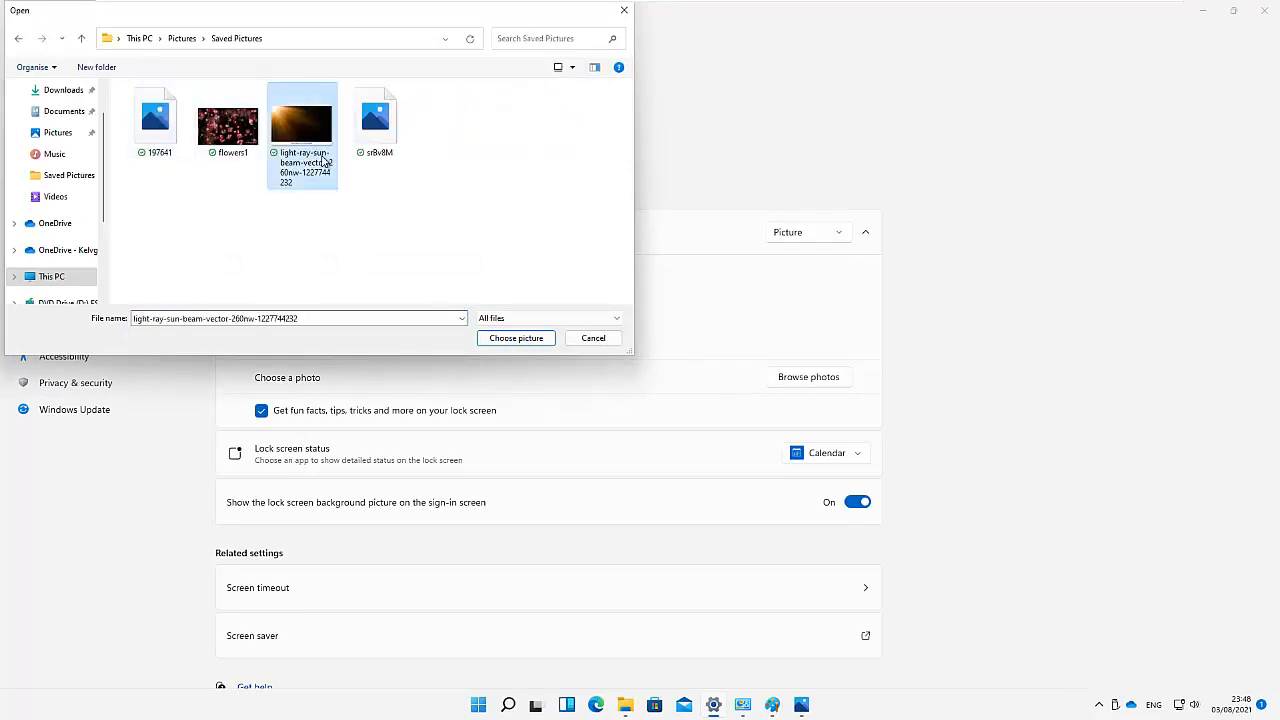
pyautogui.click(590, 338)
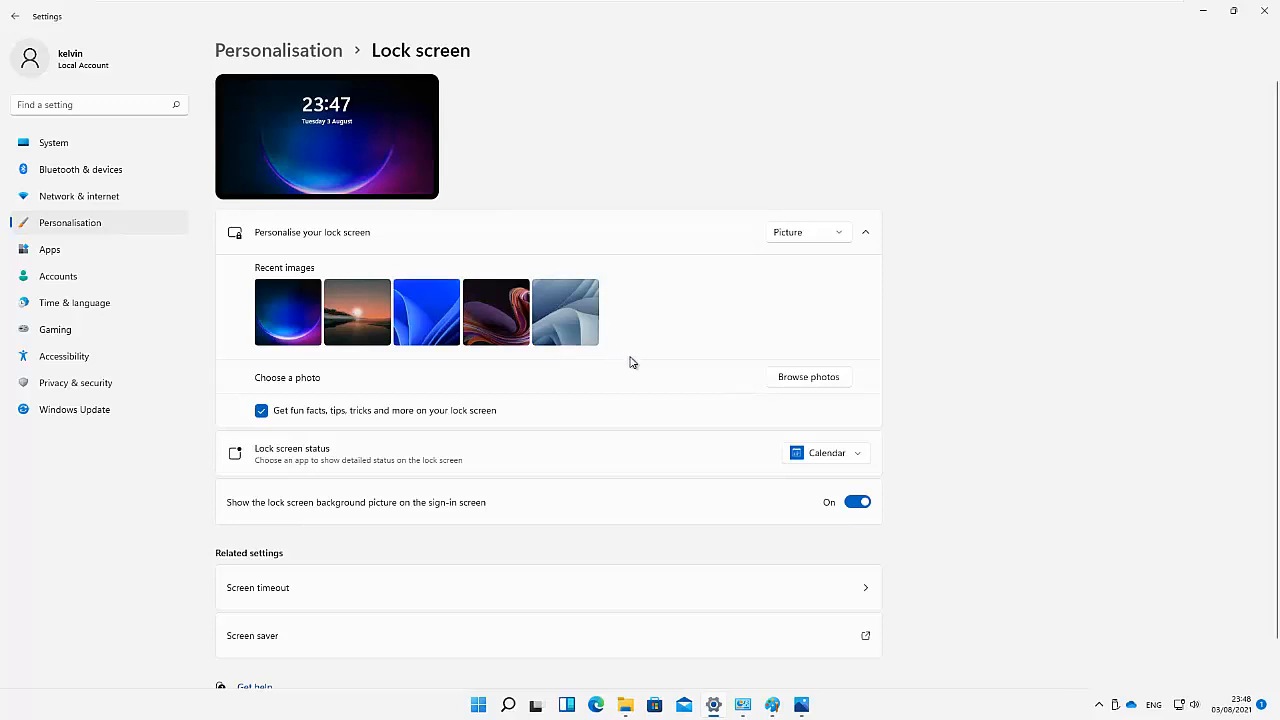
# - Switch the lock screen personalisation to Slideshow to view its options, and return it to Picture
pyautogui.click(838, 238)
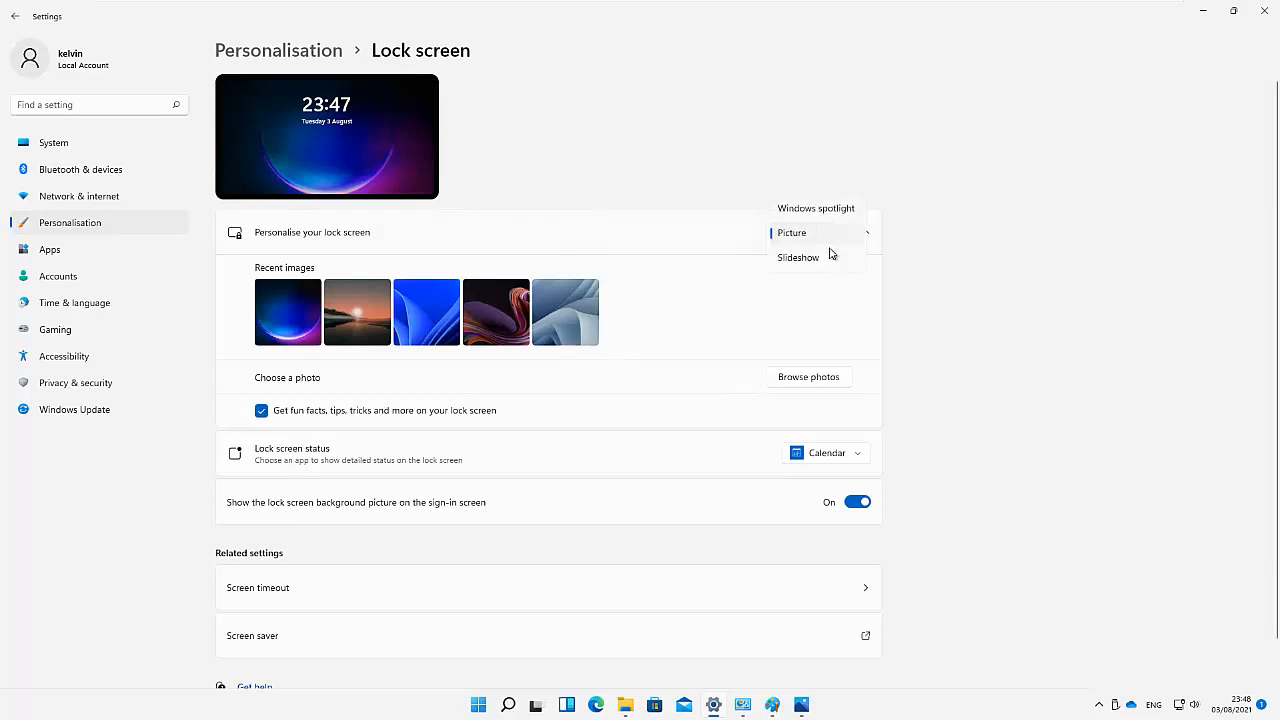
pyautogui.click(814, 262)
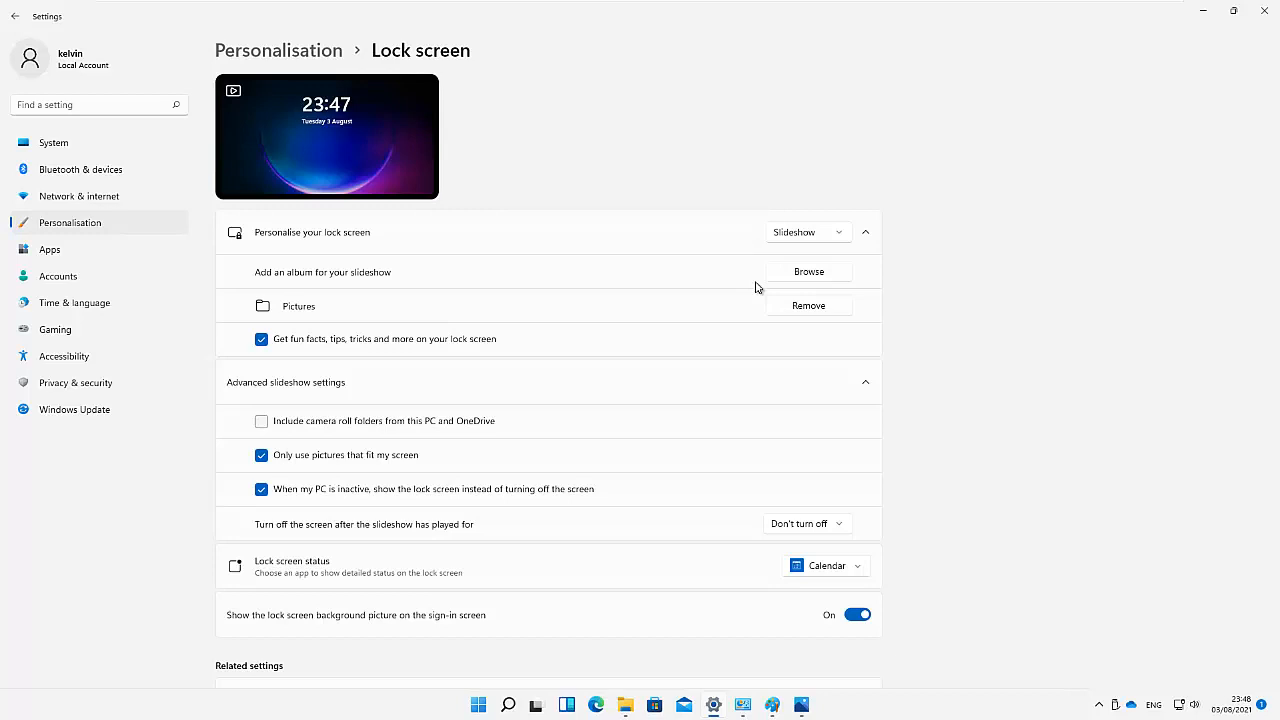
pyautogui.click(831, 236)
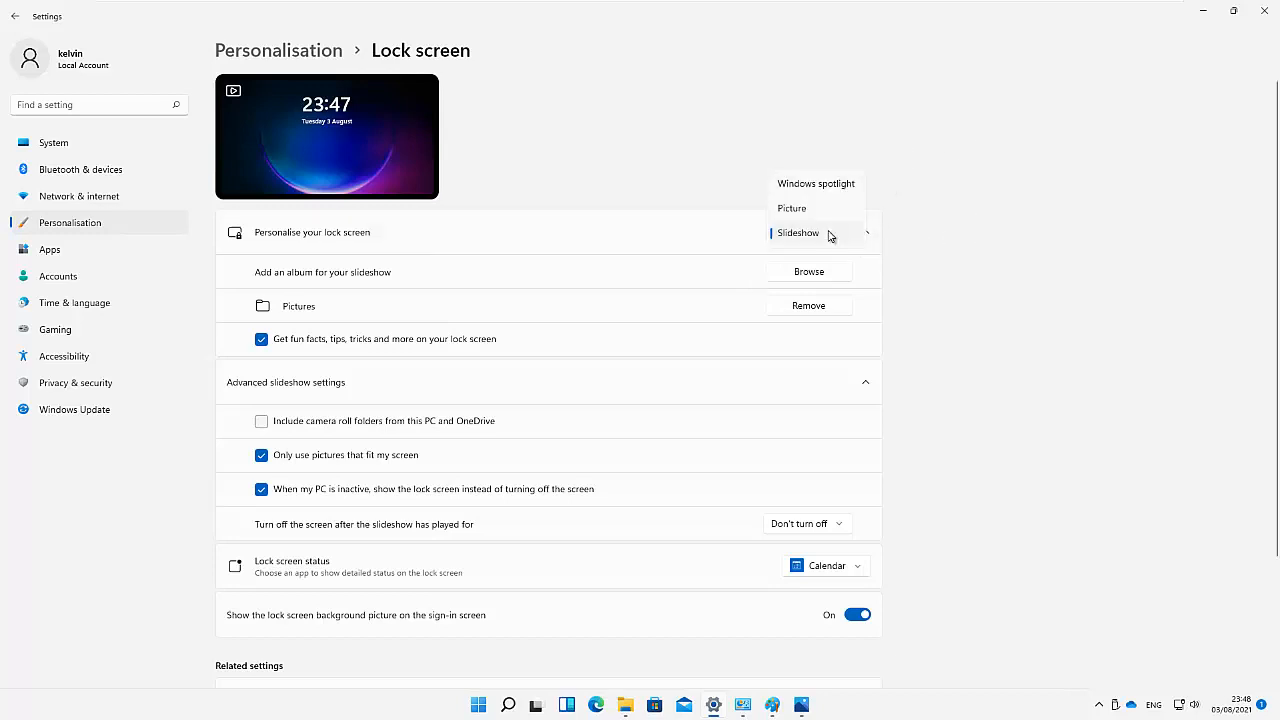
pyautogui.click(793, 209)
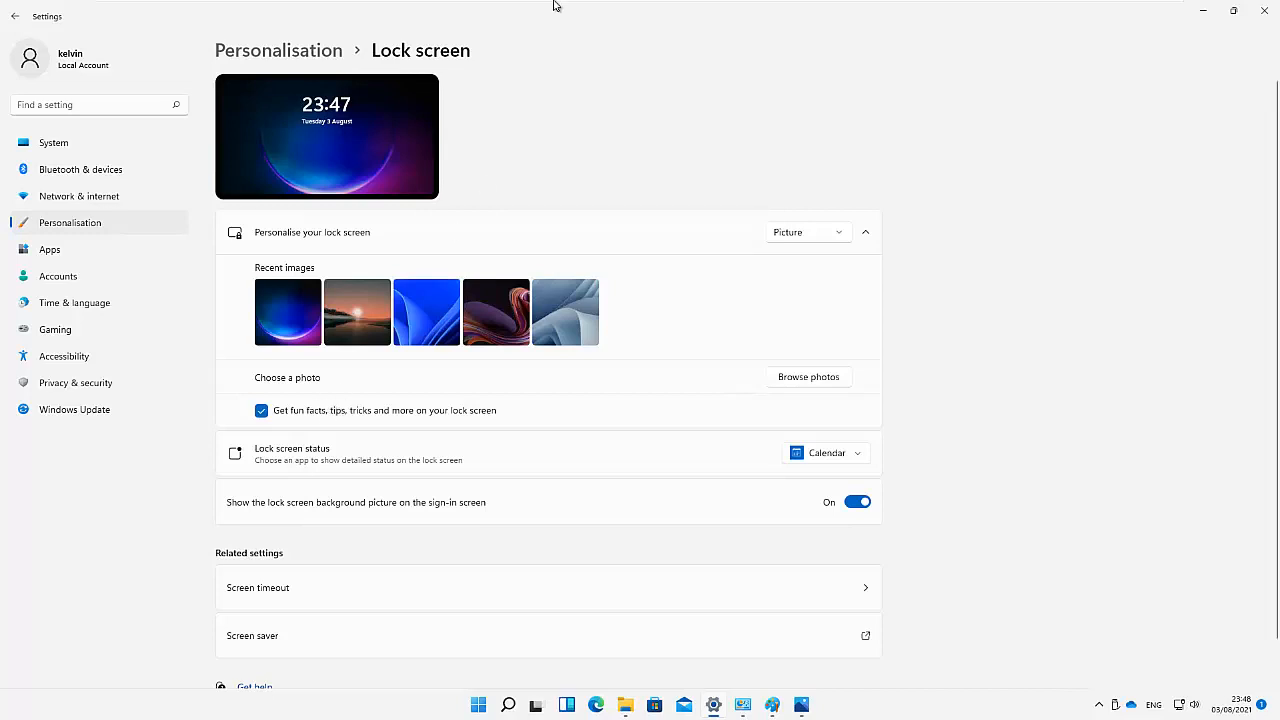
# - Lock the virtual machine to check the lock screen and sign-in background, and sign back in with the account password
pyautogui.moveTo(556, 5)
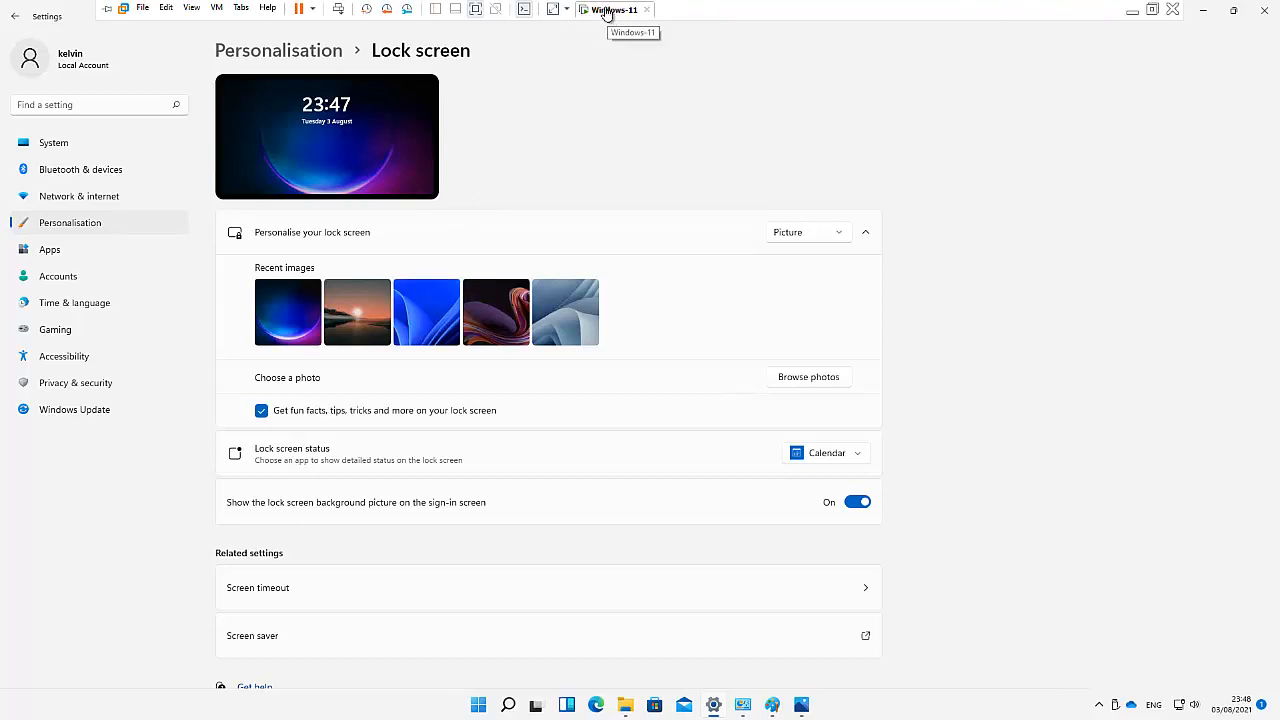
pyautogui.rightClick(606, 12)
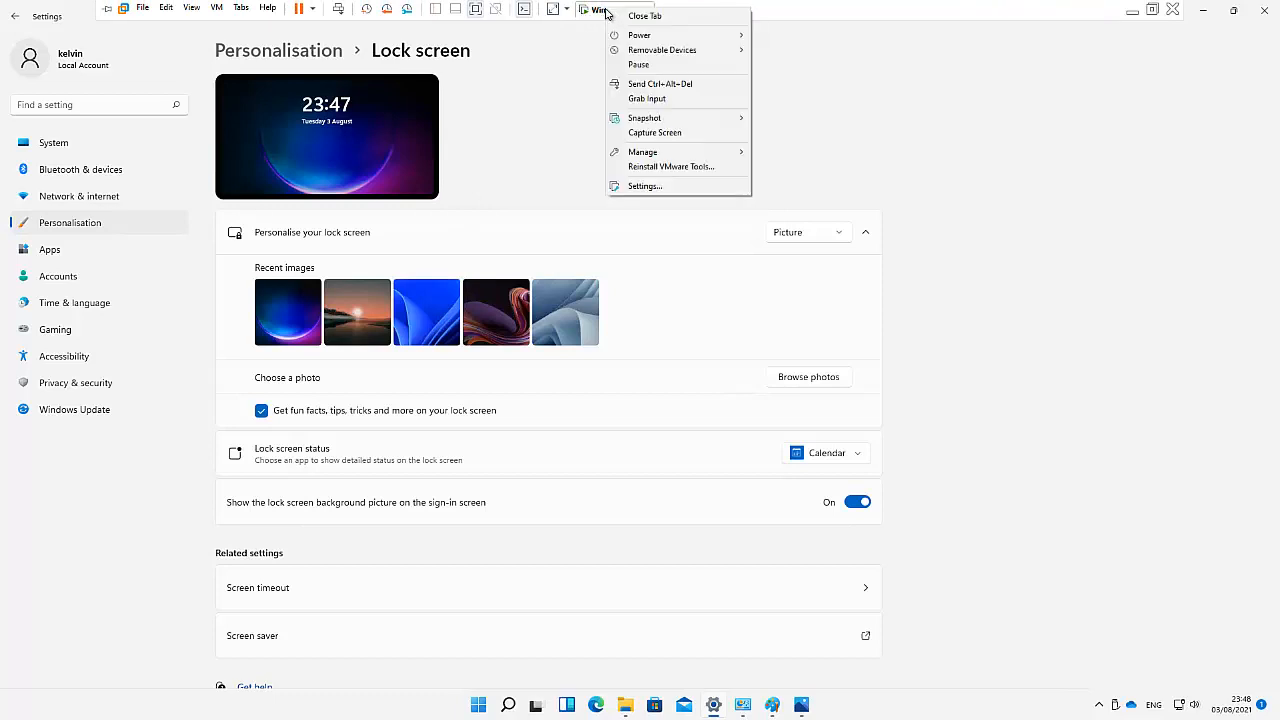
pyautogui.click(655, 85)
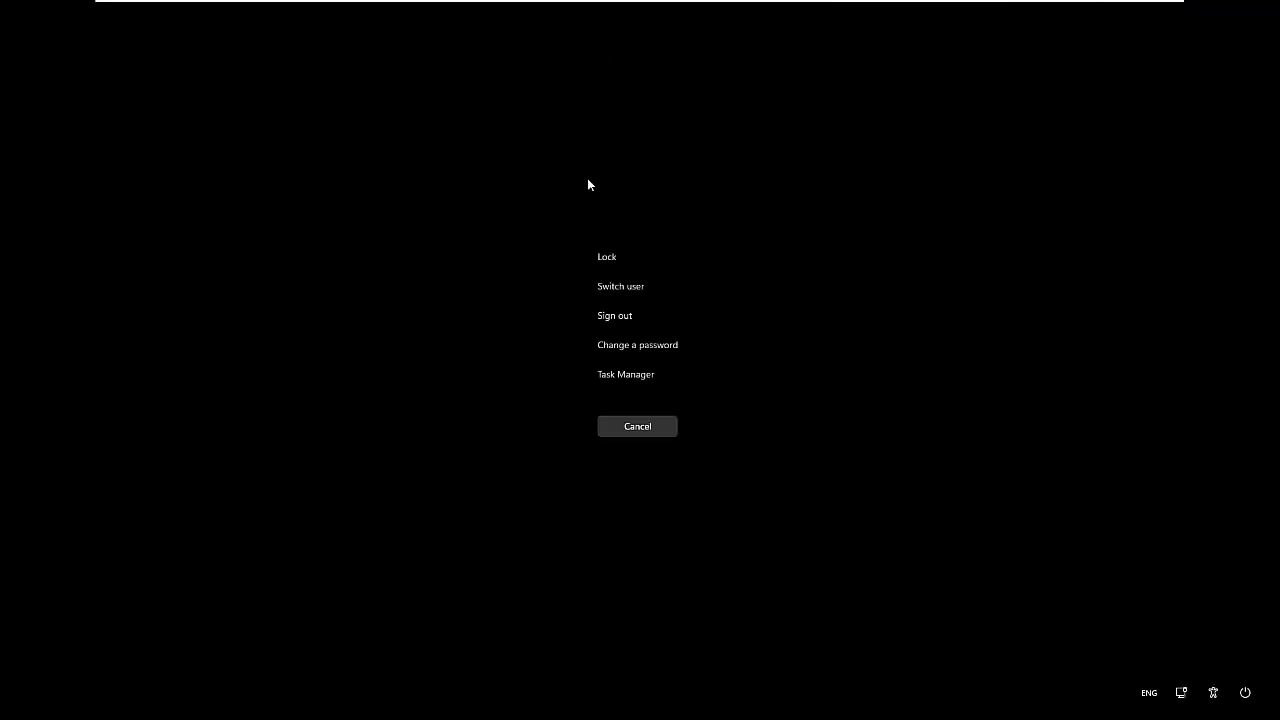
pyautogui.click(611, 258)
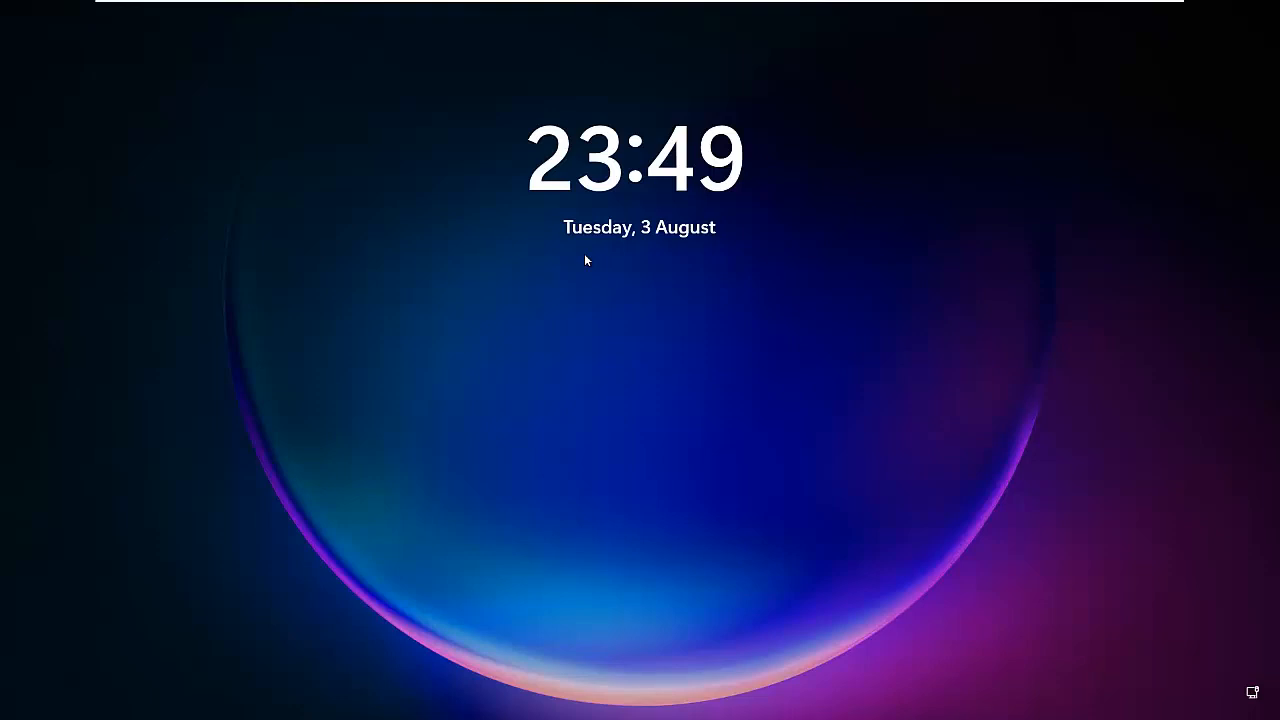
pyautogui.click(720, 229)
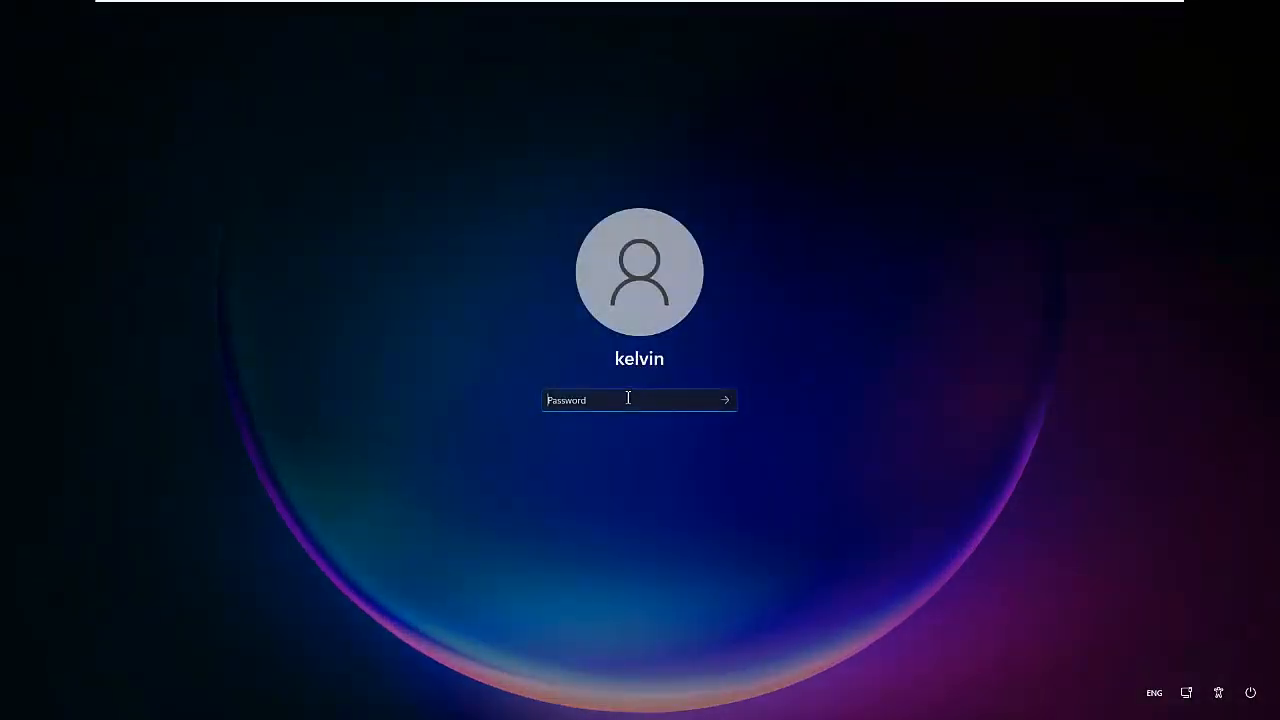
pyautogui.write('•••••••••')
pyautogui.press('Return')
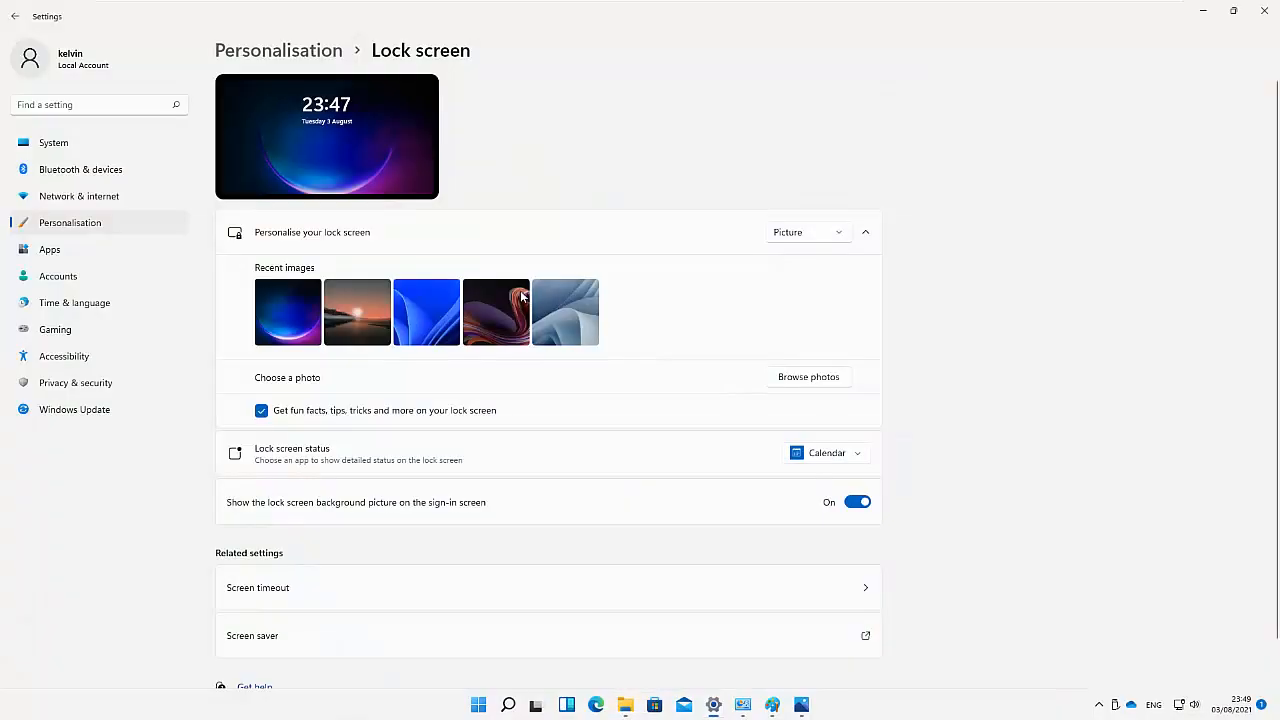
# - Set the lock screen status app to Mail
pyautogui.scroll(-1, 479, 398)
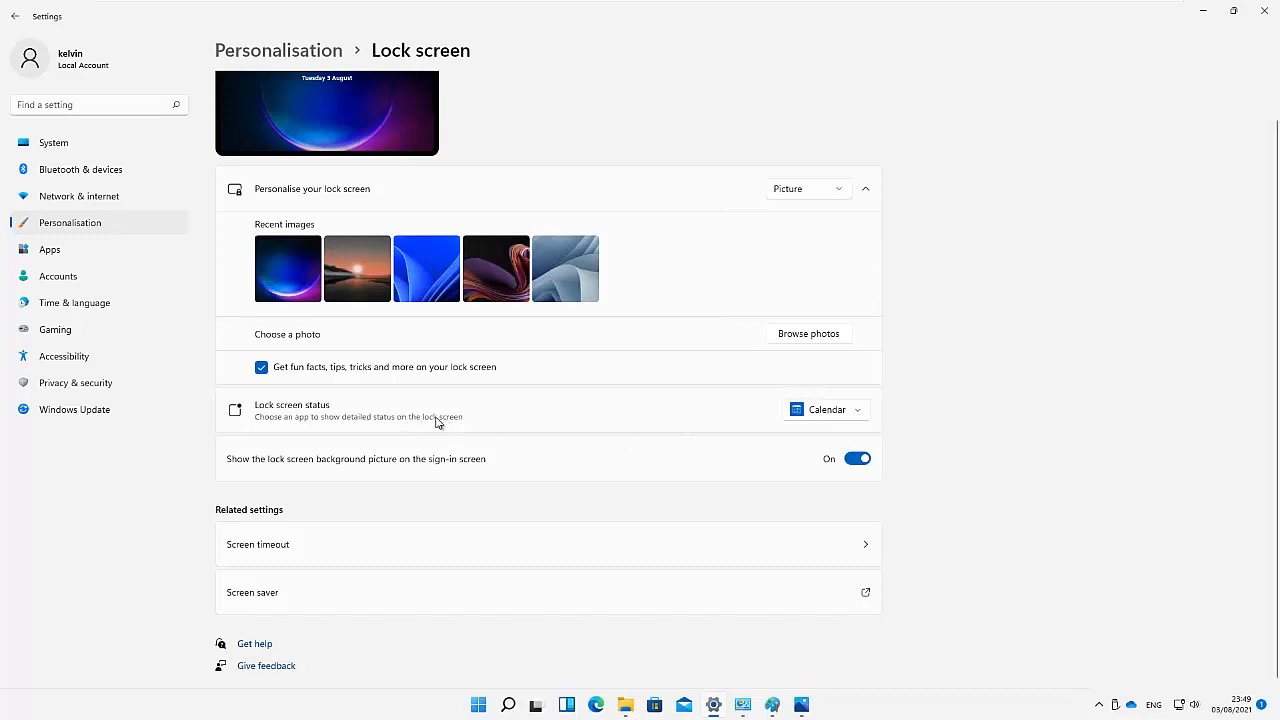
pyautogui.click(856, 414)
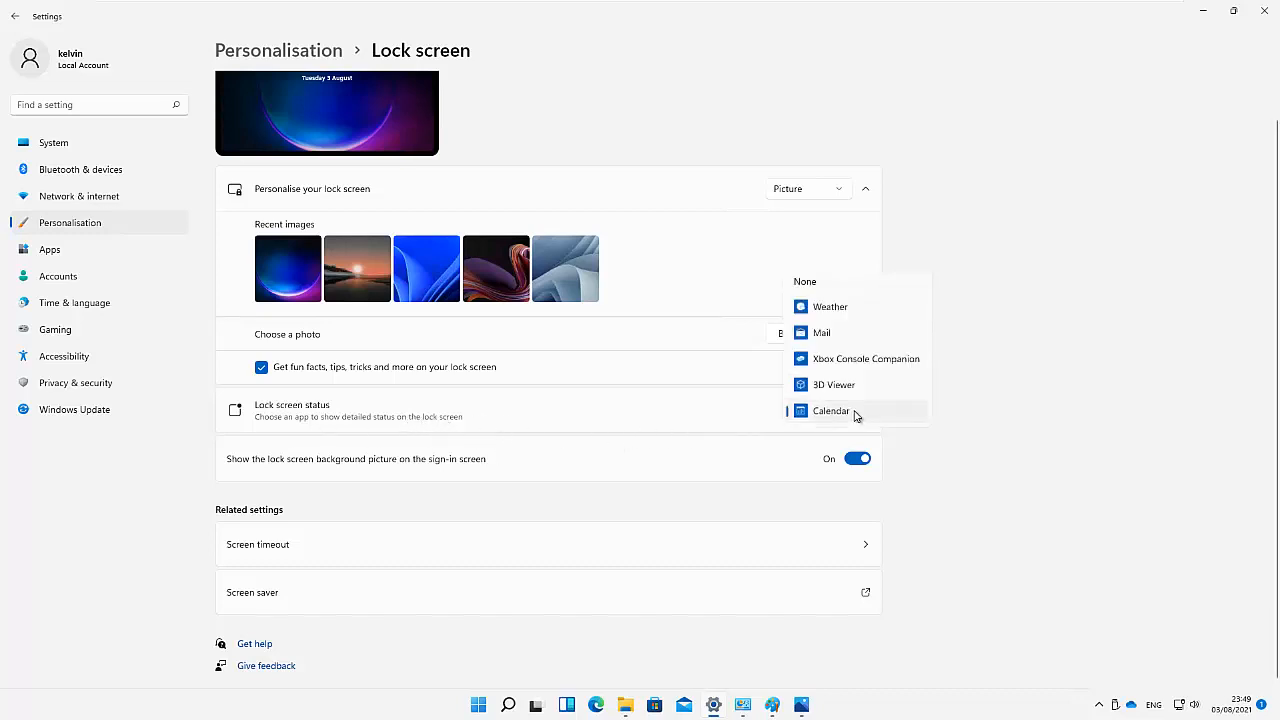
pyautogui.click(814, 334)
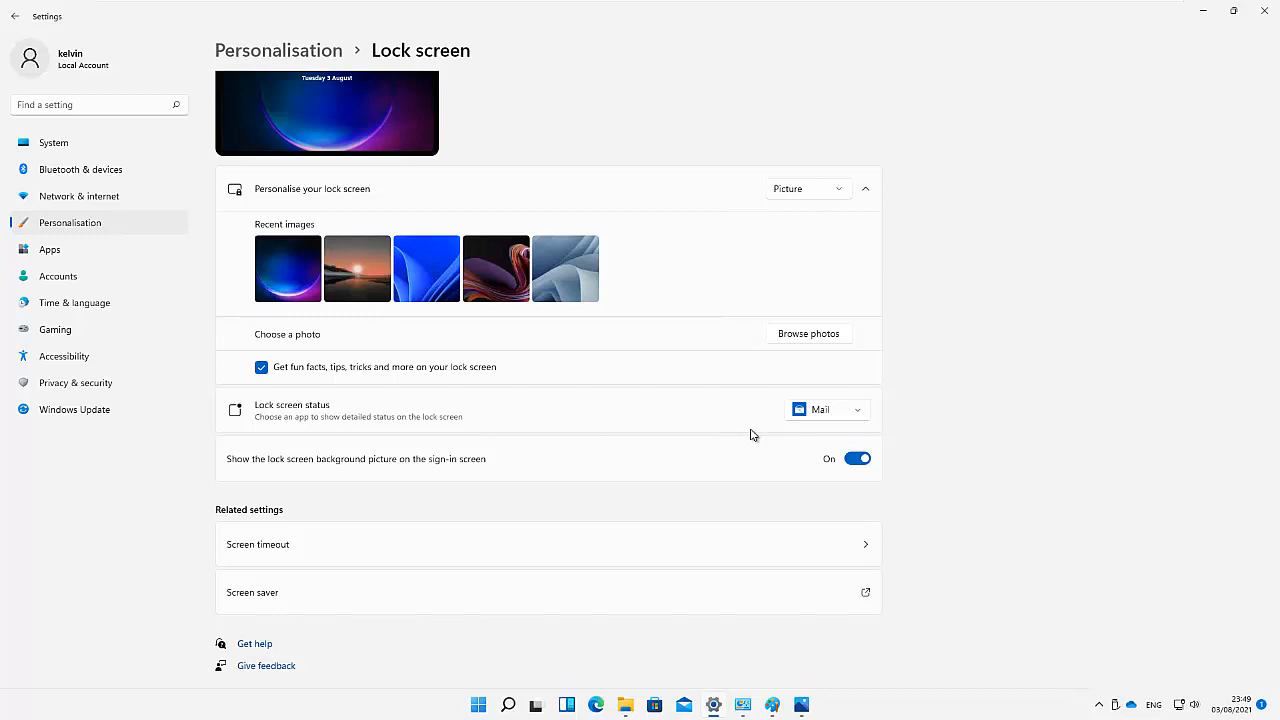
# - Turn off the lock screen background picture on the sign-in screen, and set the lock screen status app back to Calendar
pyautogui.click(854, 461)
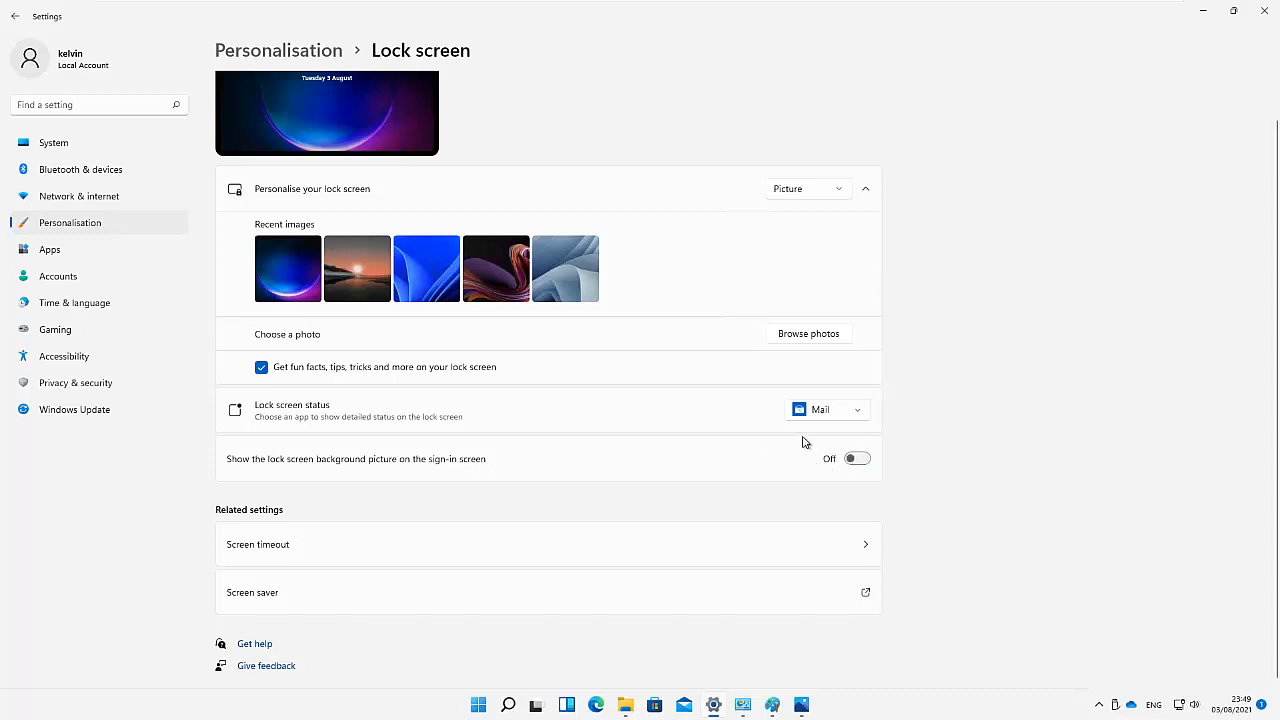
pyautogui.click(838, 413)
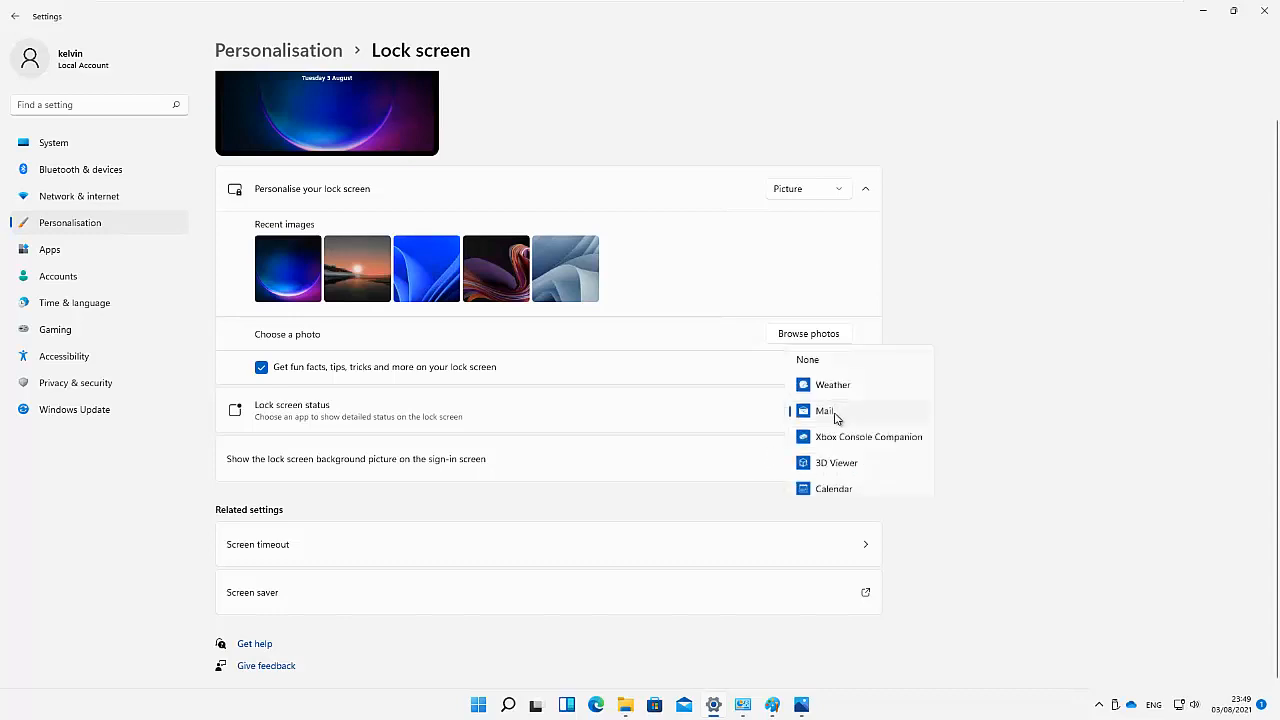
pyautogui.click(826, 491)
# - Lock the virtual machine again to check the sign-in screen without the background picture, and sign in with the account password
pyautogui.moveTo(537, 3)
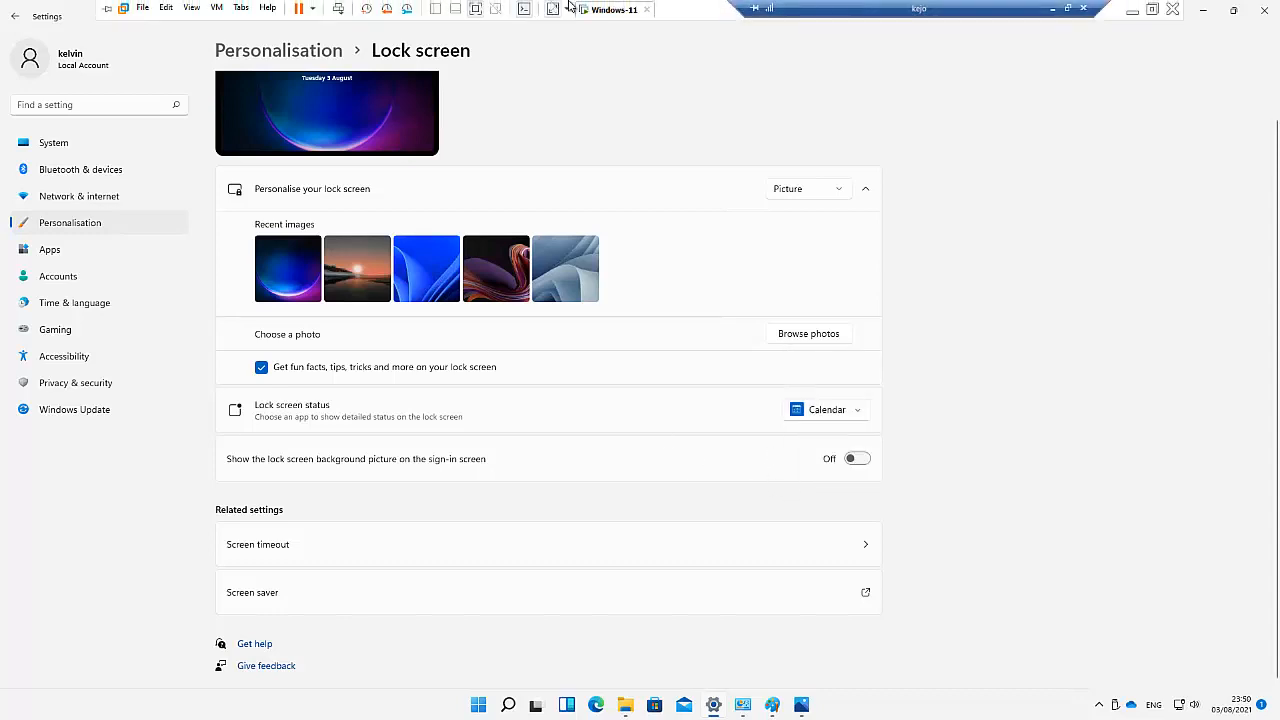
pyautogui.click(594, 10)
pyautogui.click(645, 83)
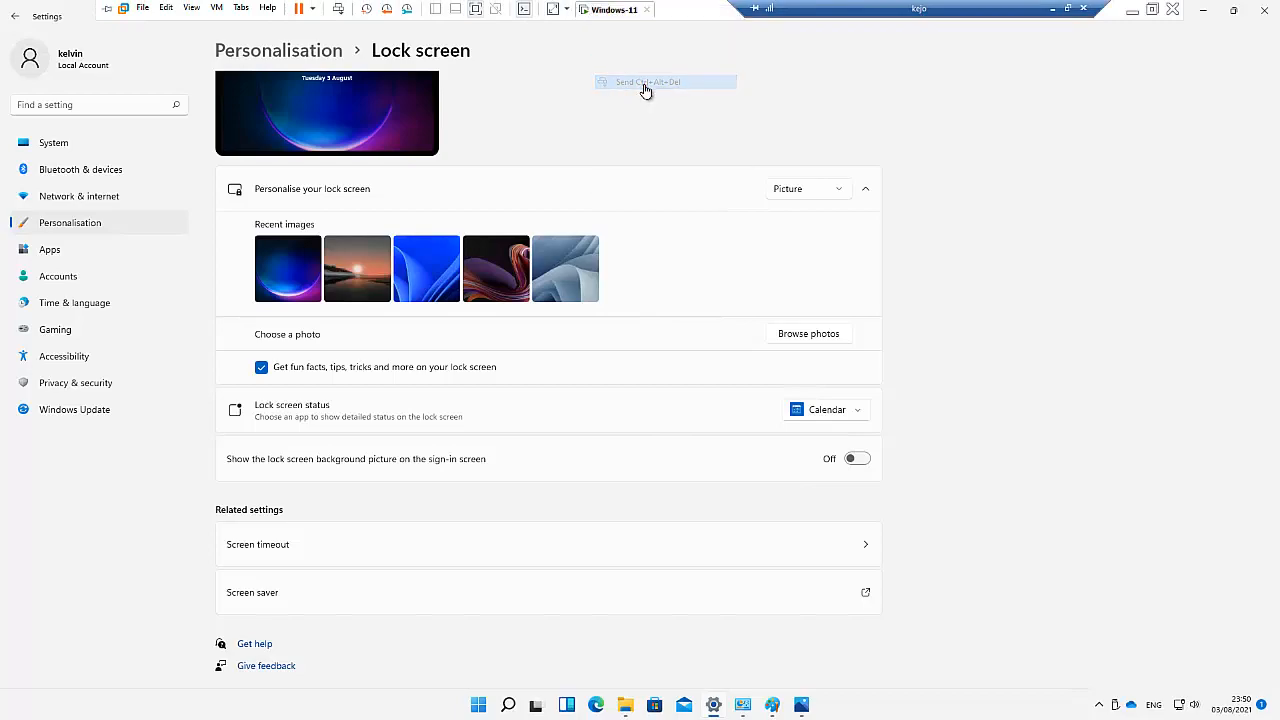
pyautogui.click(614, 259)
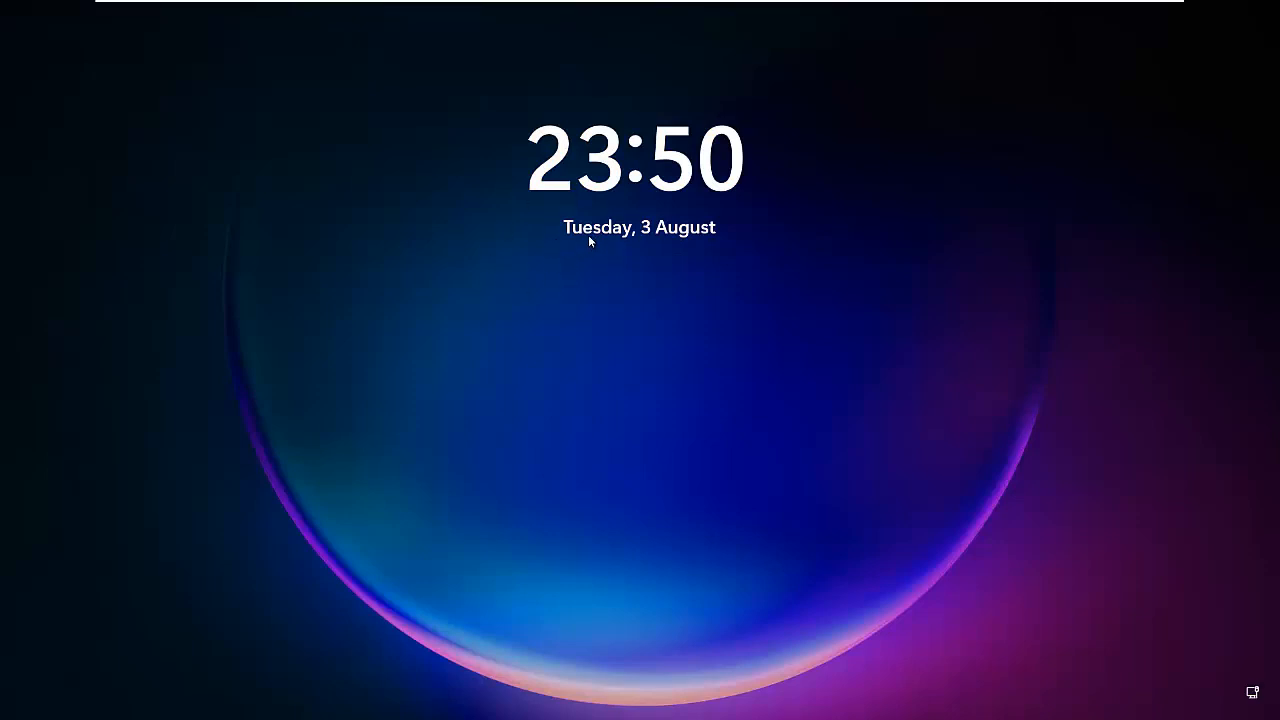
pyautogui.click(589, 235)
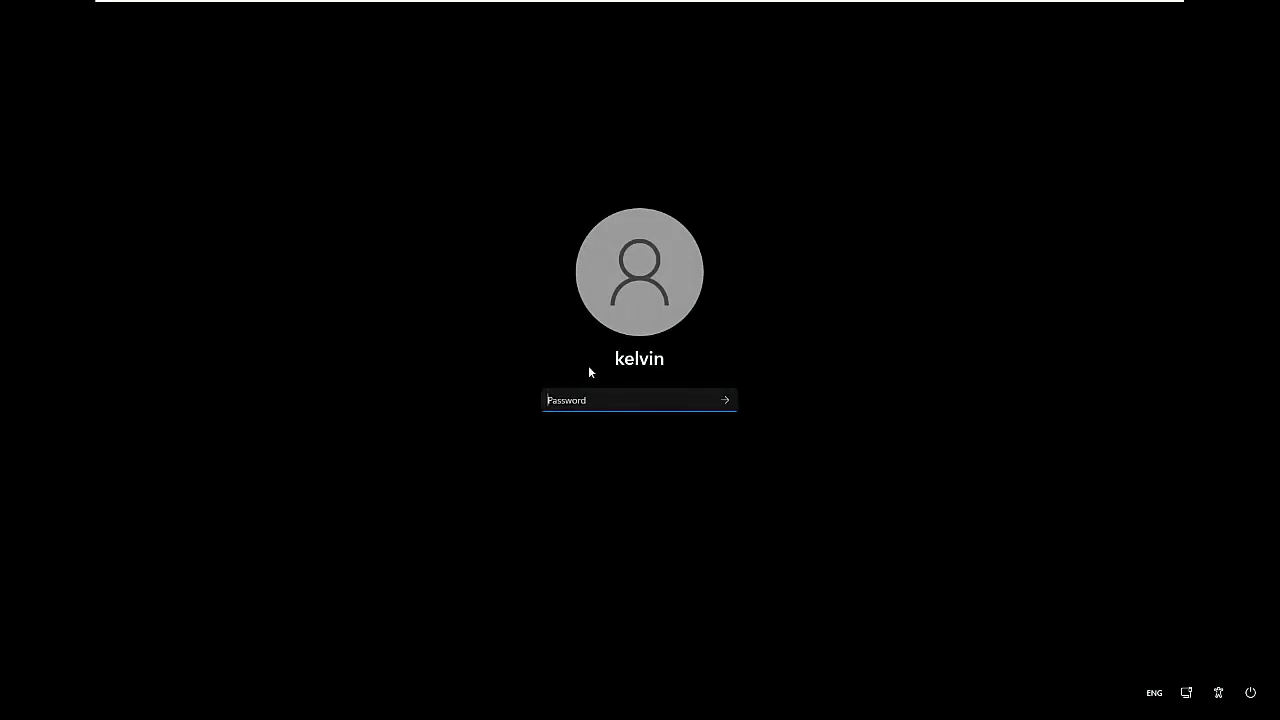
pyautogui.write('*')
pyautogui.press('Return')
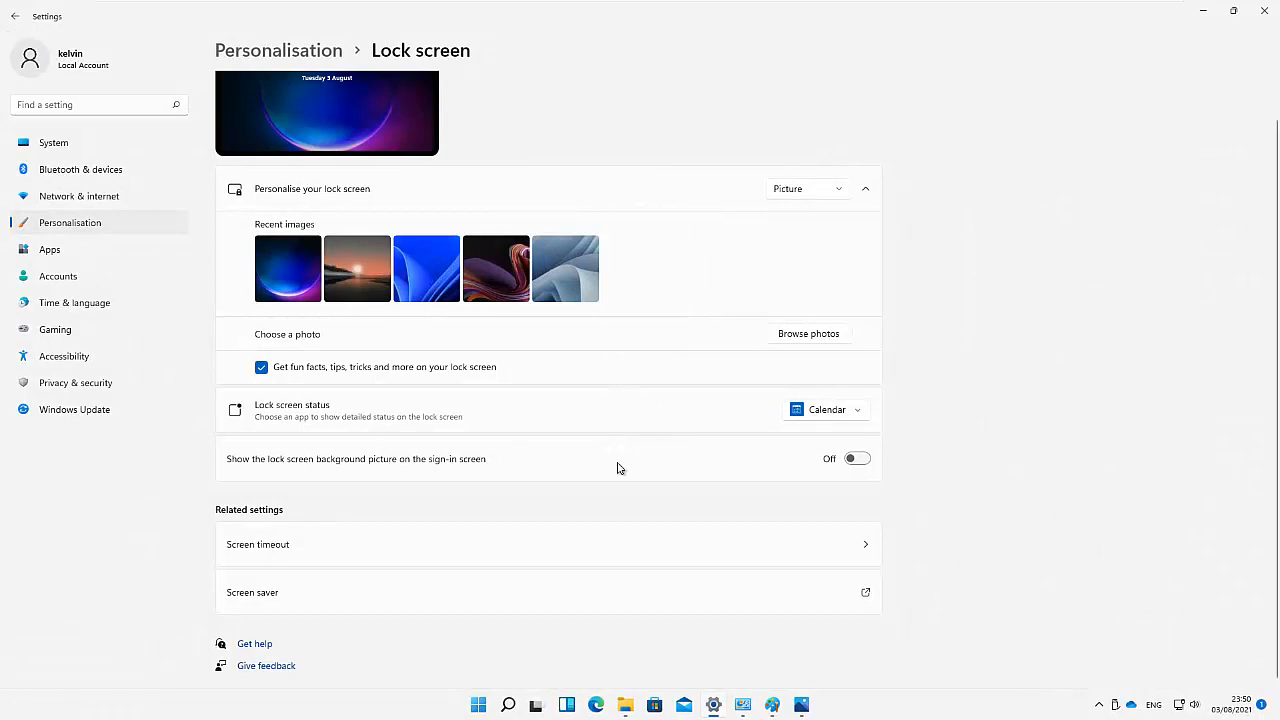
# - Turn the lock screen background picture on the sign-in screen back on, and open the Screen timeout settings
pyautogui.click(856, 461)
pyautogui.click(297, 548)
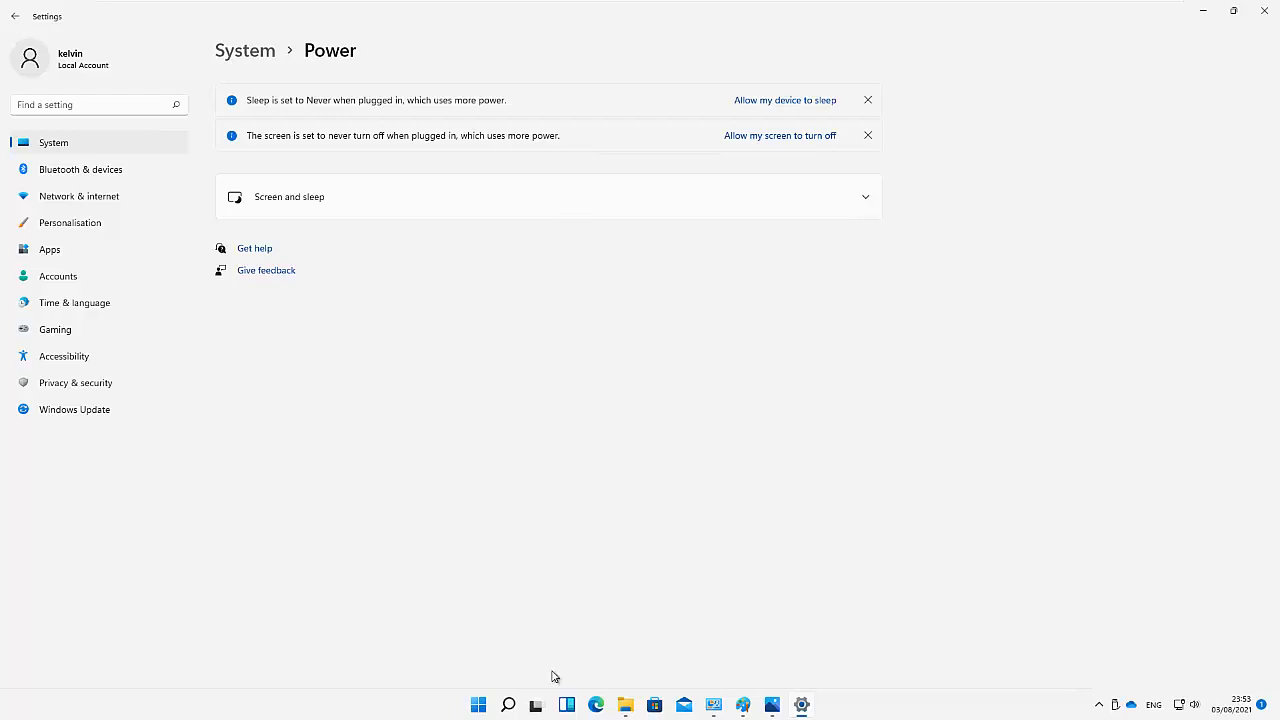
# - Search Windows for Control Panel, open it and show its items as large icons
pyautogui.click(508, 705)
pyautogui.write('control')
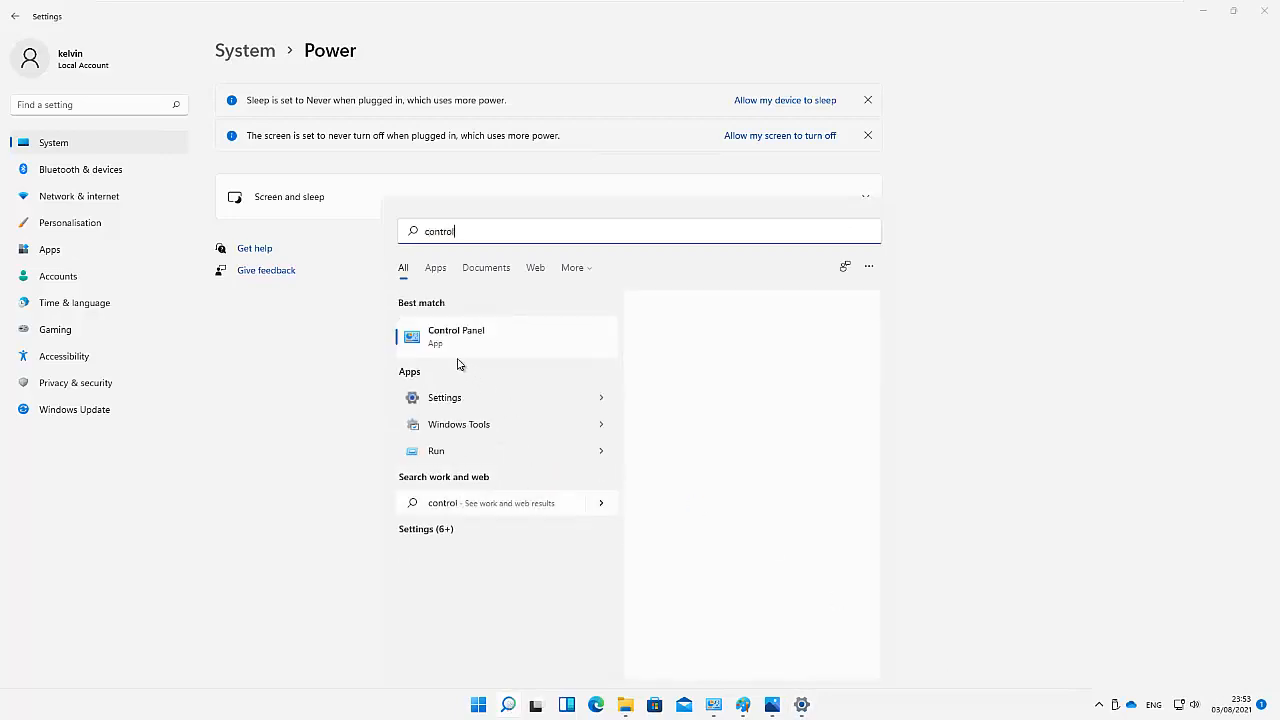
pyautogui.click(456, 333)
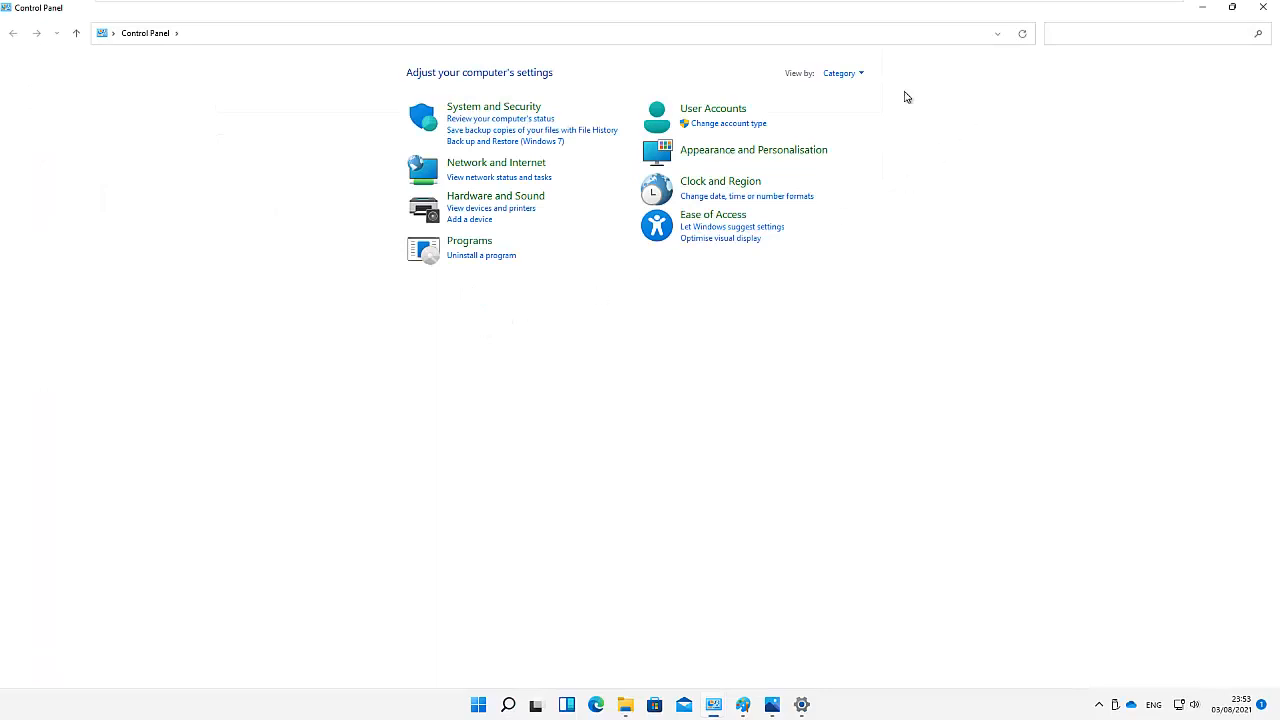
pyautogui.click(846, 78)
pyautogui.click(850, 112)
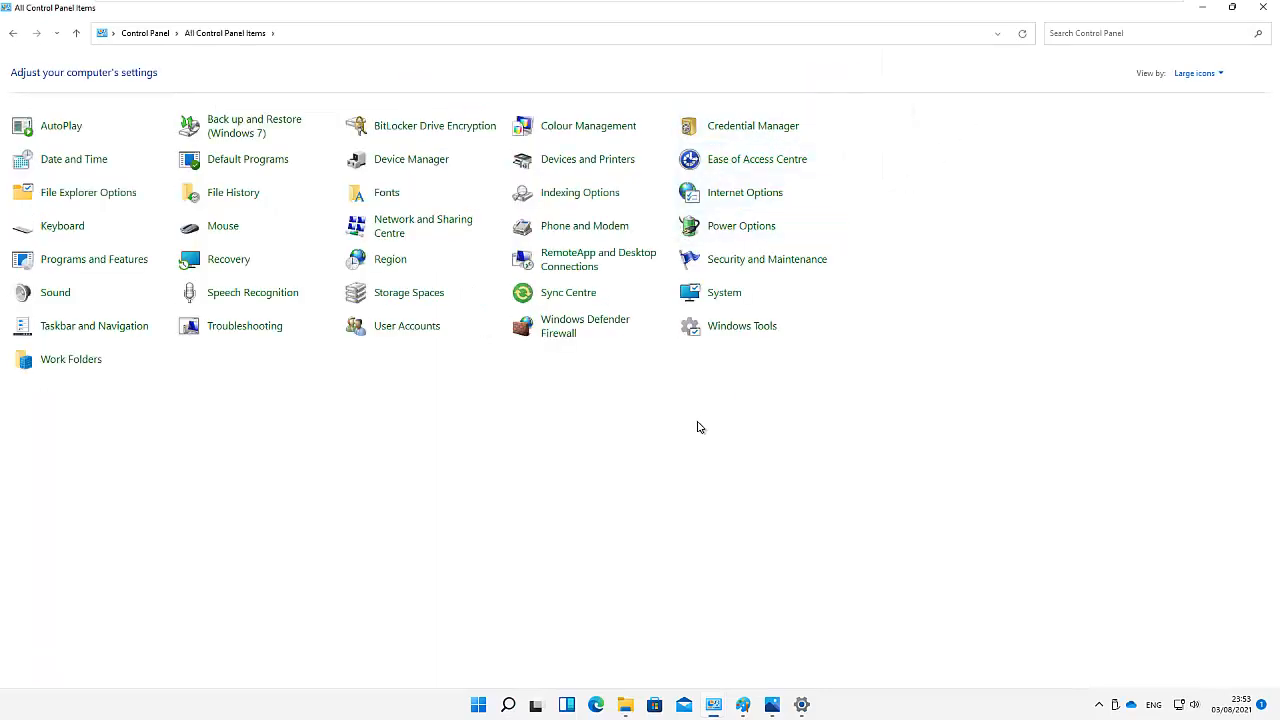
# - View the display turn-off and sleep settings of the Balanced plan in Power Options, and minimise Control Panel
pyautogui.click(715, 234)
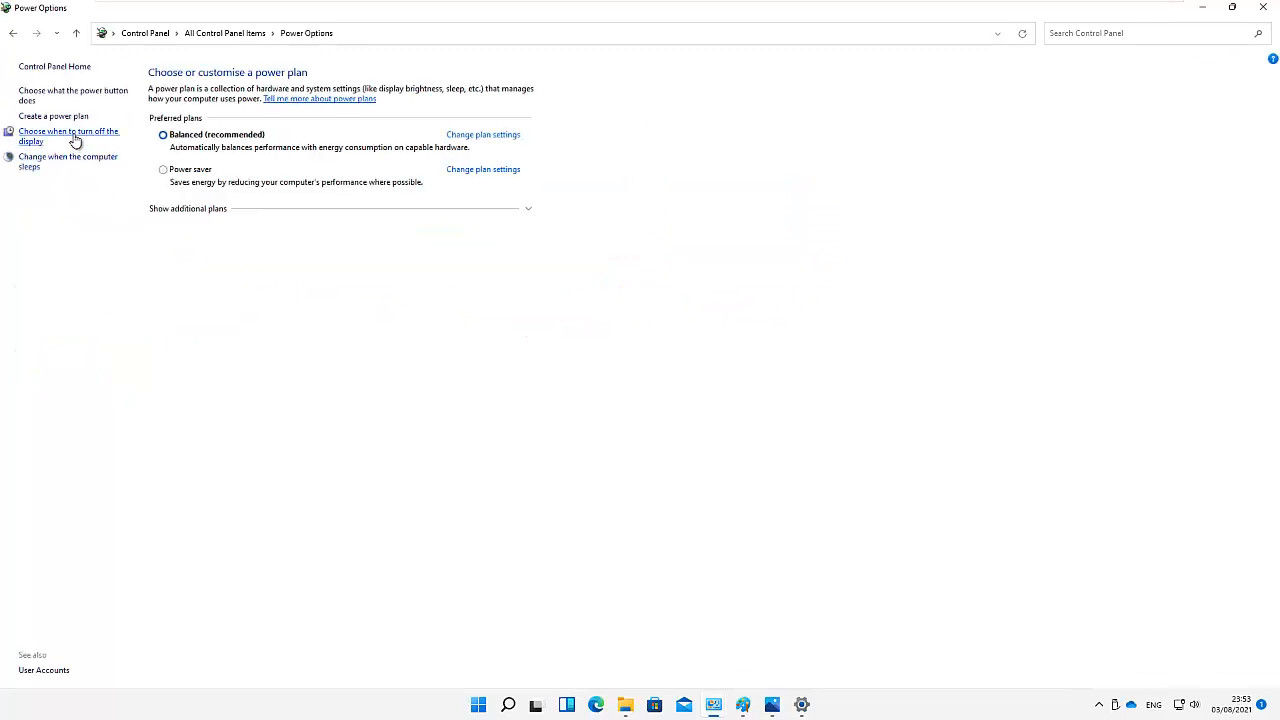
pyautogui.click(75, 141)
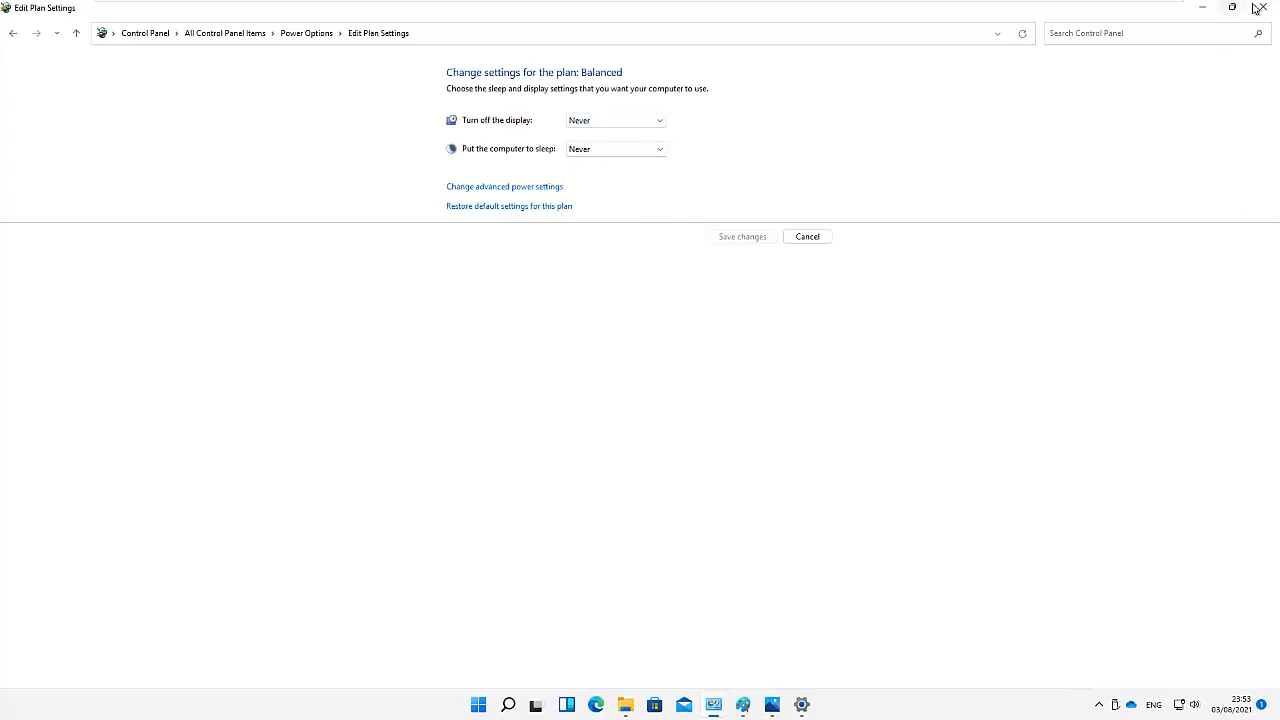
pyautogui.click(1201, 8)
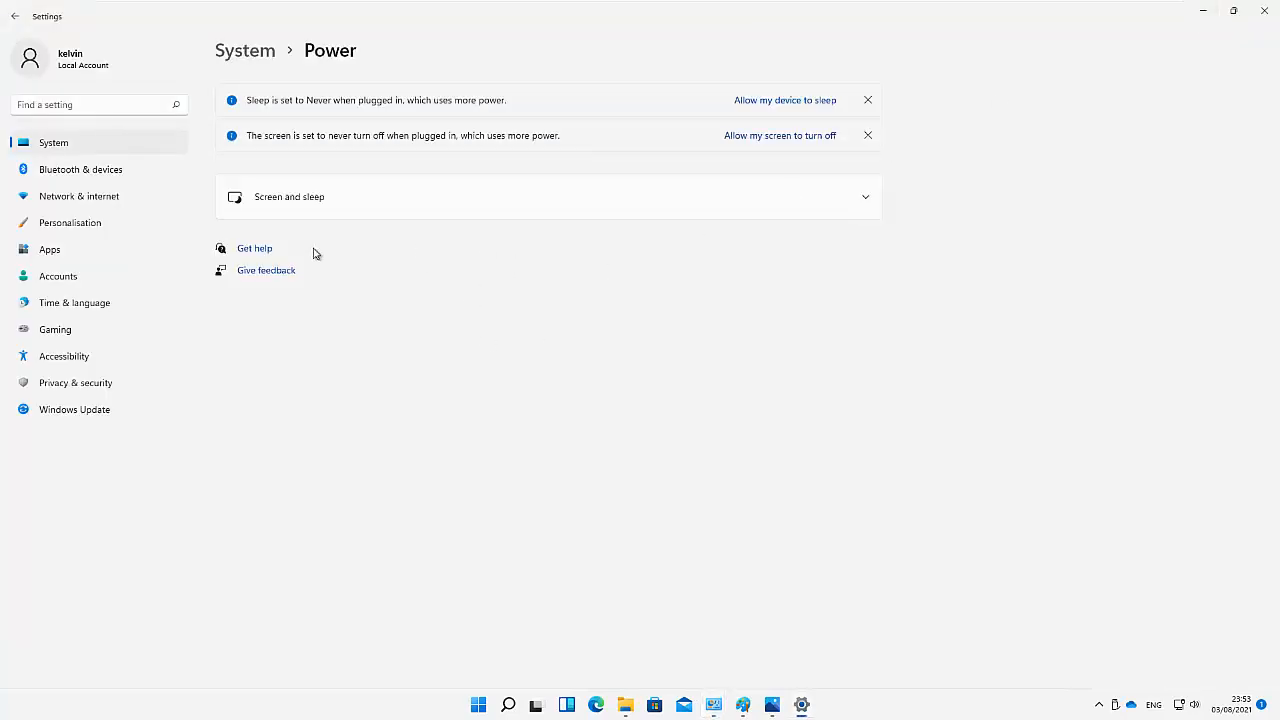
# - Expand Screen and sleep, and set the plugged-in screen timeout to 5 hours and the sleep timeout to 3 hours
pyautogui.click(866, 200)
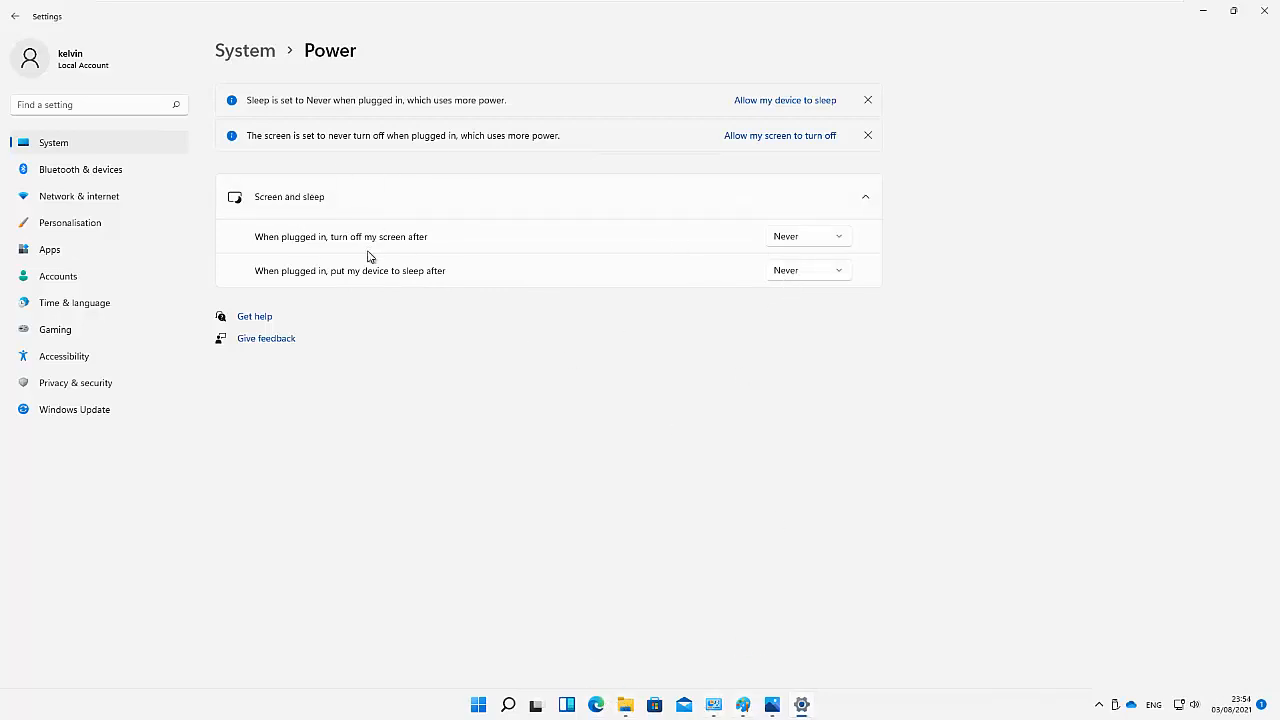
pyautogui.click(841, 240)
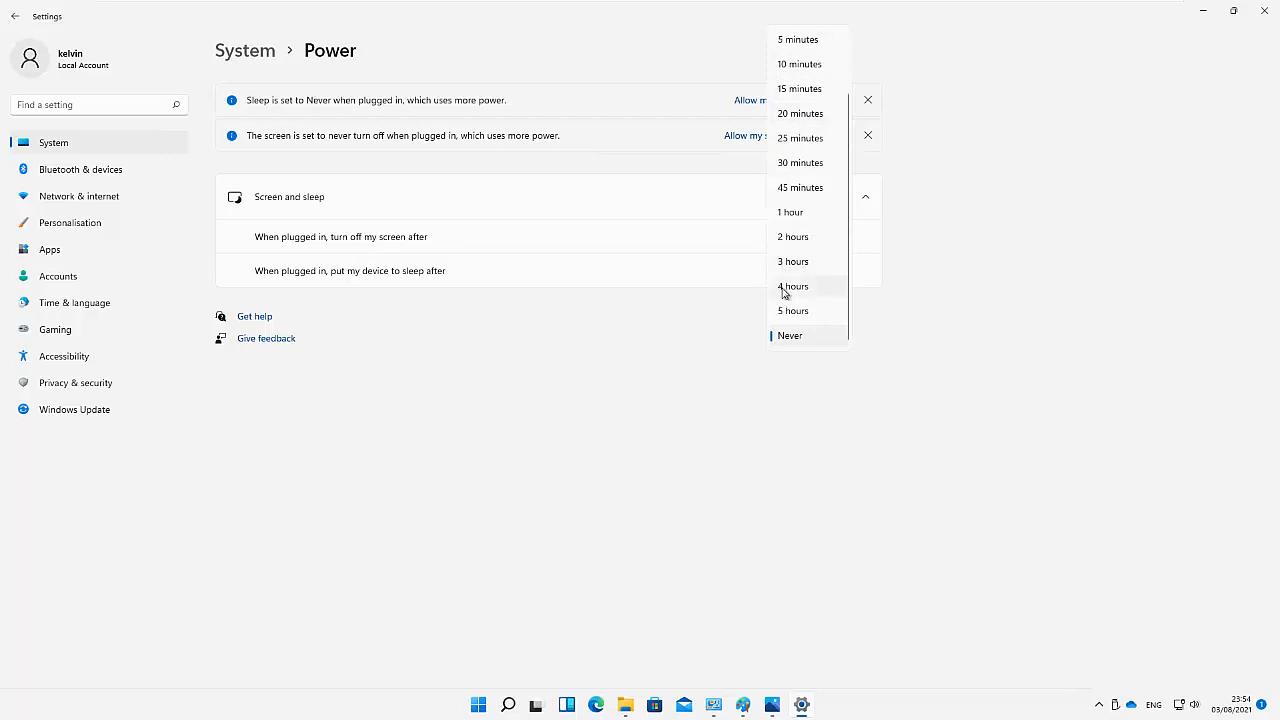
pyautogui.click(803, 313)
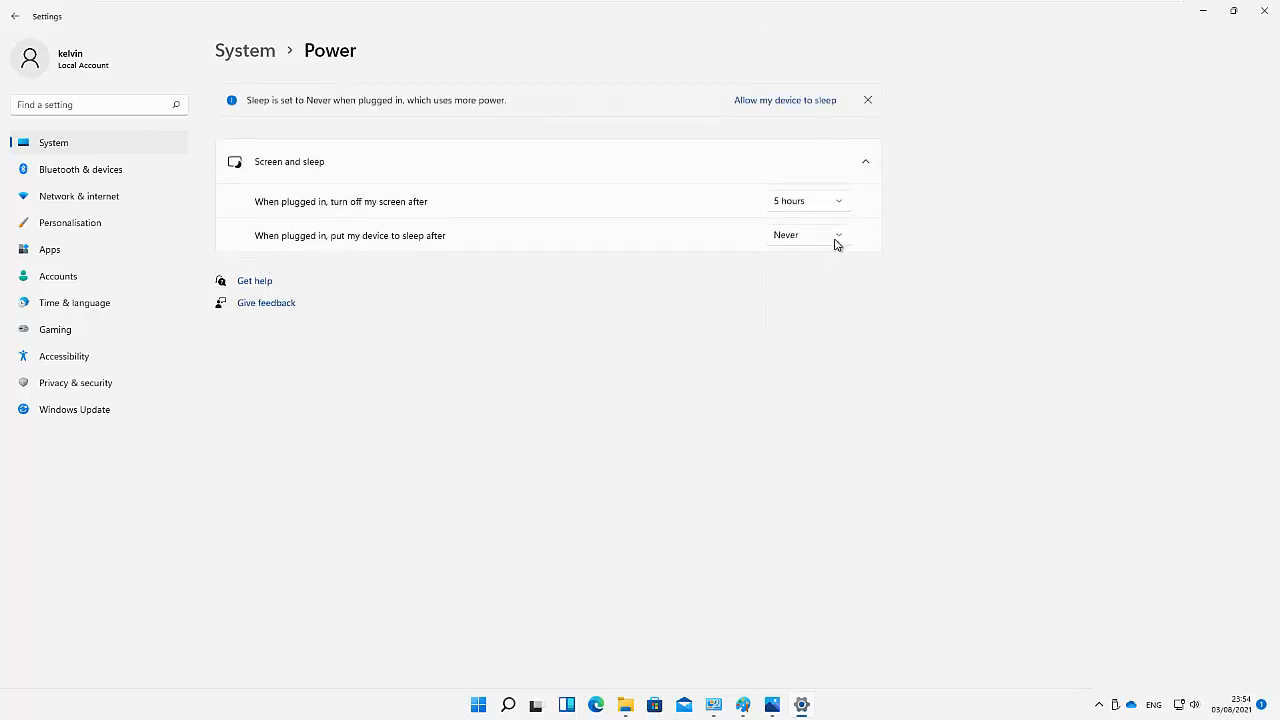
pyautogui.click(836, 240)
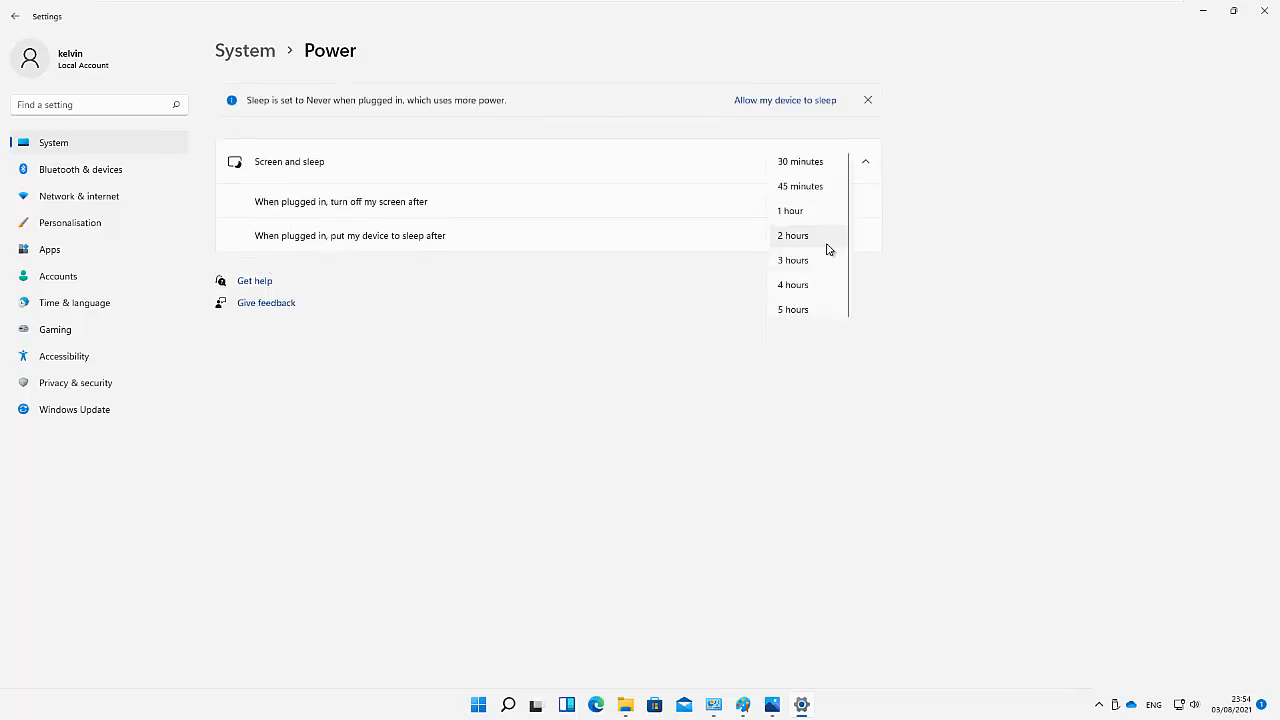
pyautogui.click(768, 266)
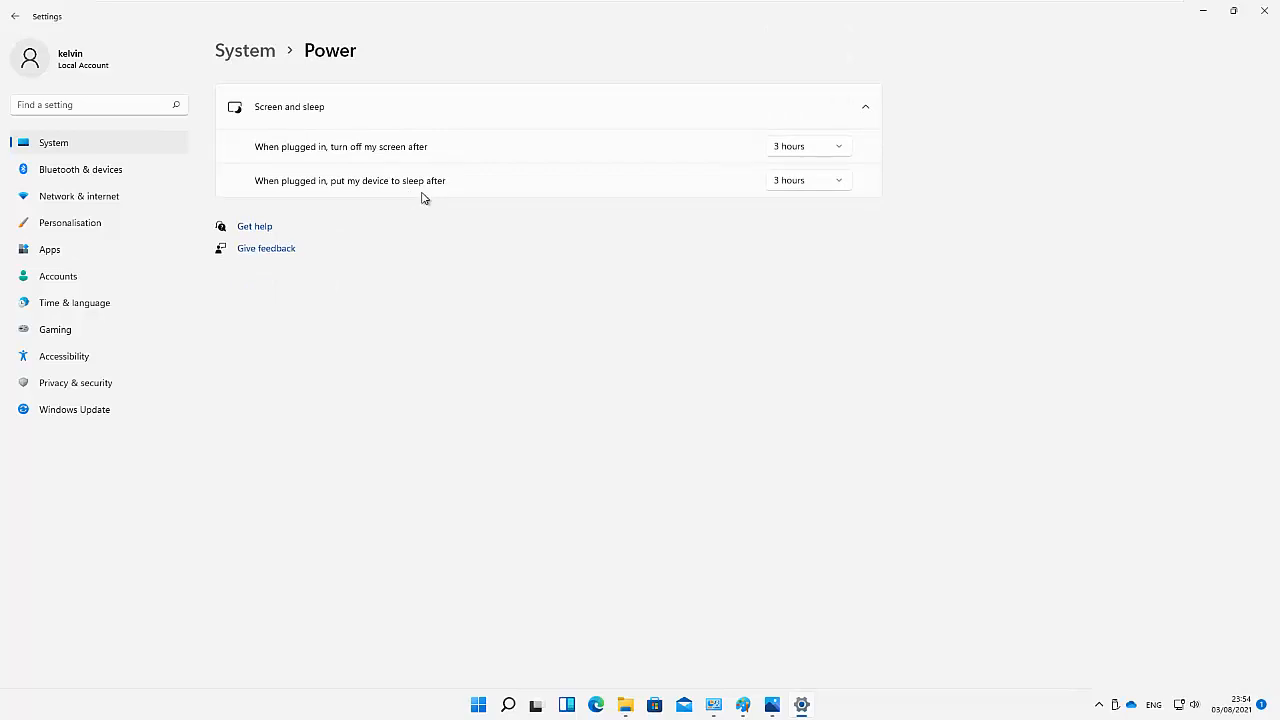
# - Set the plugged-in screen and sleep timeouts back to Never, and dismiss both power-use notices
pyautogui.click(841, 152)
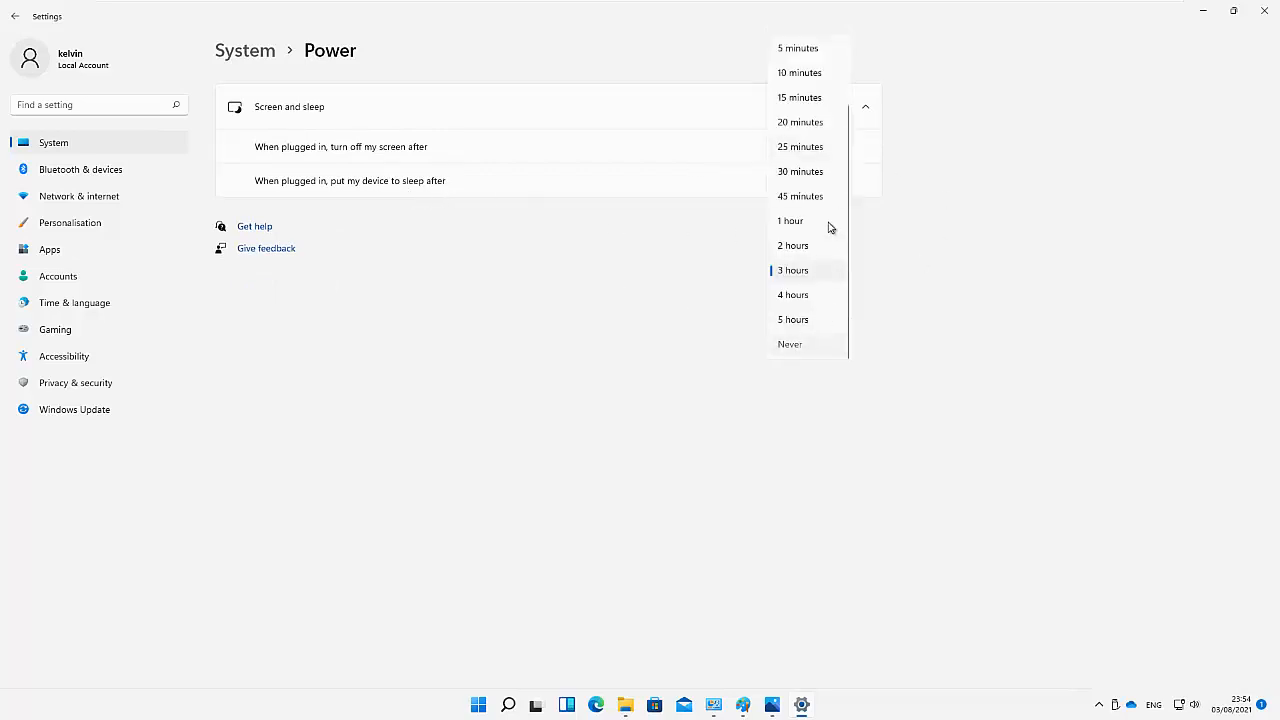
pyautogui.click(795, 344)
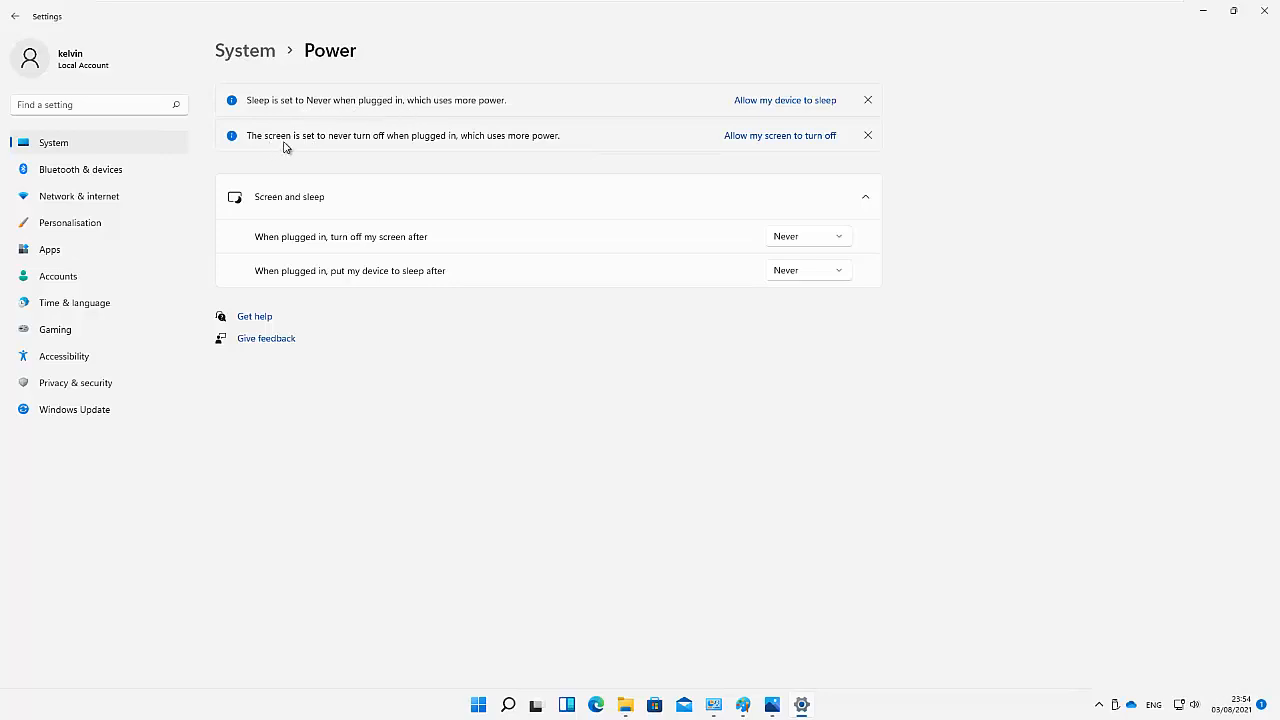
pyautogui.click(868, 136)
pyautogui.click(868, 101)
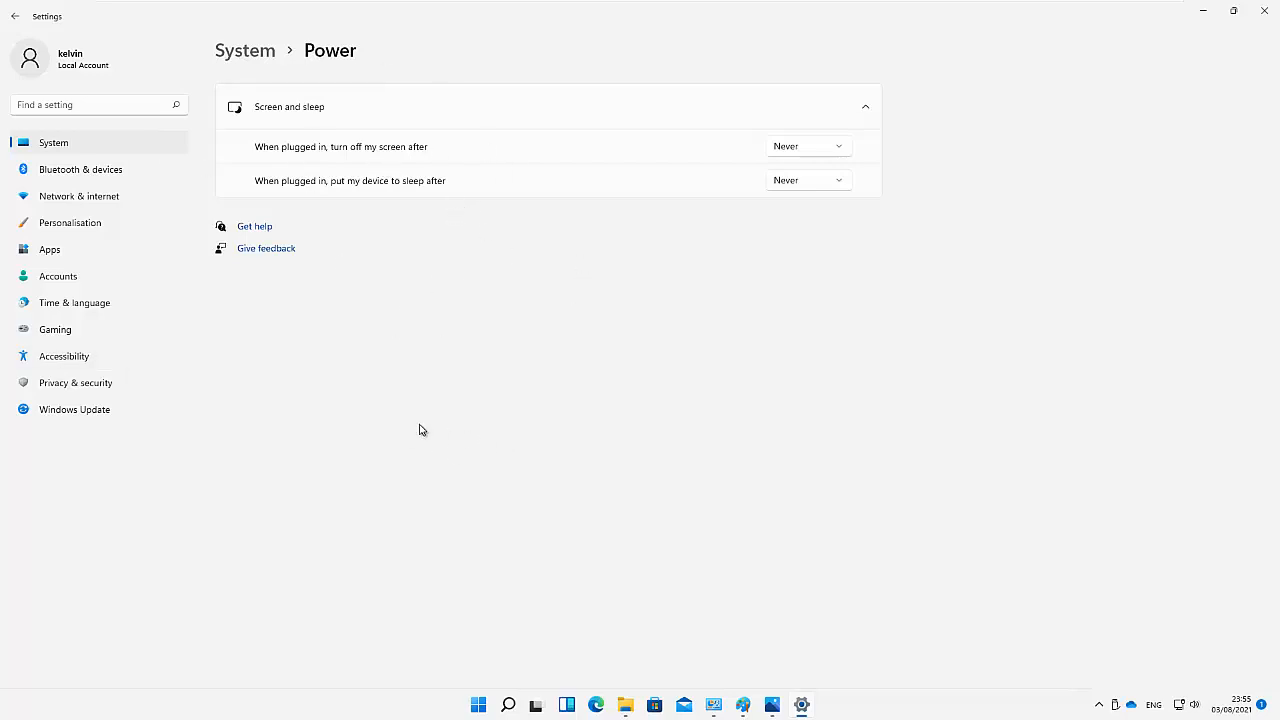
# - Check the Appearance and Personalisation window in Control Panel, and open the Accessibility page in Settings
pyautogui.moveTo(716, 707)
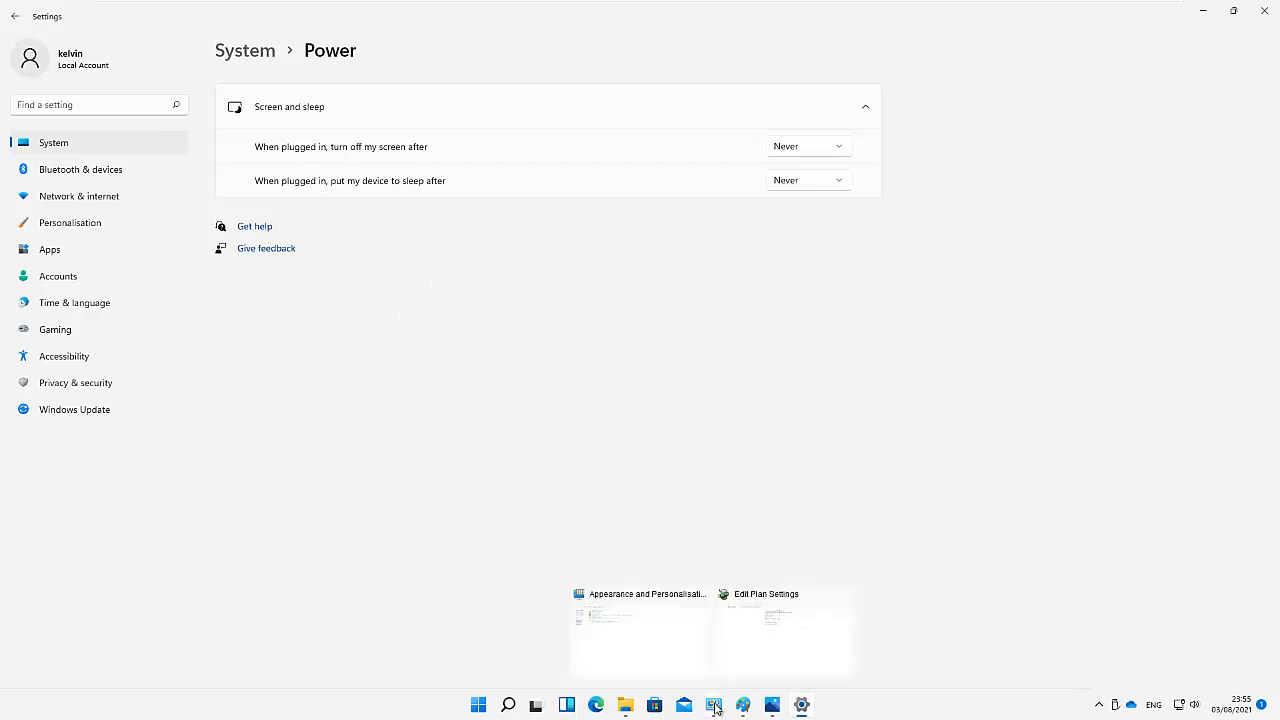
pyautogui.click(689, 644)
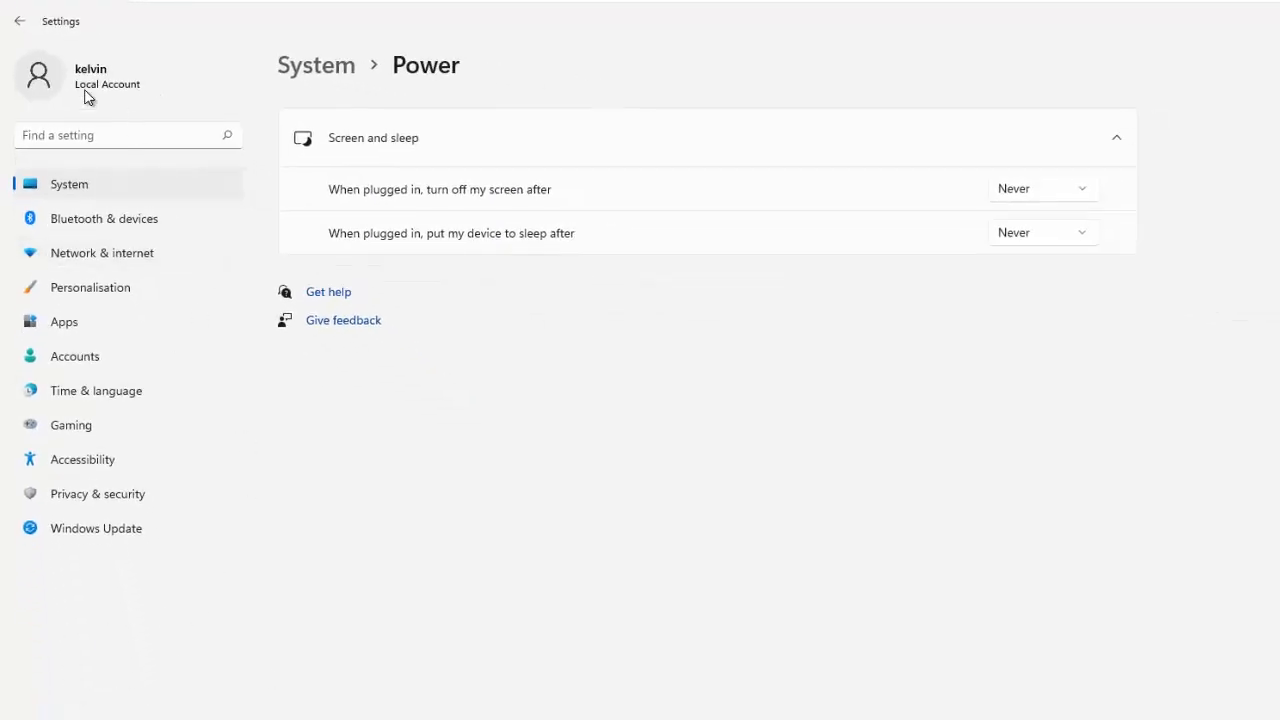
pyautogui.click(20, 21)
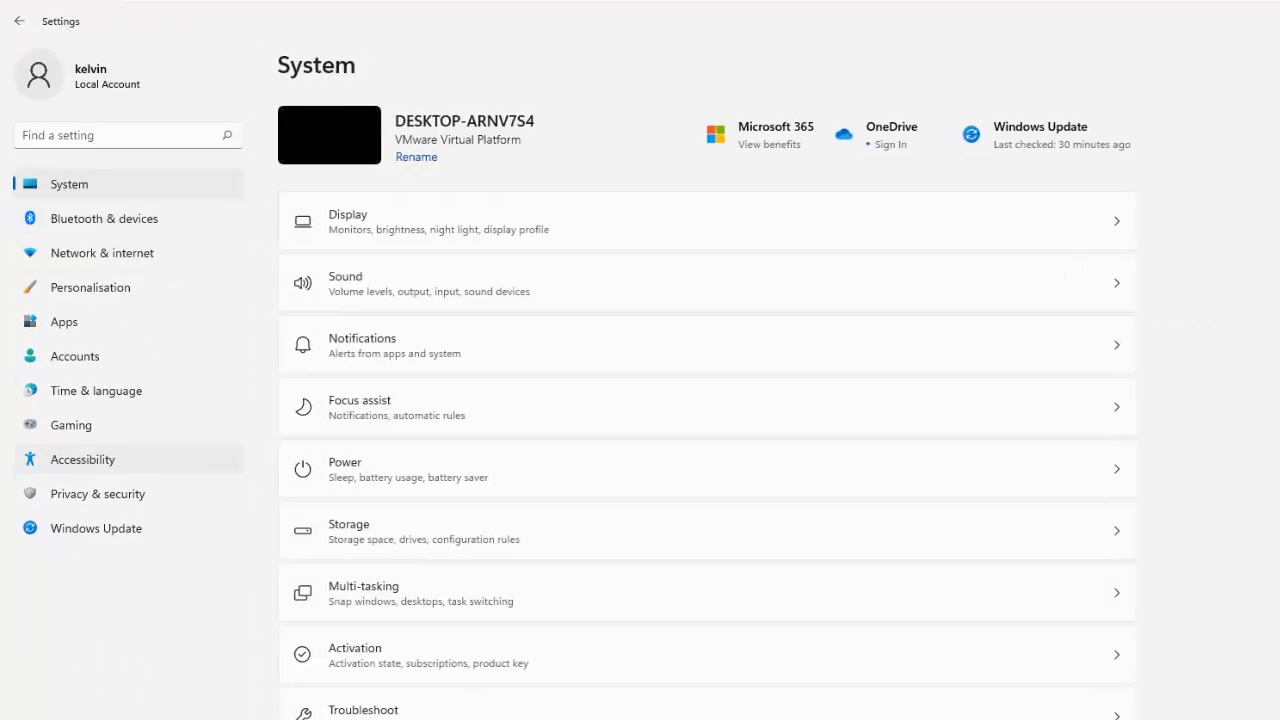
pyautogui.click(86, 462)
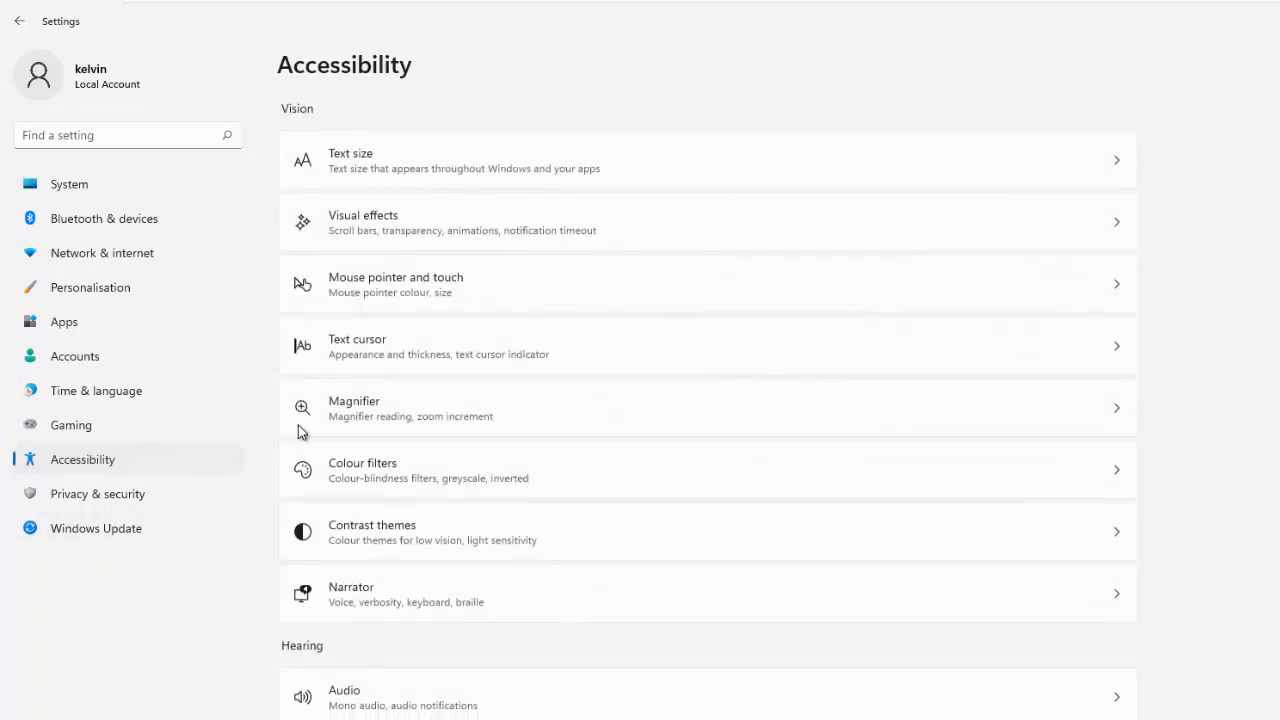
# - Open the Mouse pointer and touch settings, and try the black and inverted pointer styles
pyautogui.click(398, 287)
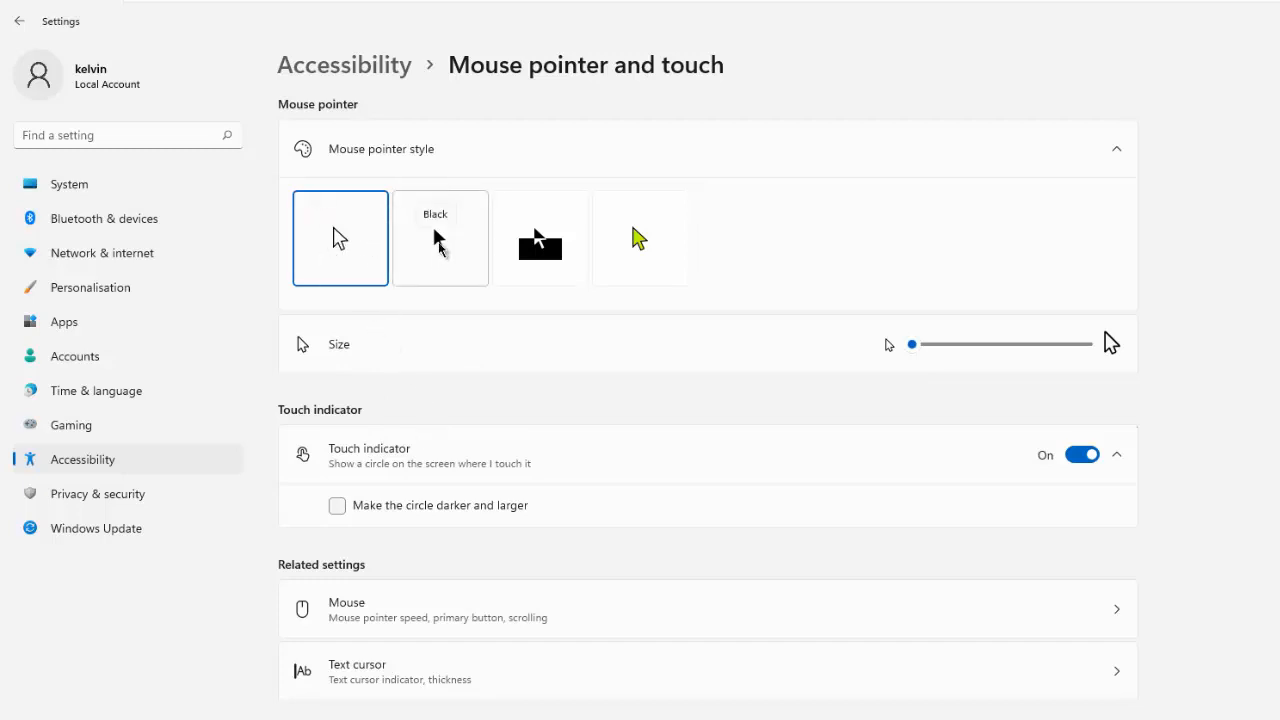
pyautogui.click(443, 252)
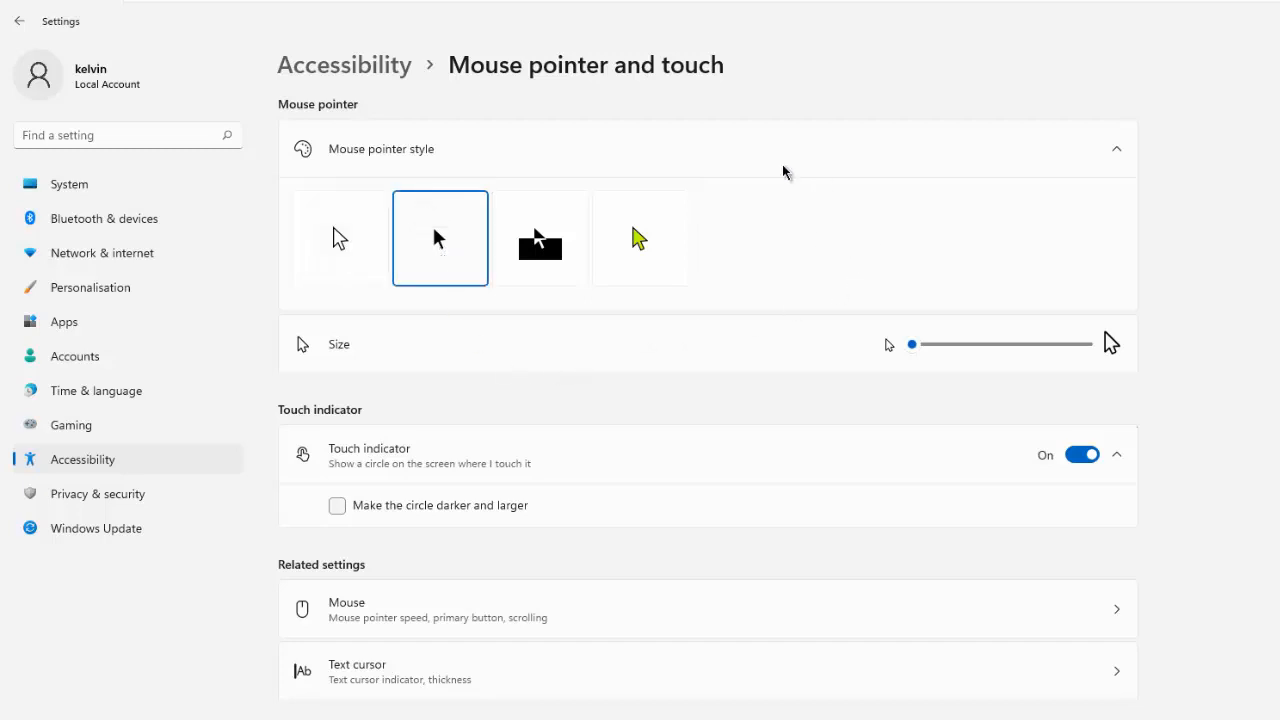
pyautogui.click(560, 272)
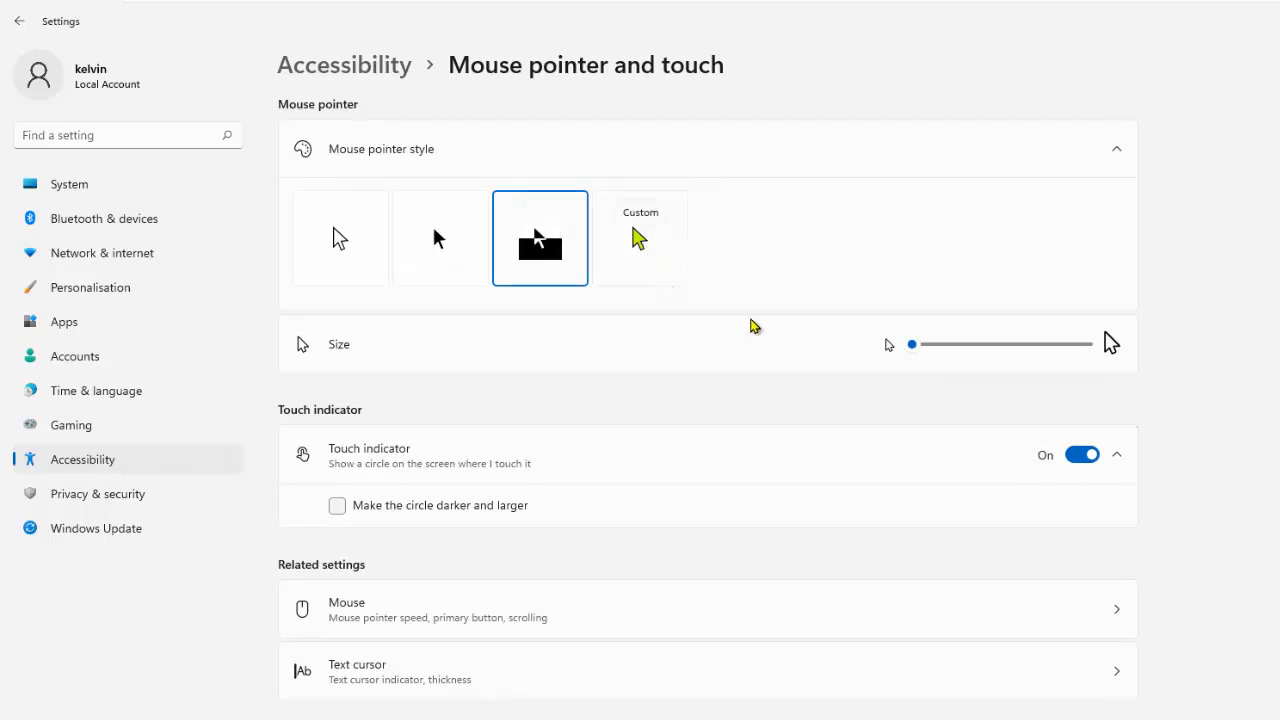
# - Select the Custom mouse pointer style, and try the blue, turquoise and yellow recommended colours
pyautogui.click(640, 240)
pyautogui.click(539, 373)
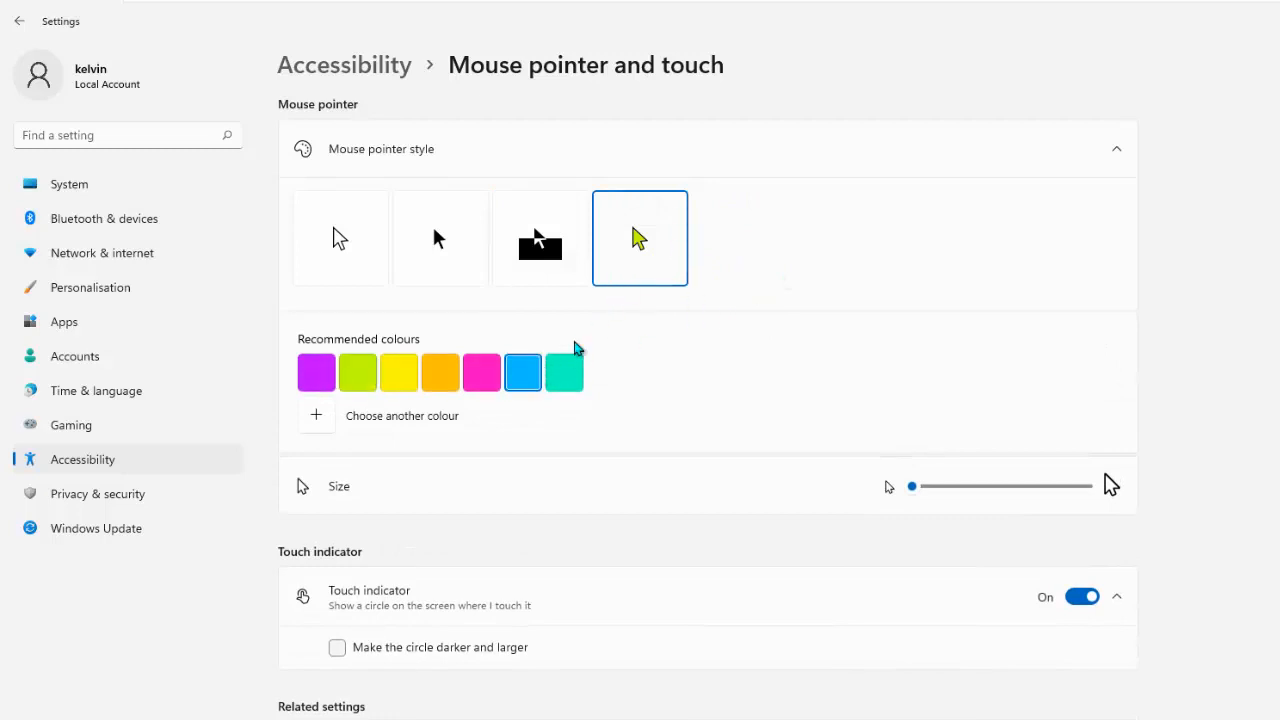
pyautogui.click(570, 374)
pyautogui.click(402, 384)
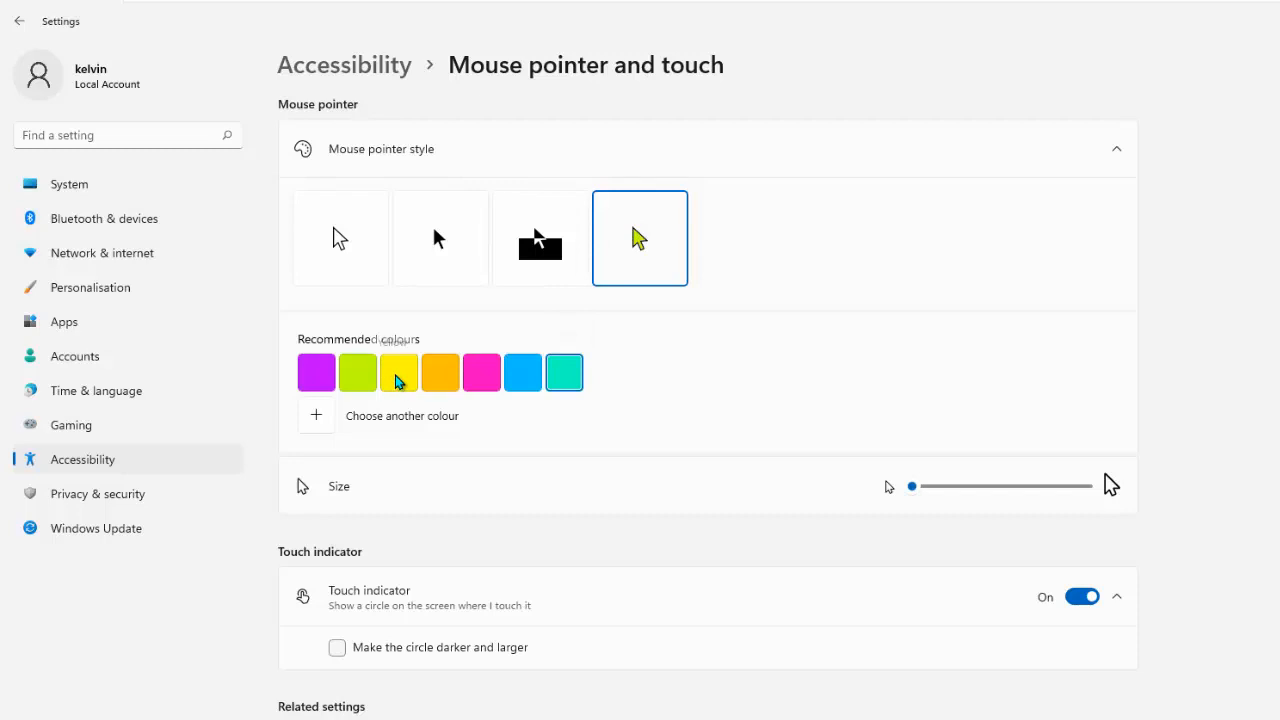
# - Choose another pointer colour, trying pink and red before applying a custom light orange
pyautogui.click(339, 419)
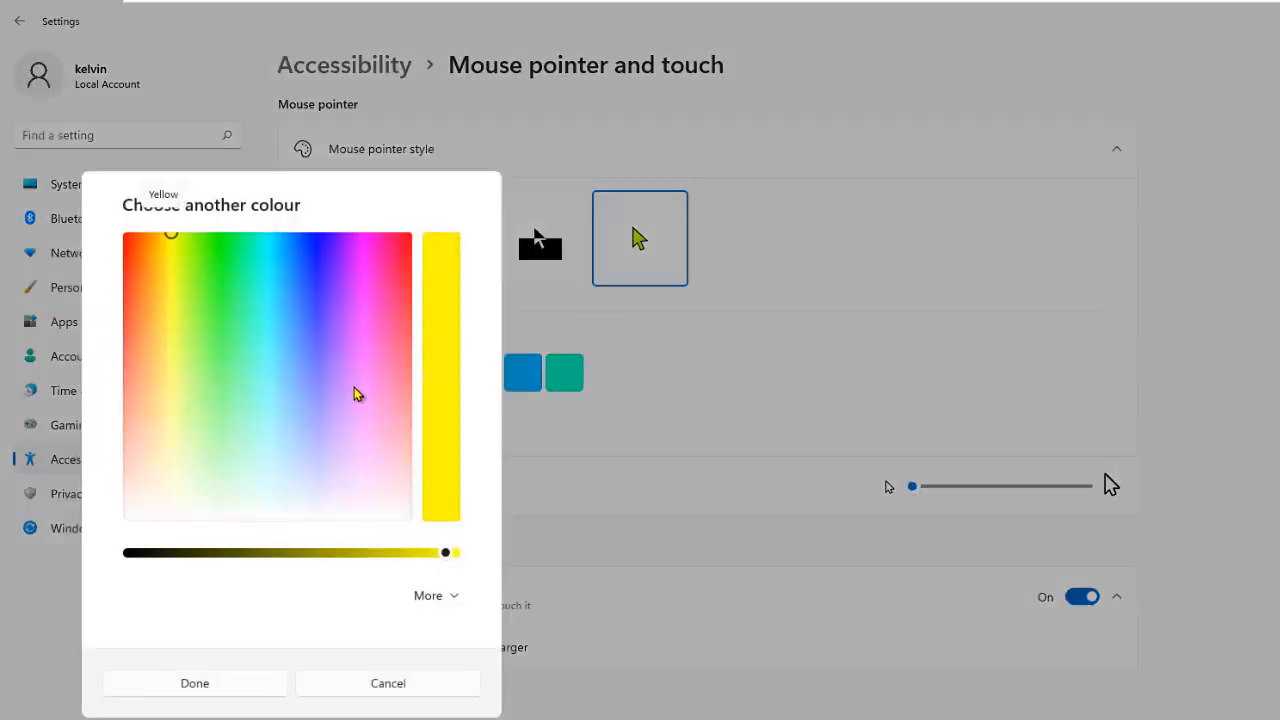
pyautogui.click(377, 296)
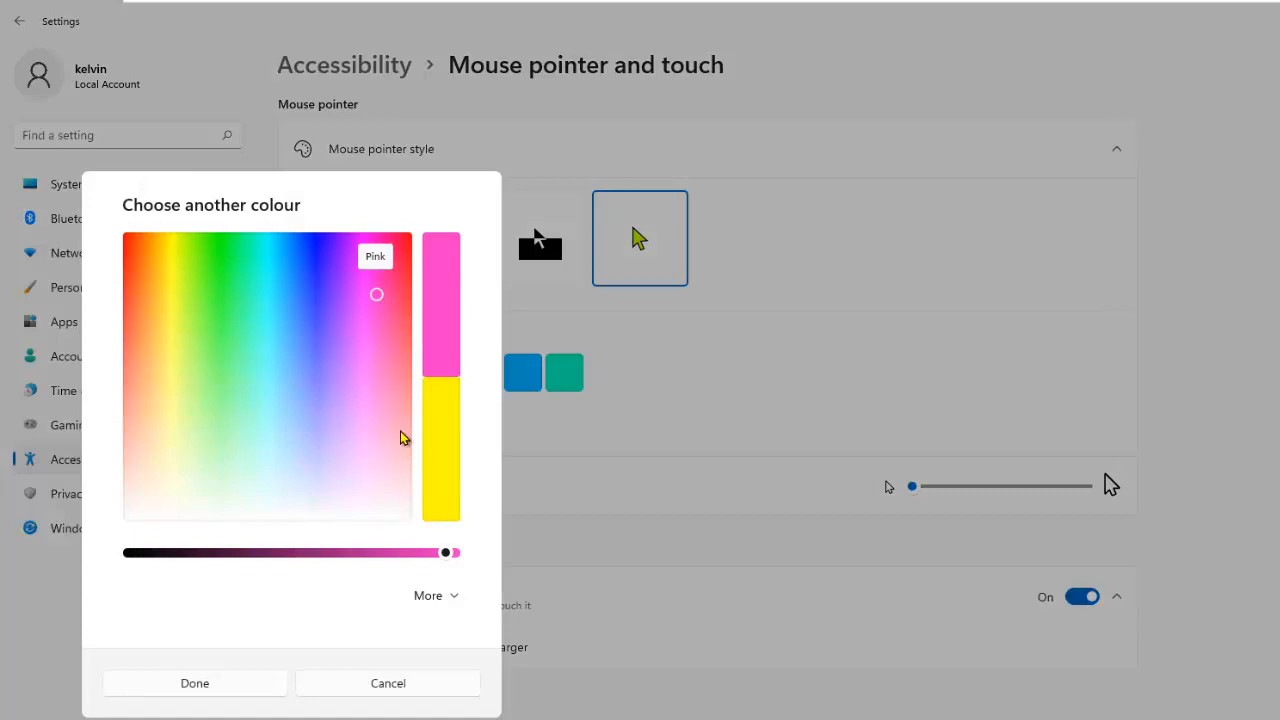
pyautogui.moveTo(400, 372); pyautogui.dragTo(403, 248)
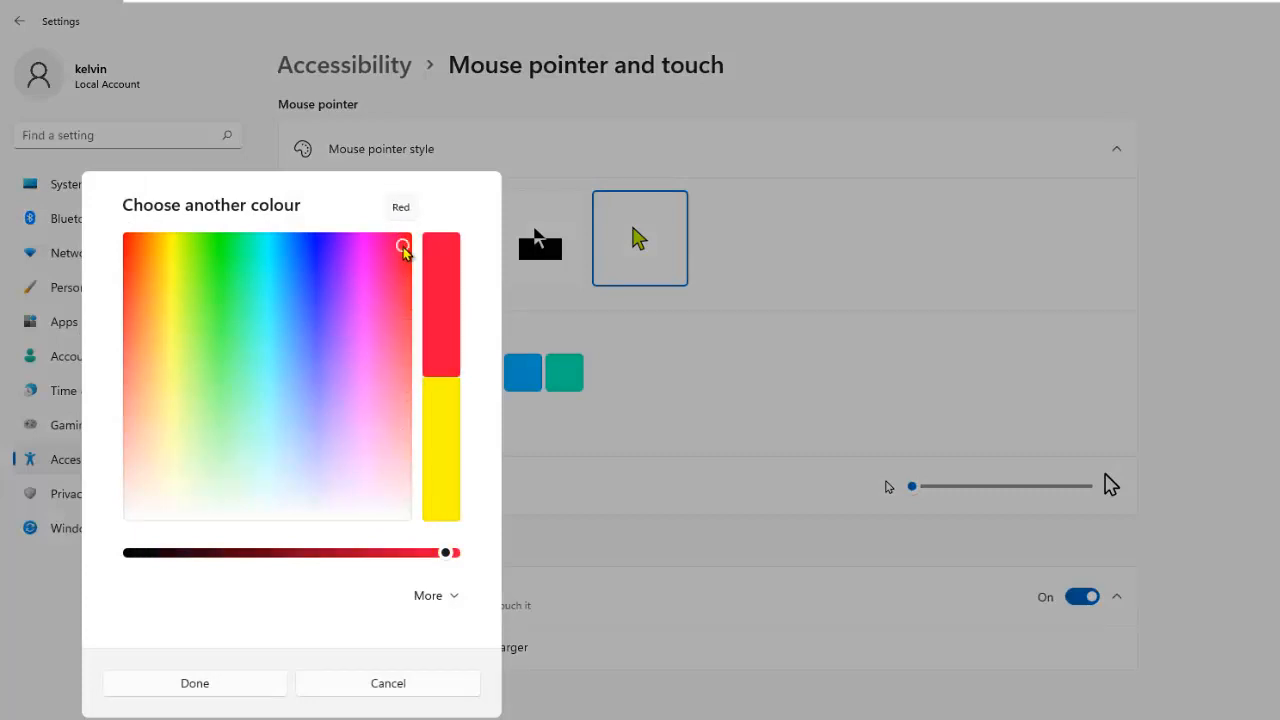
pyautogui.click(355, 307)
pyautogui.moveTo(359, 340); pyautogui.dragTo(152, 380)
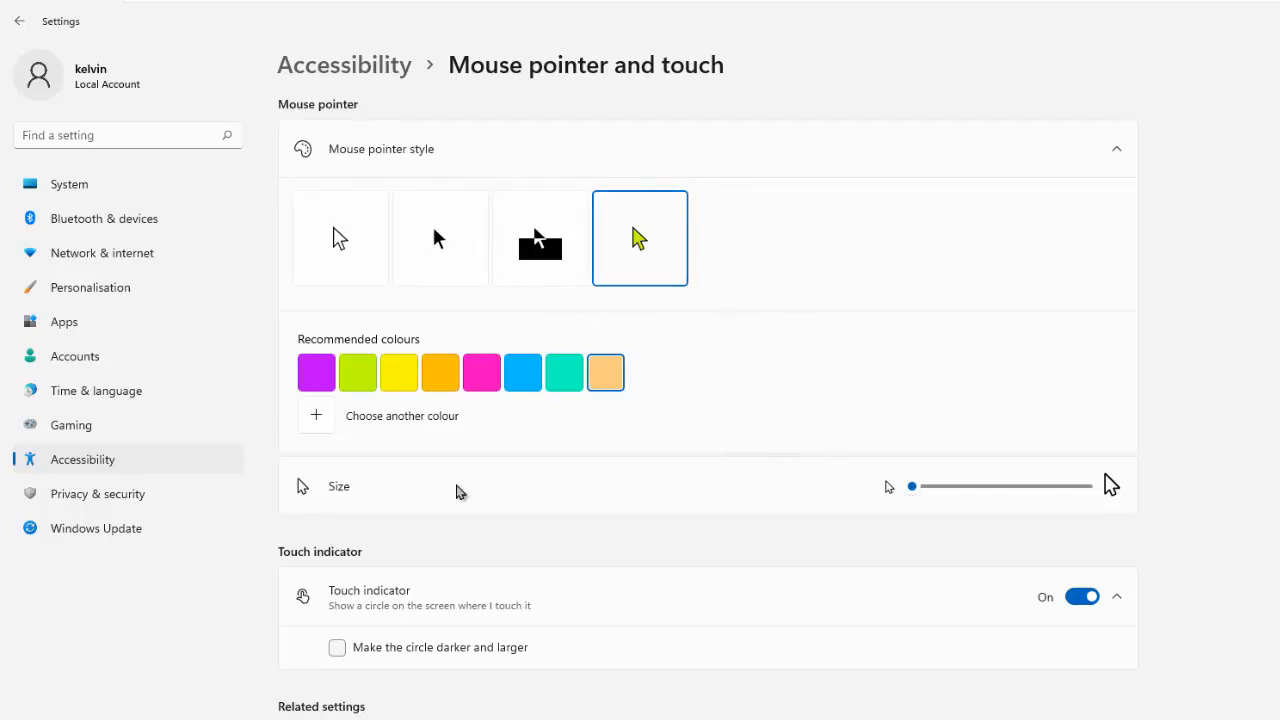
# - Try the mouse pointer size at its maximum and slightly enlarged, and return it to size 1
pyautogui.moveTo(918, 496); pyautogui.dragTo(1097, 480)
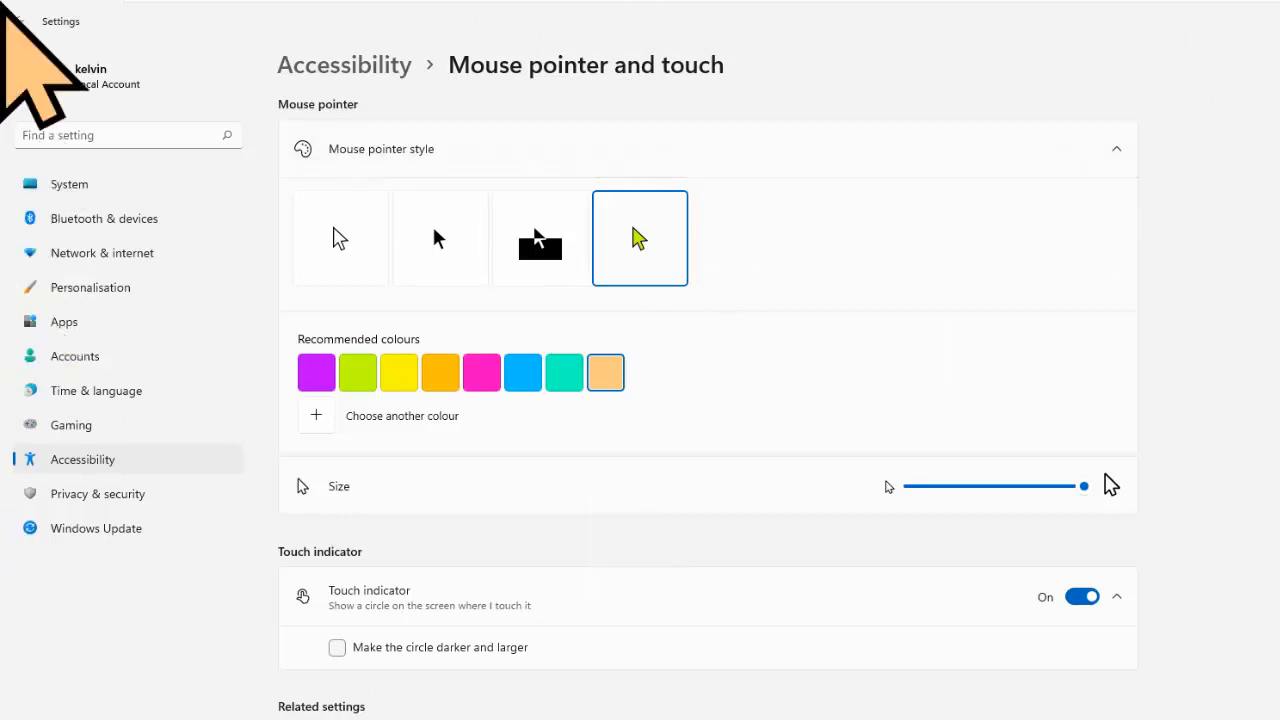
pyautogui.press('Home')
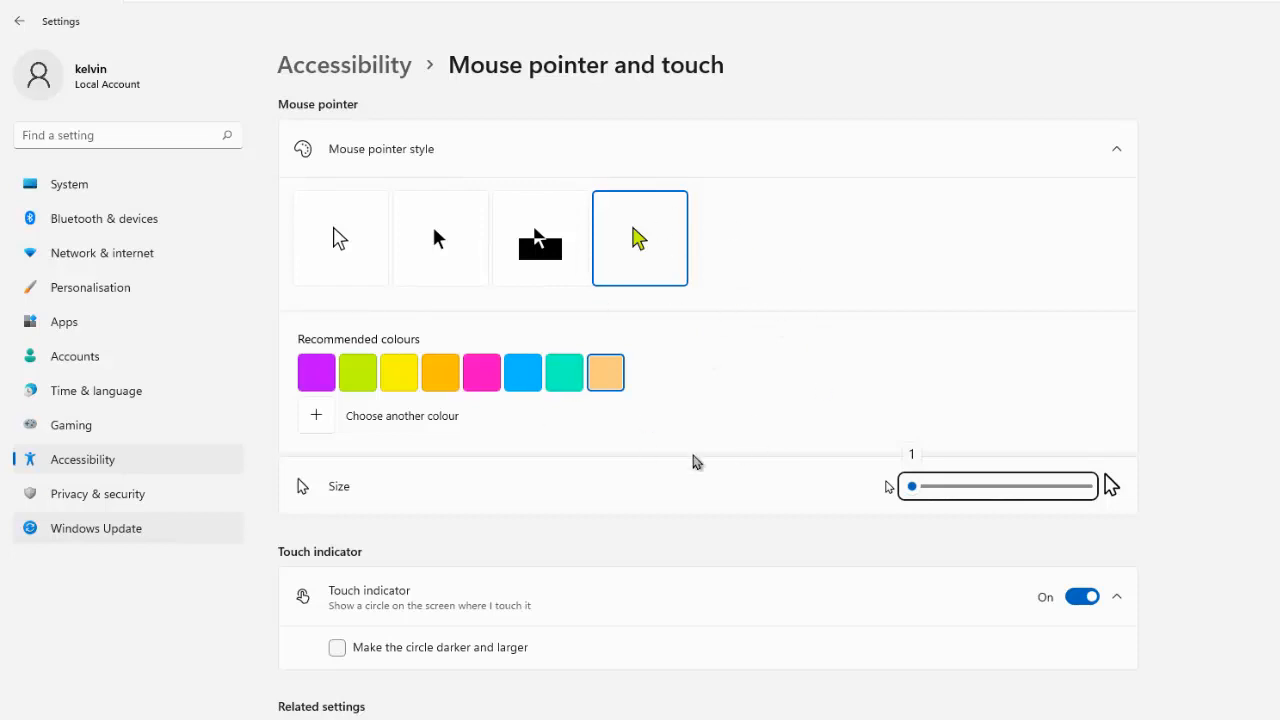
pyautogui.click(927, 487)
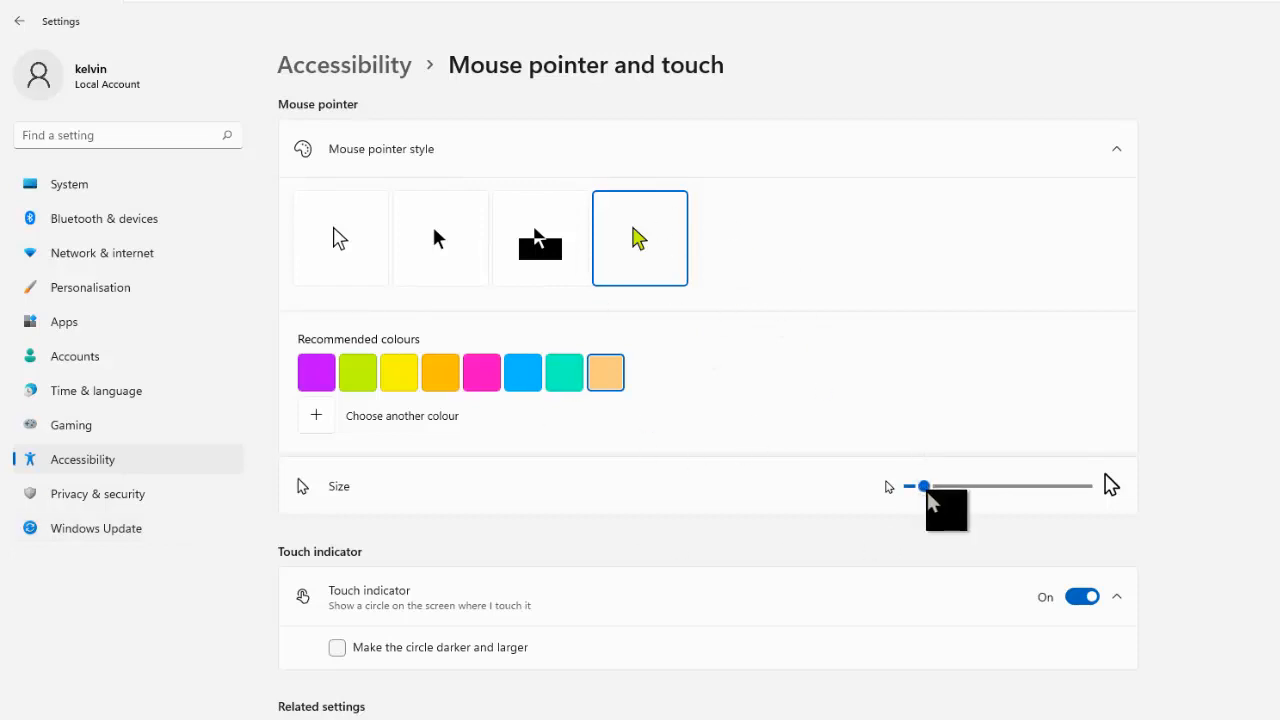
pyautogui.moveTo(930, 490)
pyautogui.mouseDown()
pyautogui.moveTo(946, 489)
pyautogui.moveTo(917, 488)
pyautogui.mouseUp()
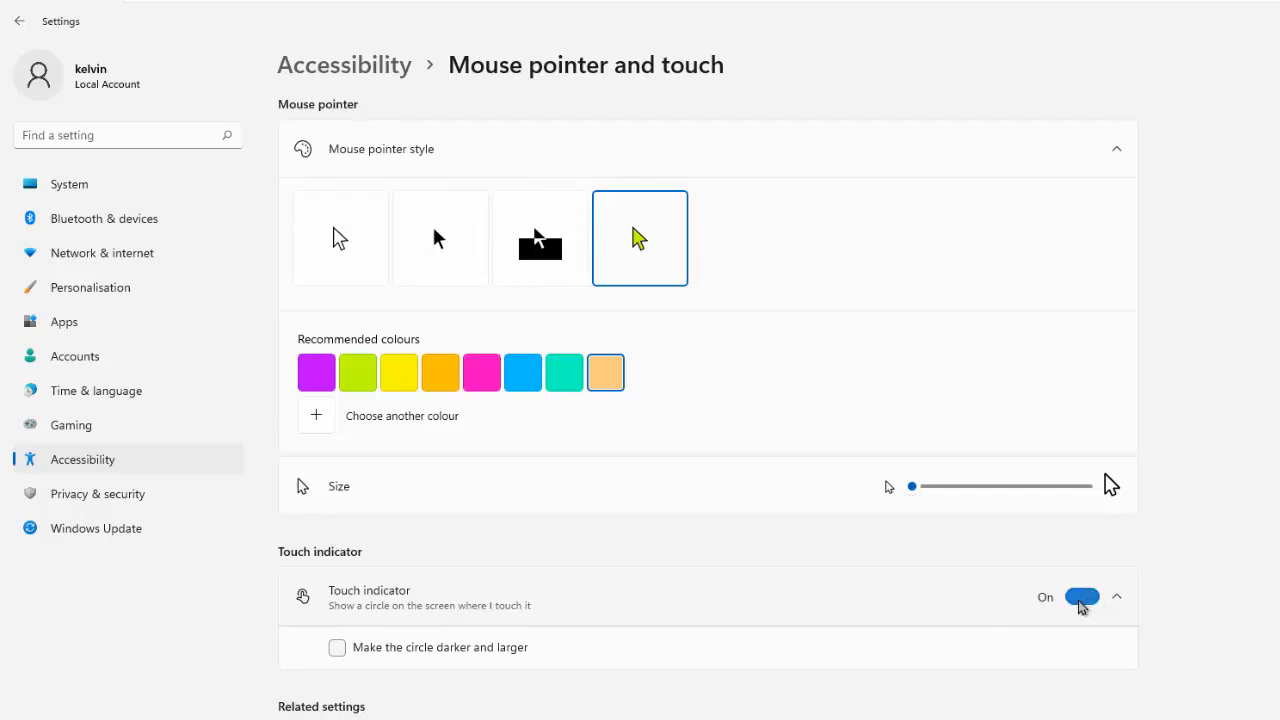
# - Turn the touch indicator off and on again, and try the darker and larger circle option before clearing it
pyautogui.click(1075, 600)
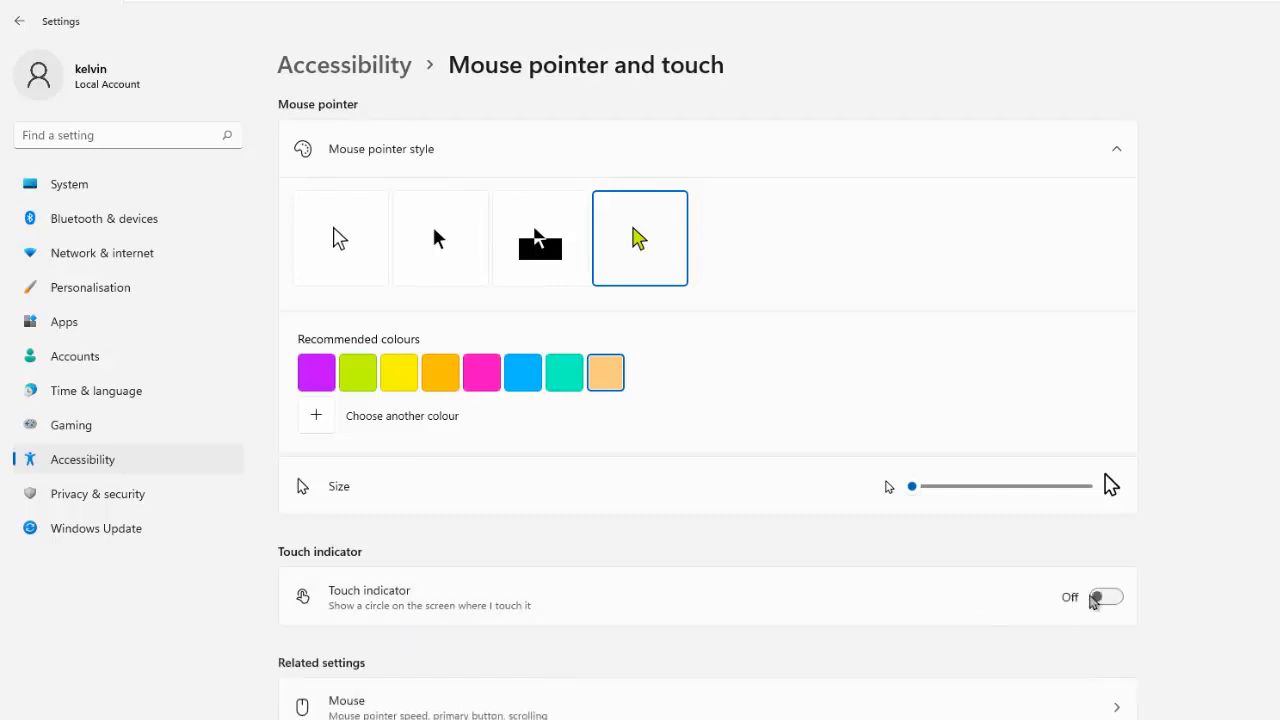
pyautogui.click(609, 607)
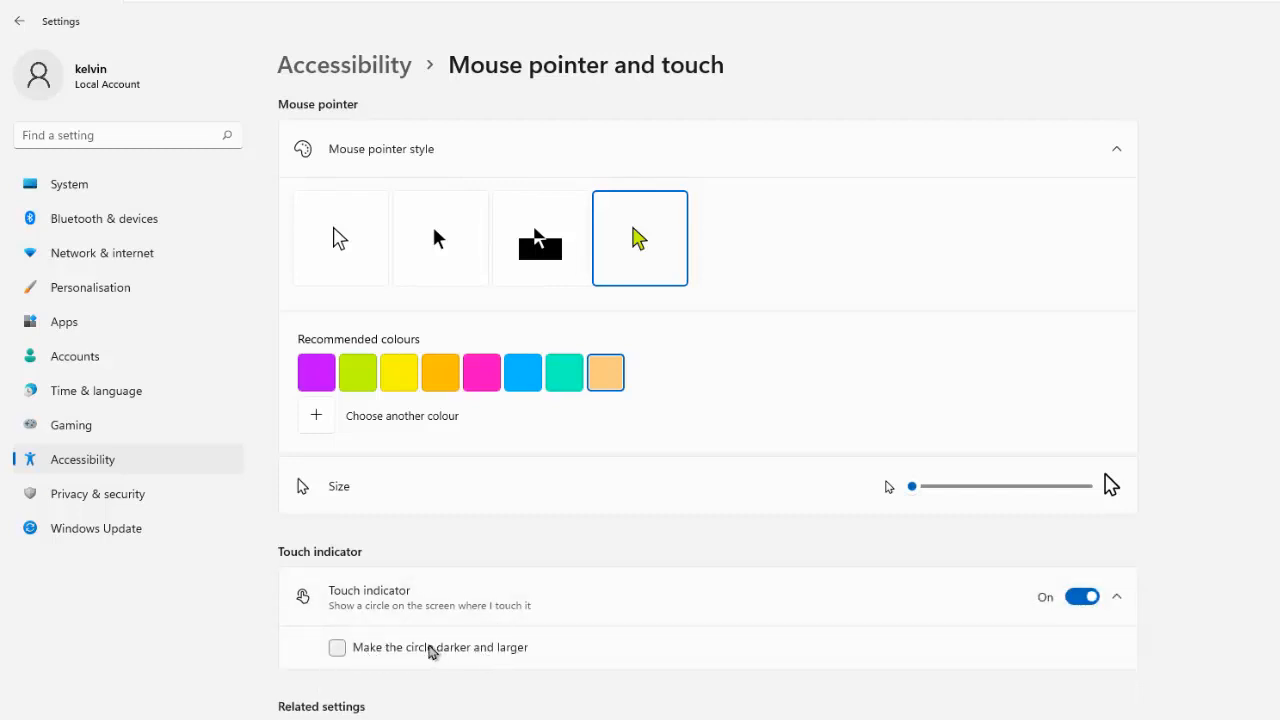
pyautogui.click(338, 647)
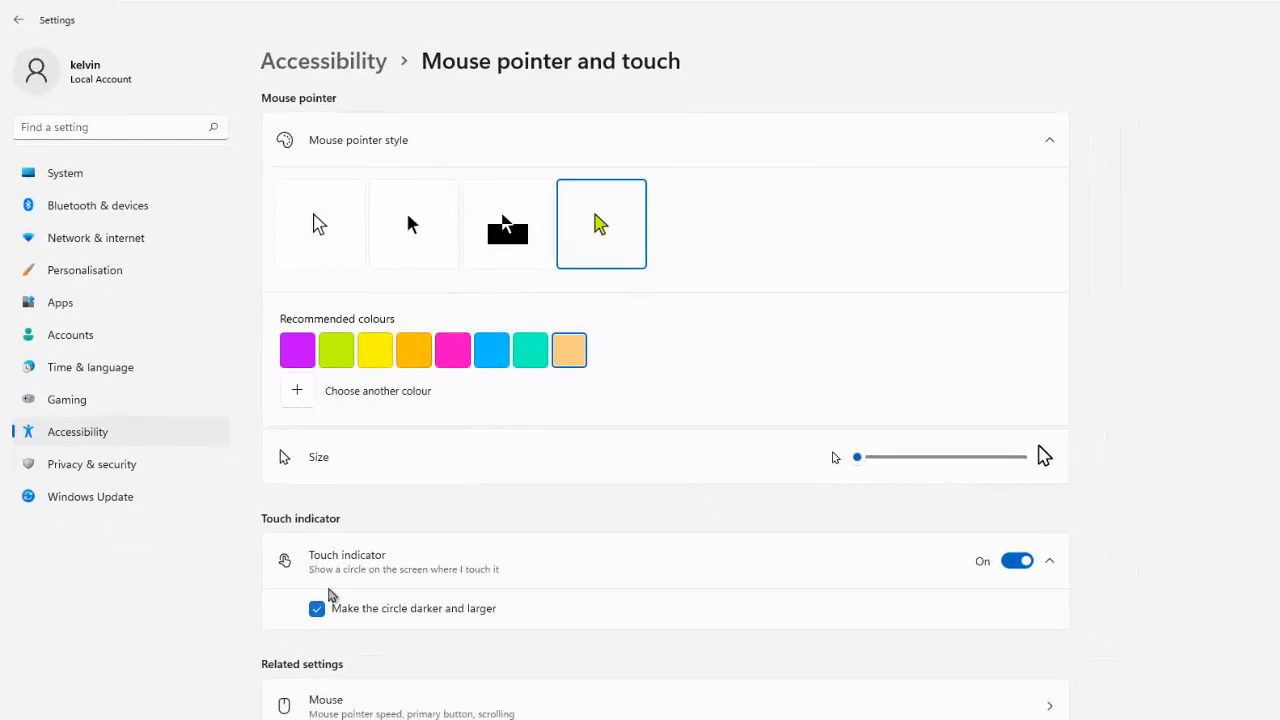
pyautogui.click(299, 574)
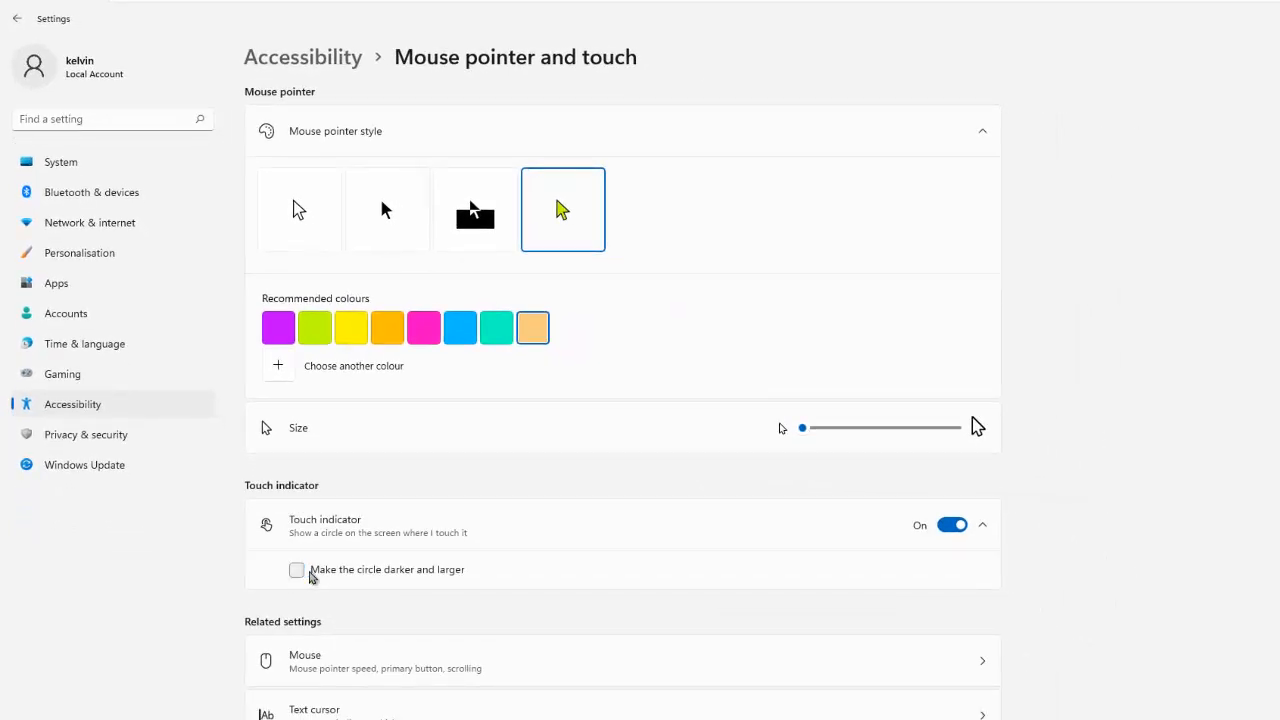
# - Open the related Mouse settings page and check the mouse pointer speed
pyautogui.scroll(-1, 354, 594)
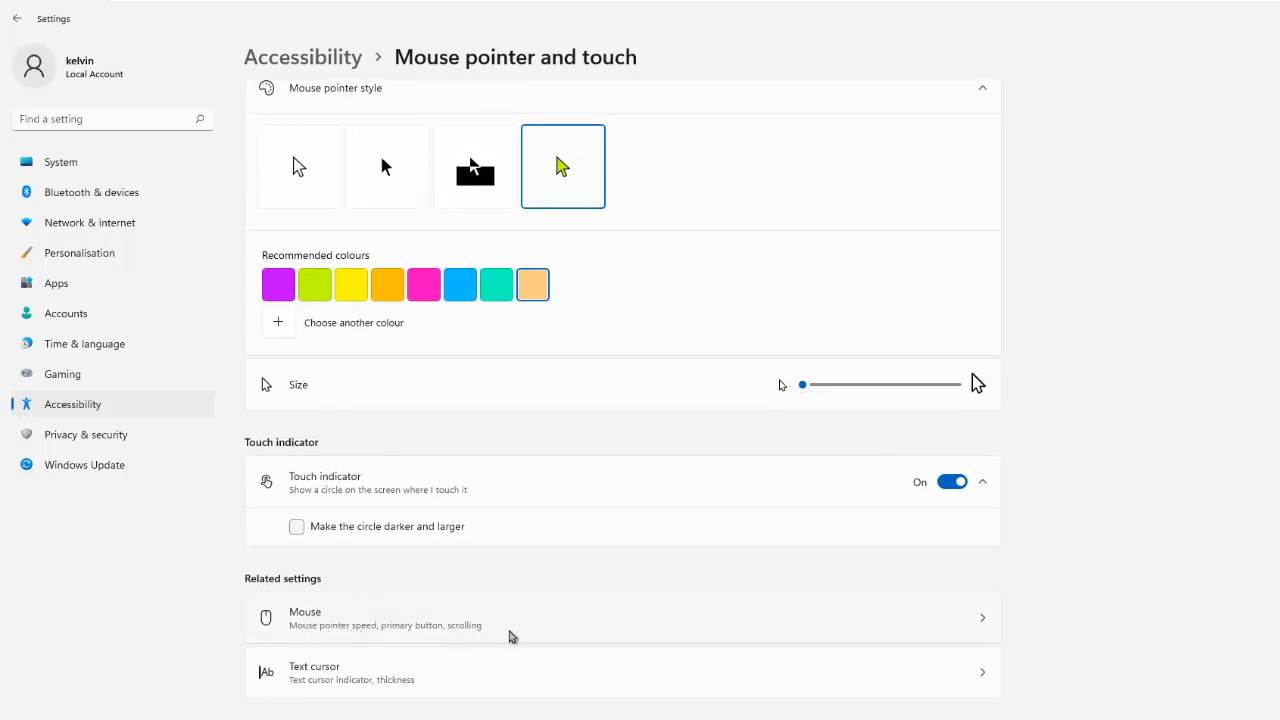
pyautogui.click(972, 621)
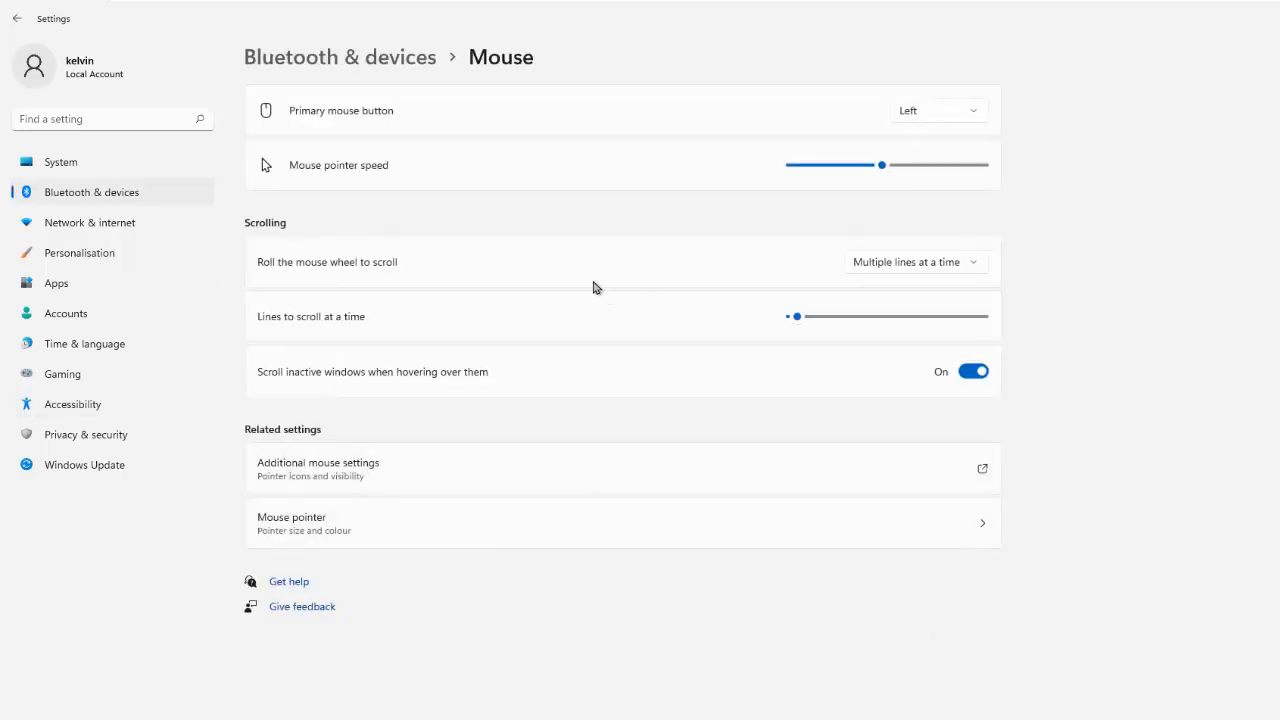
pyautogui.click(884, 171)
# - Set the primary mouse button to Right, and test the swapped buttons on the Start button
pyautogui.click(978, 106)
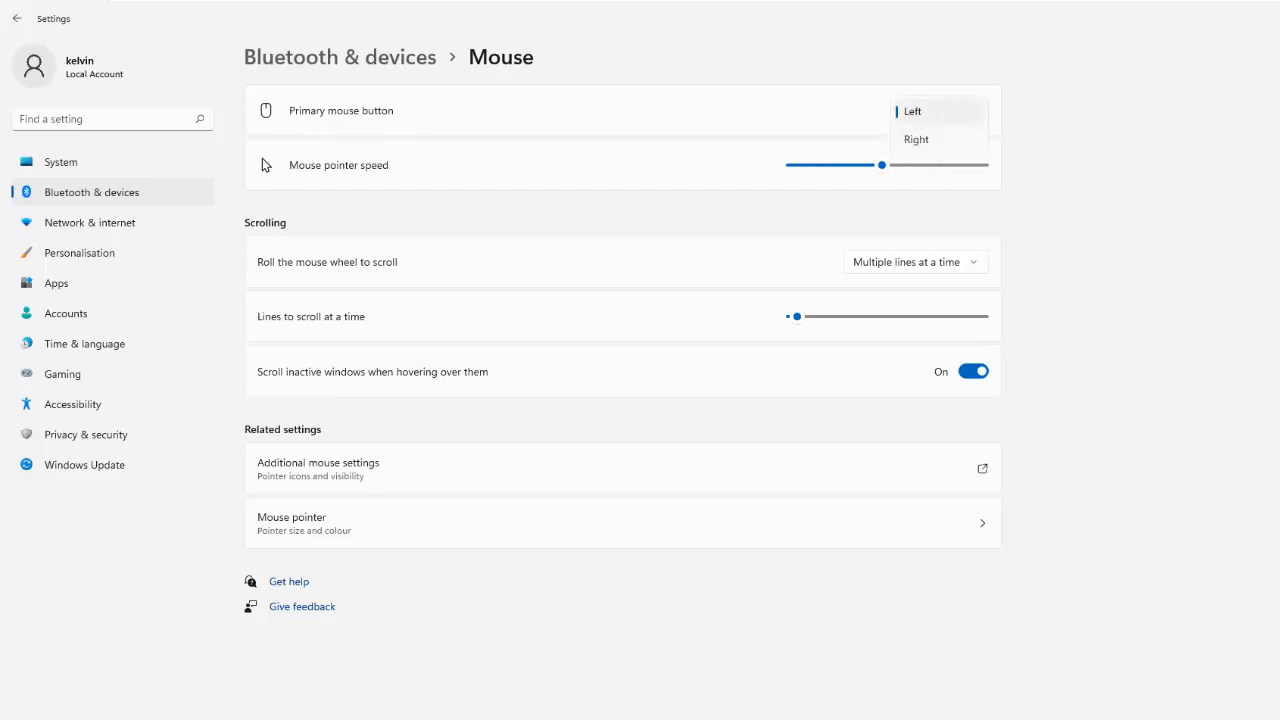
pyautogui.press('super+x')
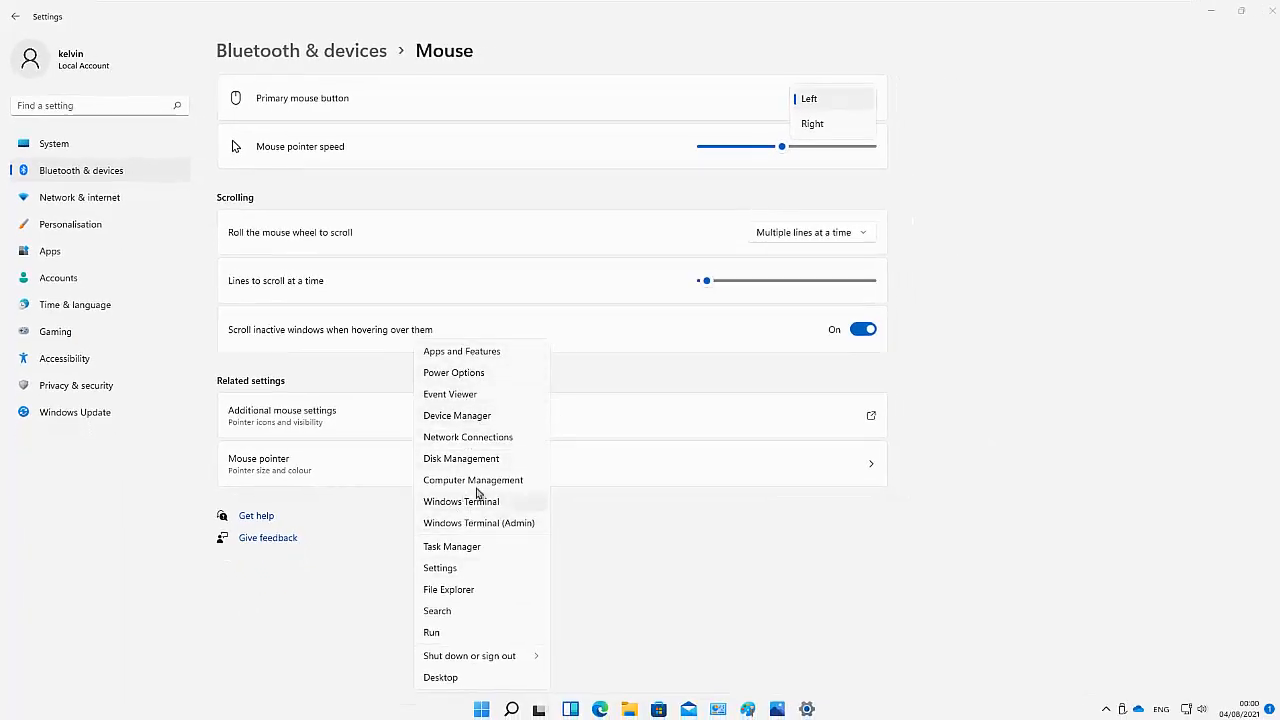
pyautogui.click(812, 124)
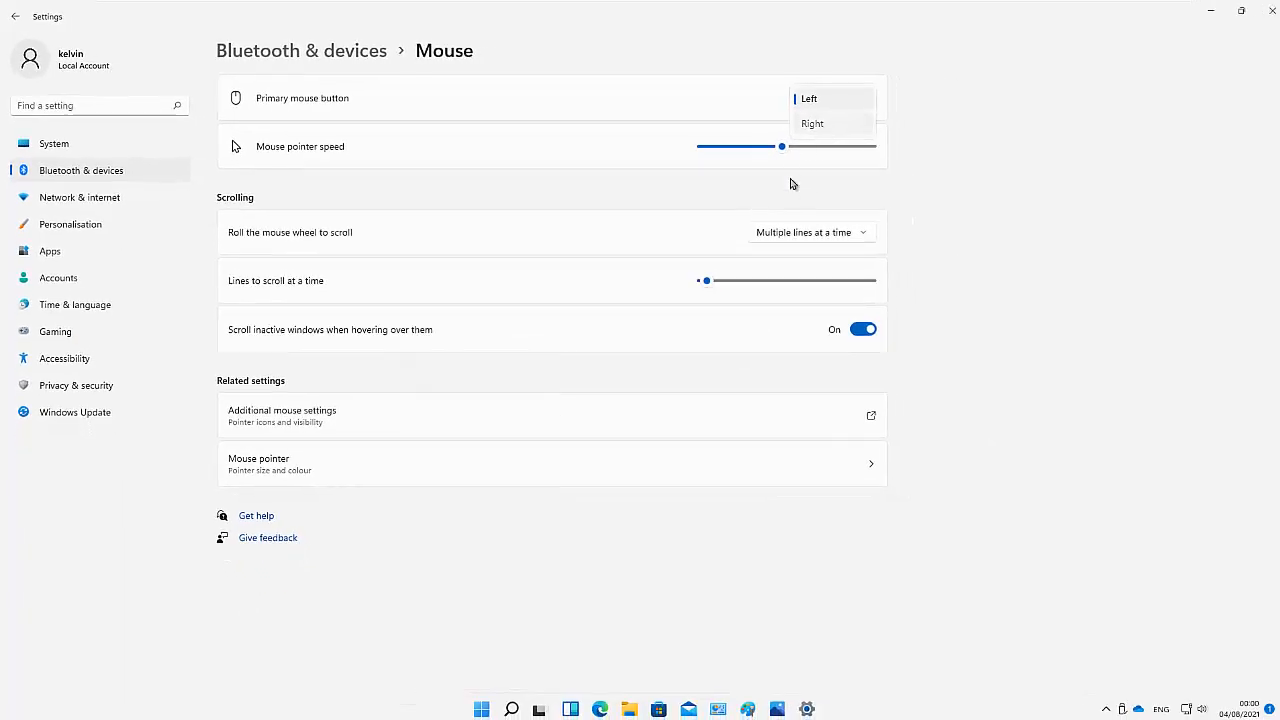
pyautogui.click(488, 709)
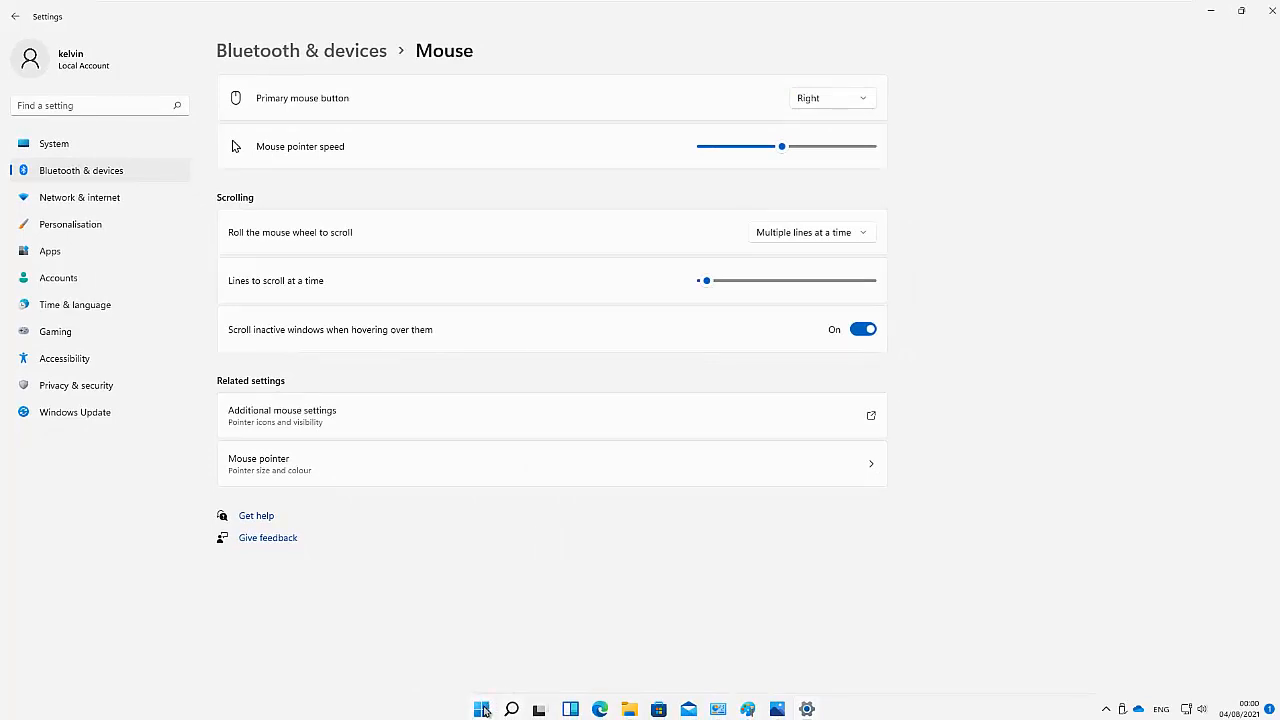
pyautogui.click(483, 710)
pyautogui.click(482, 709)
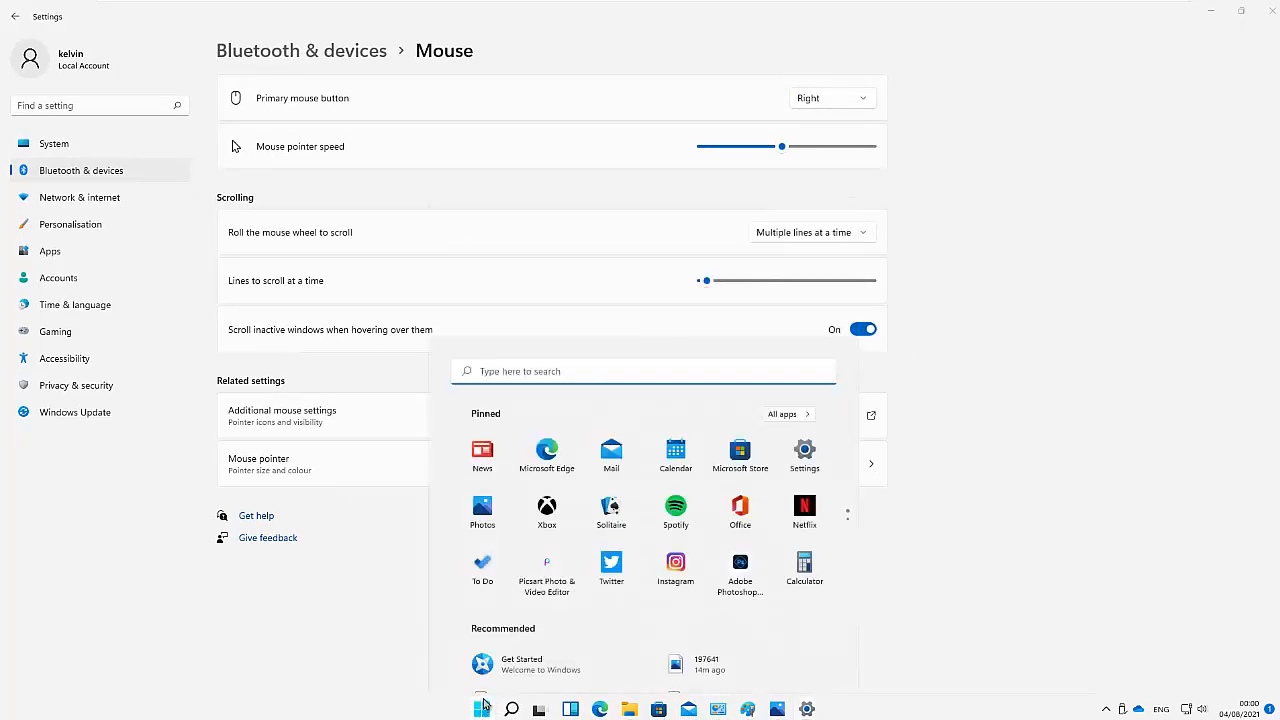
# - Set the primary mouse button back to Left
pyautogui.click(856, 105)
pyautogui.click(848, 100)
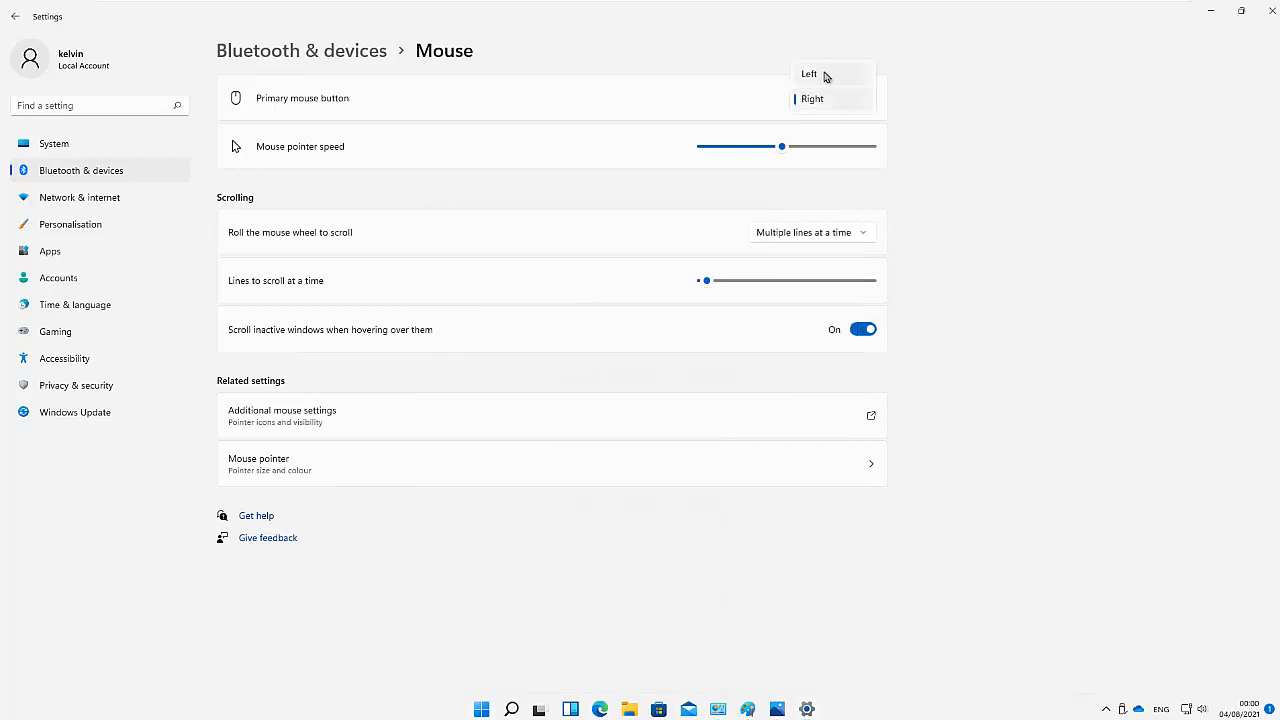
pyautogui.click(826, 76)
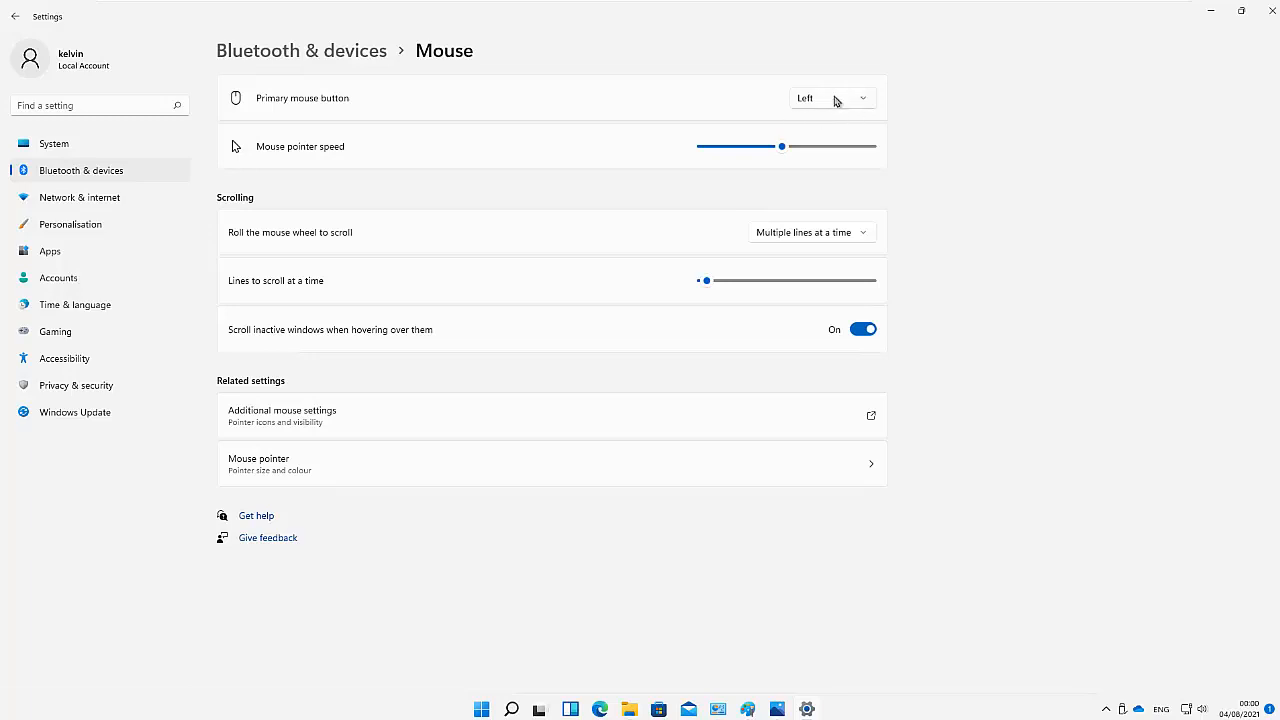
# - View the choices for the primary mouse button and for mouse wheel scrolling, keeping the current selections
pyautogui.click(854, 103)
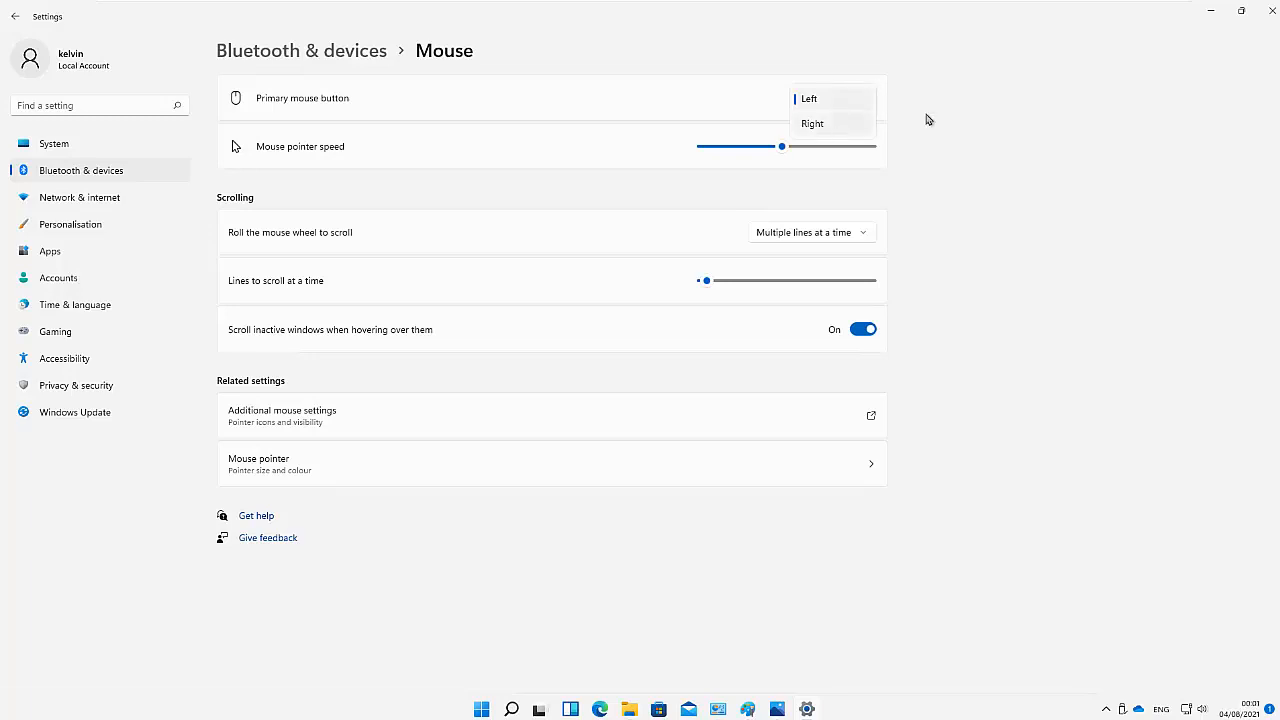
pyautogui.click(981, 119)
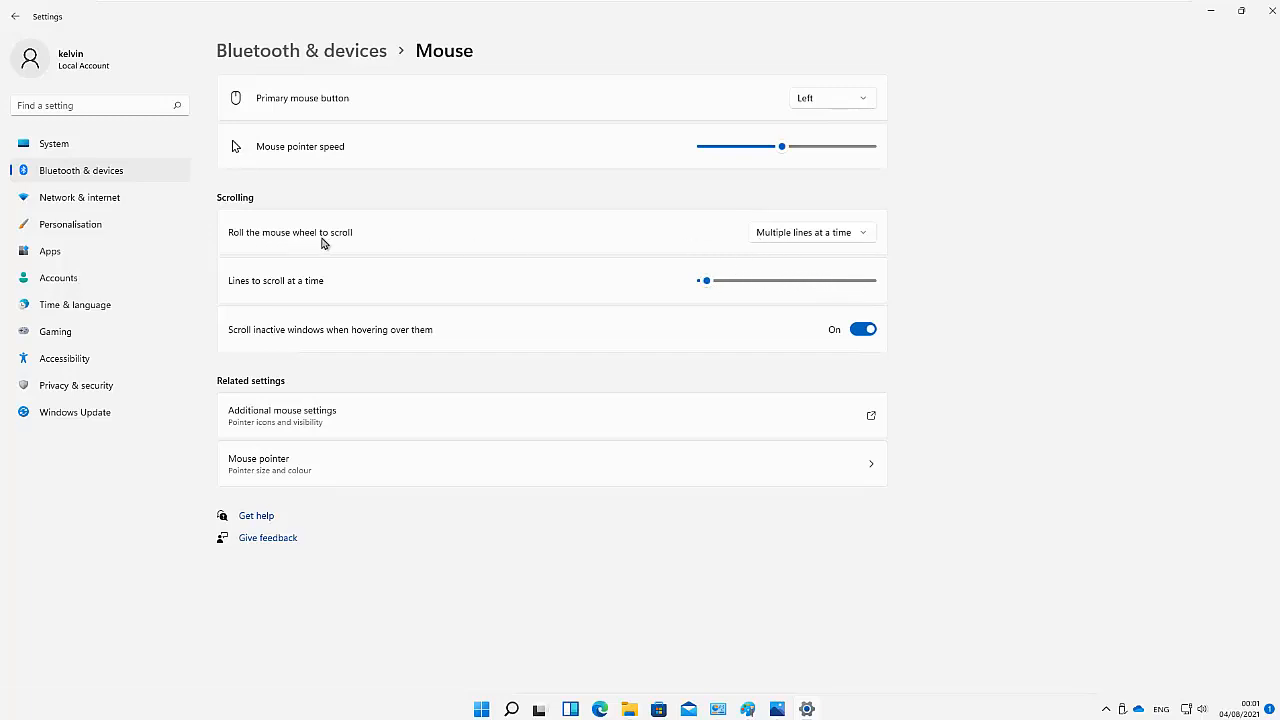
pyautogui.click(831, 242)
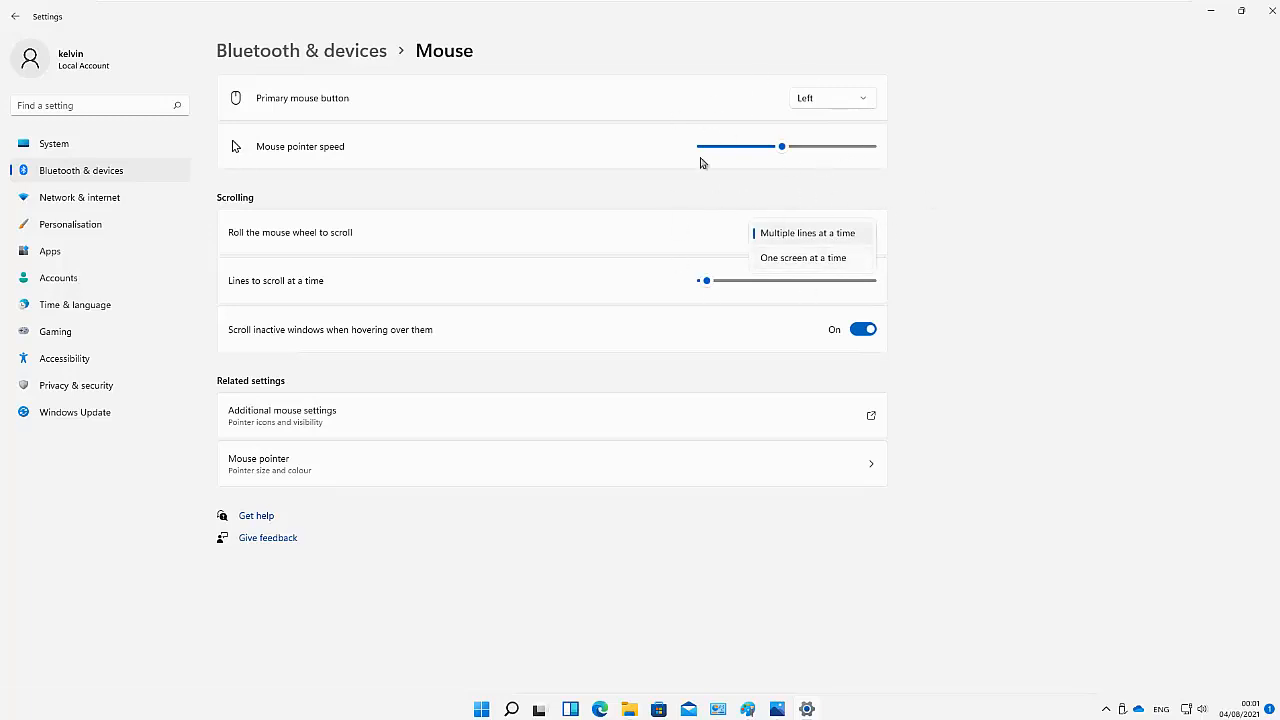
pyautogui.click(950, 233)
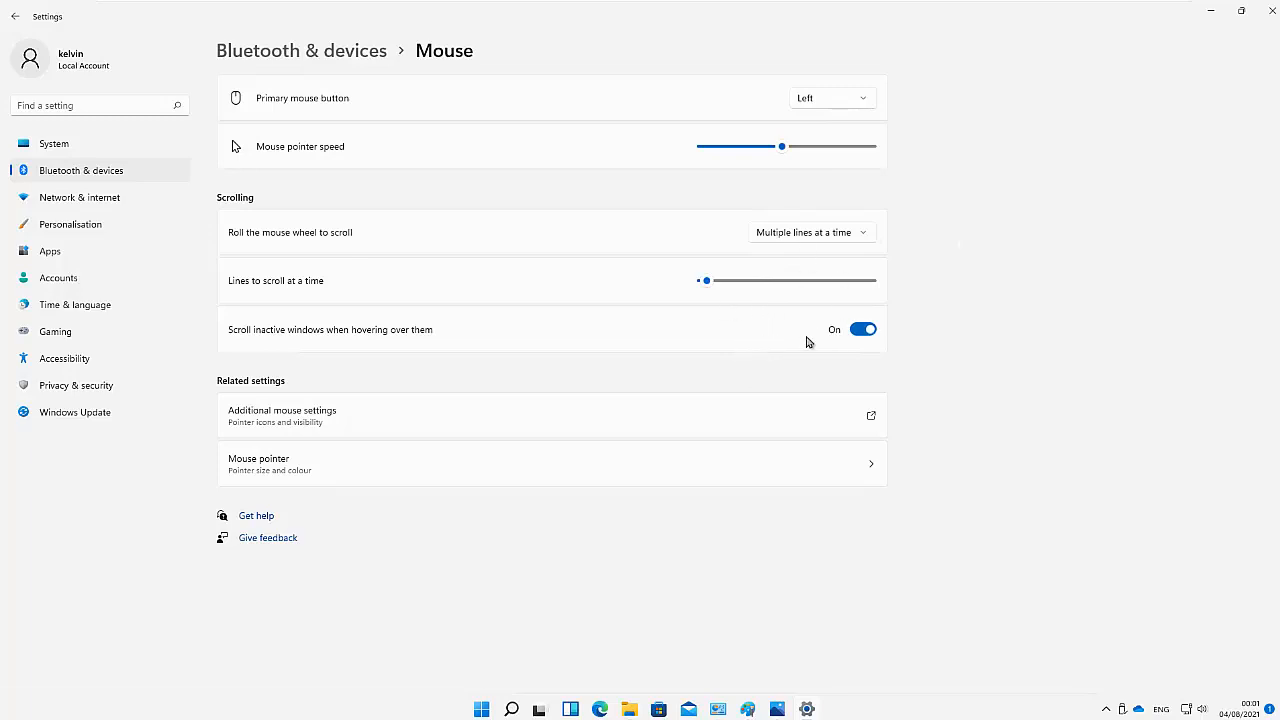
# - Open the additional mouse settings, and try the option to switch primary and secondary buttons before clearing it
pyautogui.click(285, 422)
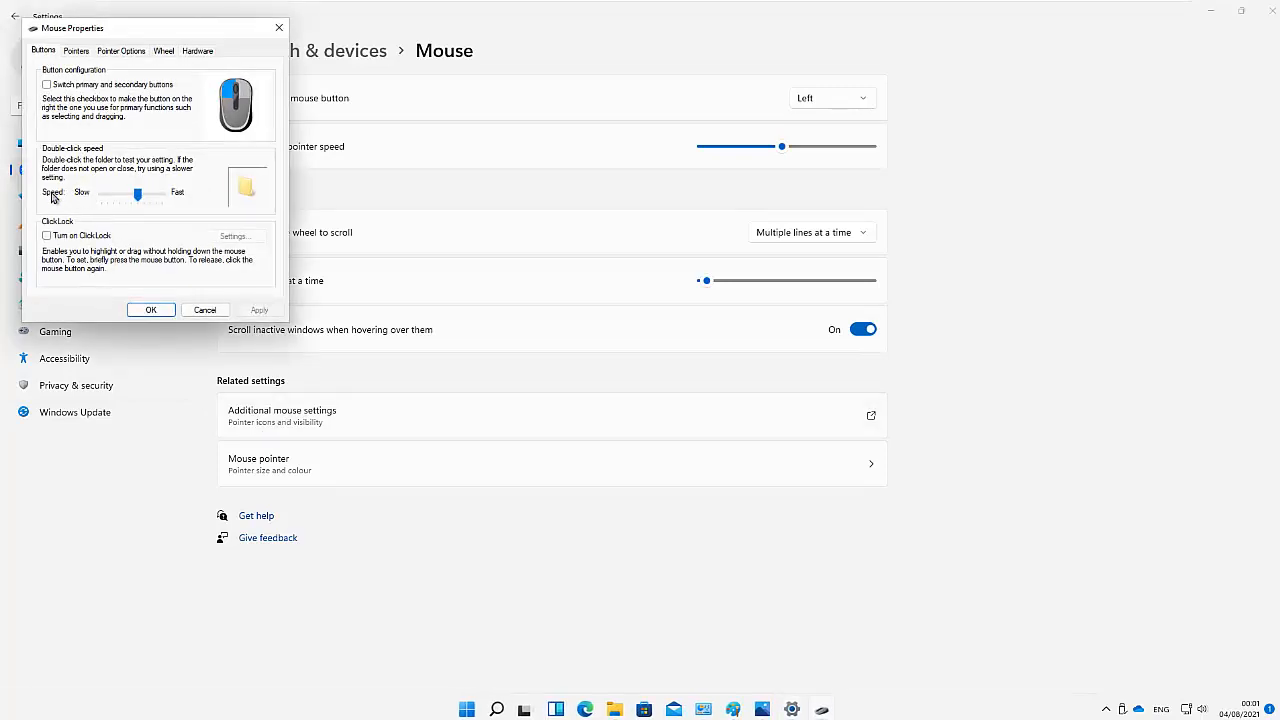
pyautogui.moveTo(140, 197)
pyautogui.mouseDown()
pyautogui.moveTo(152, 199)
pyautogui.moveTo(143, 193)
pyautogui.mouseUp()
pyautogui.click(96, 88)
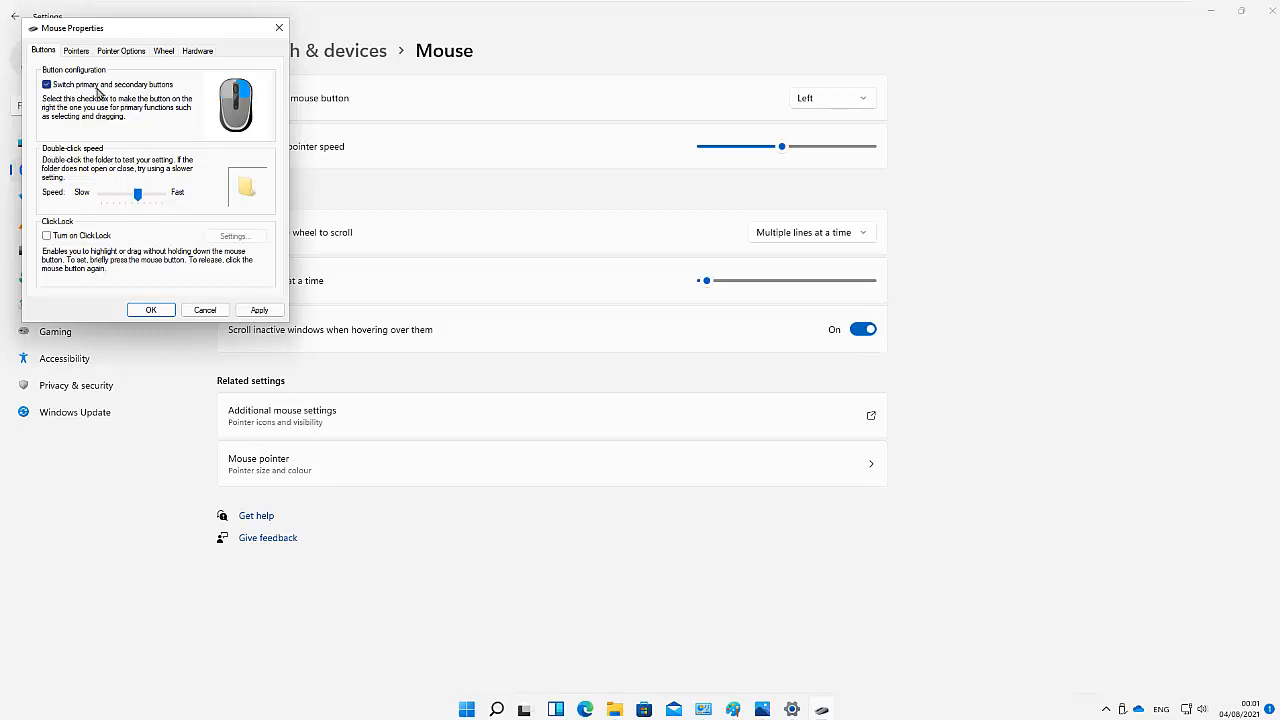
pyautogui.click(47, 86)
# - Look through the pointer scheme list, pointer options and wheel scrolling settings in Mouse Properties
pyautogui.click(80, 54)
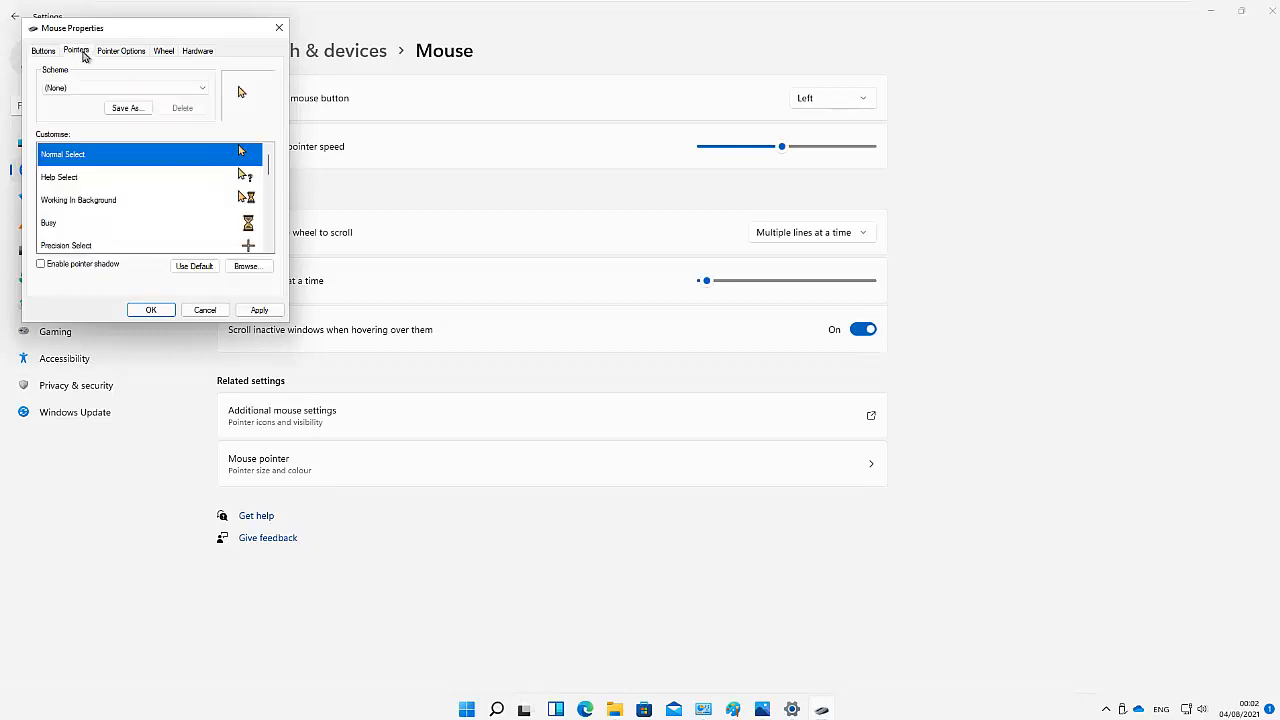
pyautogui.moveTo(268, 176); pyautogui.dragTo(266, 245)
pyautogui.moveTo(270, 188); pyautogui.dragTo(272, 100)
pyautogui.click(125, 55)
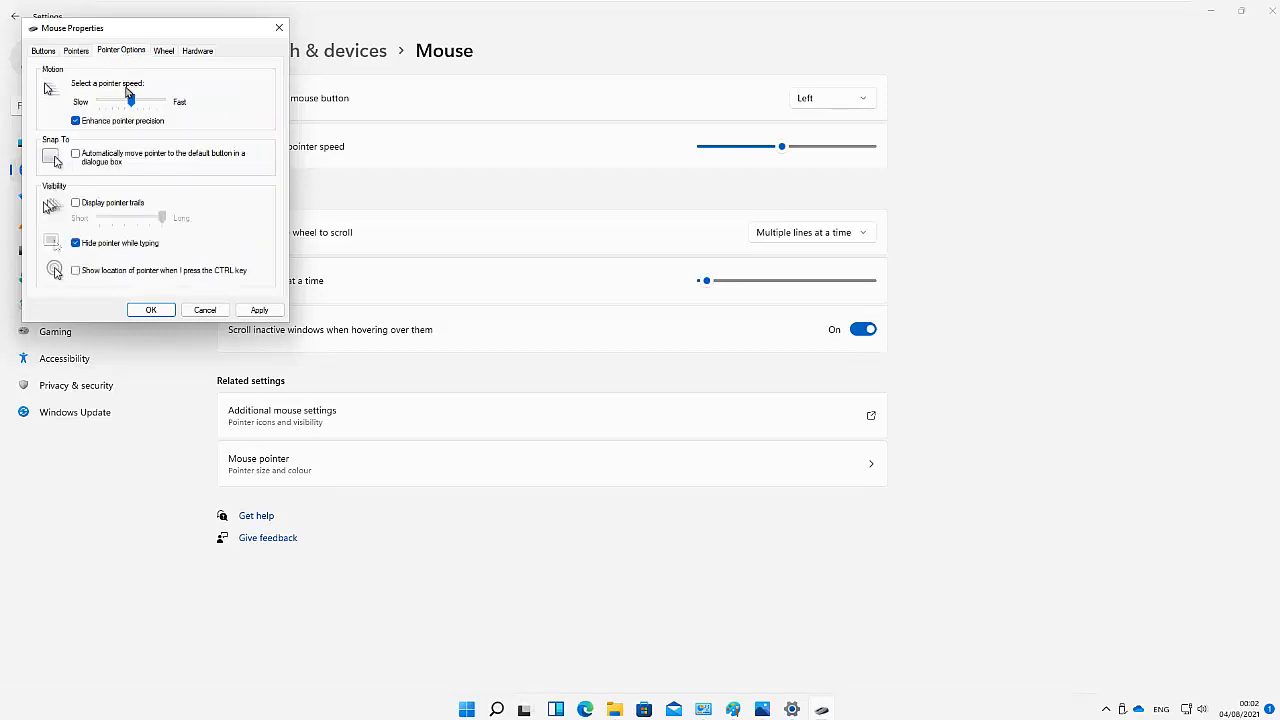
pyautogui.click(170, 54)
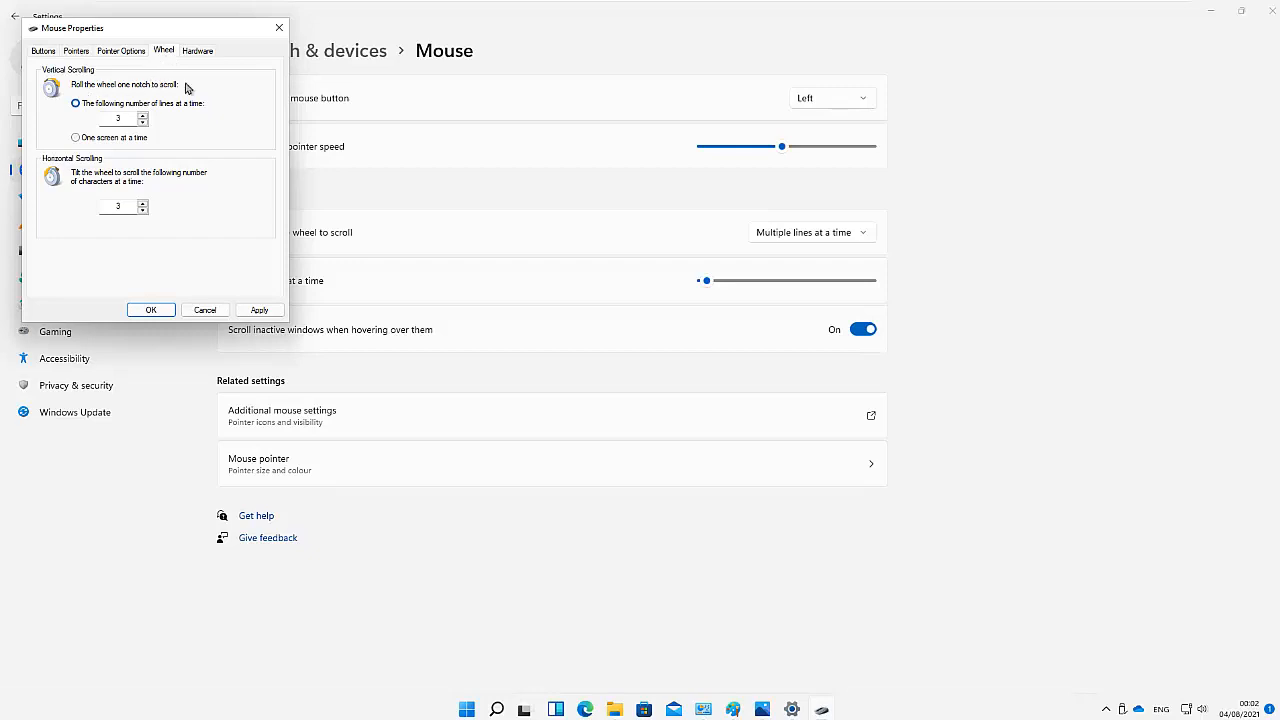
# - Check the pointing devices listed under Hardware in Mouse Properties, and cancel the dialog
pyautogui.click(196, 50)
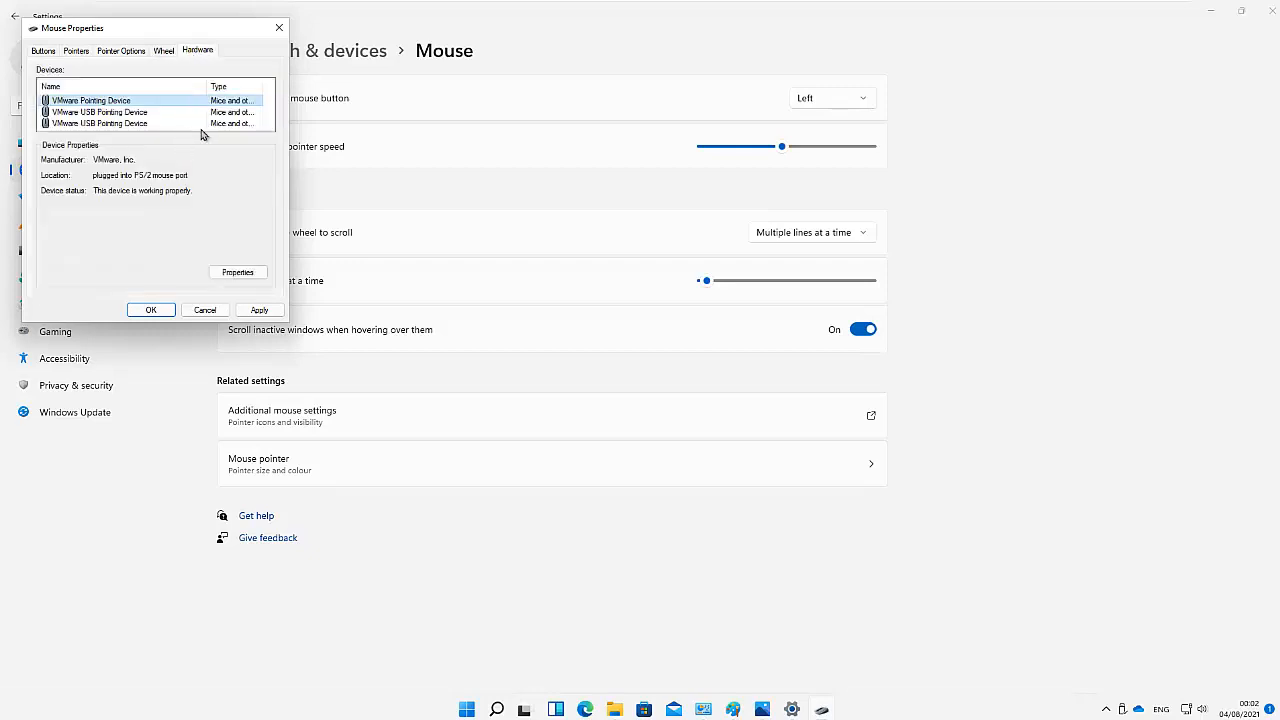
pyautogui.click(205, 310)
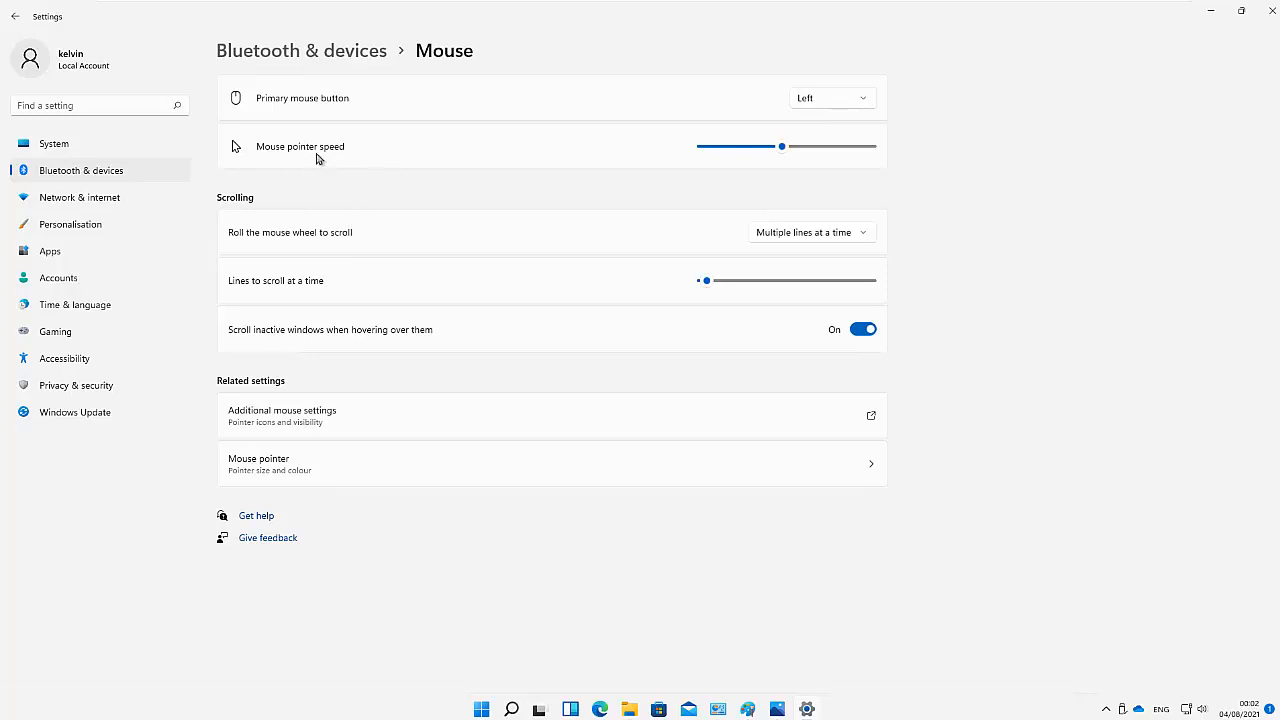
# - Return to the Mouse page by way of Bluetooth & devices and try a slightly lower mouse pointer speed
pyautogui.click(360, 55)
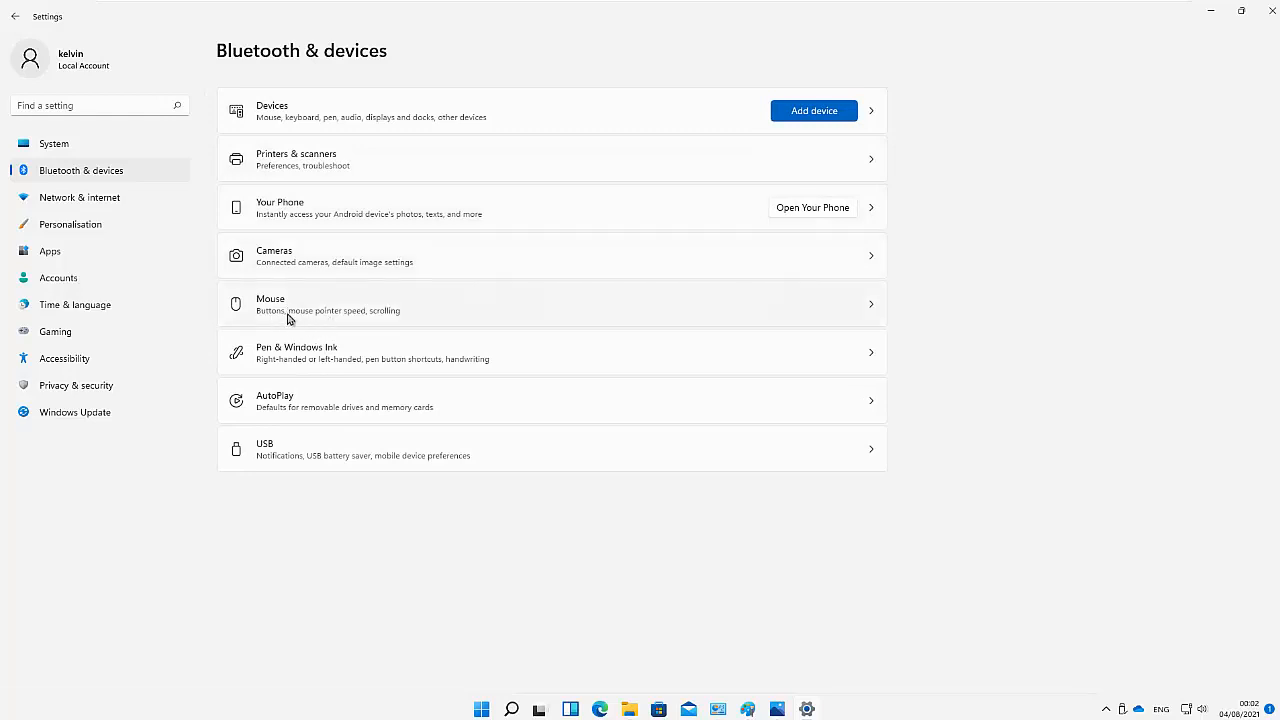
pyautogui.click(288, 317)
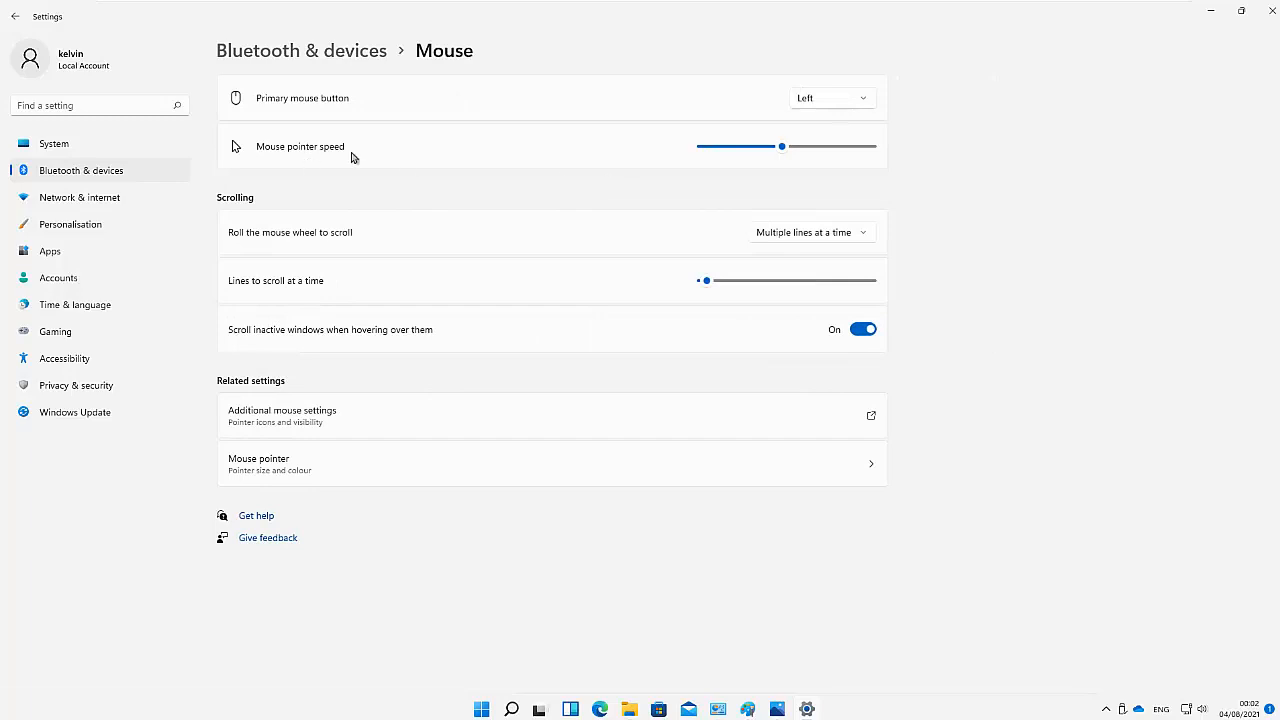
pyautogui.moveTo(782, 150); pyautogui.dragTo(765, 170)
# - Open the Mouse pointer and touch accessibility settings and try the White and Black pointer styles, ending with Black
pyautogui.click(80, 360)
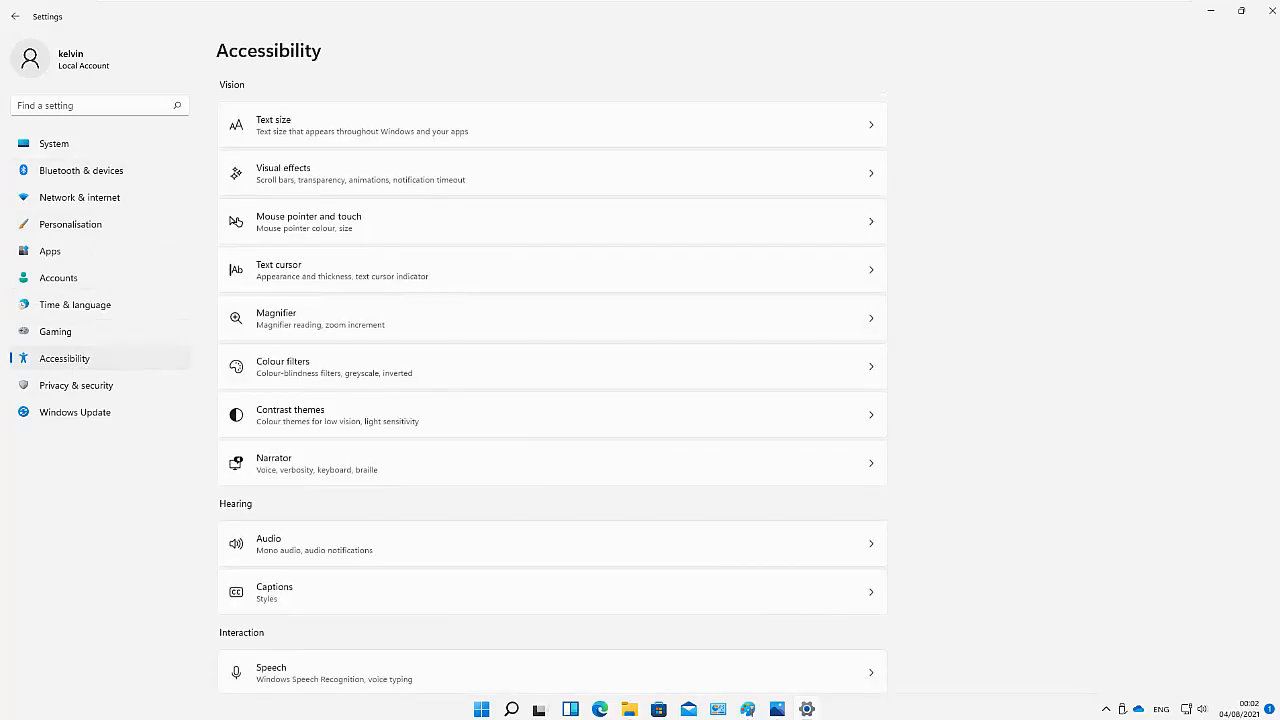
pyautogui.click(323, 226)
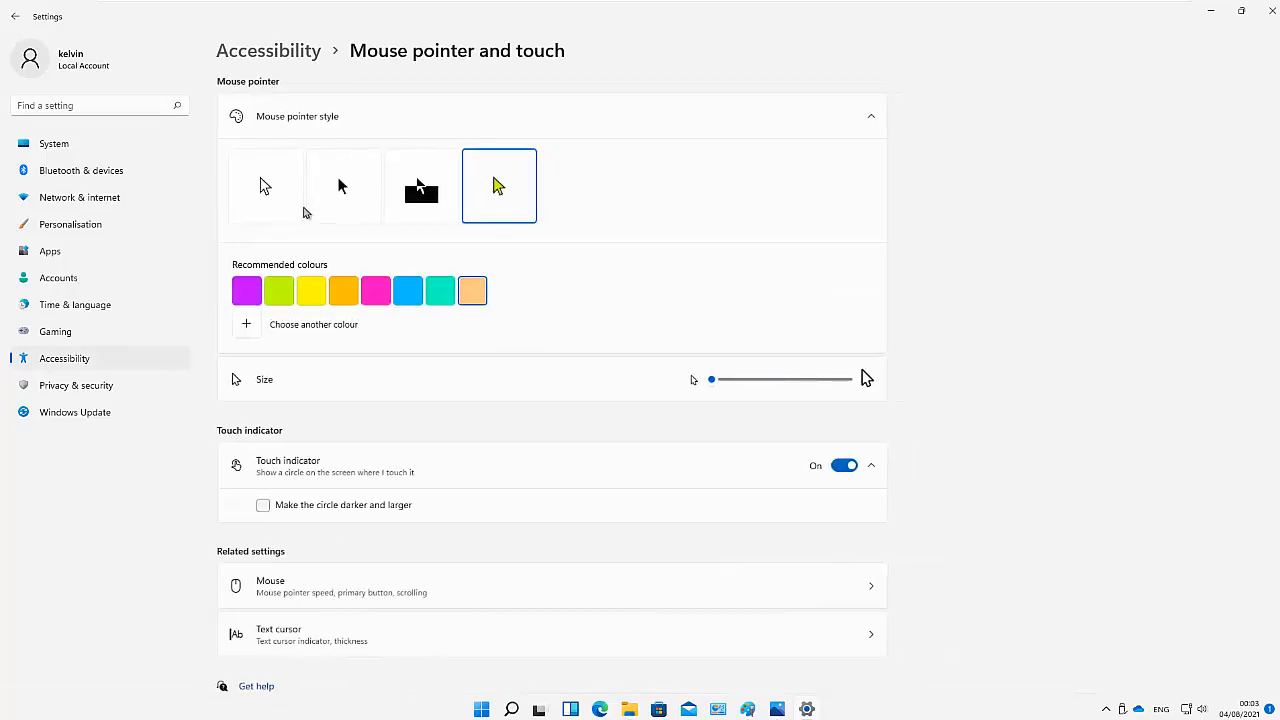
pyautogui.click(274, 194)
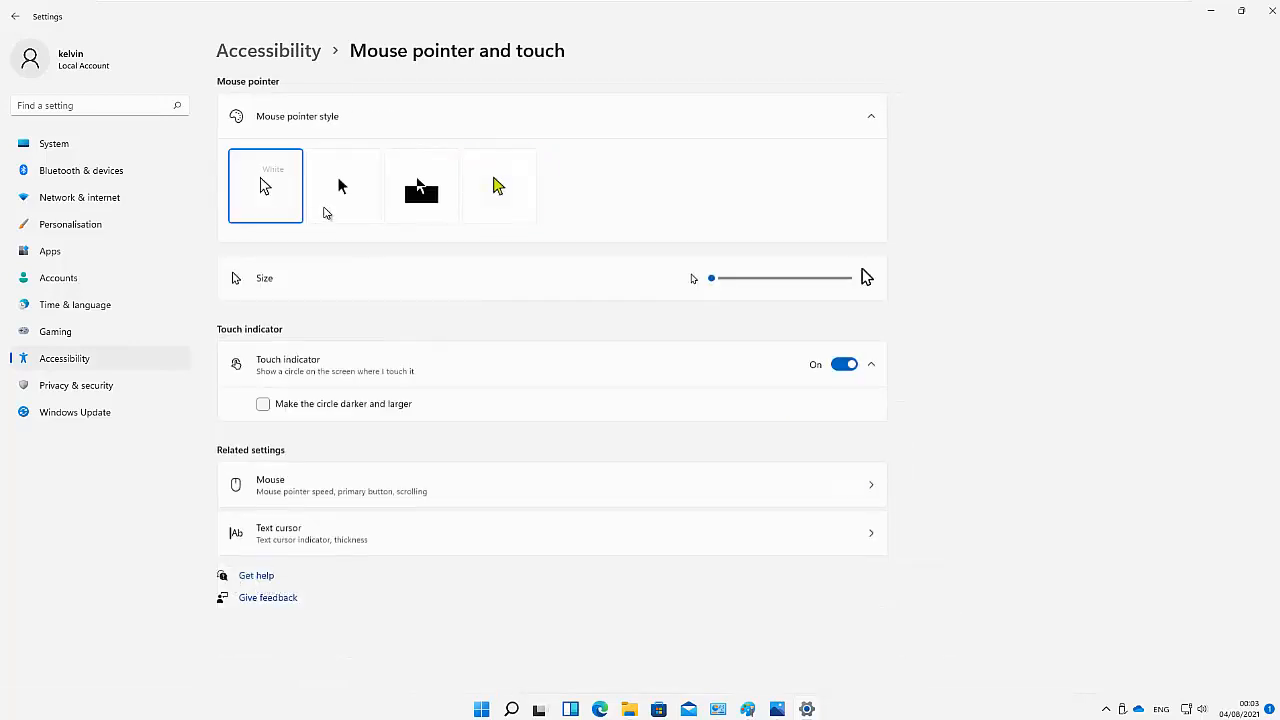
pyautogui.click(338, 189)
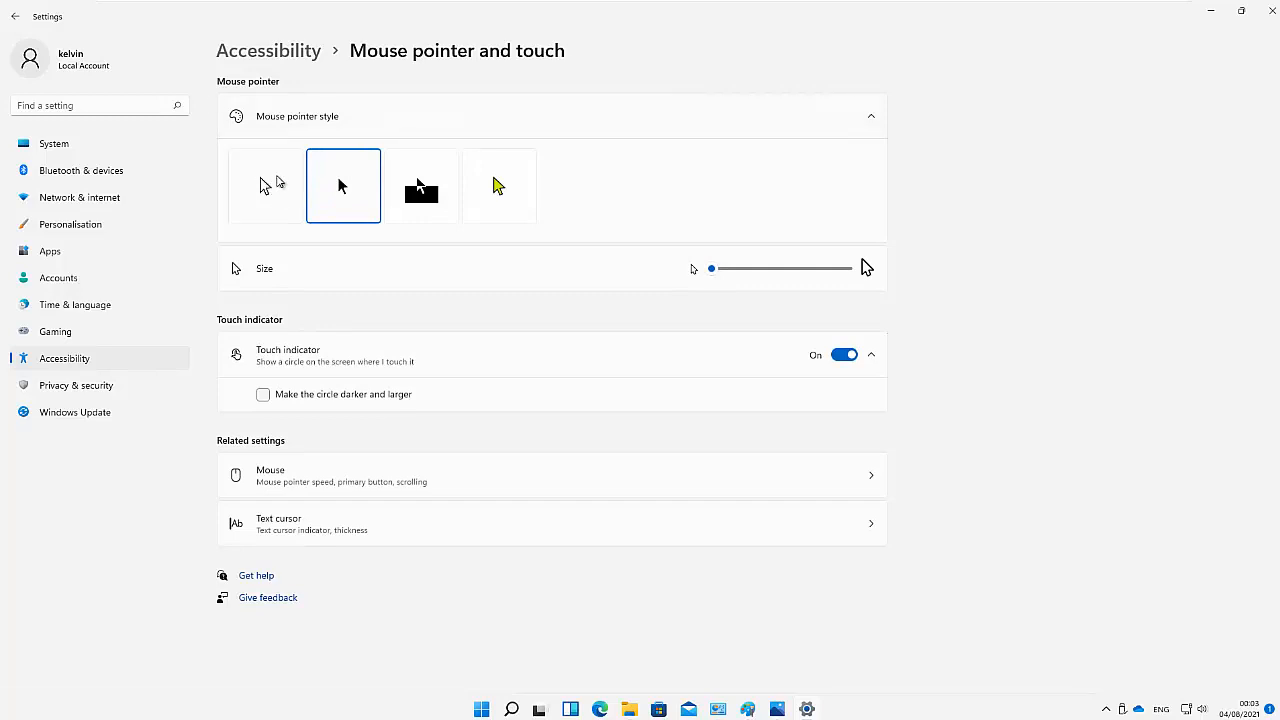
pyautogui.click(266, 186)
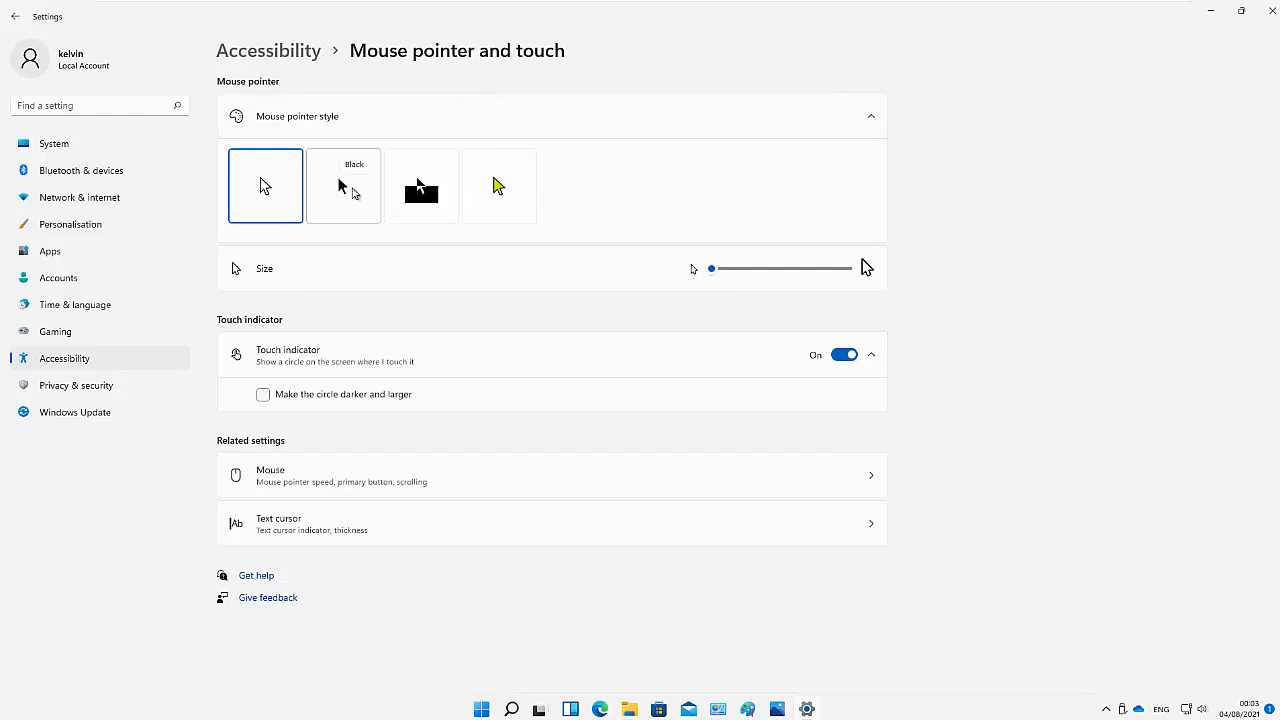
pyautogui.click(342, 187)
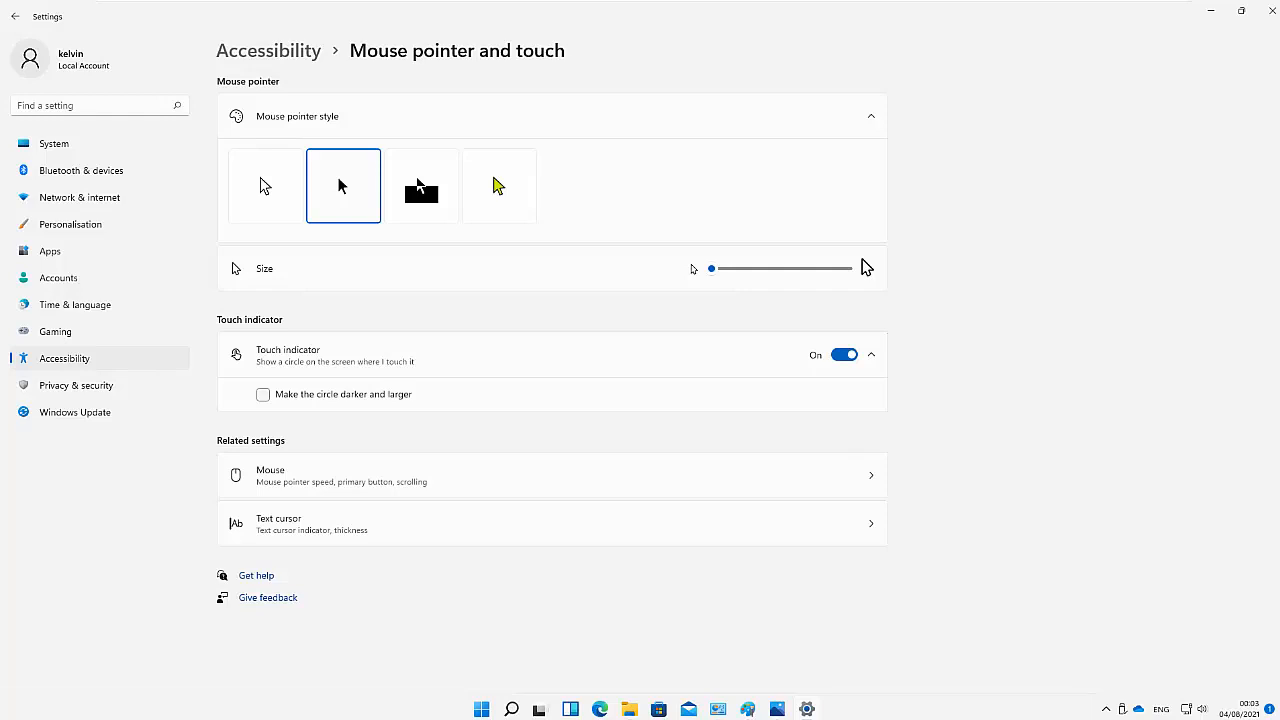
# - Search the settings for "performance" and open the option to adjust the appearance and performance of Windows
pyautogui.click(120, 105)
pyautogui.write('perfo')
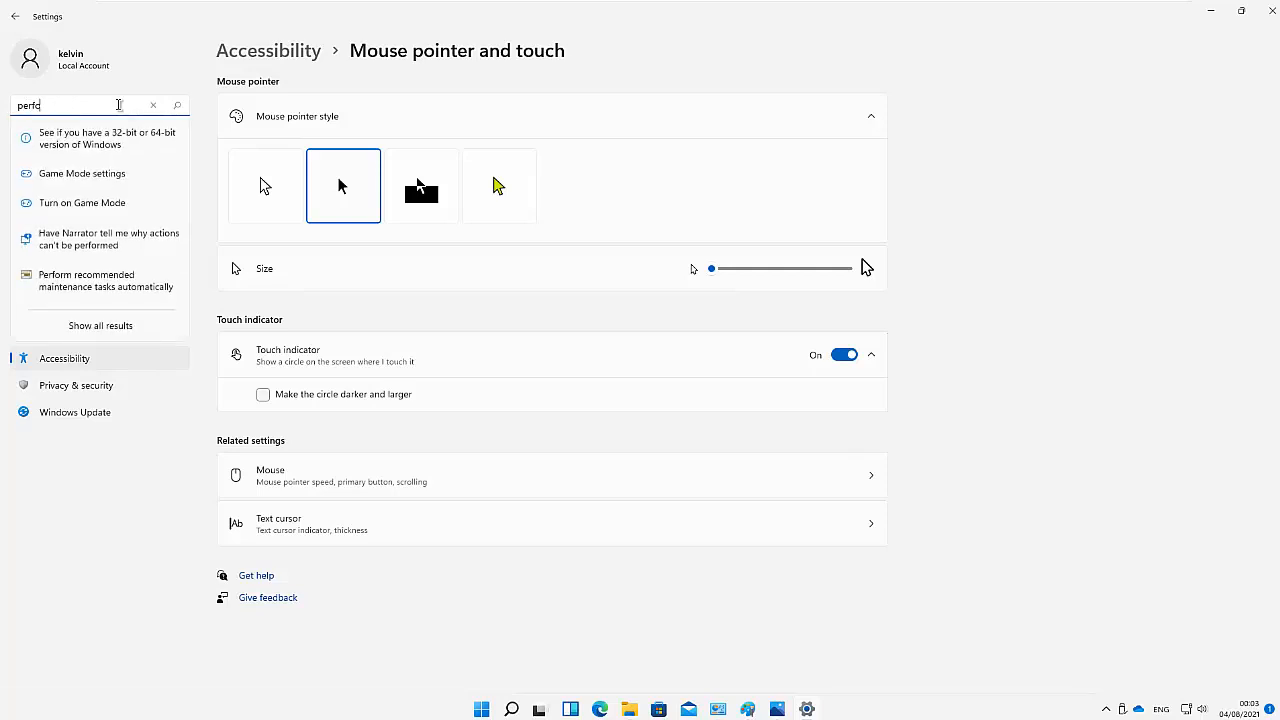
pyautogui.write('rmance')
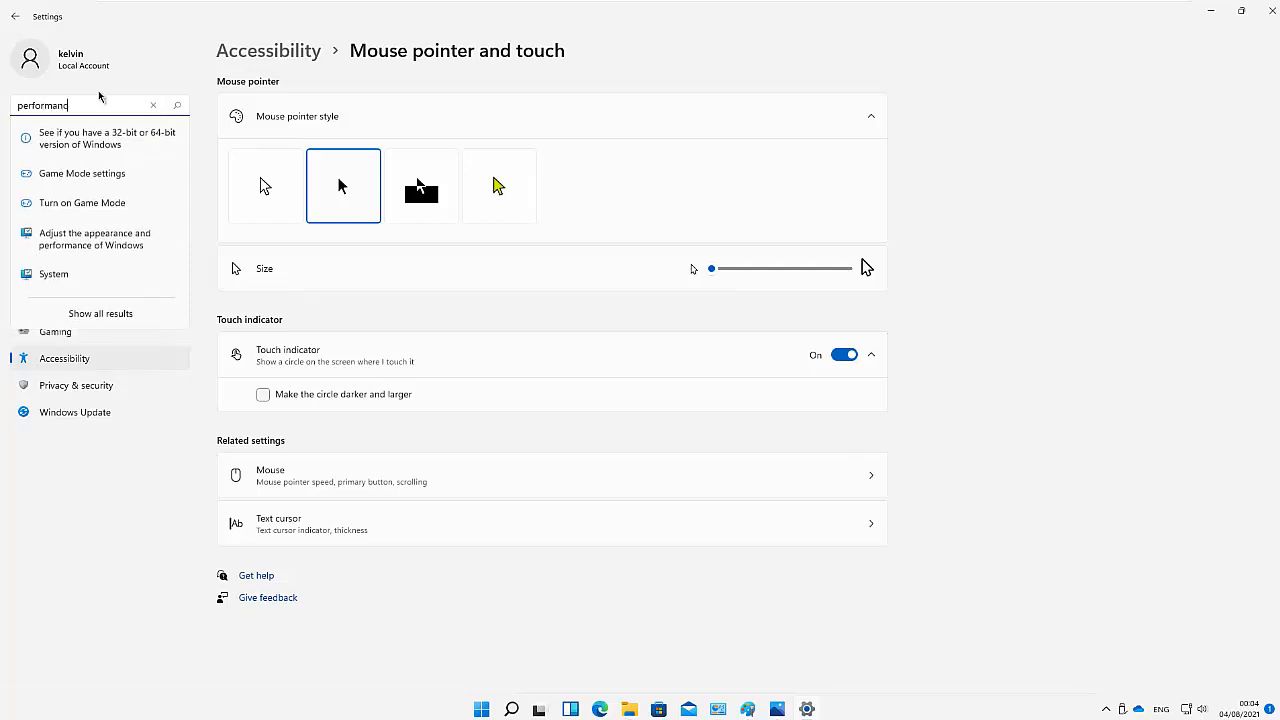
pyautogui.click(99, 243)
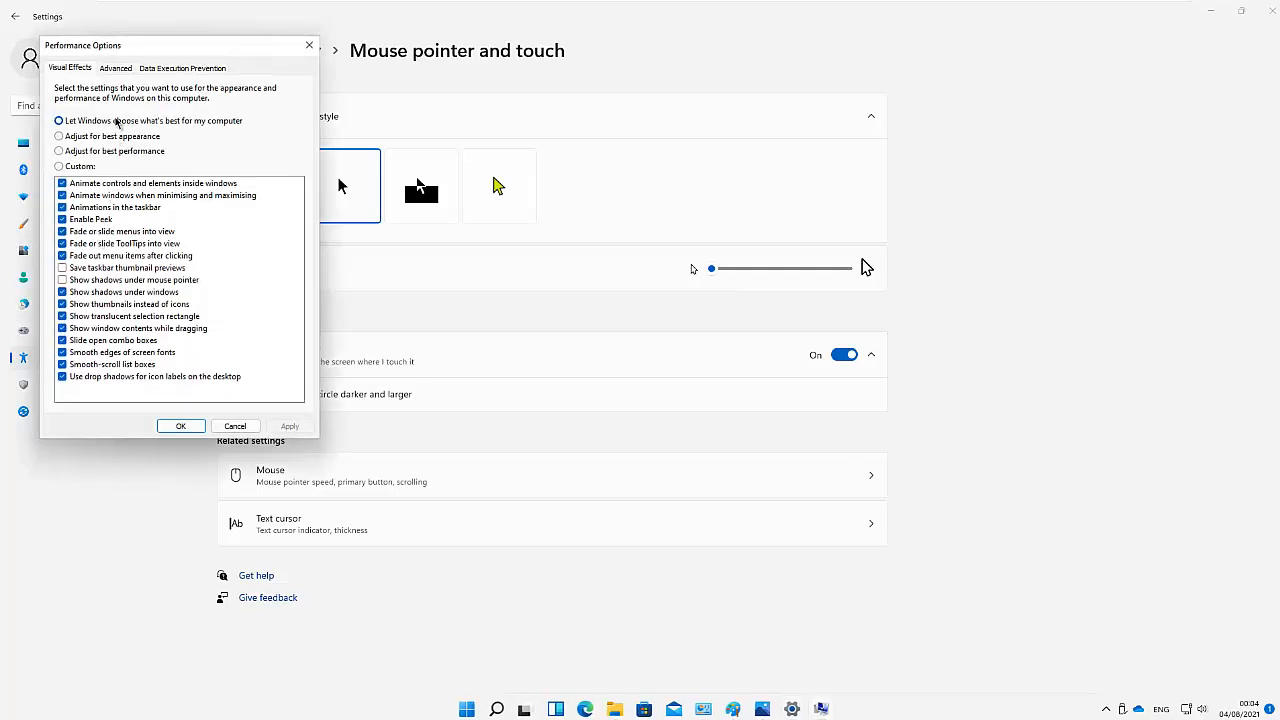
# - Move the Performance Options dialog clear of the pointer styles and set the mouse pointer style to White
pyautogui.moveTo(156, 58); pyautogui.dragTo(714, 121)
pyautogui.click(278, 193)
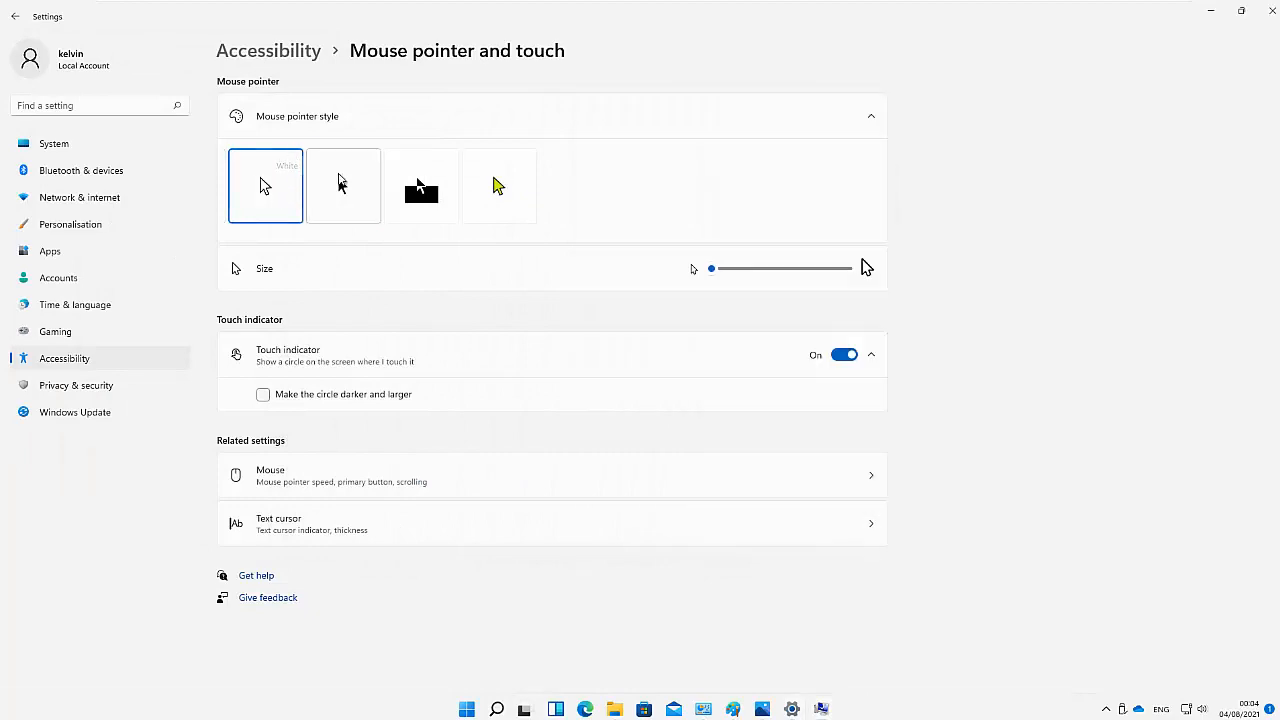
# - Bring Performance Options back to the front, review its visual effects list, and cancel without changes
pyautogui.click(822, 710)
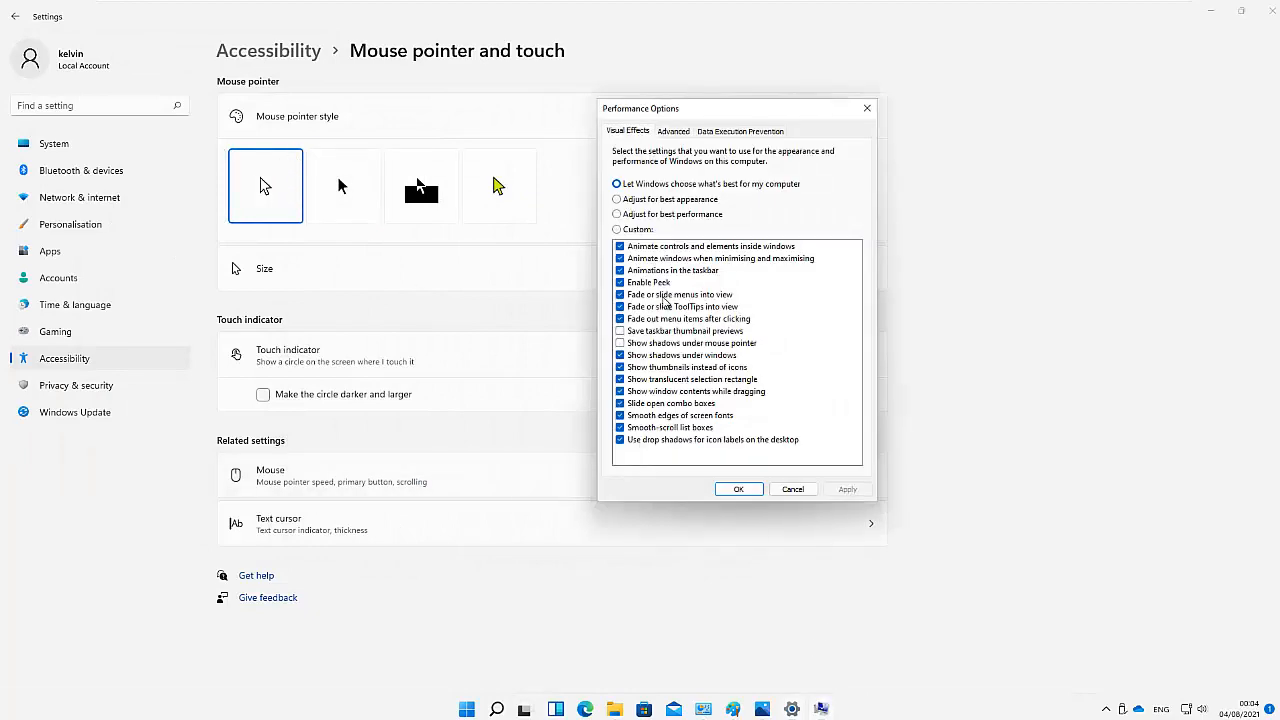
pyautogui.moveTo(698, 113); pyautogui.dragTo(542, 110)
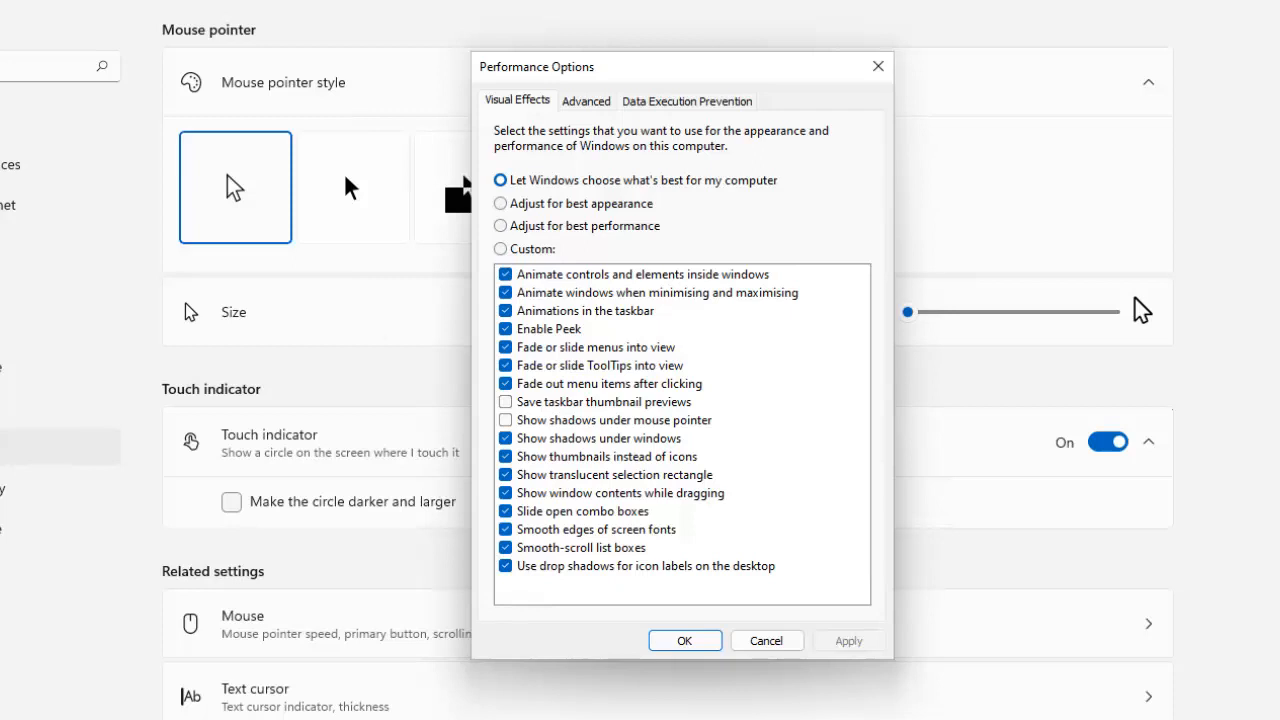
pyautogui.click(766, 643)
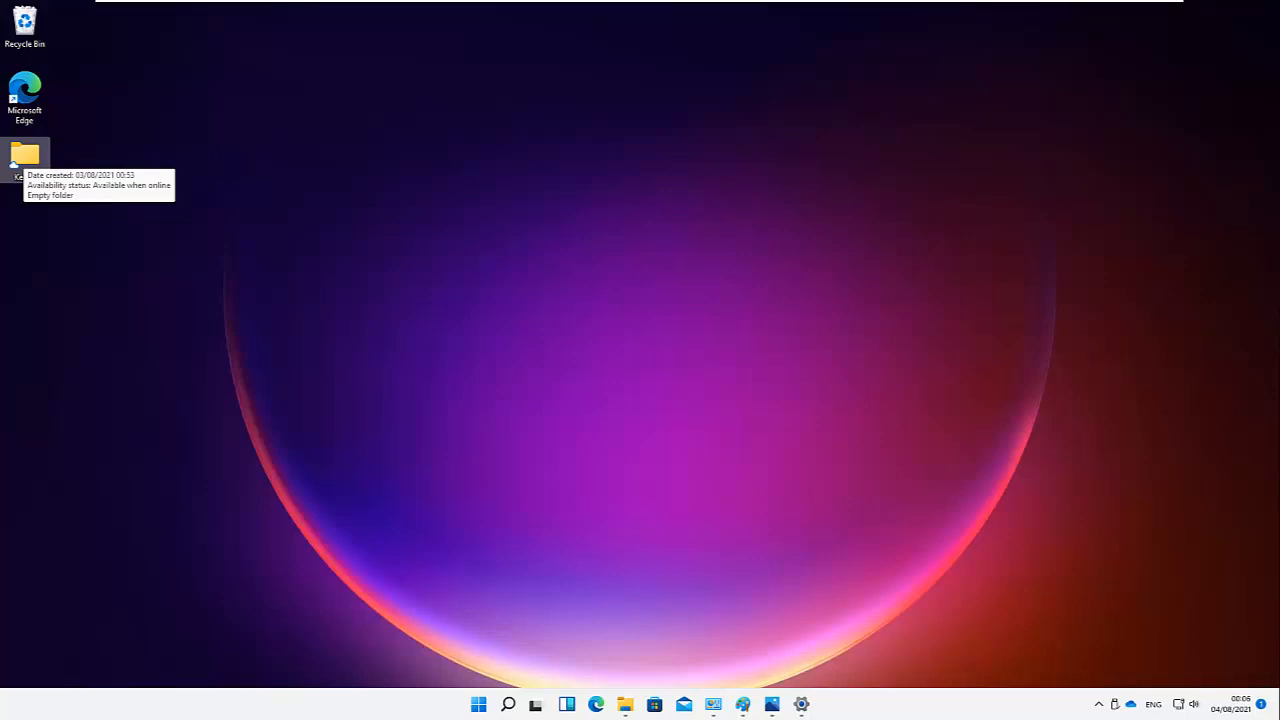
# - Return to Settings and open the desktop icon settings from the Personalisation themes page
pyautogui.click(801, 704)
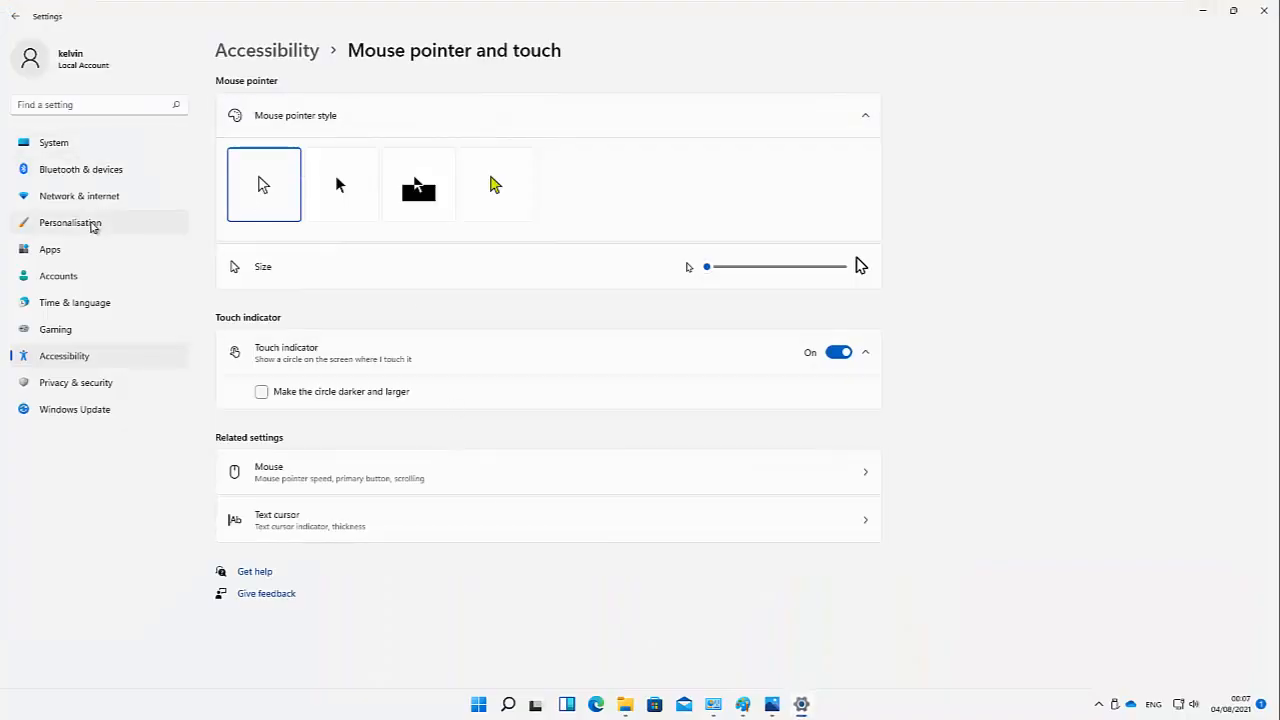
pyautogui.click(91, 226)
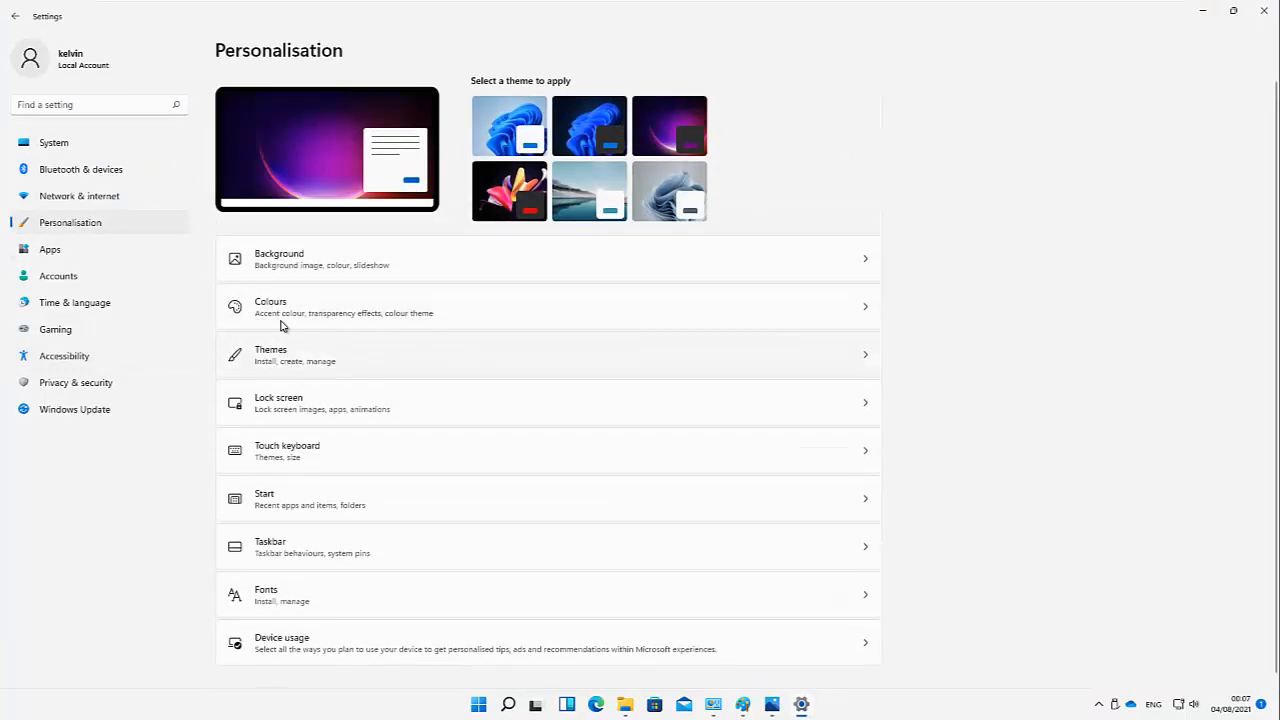
pyautogui.click(285, 350)
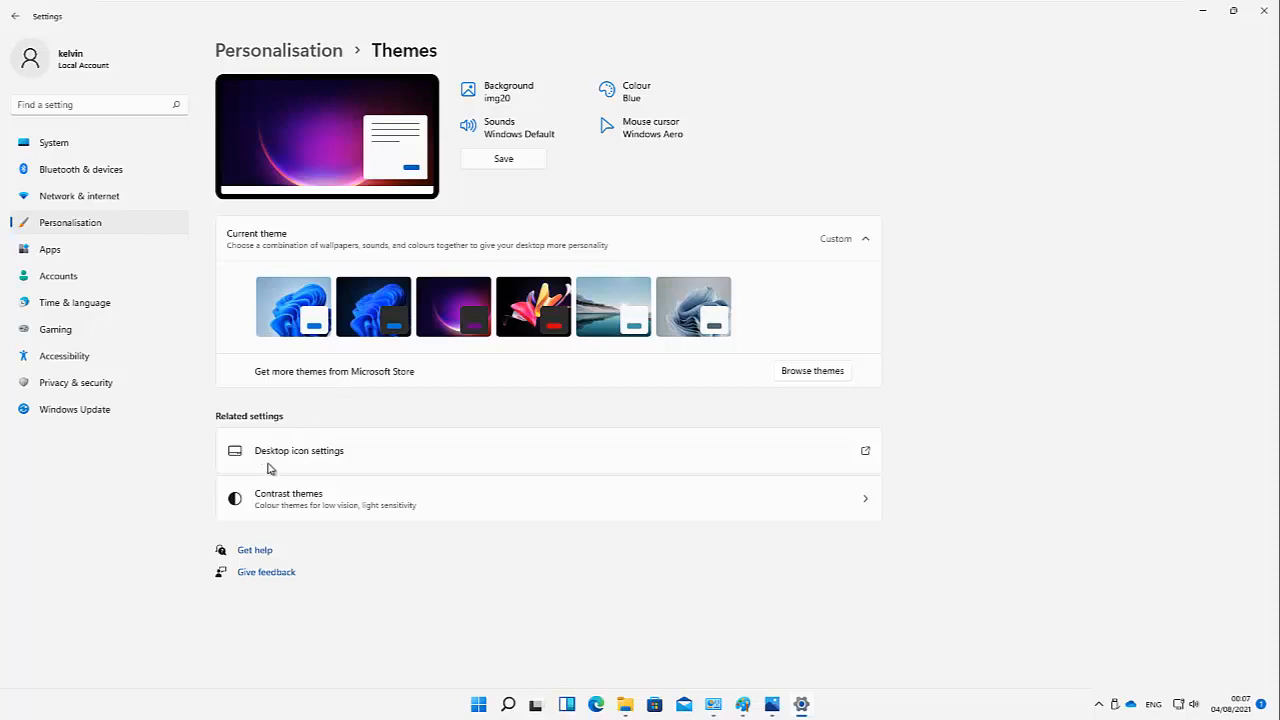
pyautogui.click(316, 458)
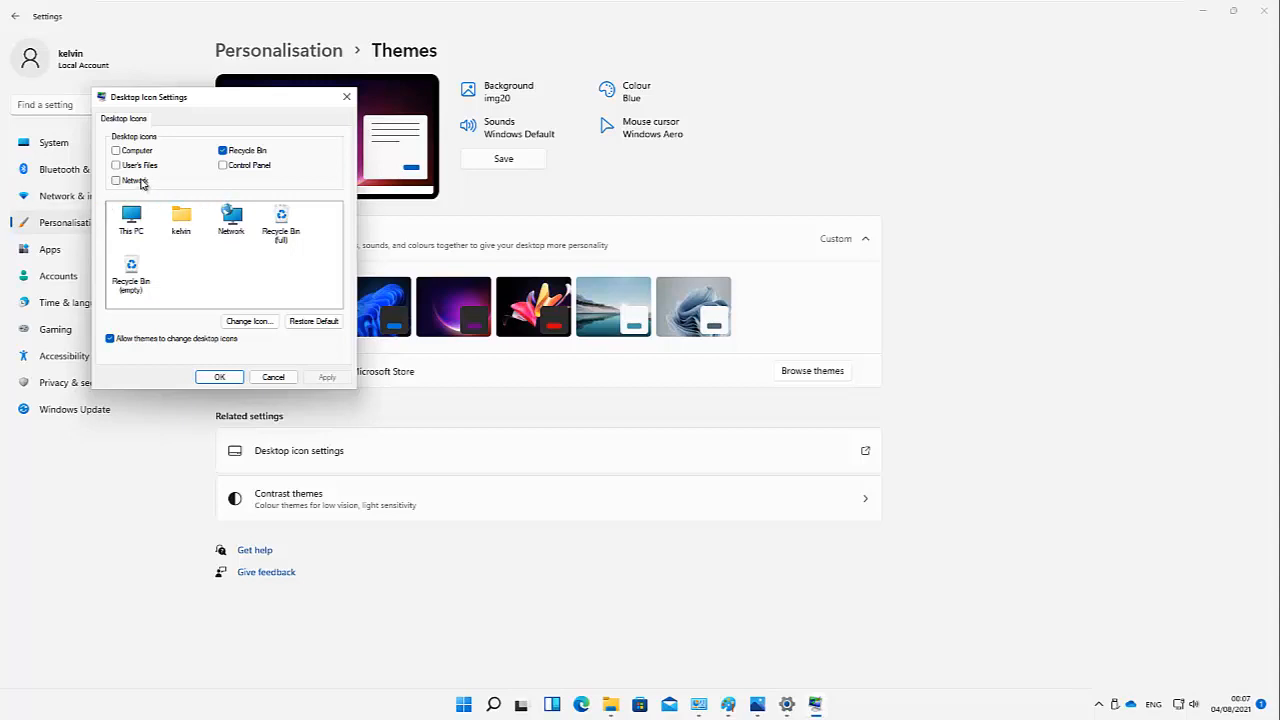
# - Select Computer, Network and Control Panel as icons to show on the desktop
pyautogui.click(116, 151)
pyautogui.click(116, 181)
pyautogui.click(223, 166)
# - Browse the alternative icons available in Change Icon, and cancel without choosing one
pyautogui.click(250, 322)
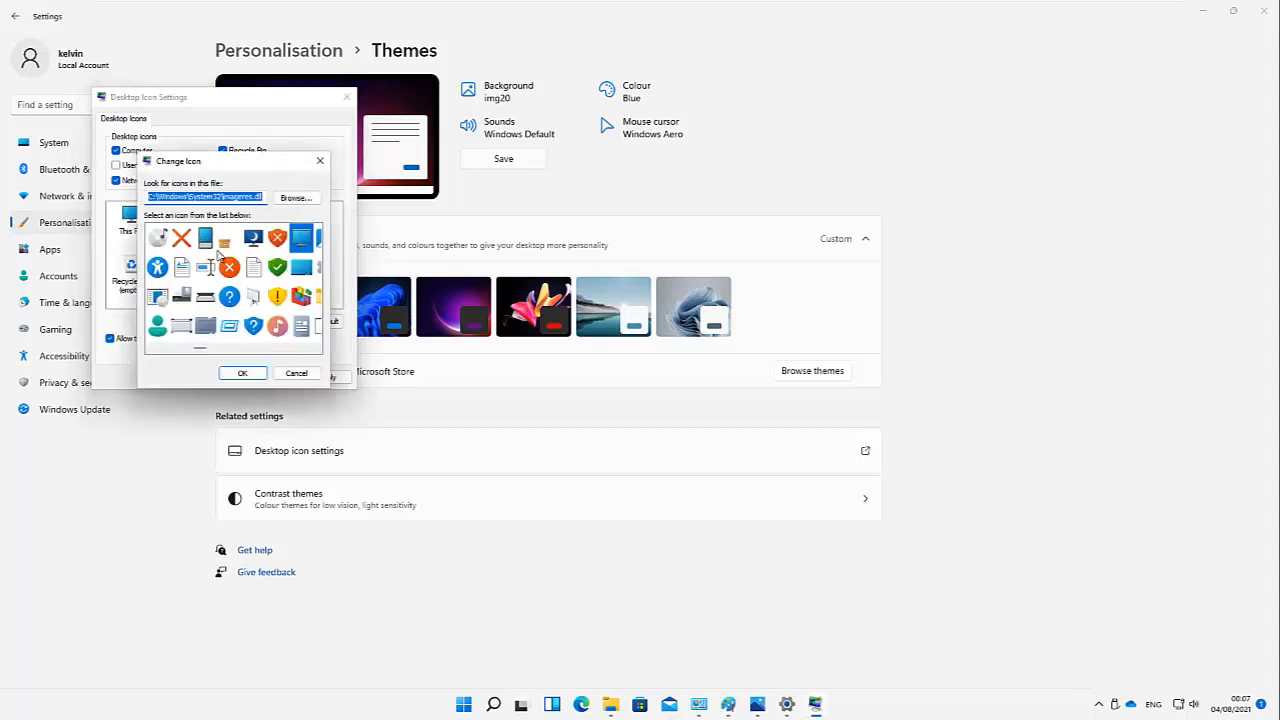
pyautogui.moveTo(222, 163); pyautogui.dragTo(527, 185)
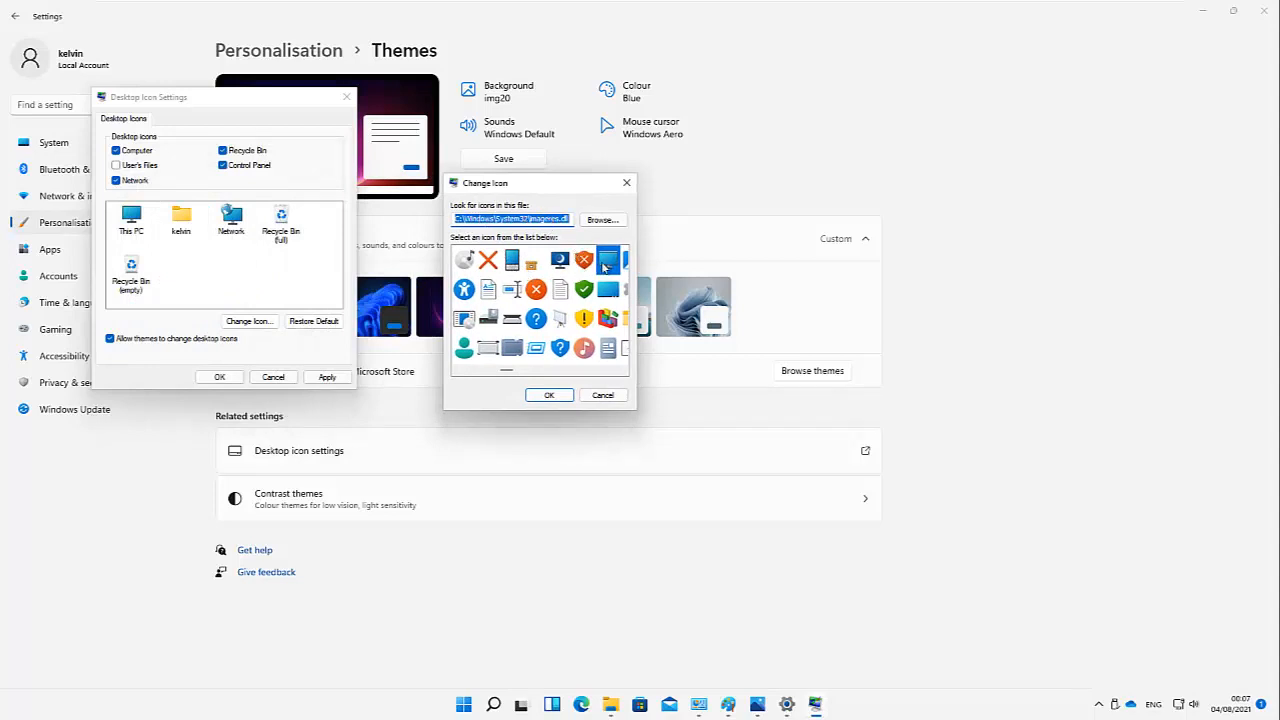
pyautogui.click(558, 373)
pyautogui.click(563, 373)
pyautogui.click(566, 373)
pyautogui.click(568, 372)
pyautogui.click(594, 373)
pyautogui.click(599, 373)
pyautogui.click(605, 373)
pyautogui.click(560, 371)
pyautogui.moveTo(560, 371); pyautogui.dragTo(466, 368)
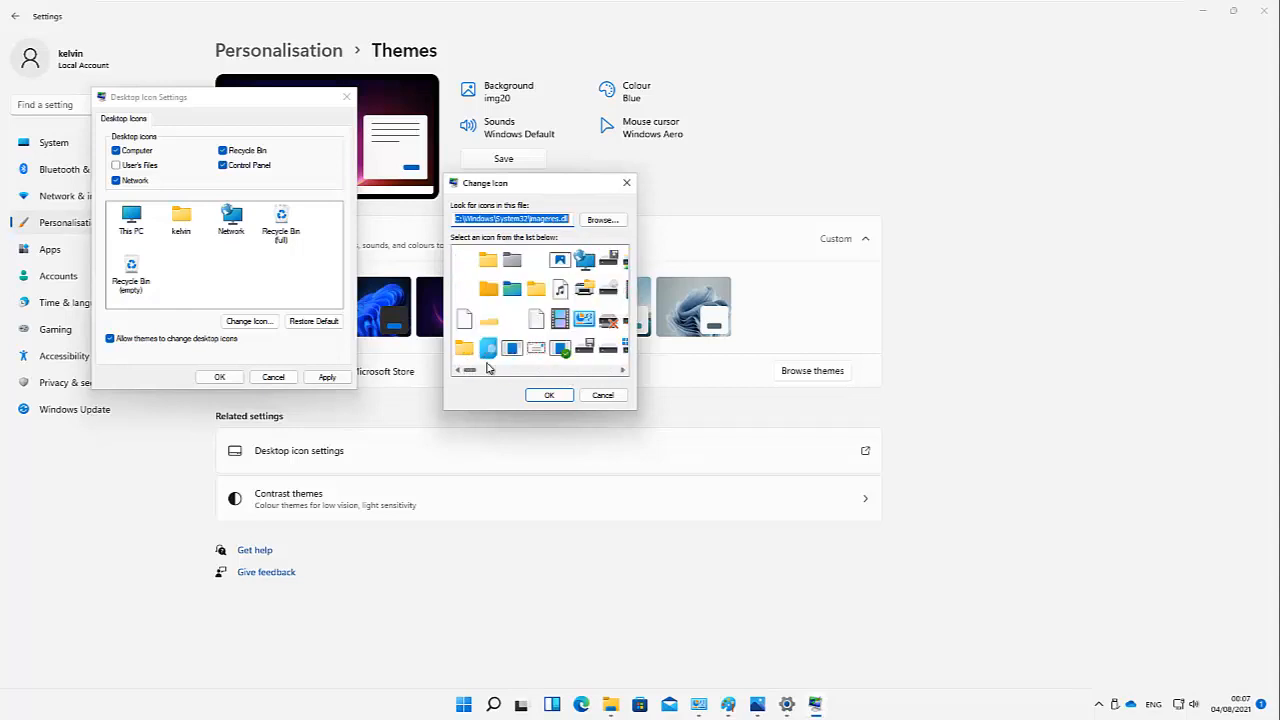
pyautogui.click(602, 396)
# - Apply the desktop icon selection, then minimise Settings and move the icon settings dialog clear of the desktop icons
pyautogui.click(327, 377)
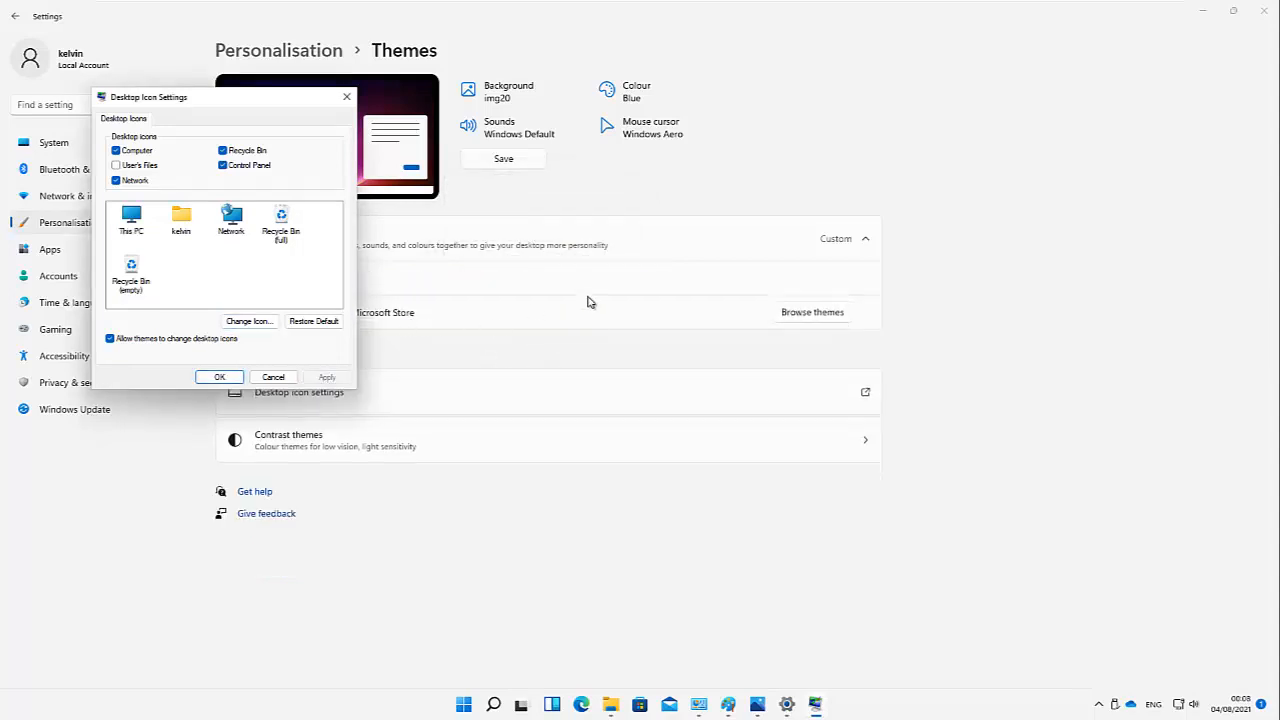
pyautogui.click(1201, 14)
pyautogui.click(1201, 14)
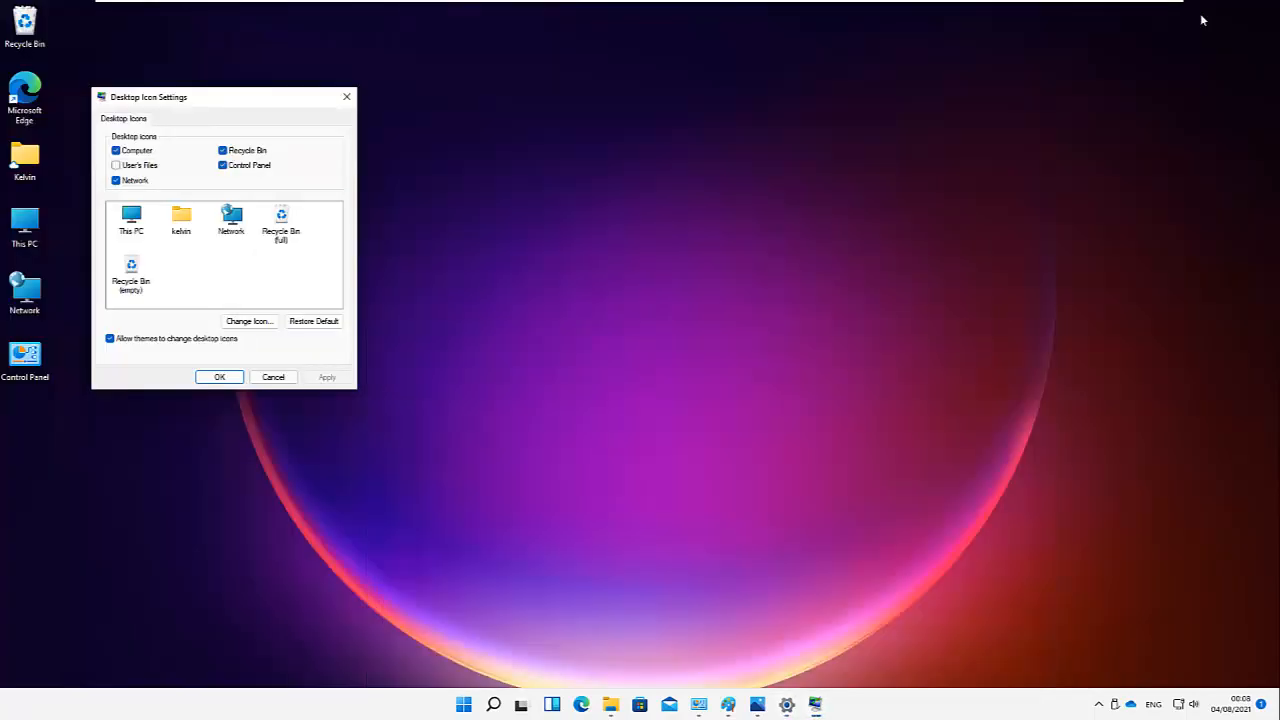
pyautogui.moveTo(200, 100); pyautogui.dragTo(488, 119)
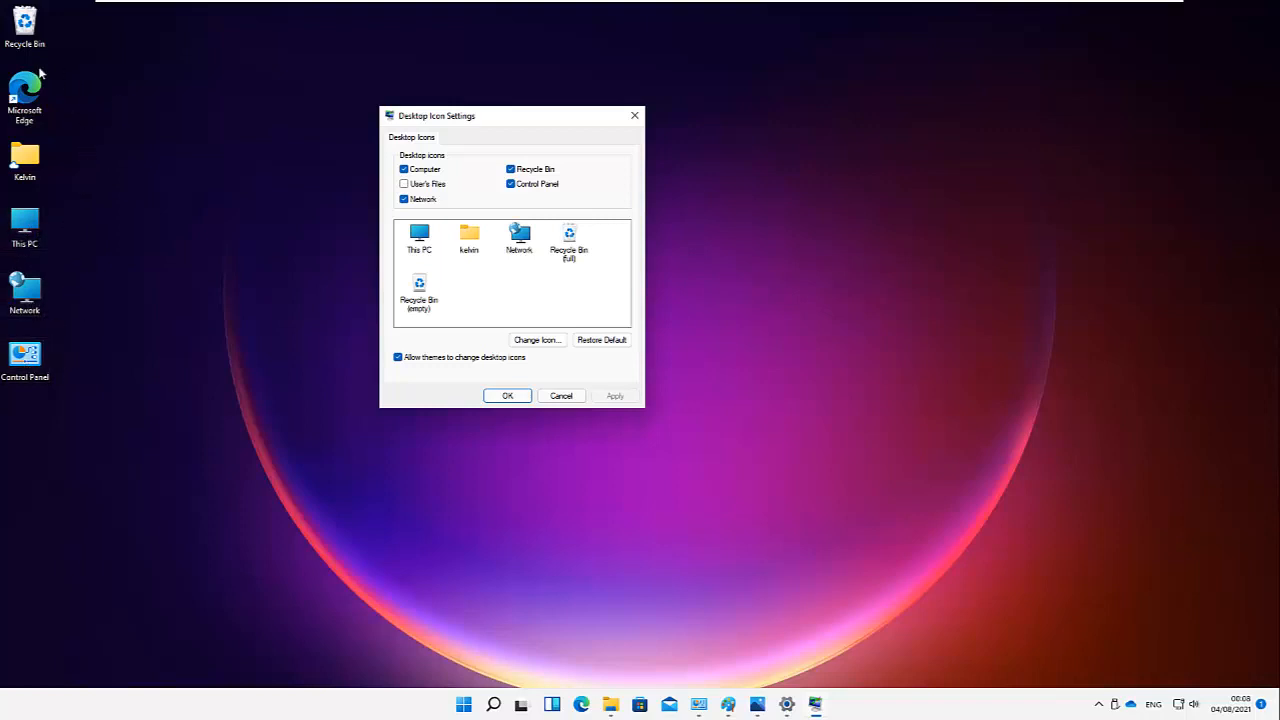
# - Add the User's Files icon to the desktop and apply the change
pyautogui.click(424, 186)
pyautogui.click(615, 396)
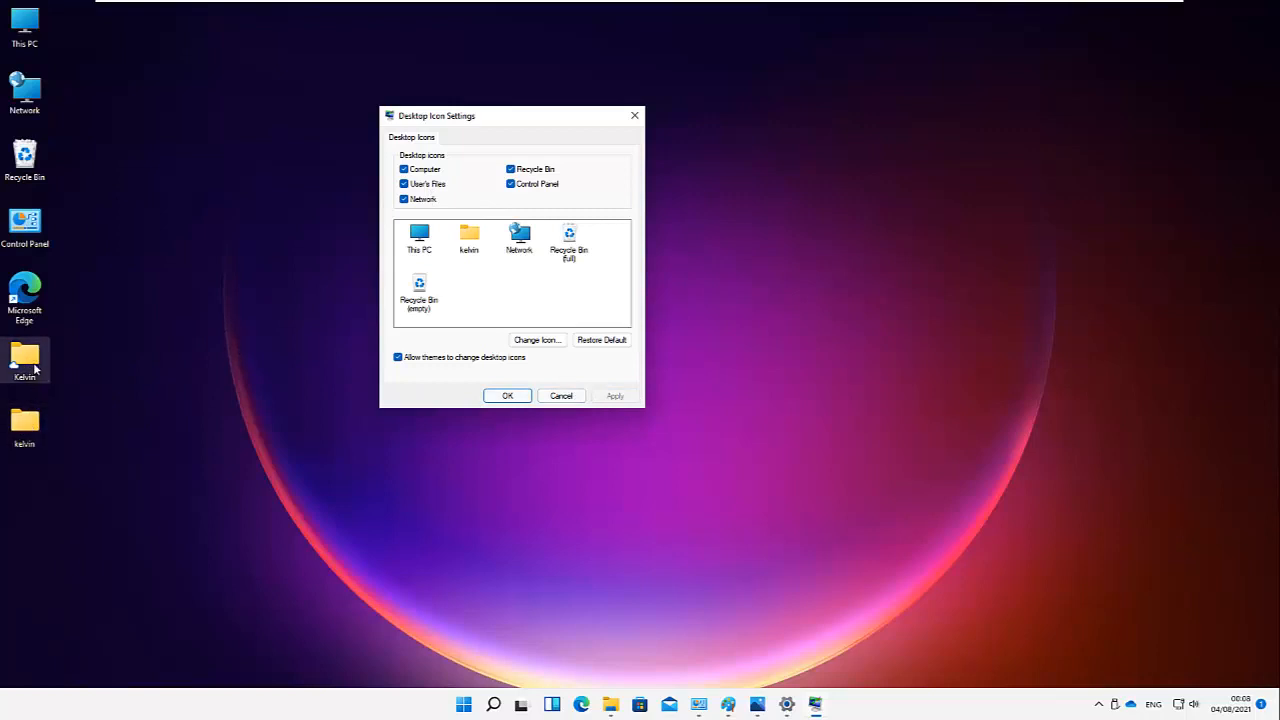
# - Open the user's files folder from the desktop, look through its contents, and close the window
pyautogui.click(28, 427)
pyautogui.click(137, 390)
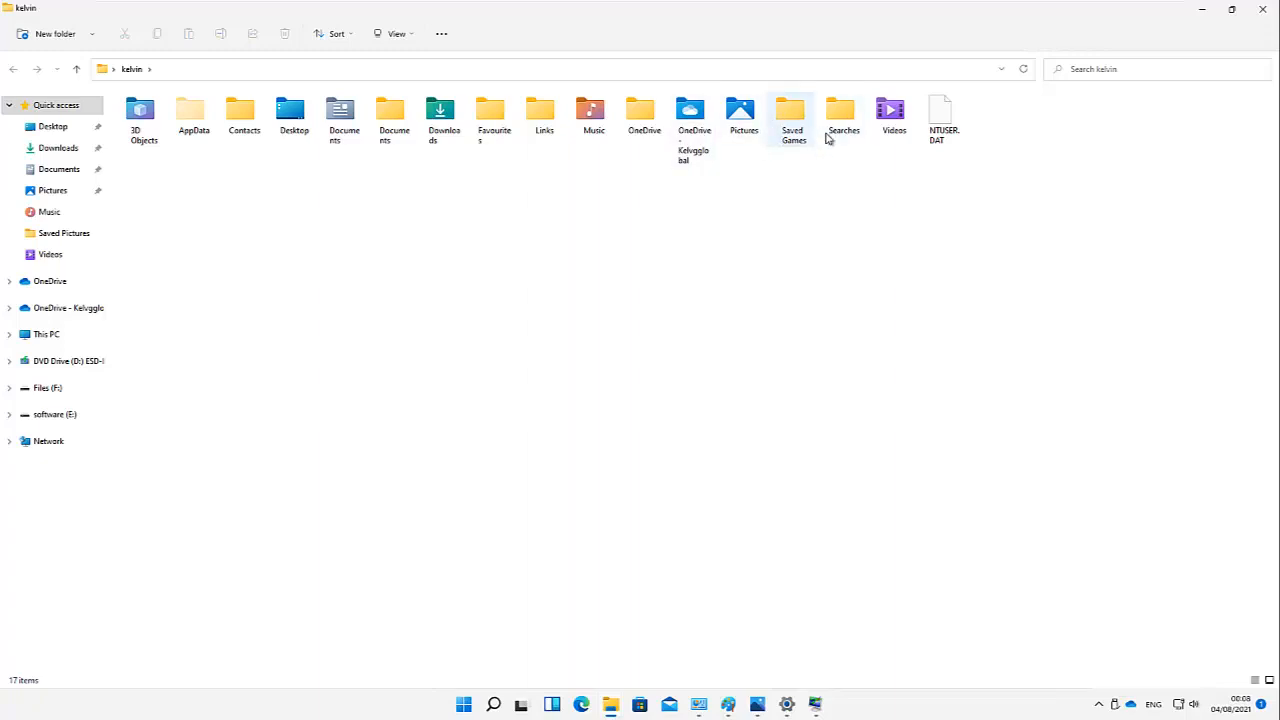
pyautogui.click(1264, 12)
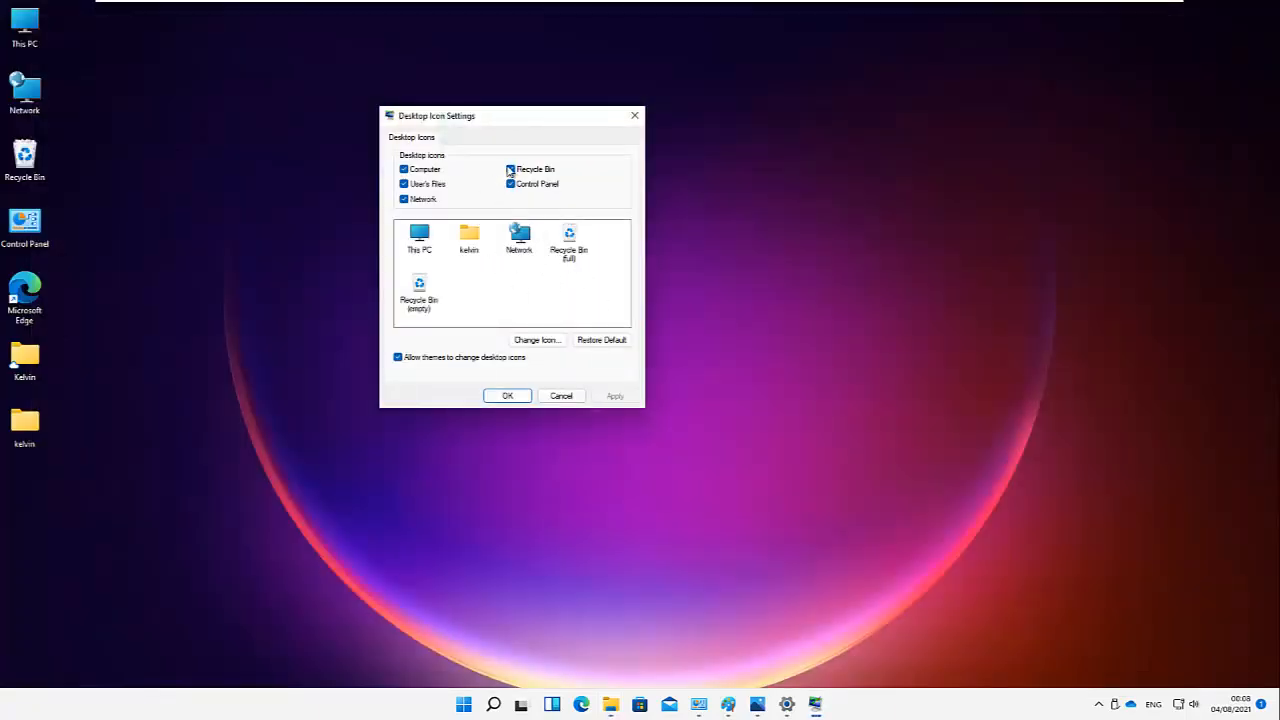
# - Remove the User's Files and Network icons from the desktop and apply the change
pyautogui.click(419, 190)
pyautogui.click(421, 201)
pyautogui.click(605, 396)
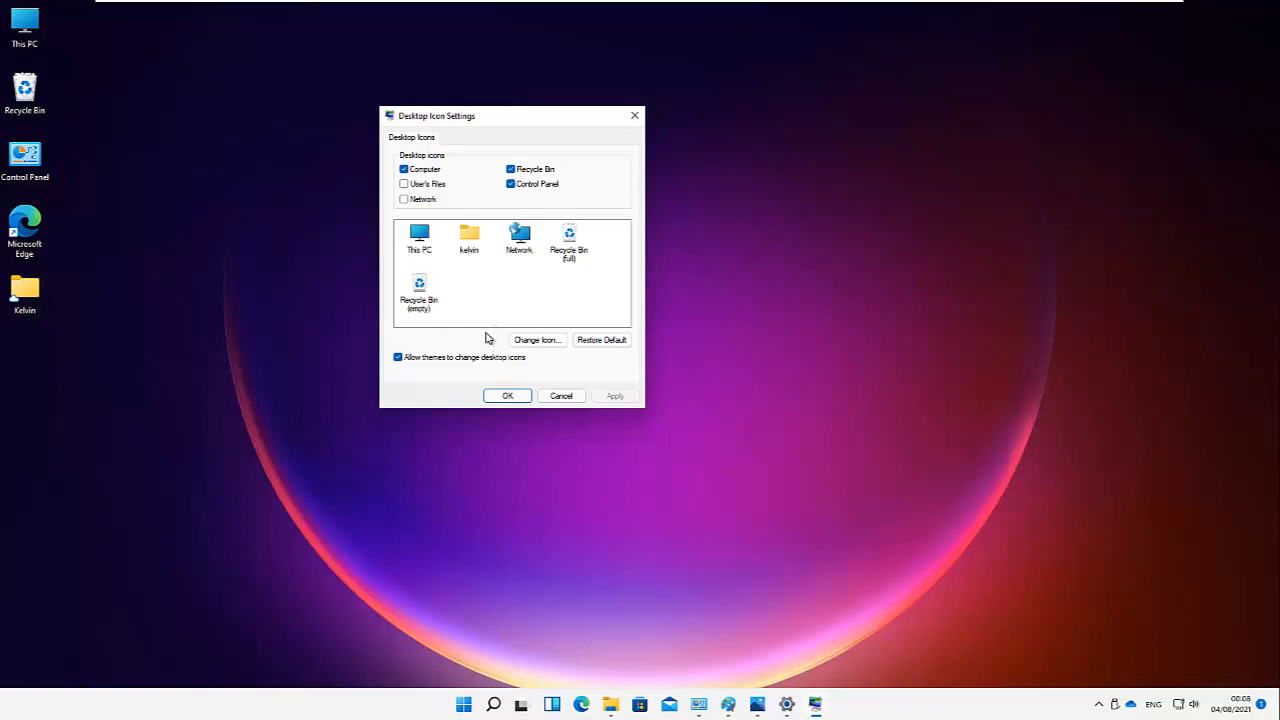
# - Restore the default icon for This PC, and clear and reselect the Control Panel desktop icon
pyautogui.click(598, 342)
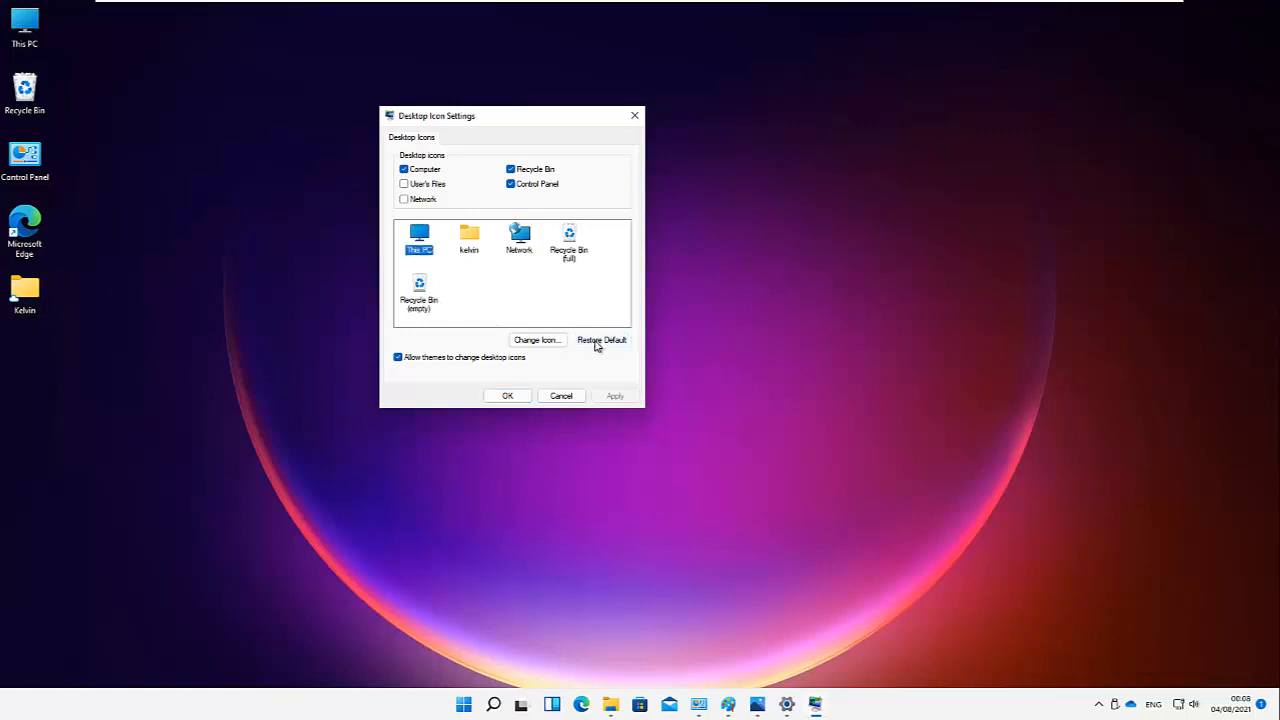
pyautogui.click(596, 342)
pyautogui.click(510, 184)
pyautogui.click(510, 184)
pyautogui.moveTo(787, 702)
# - Clear and reselect the option allowing themes to change desktop icons, and apply and close the desktop icon settings
pyautogui.click(467, 358)
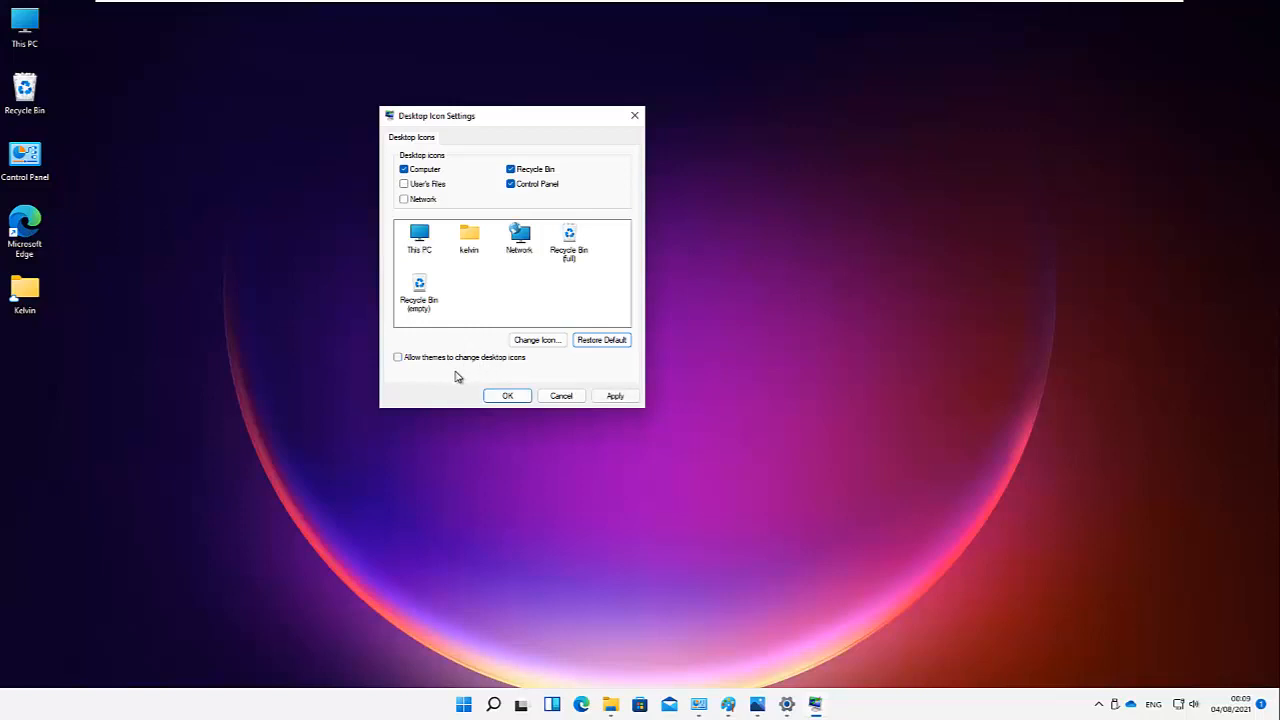
pyautogui.click(425, 358)
pyautogui.click(603, 396)
pyautogui.click(508, 396)
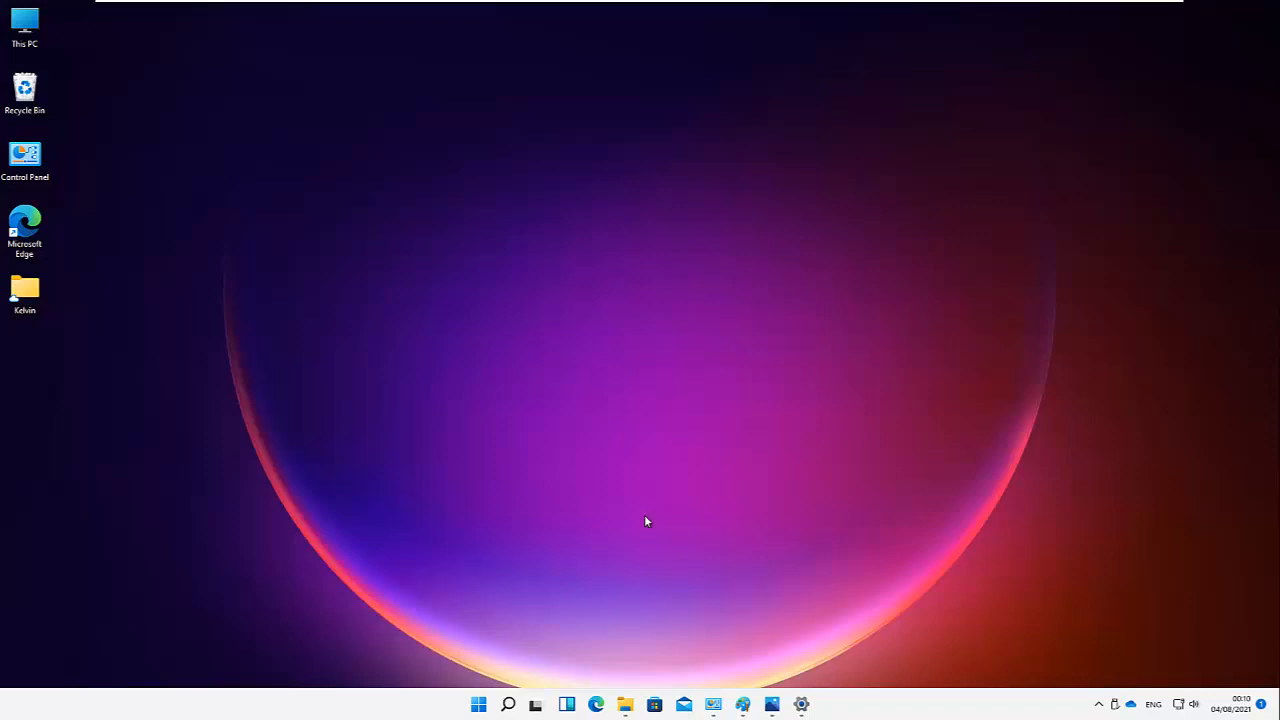
# - View the notifications with the month calendar expanded, and open the Date & time settings
pyautogui.click(1229, 710)
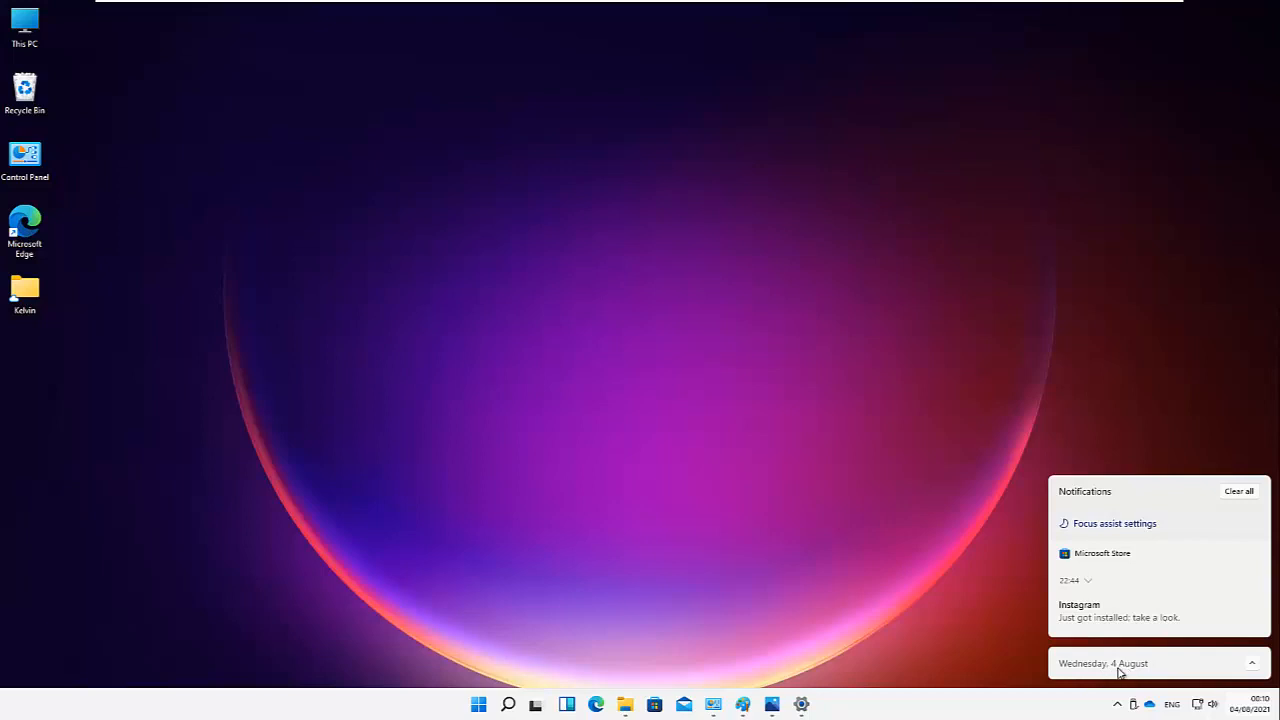
pyautogui.click(1254, 668)
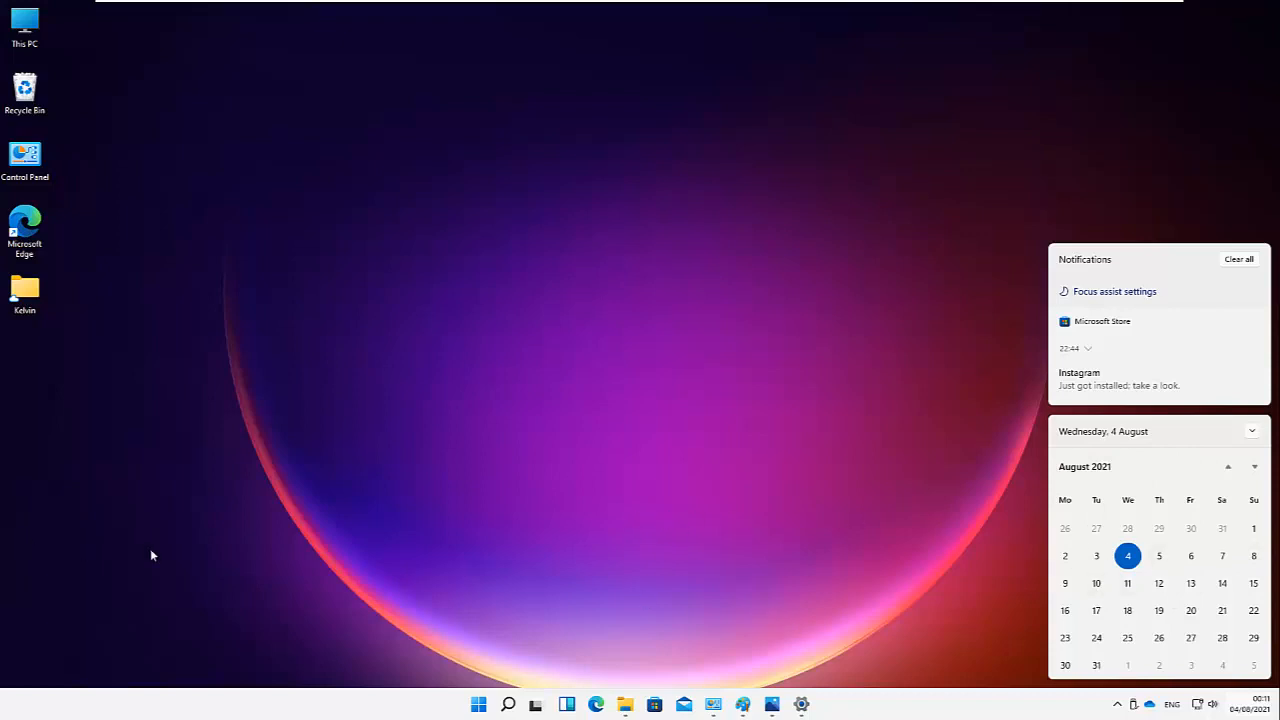
pyautogui.click(801, 704)
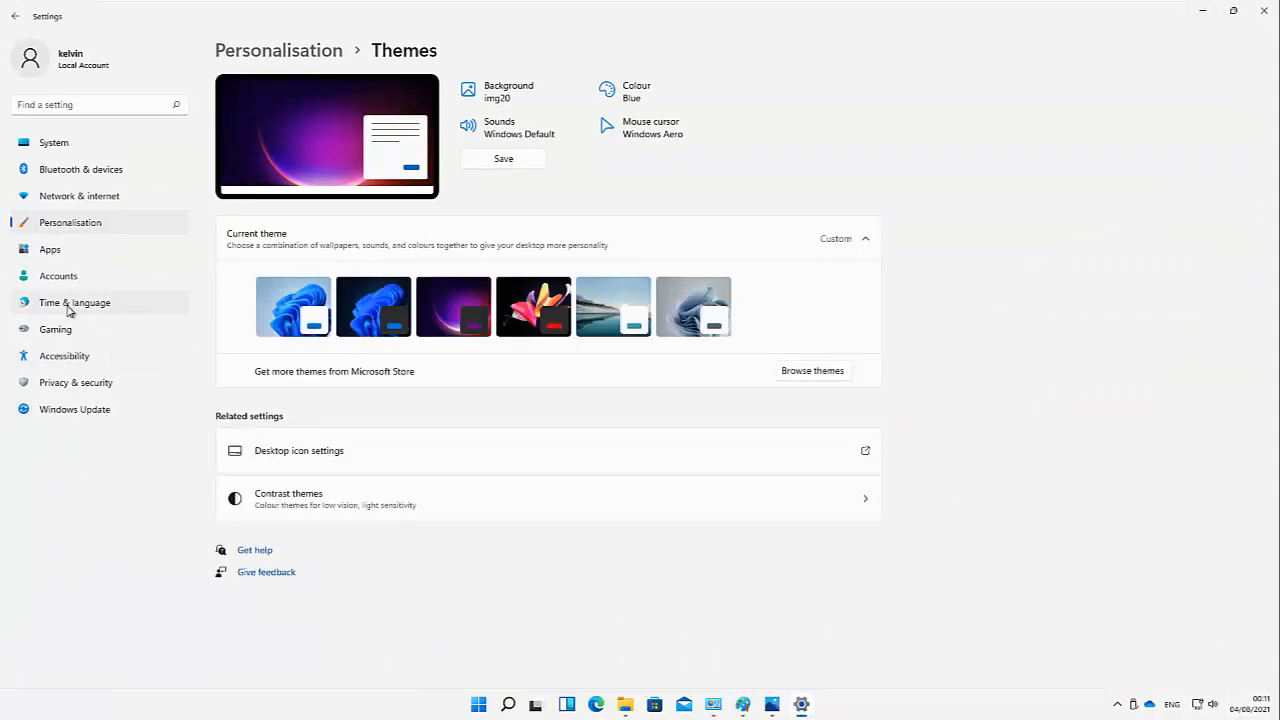
pyautogui.click(33, 312)
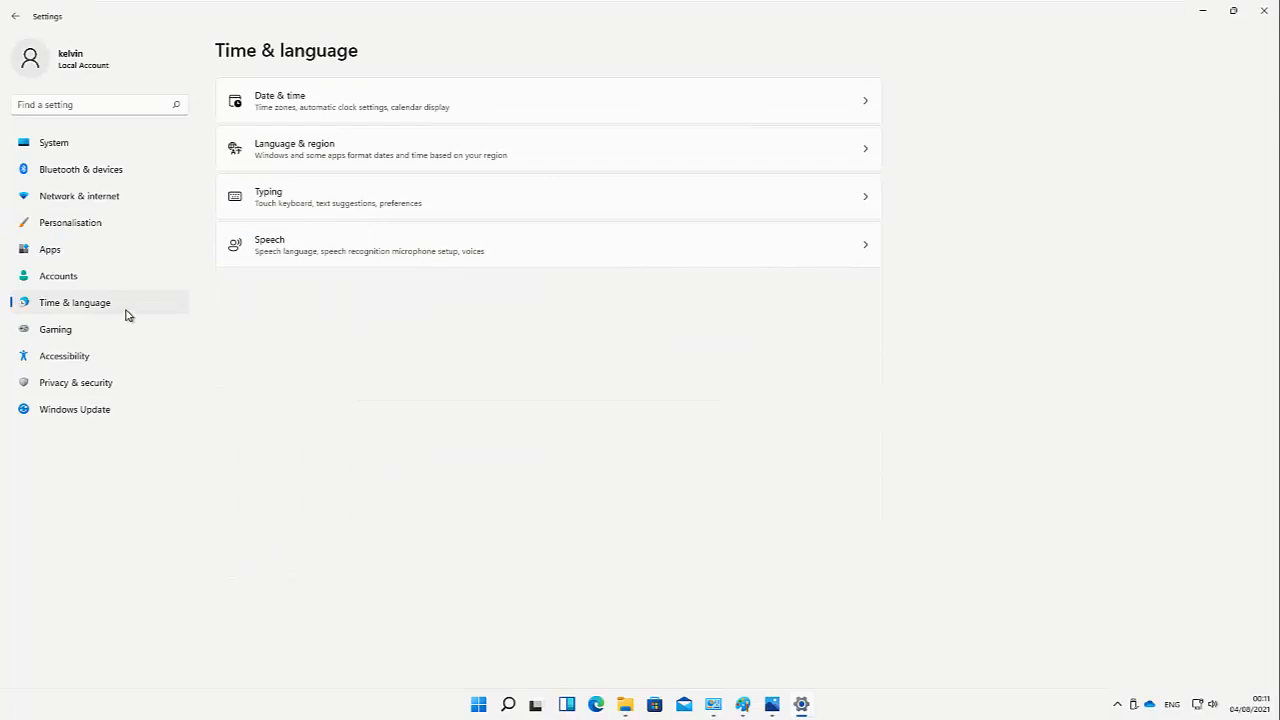
pyautogui.click(288, 119)
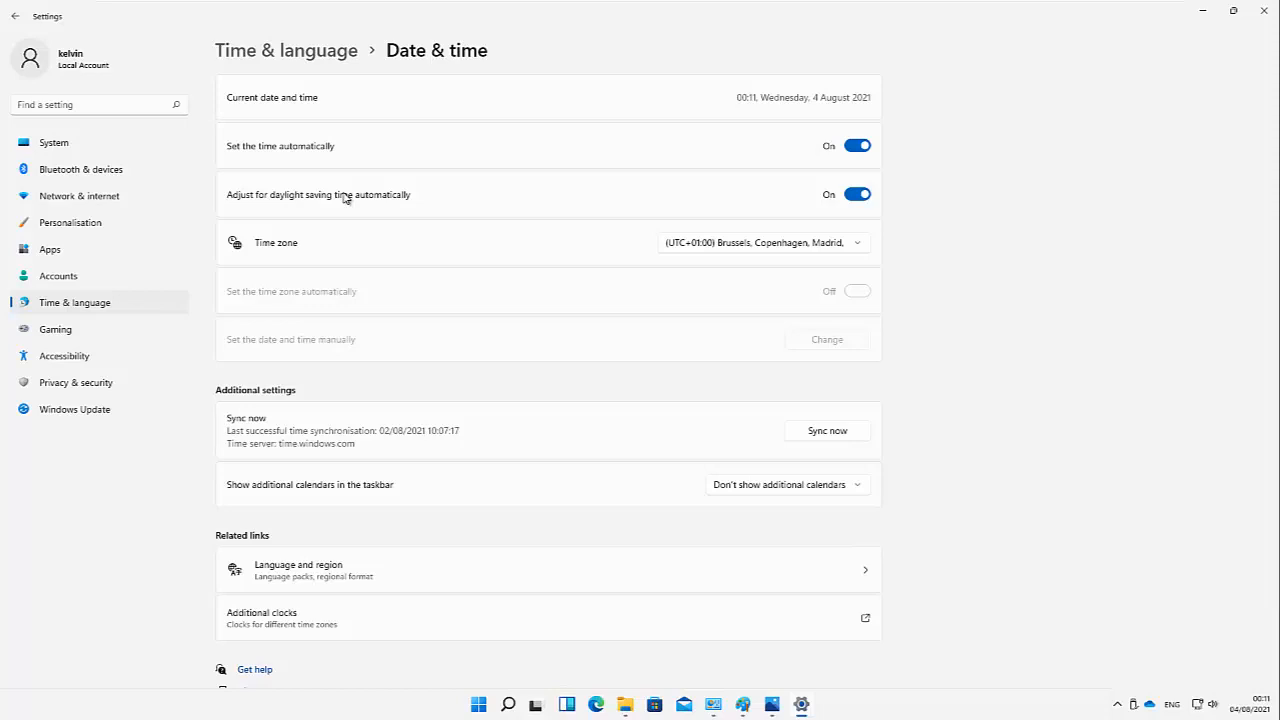
# - Turn the automatic time setting off and back on, and browse the list of available time zones
pyautogui.click(856, 146)
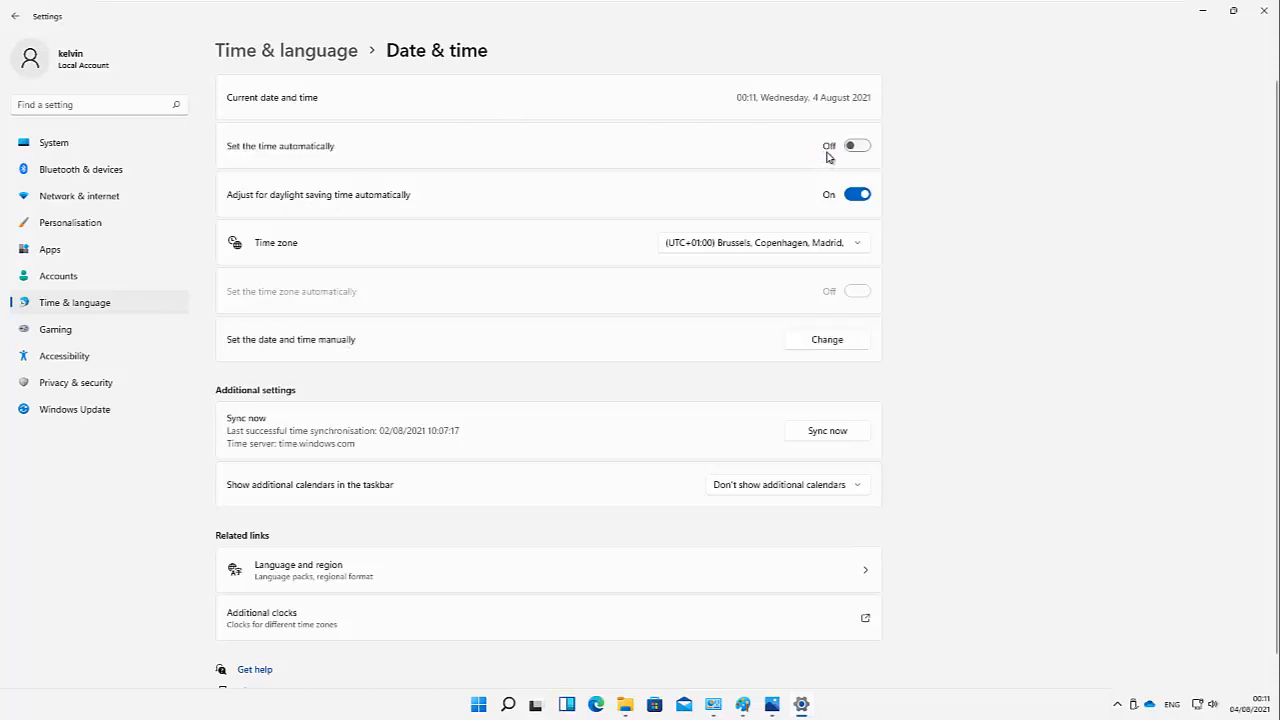
pyautogui.click(857, 147)
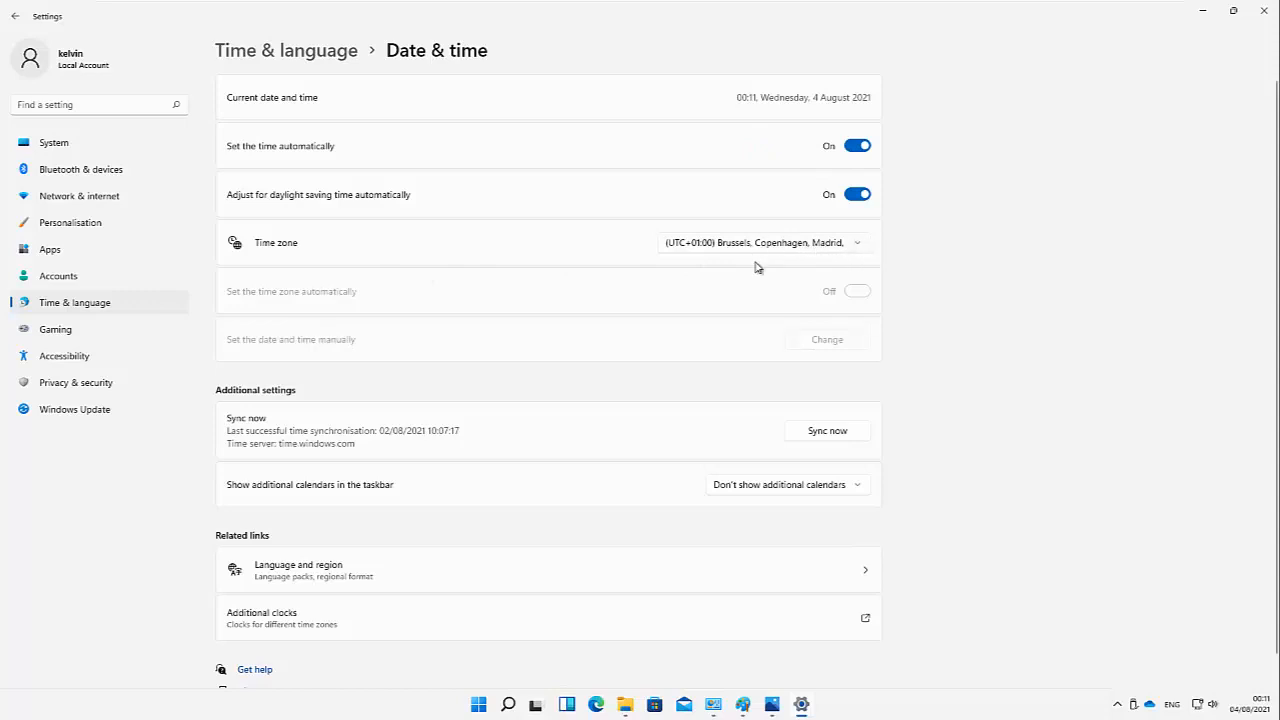
pyautogui.click(808, 245)
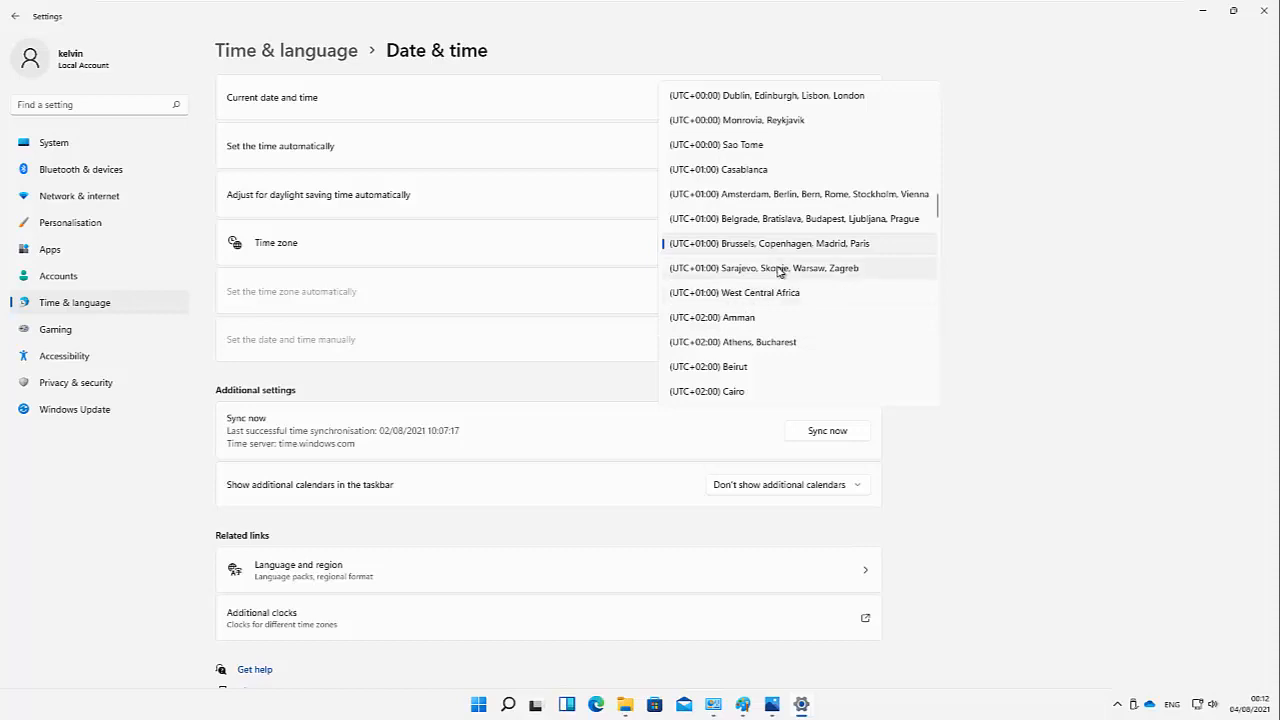
pyautogui.scroll(5, 766, 234)
pyautogui.scroll(5, 757, 185)
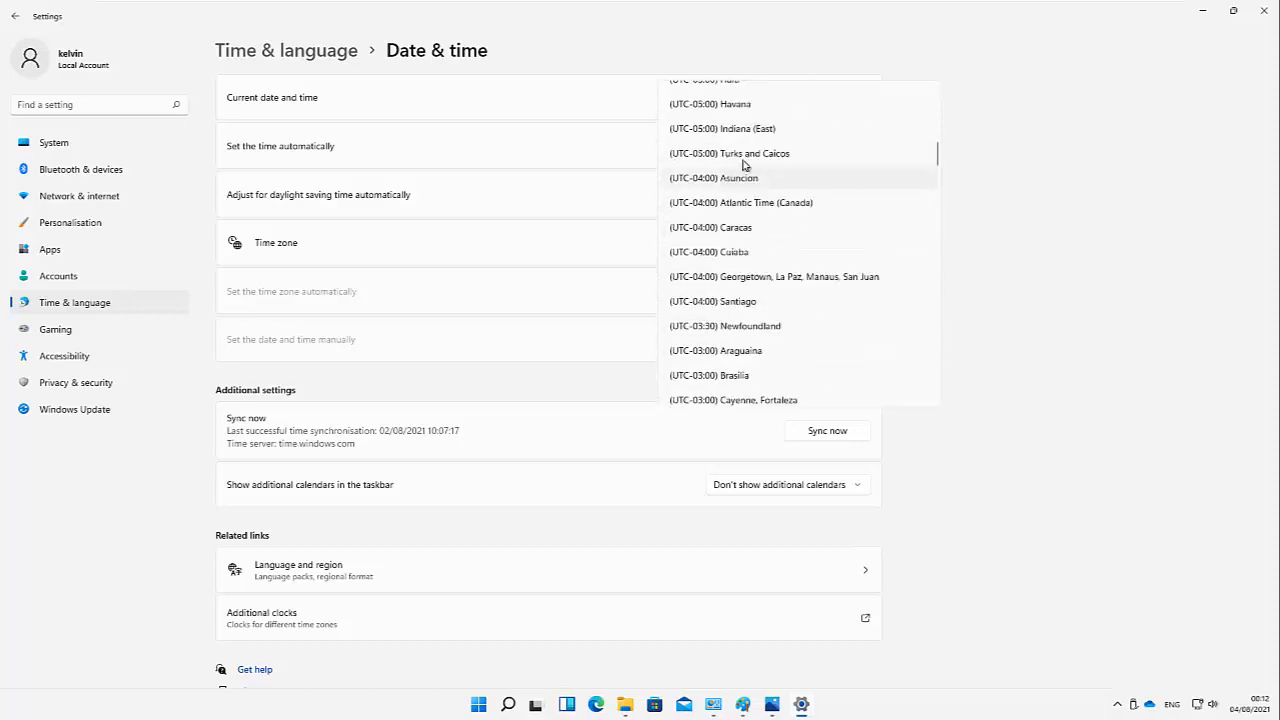
pyautogui.click(993, 314)
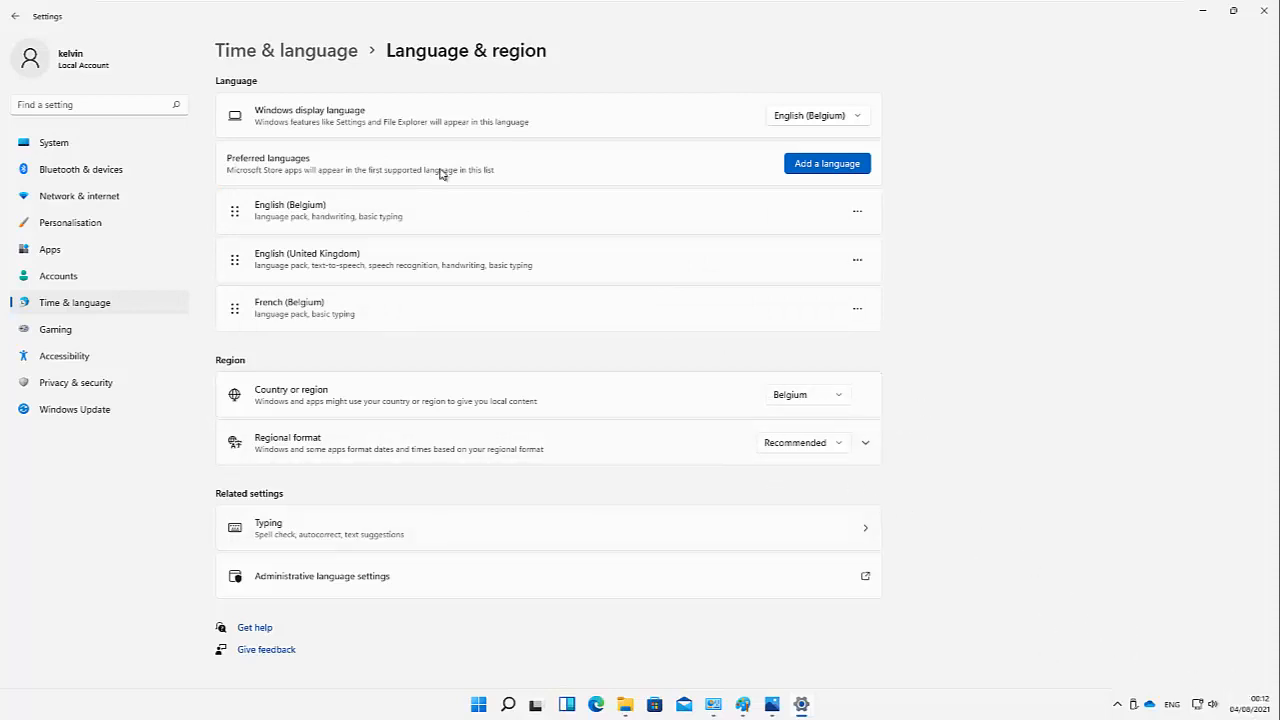
# - Return from Language & region to Date & time, open the Date and Time dialog, and view and cancel its date and time settings
pyautogui.click(330, 60)
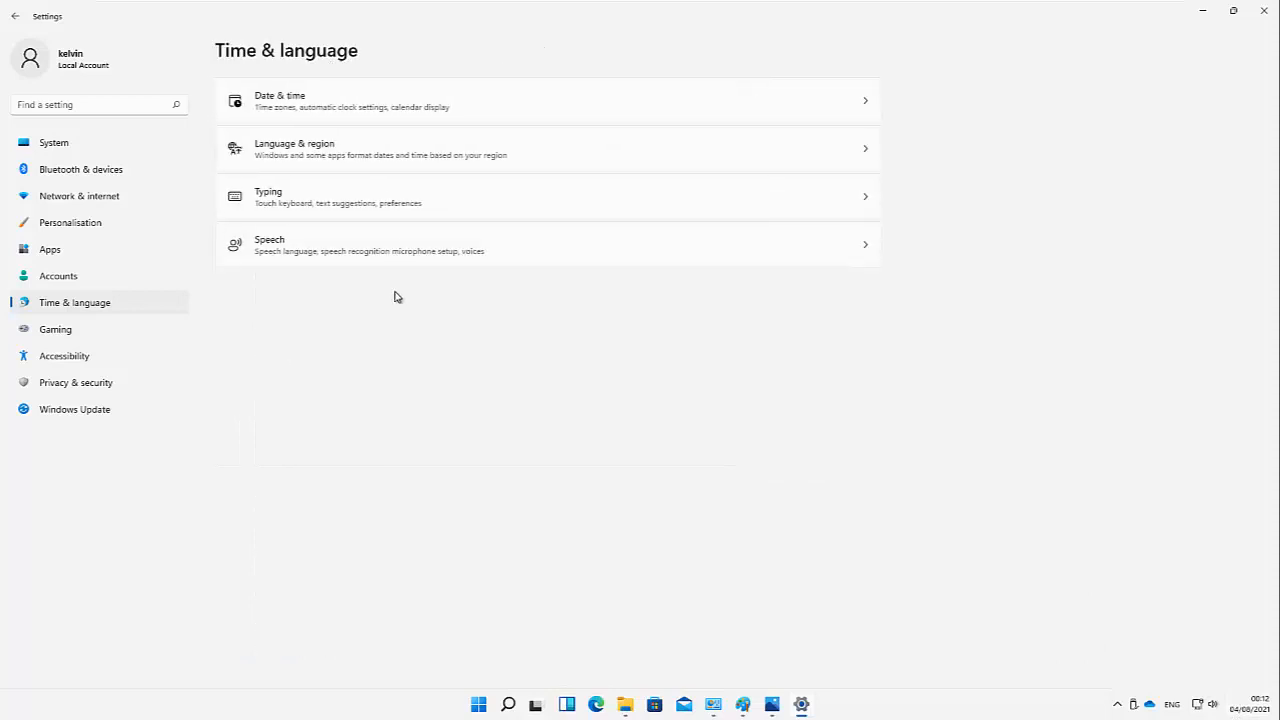
pyautogui.click(316, 110)
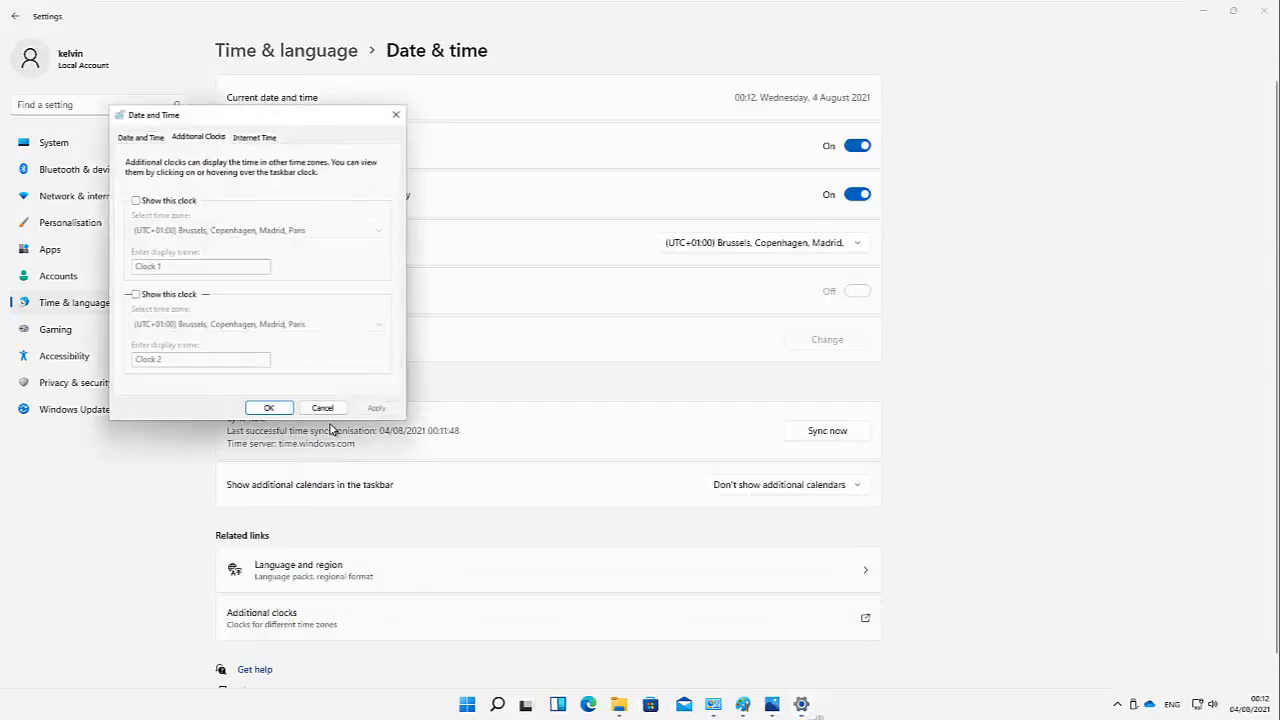
pyautogui.click(142, 138)
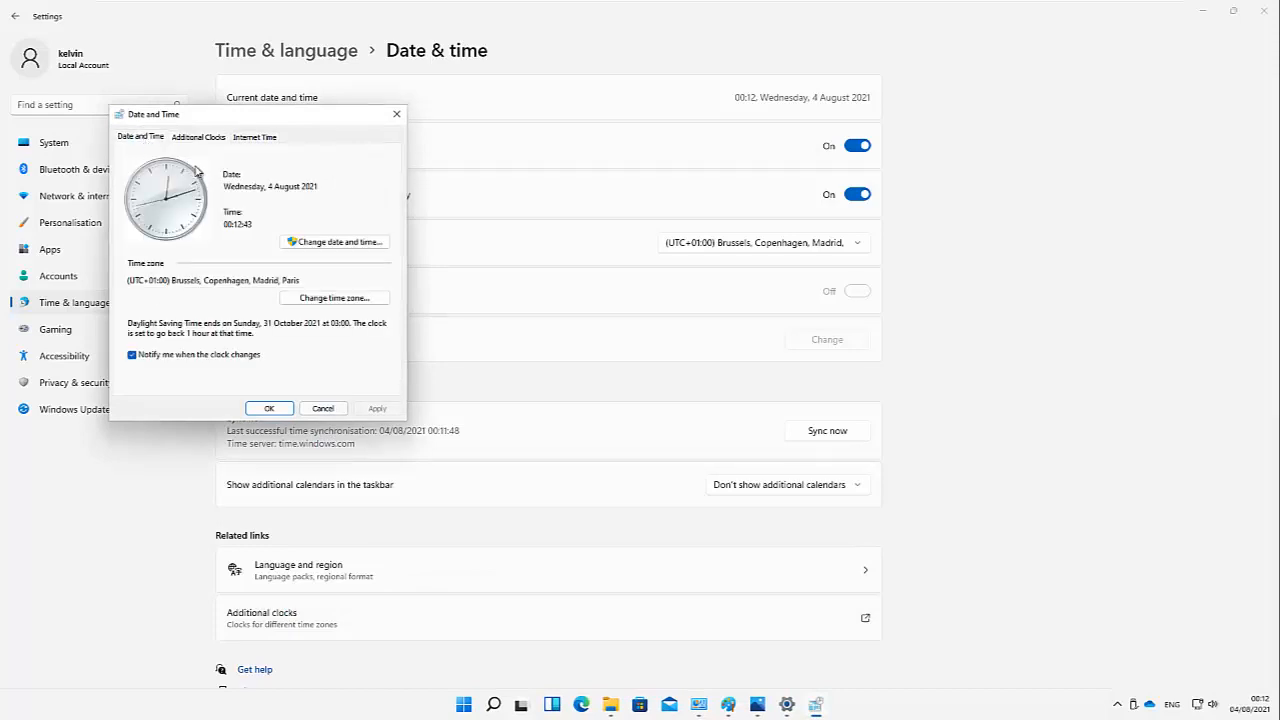
pyautogui.click(321, 247)
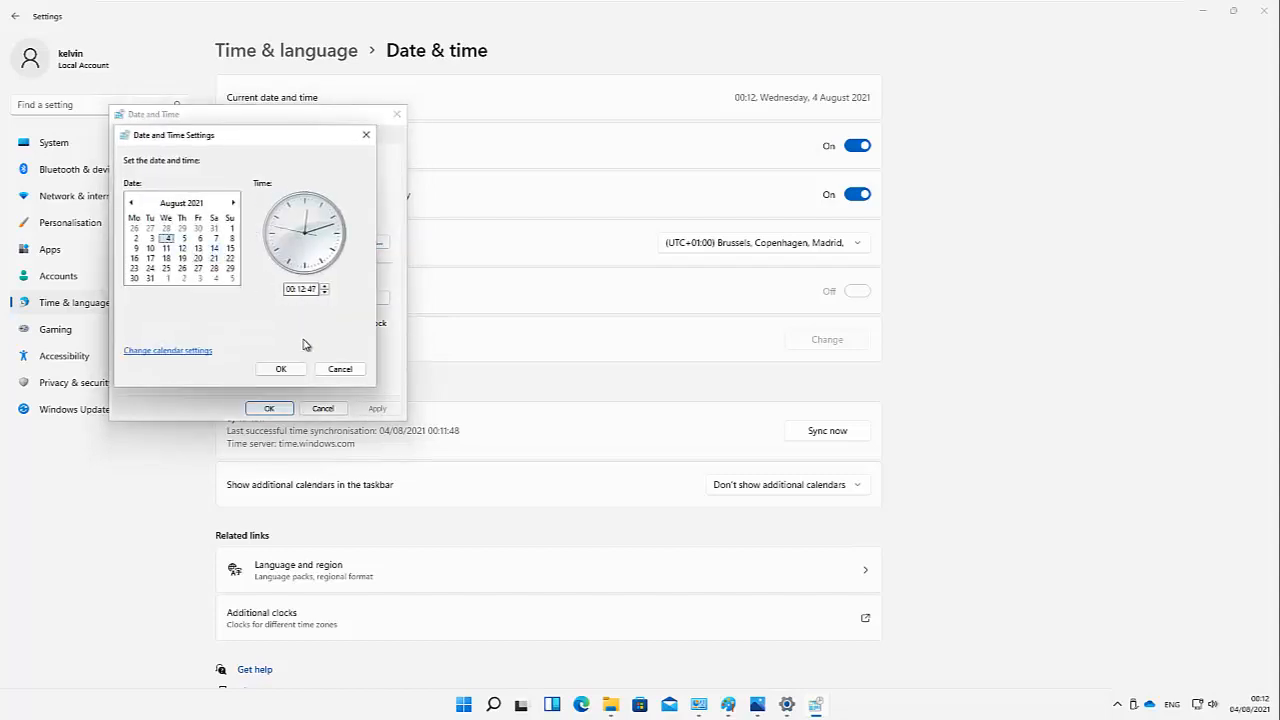
pyautogui.click(338, 369)
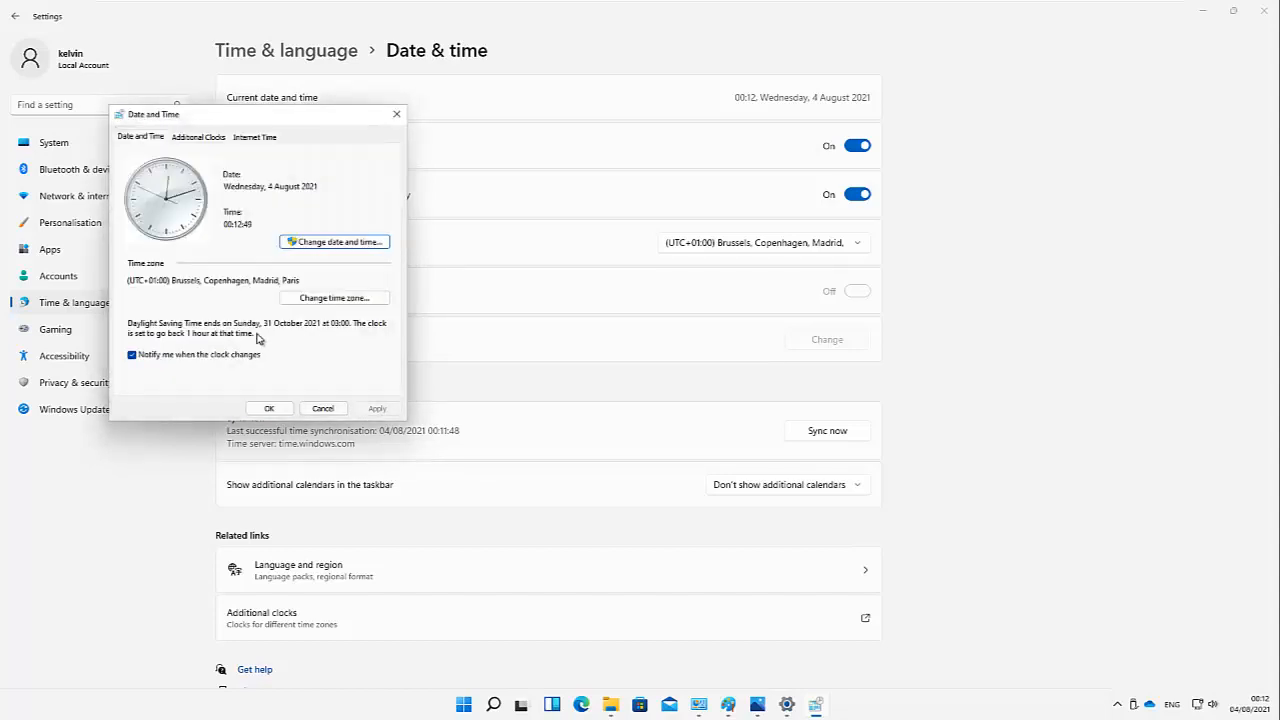
# - View the time zone settings in the Date and Time dialog and cancel them
pyautogui.click(311, 305)
pyautogui.click(235, 194)
pyautogui.click(308, 207)
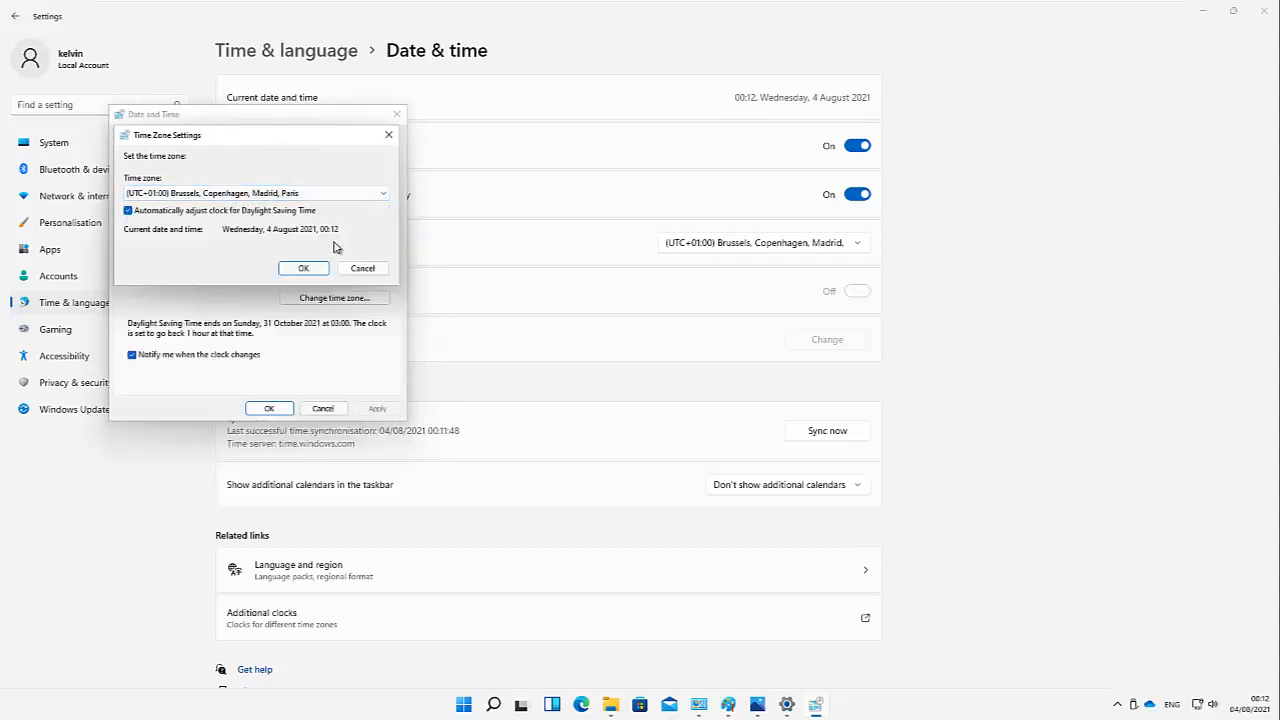
pyautogui.click(362, 267)
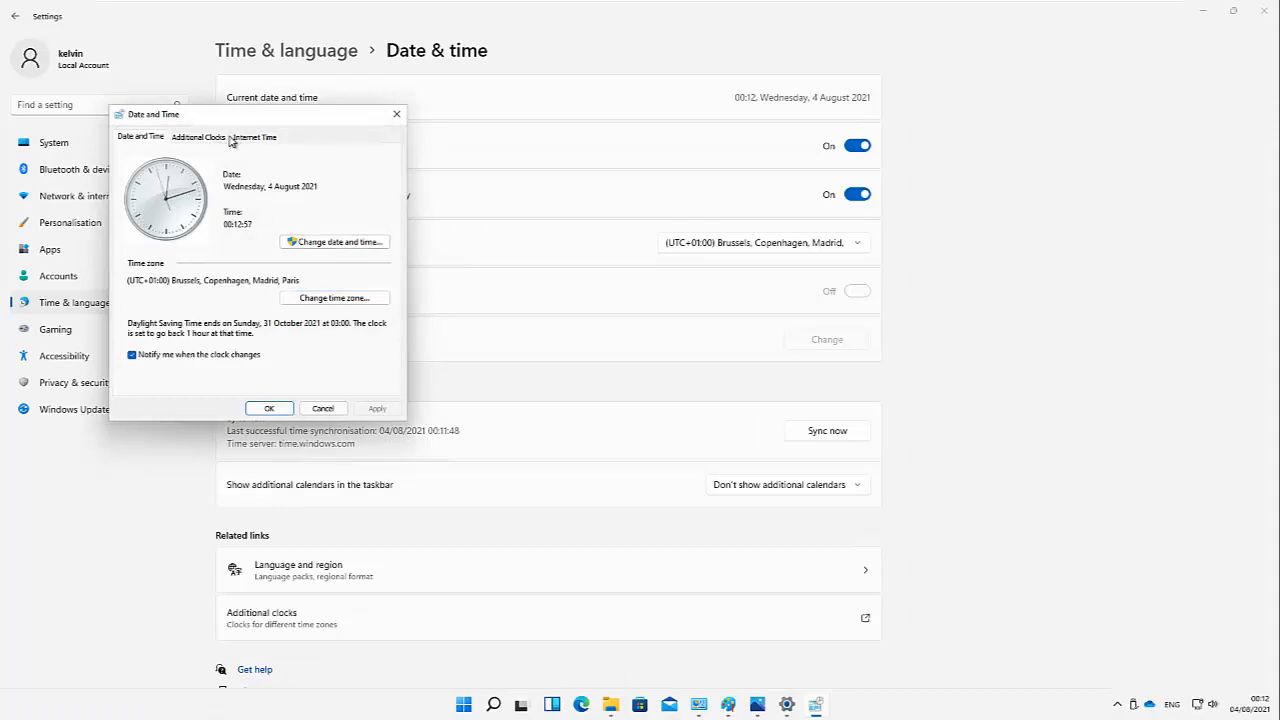
# - Examine the Internet time settings and the available time servers, and cancel without changing the server
pyautogui.click(254, 137)
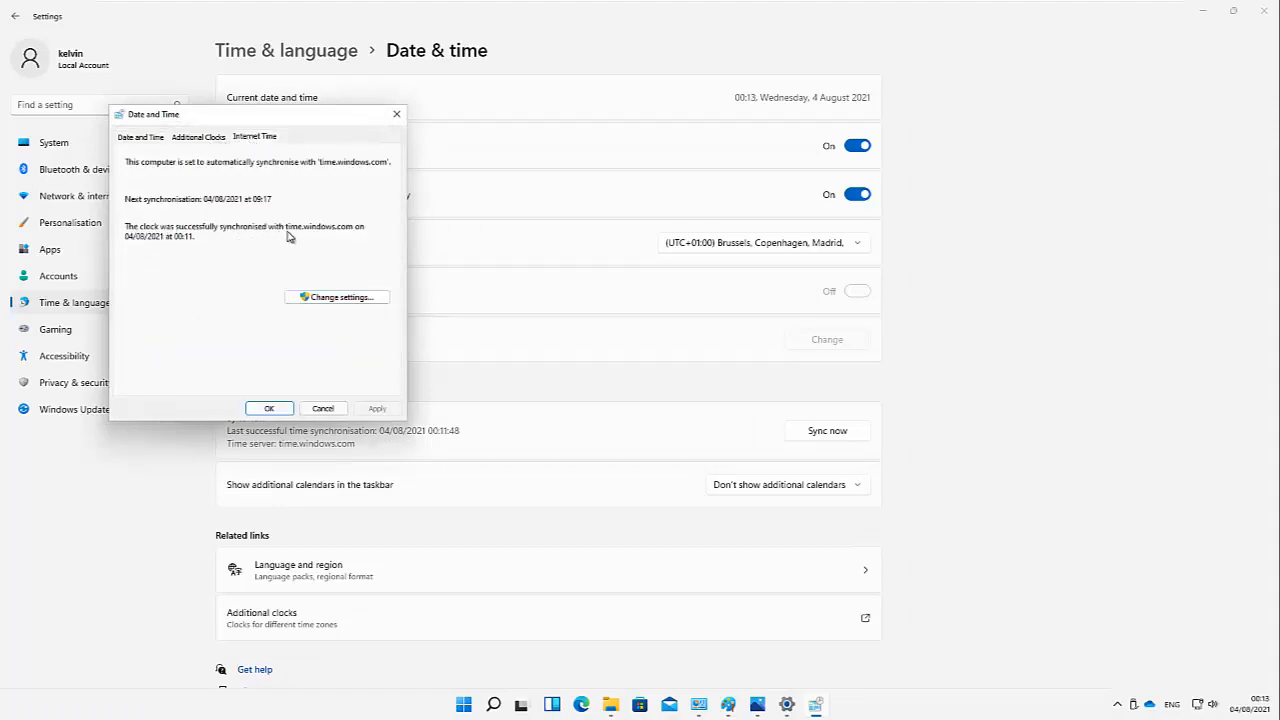
pyautogui.click(344, 300)
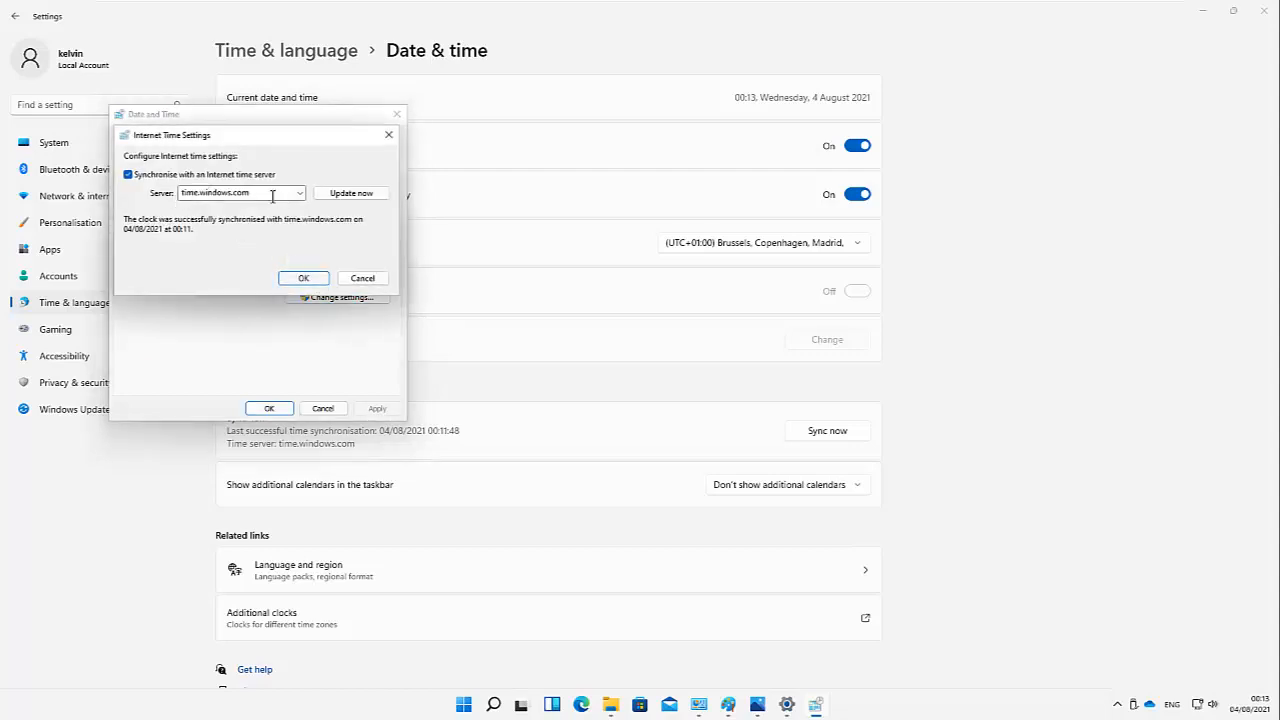
pyautogui.click(298, 194)
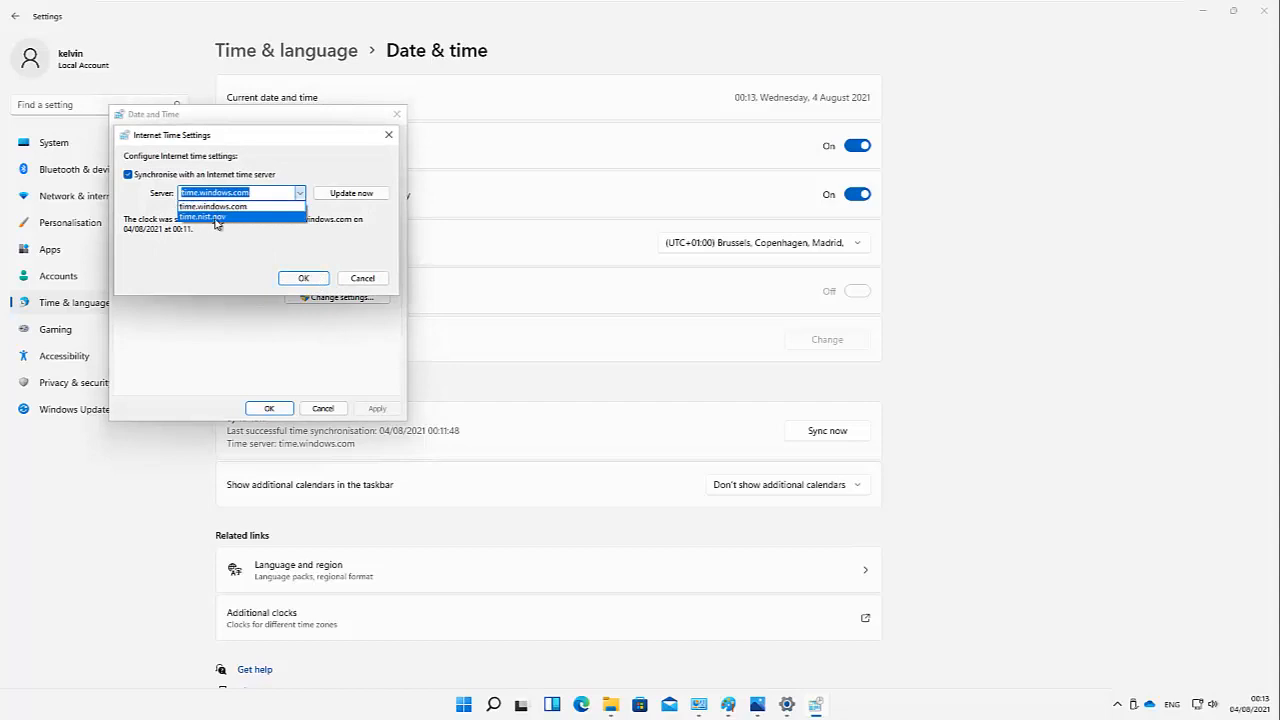
pyautogui.click(272, 170)
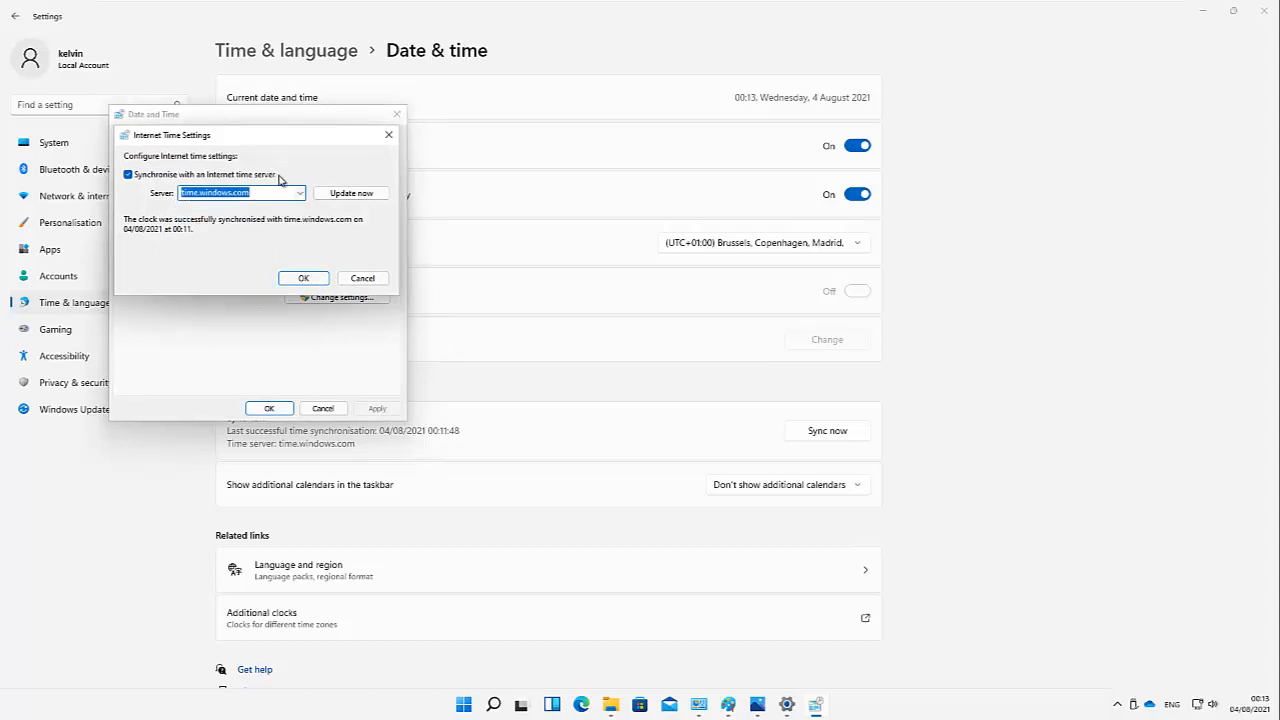
pyautogui.click(362, 280)
pyautogui.click(312, 297)
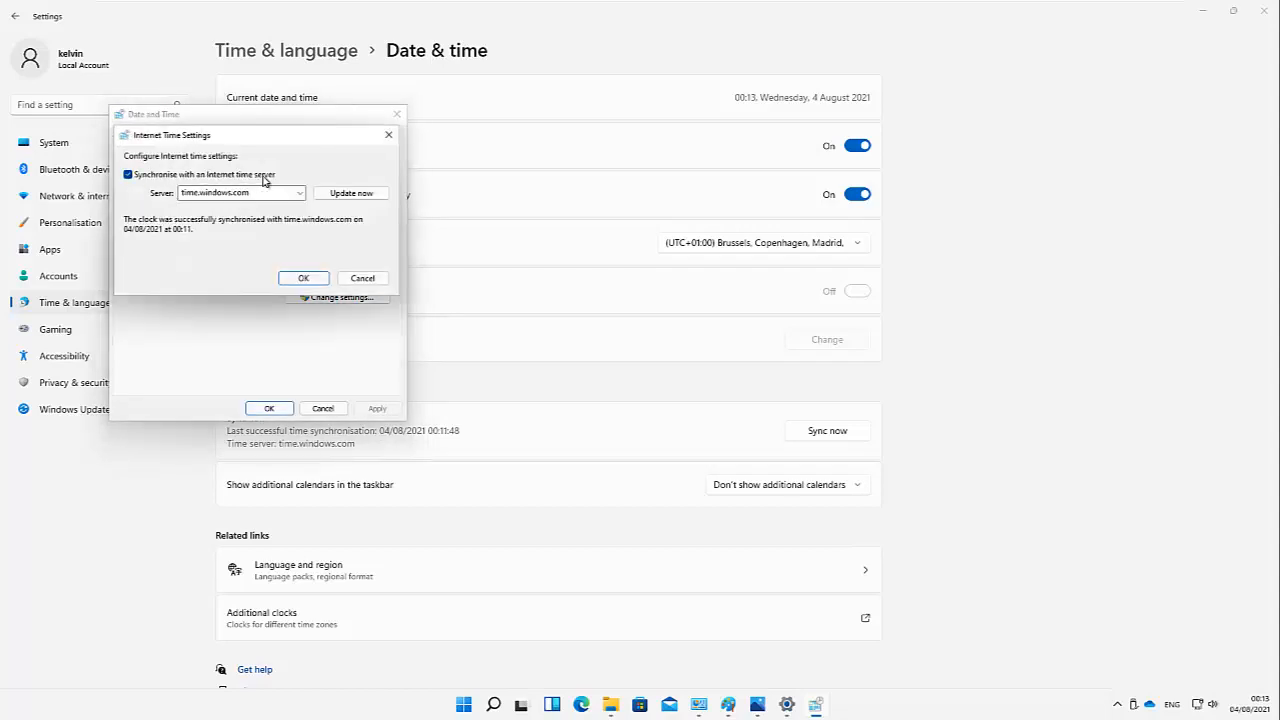
pyautogui.click(360, 280)
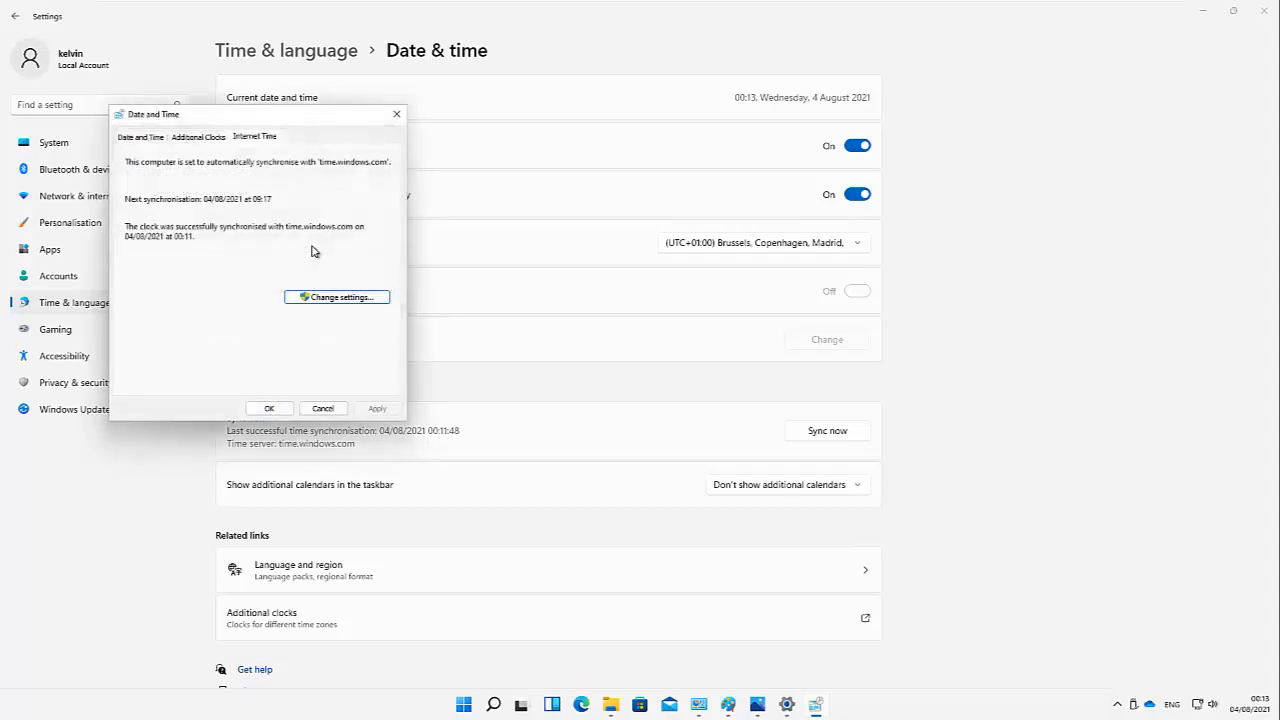
# - Enable the first additional clock and disable it again
pyautogui.click(203, 139)
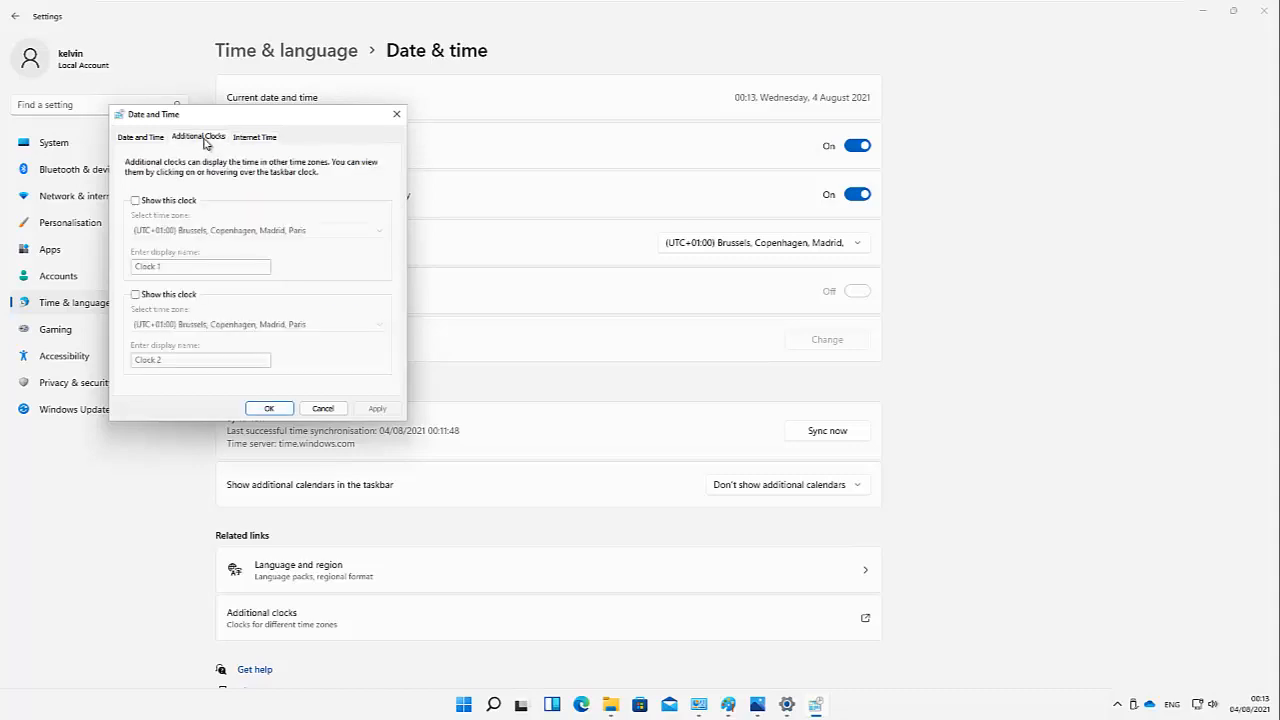
pyautogui.click(151, 203)
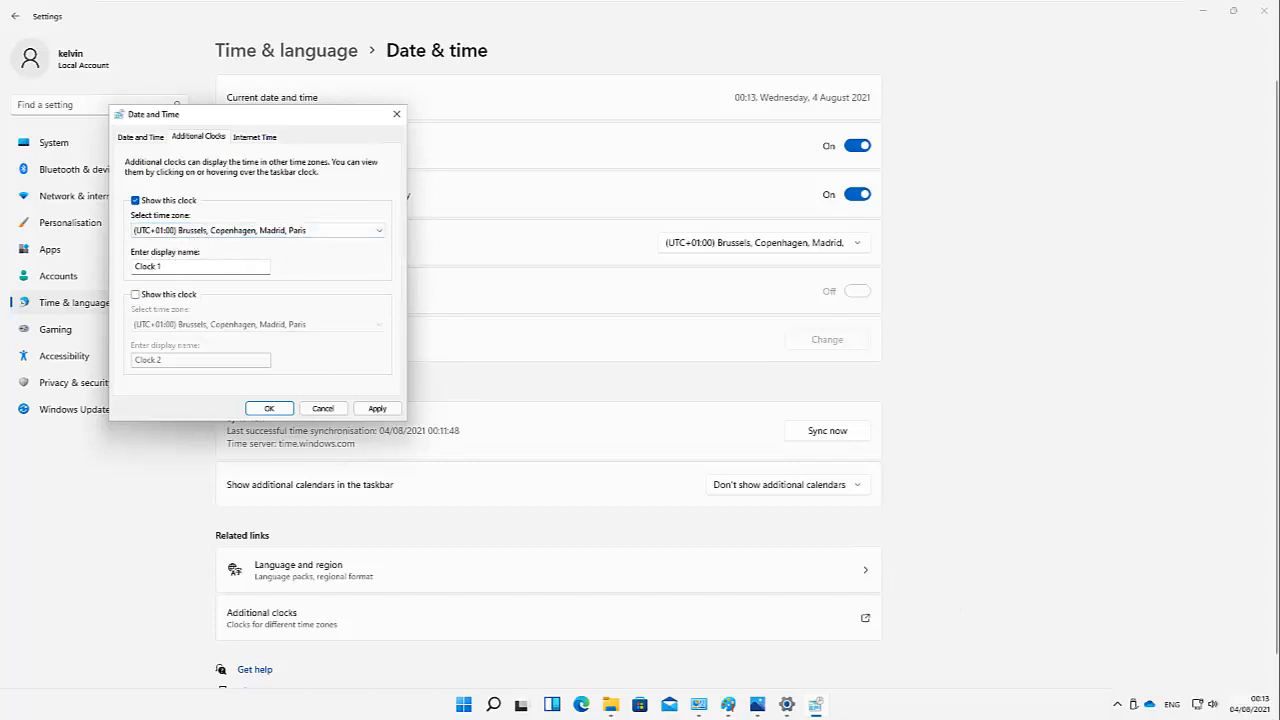
pyautogui.click(157, 204)
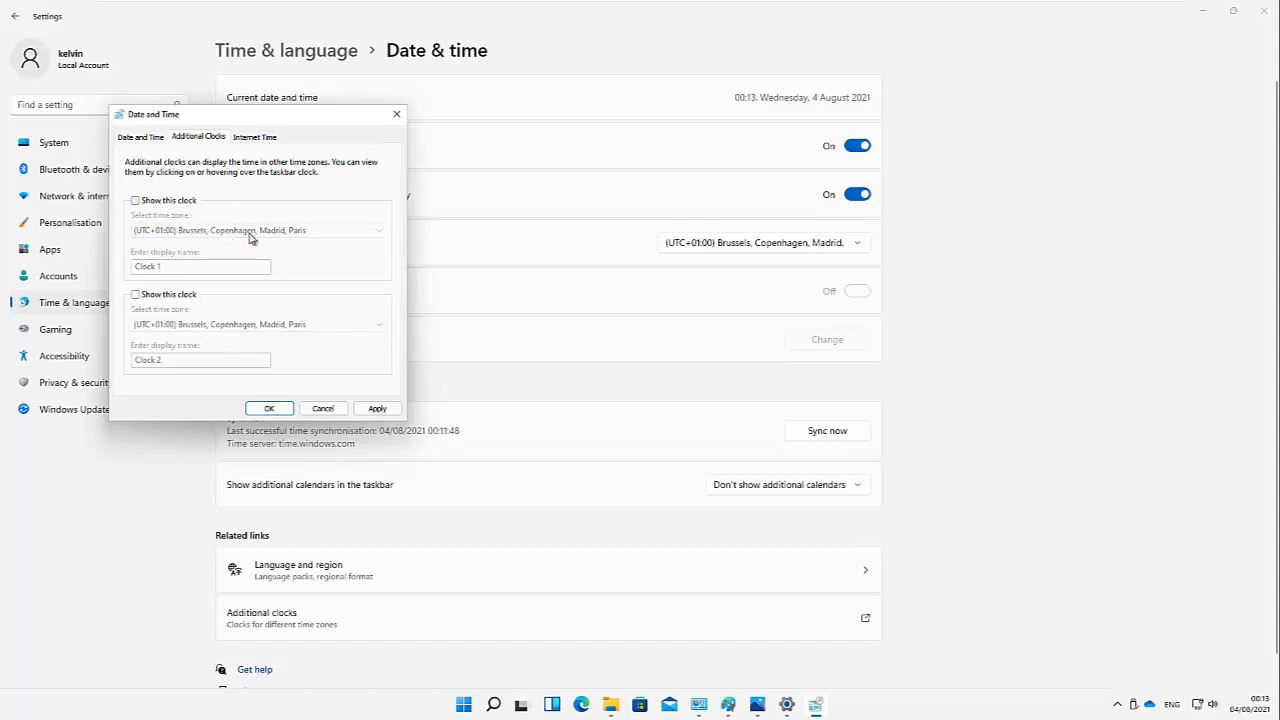
# - Review the Internet time synchronisation settings once more, and close the Date and Time dialog without saving
pyautogui.click(262, 138)
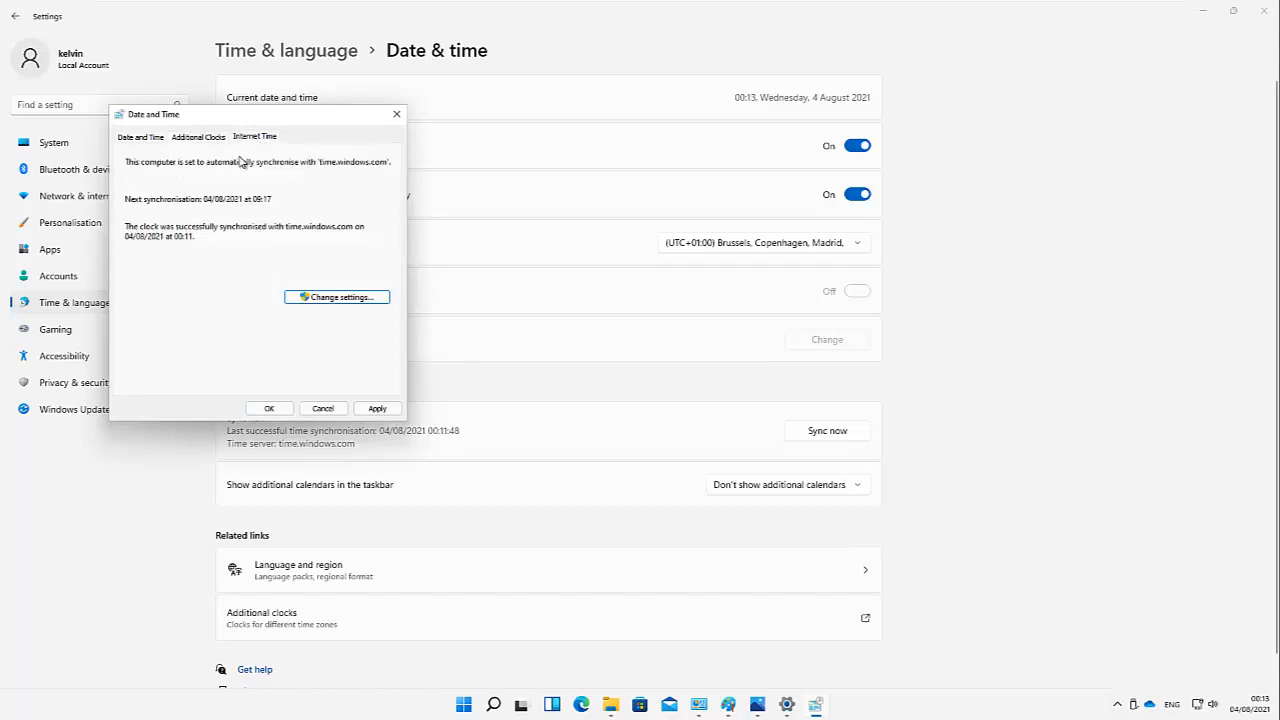
pyautogui.click(333, 298)
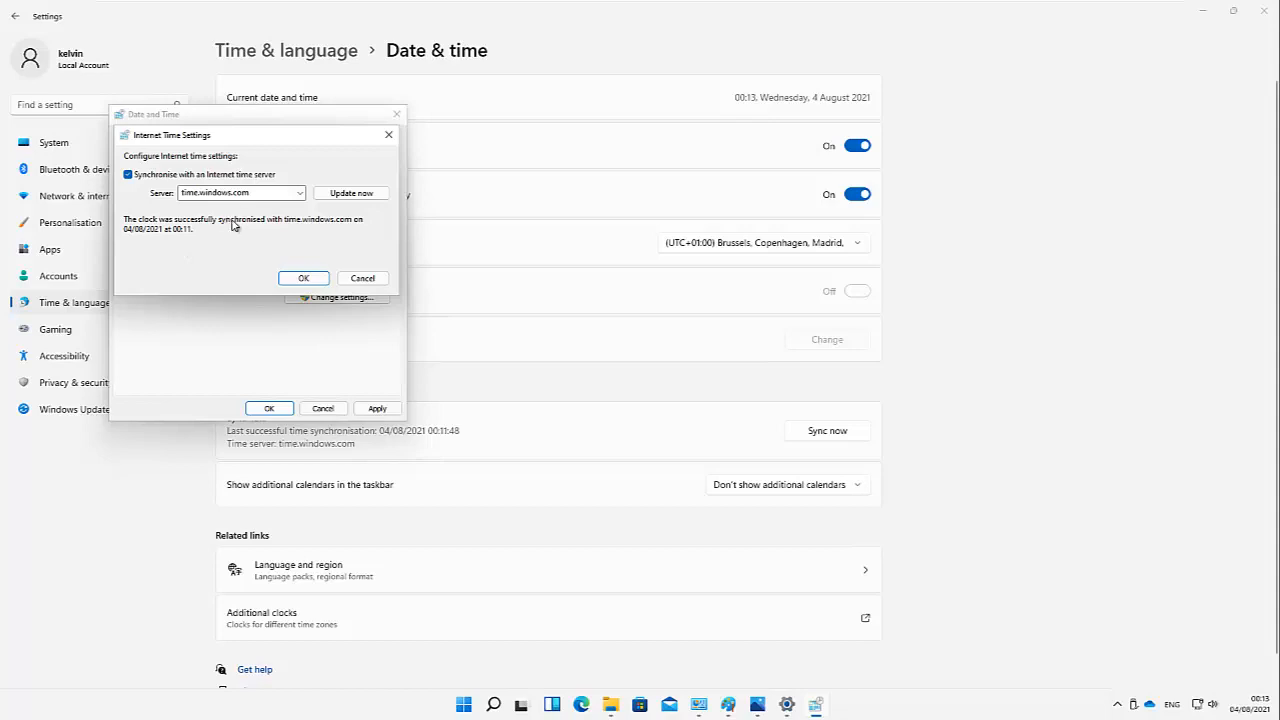
pyautogui.click(359, 280)
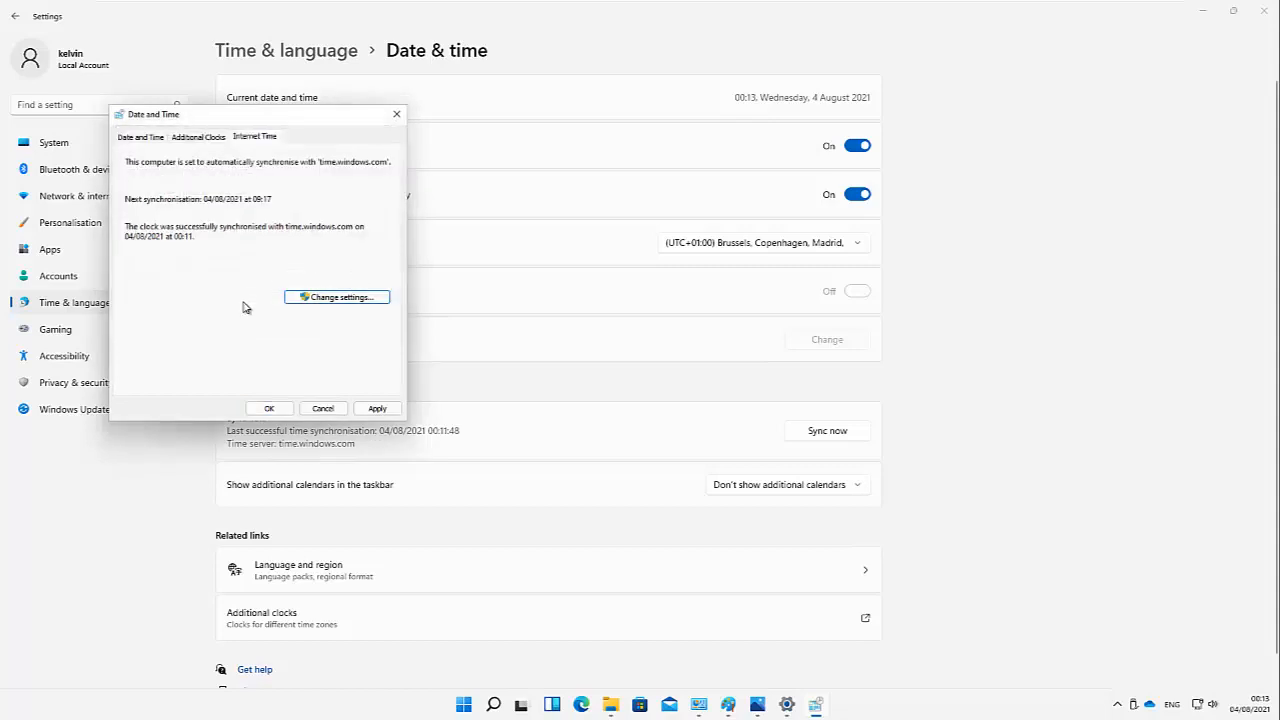
pyautogui.click(322, 409)
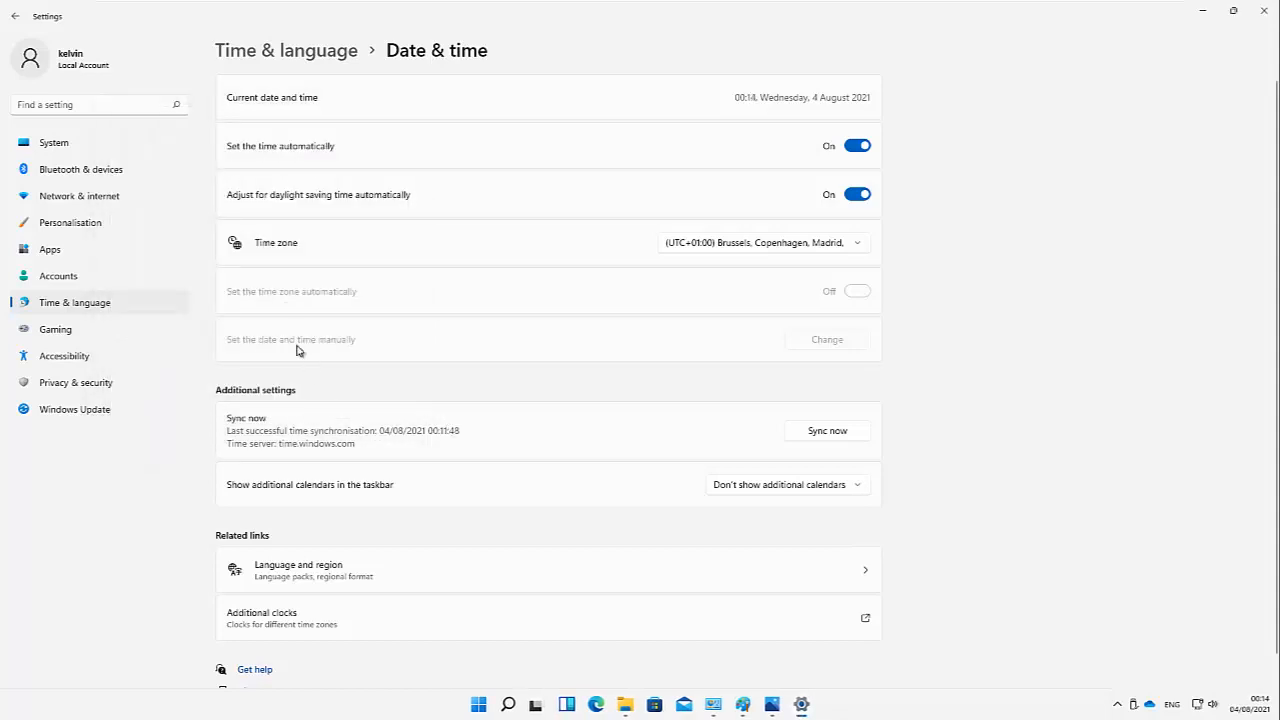
# - View the Windows backup settings of the account and return to the Accounts overview
pyautogui.click(55, 152)
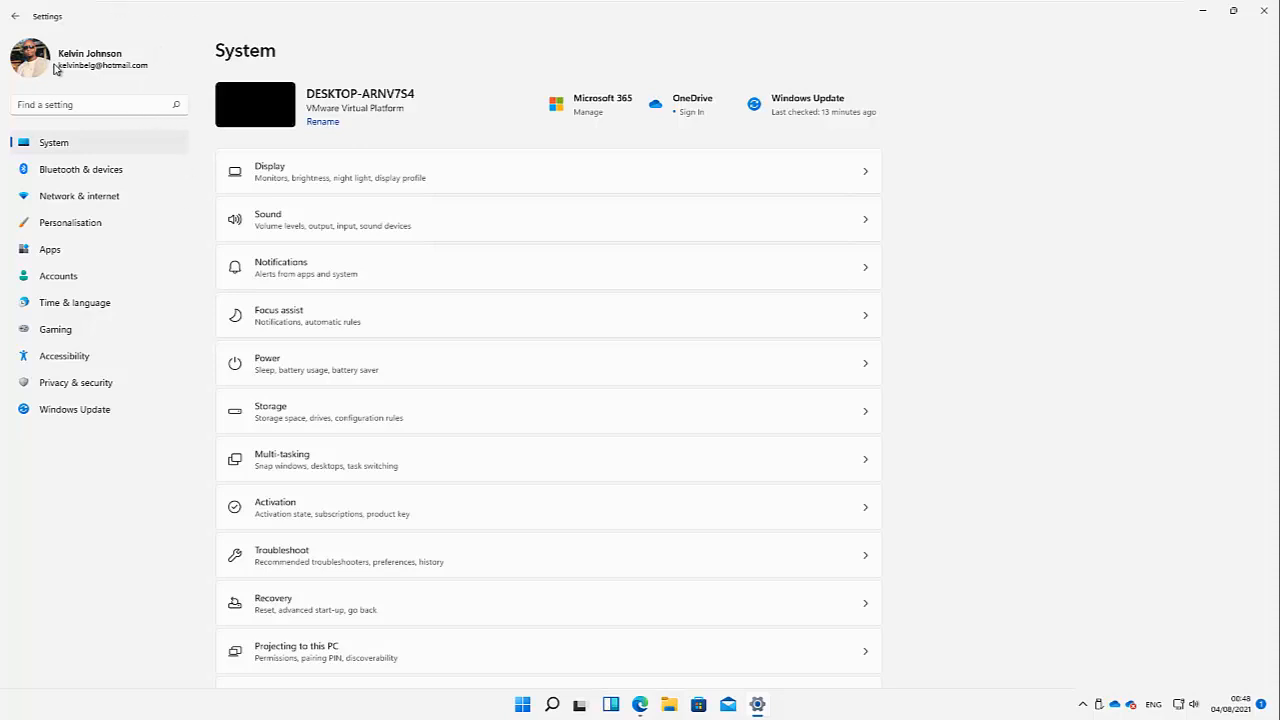
pyautogui.click(70, 280)
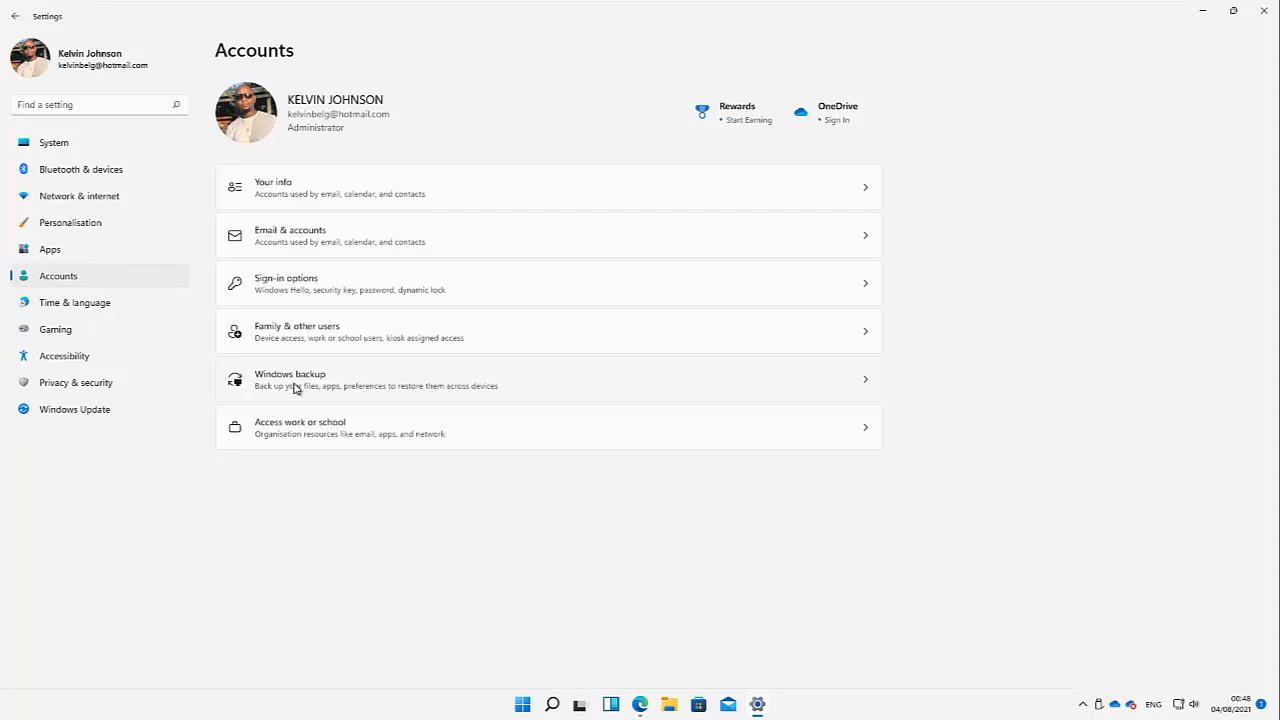
pyautogui.click(296, 388)
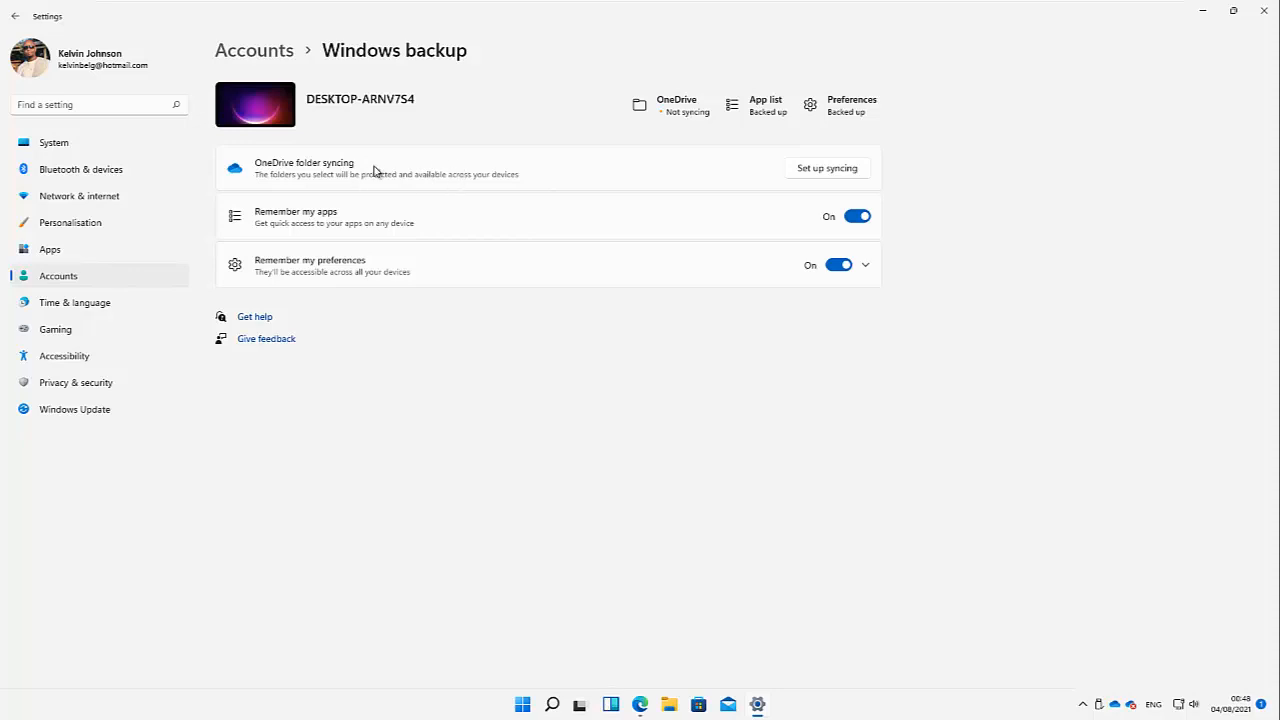
pyautogui.click(58, 280)
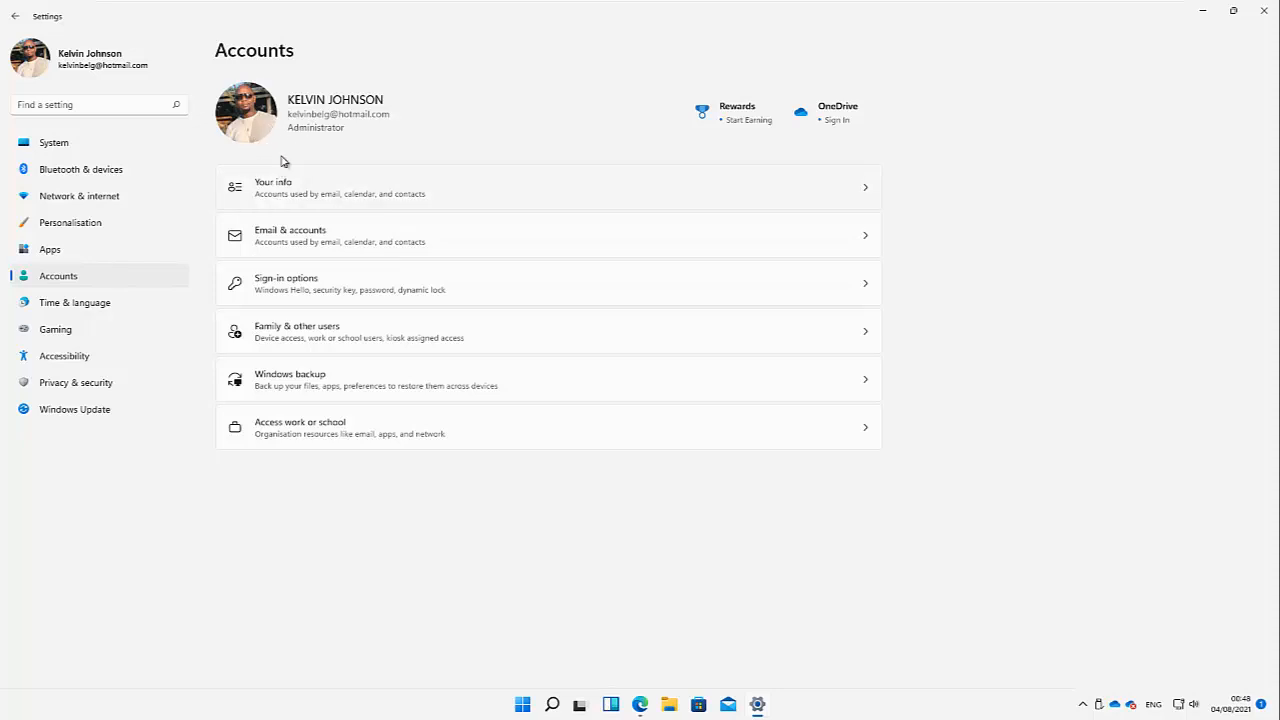
# - Expand the Remember my preferences options in Windows backup and turn that setting off
pyautogui.click(281, 382)
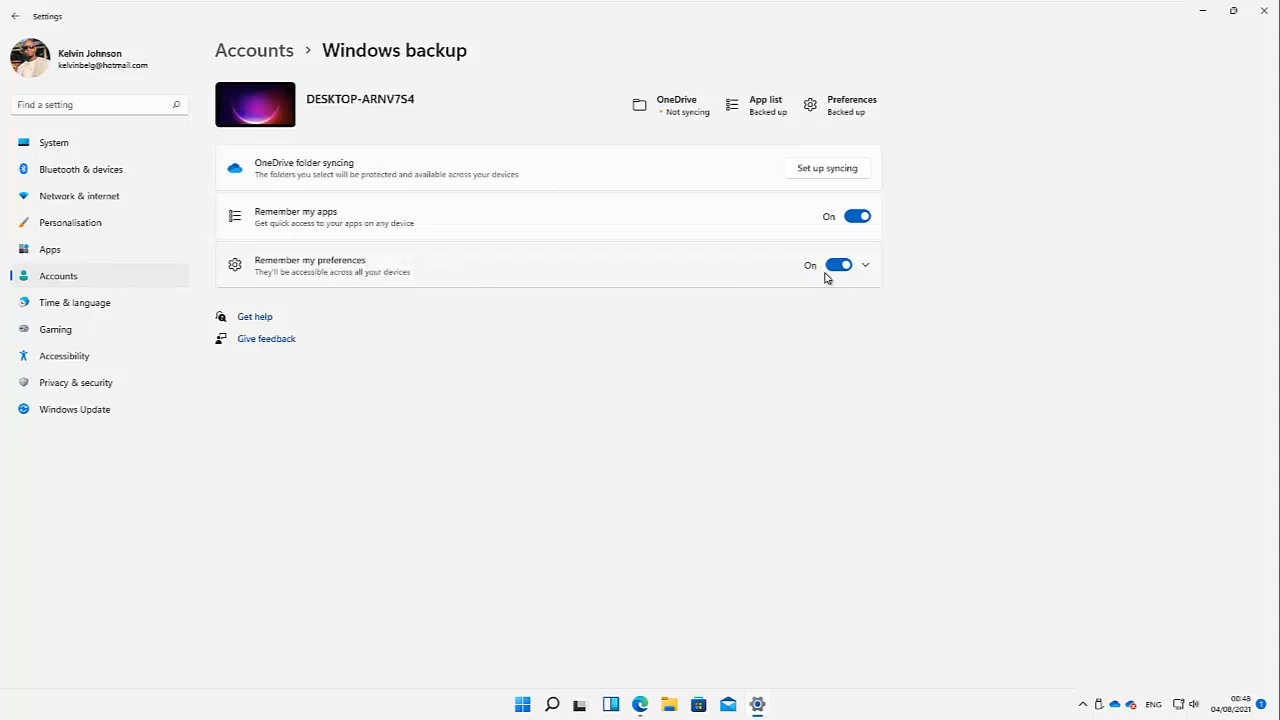
pyautogui.click(866, 266)
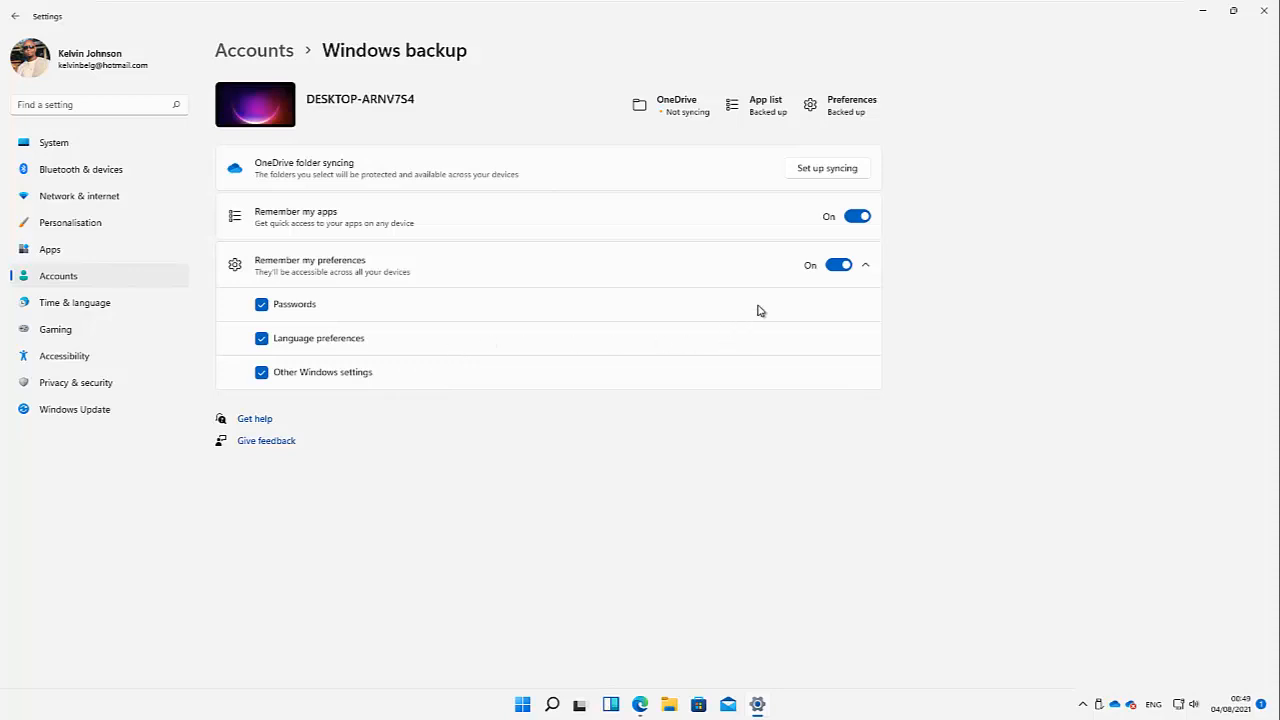
pyautogui.click(838, 268)
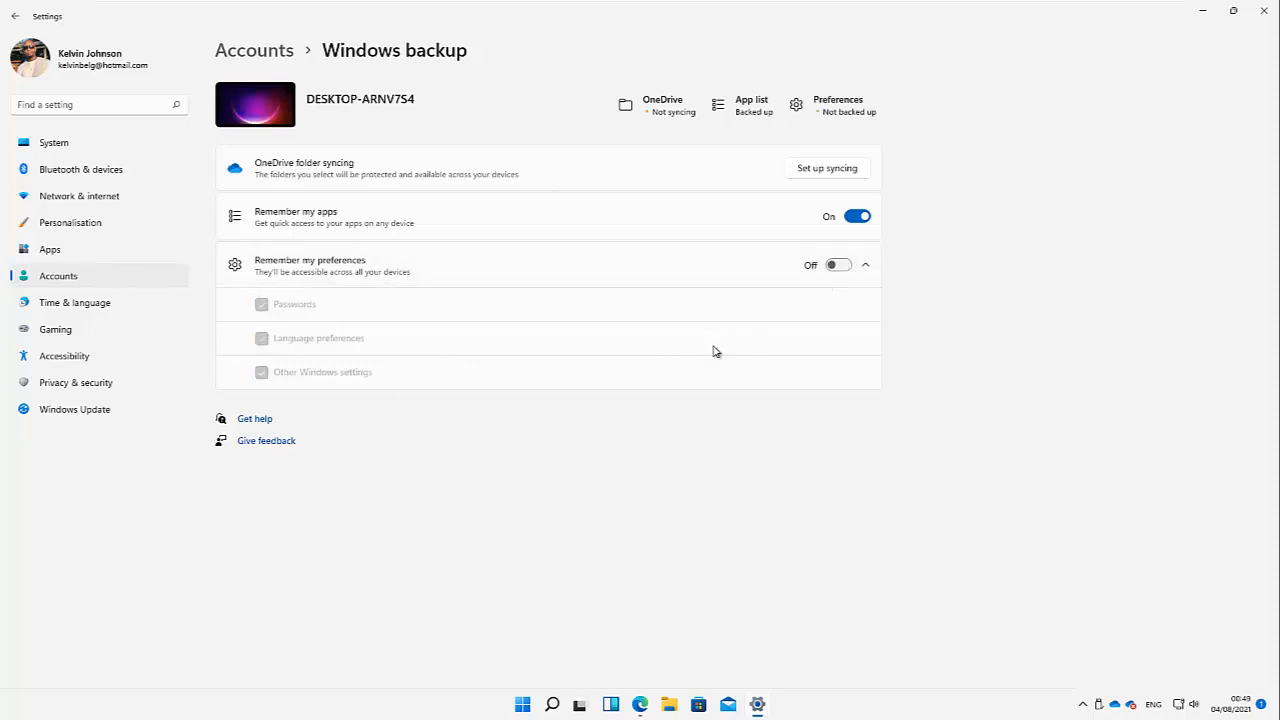